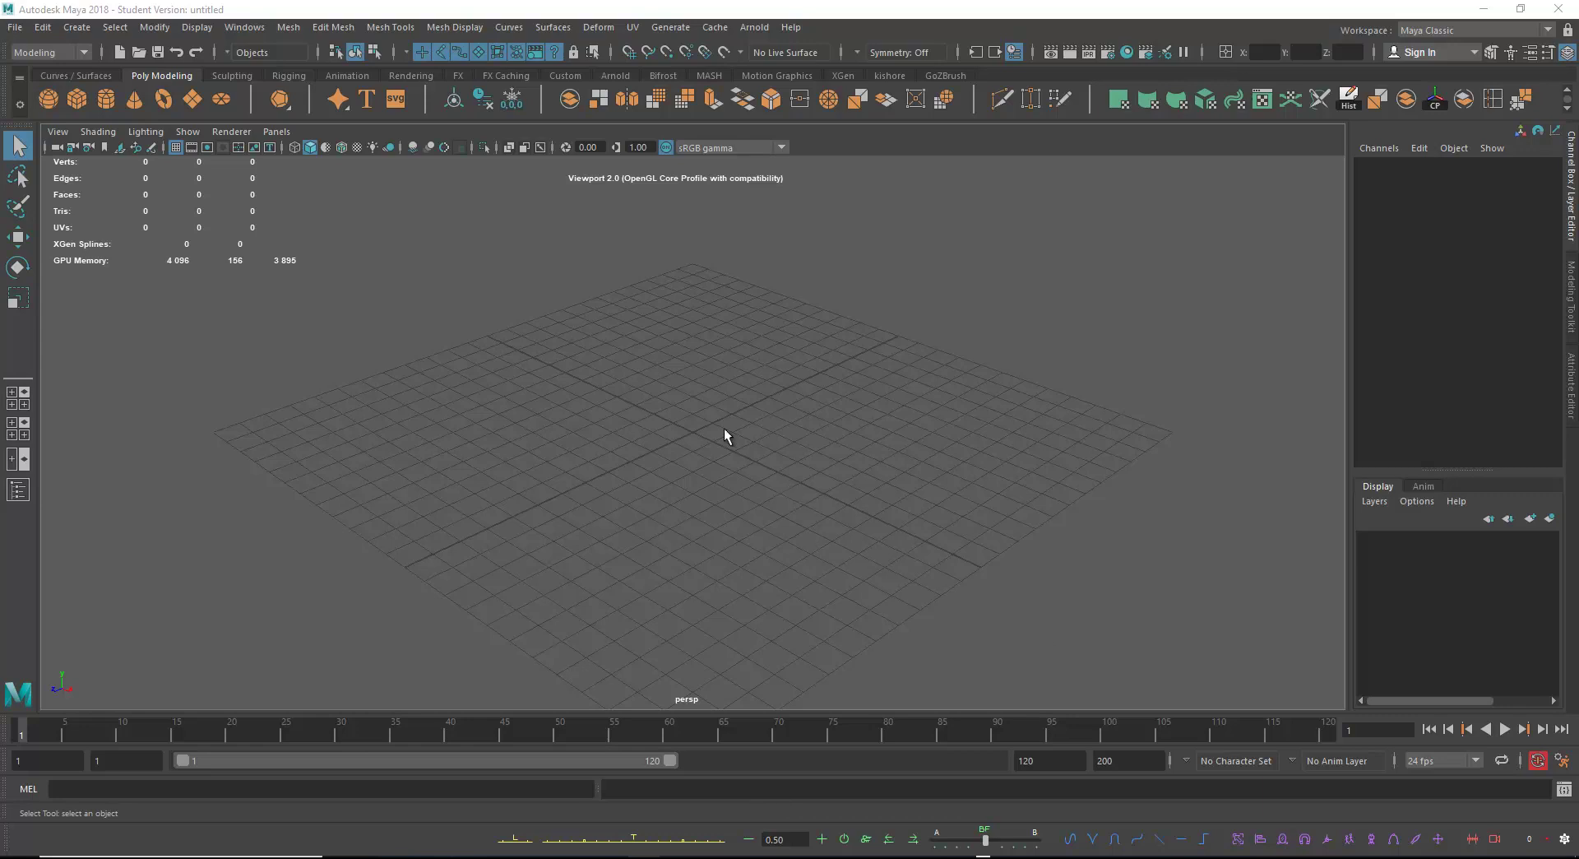
scroll(736, 439, up, 1)
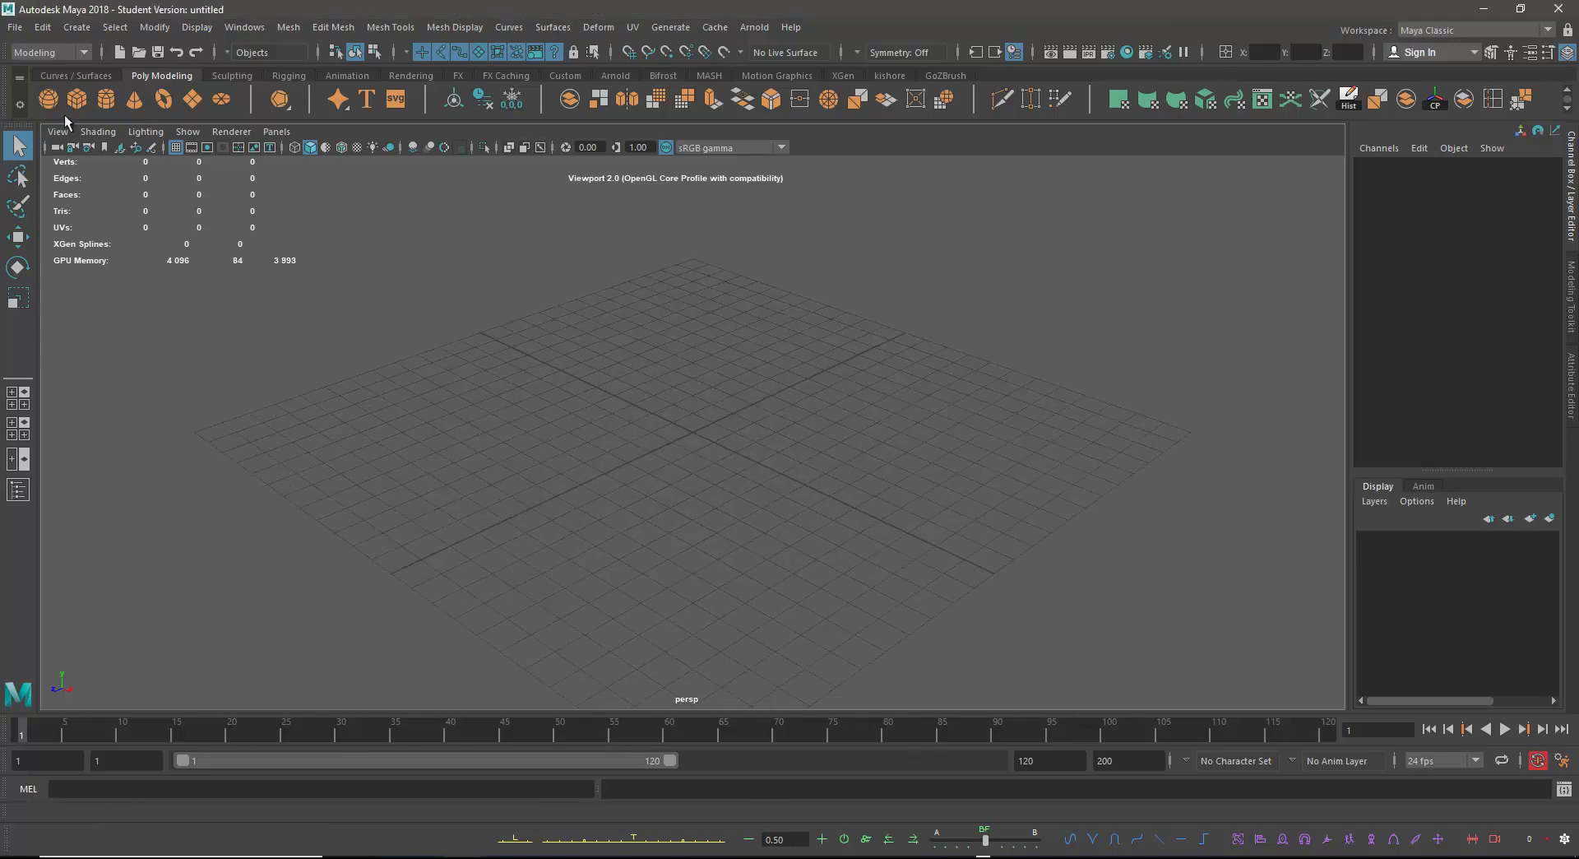
click(76, 32)
mouse_move(132, 86)
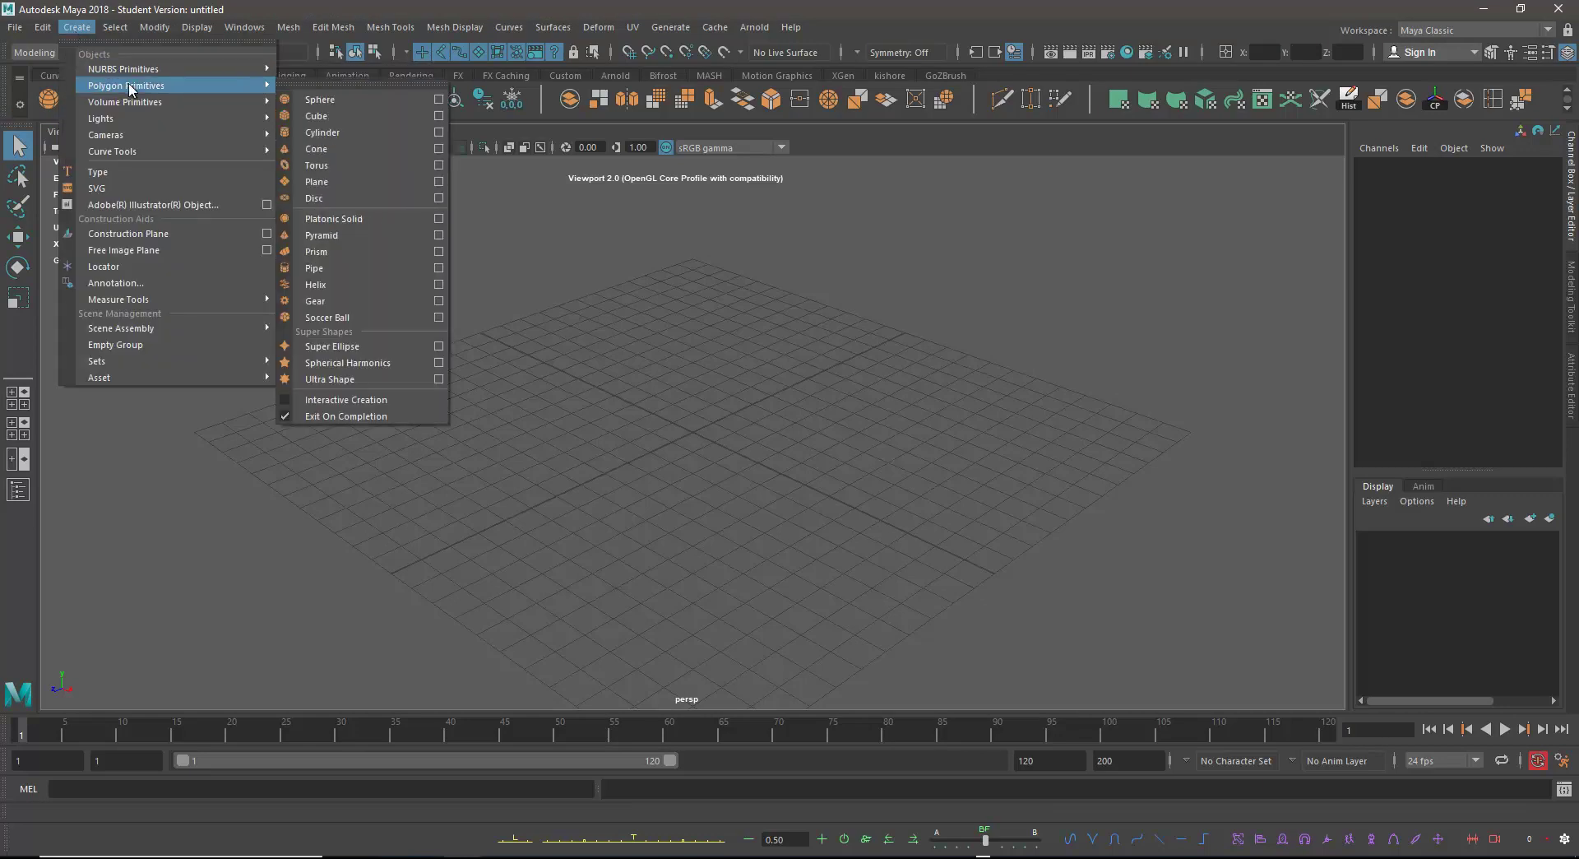
key(Escape)
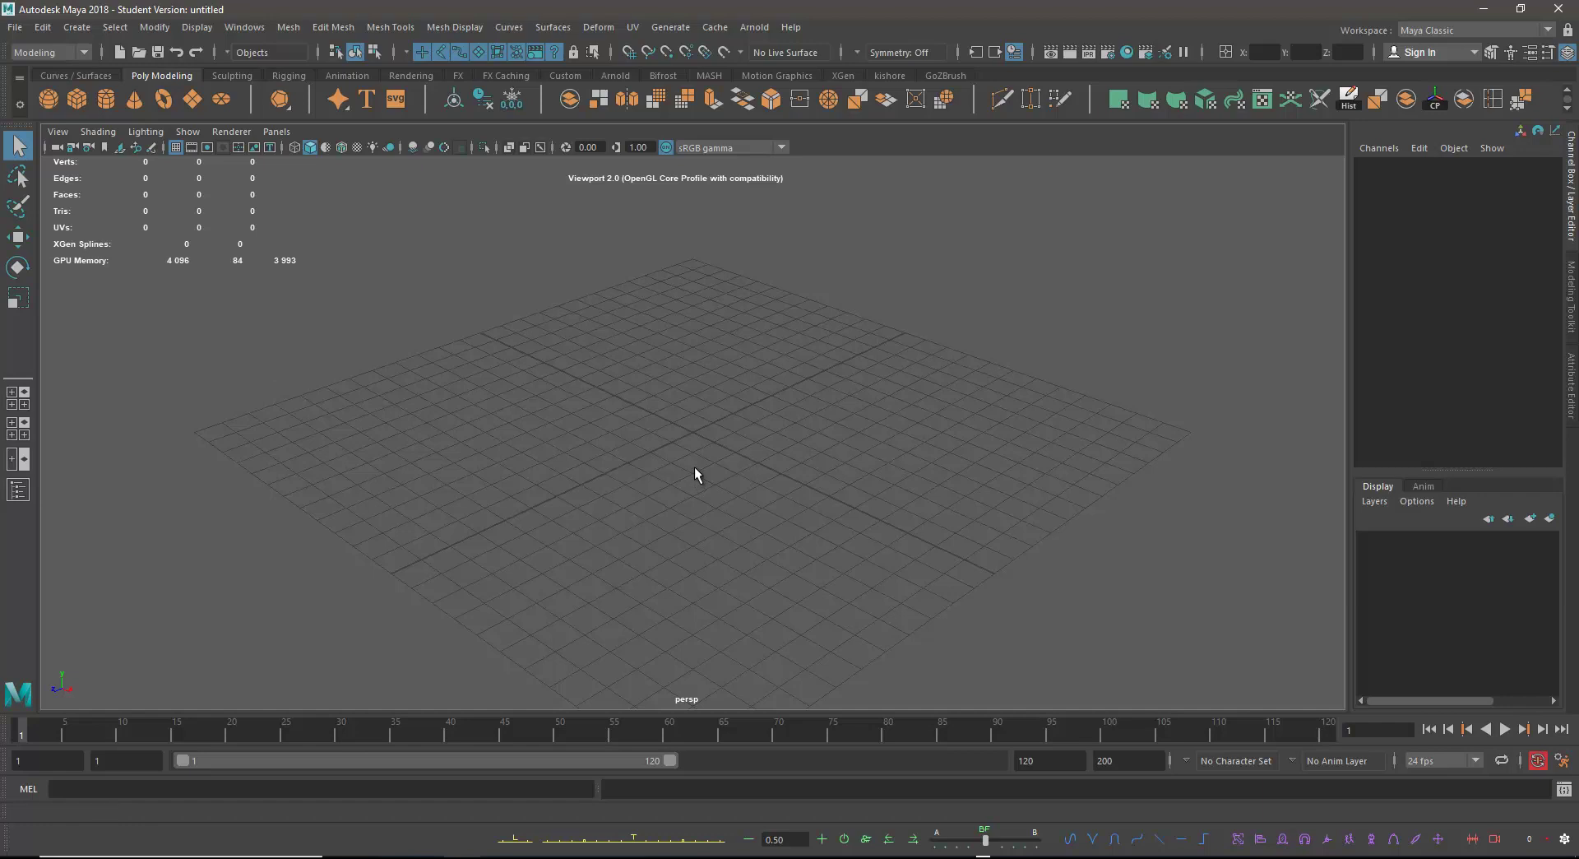
Create a polygon cube at the centre of the grid.
alt+drag(696, 464, 688, 481)
alt+middle_drag(688, 481, 654, 508)
alt+right_drag(654, 508, 733, 607)
alt+right_drag(703, 520, 646, 432)
alt+right_drag(669, 415, 679, 429)
alt+right_drag(615, 342, 610, 347)
click(78, 97)
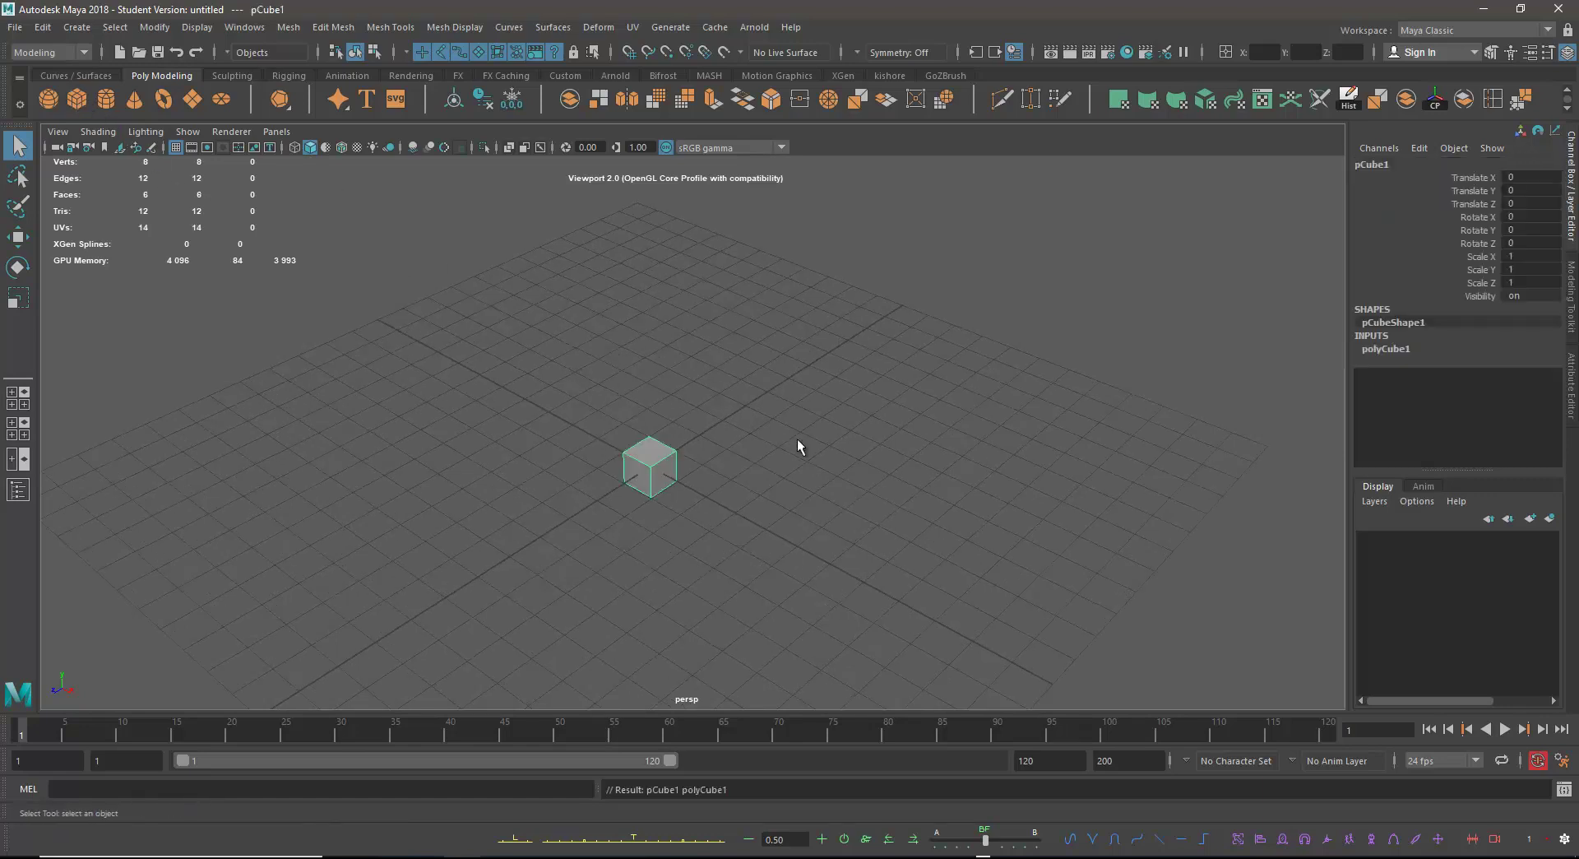
Stretch the cube along the Z axis to a scale of about 3.48.
key(w)
alt+drag(798, 439, 772, 412)
alt+right_drag(773, 413, 884, 440)
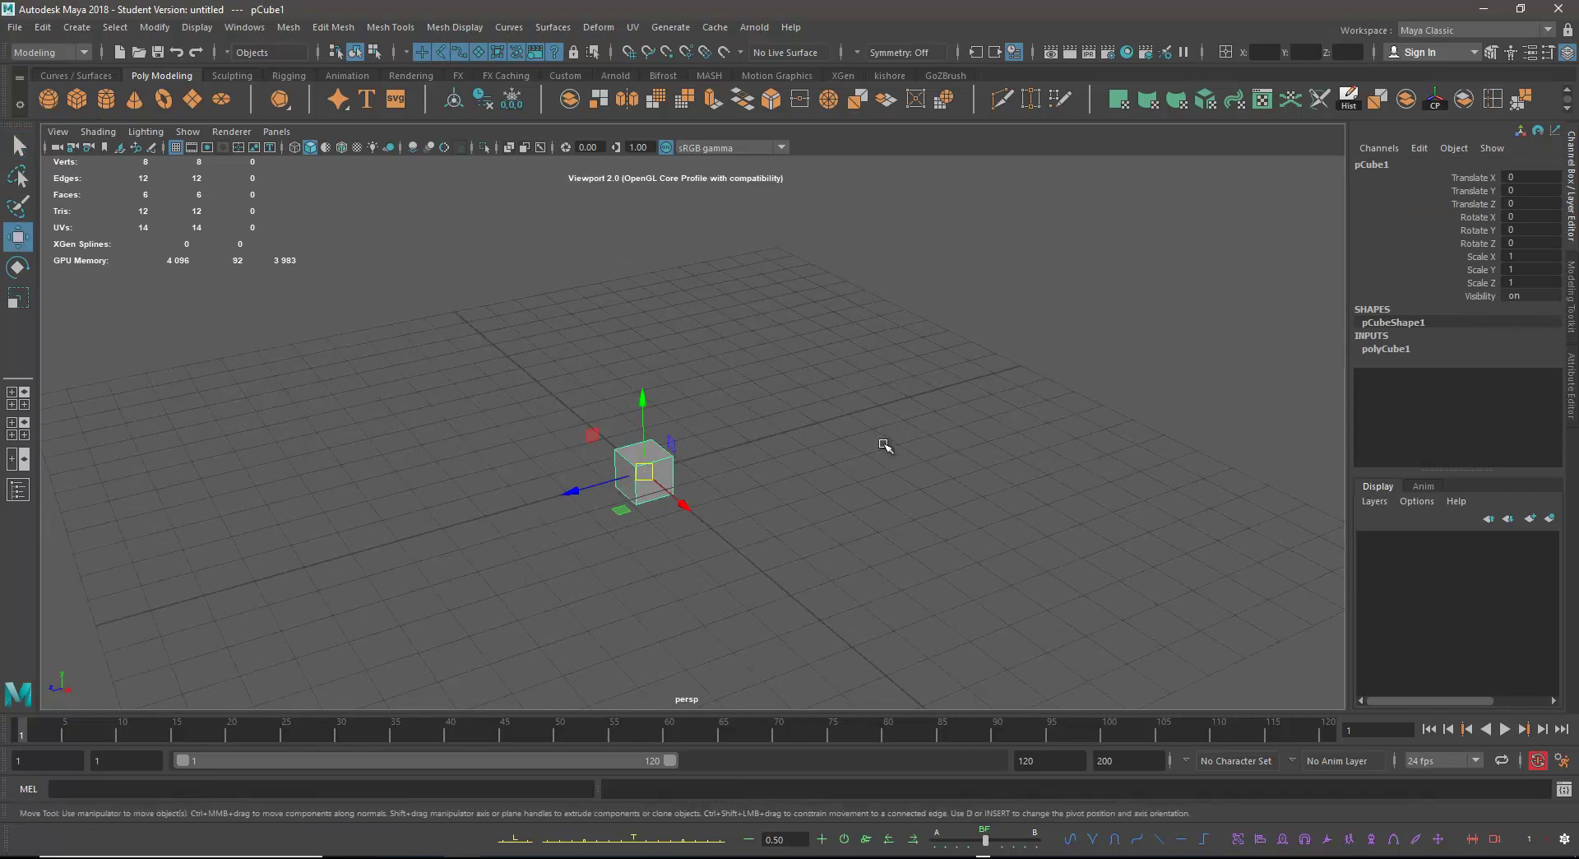
click(17, 298)
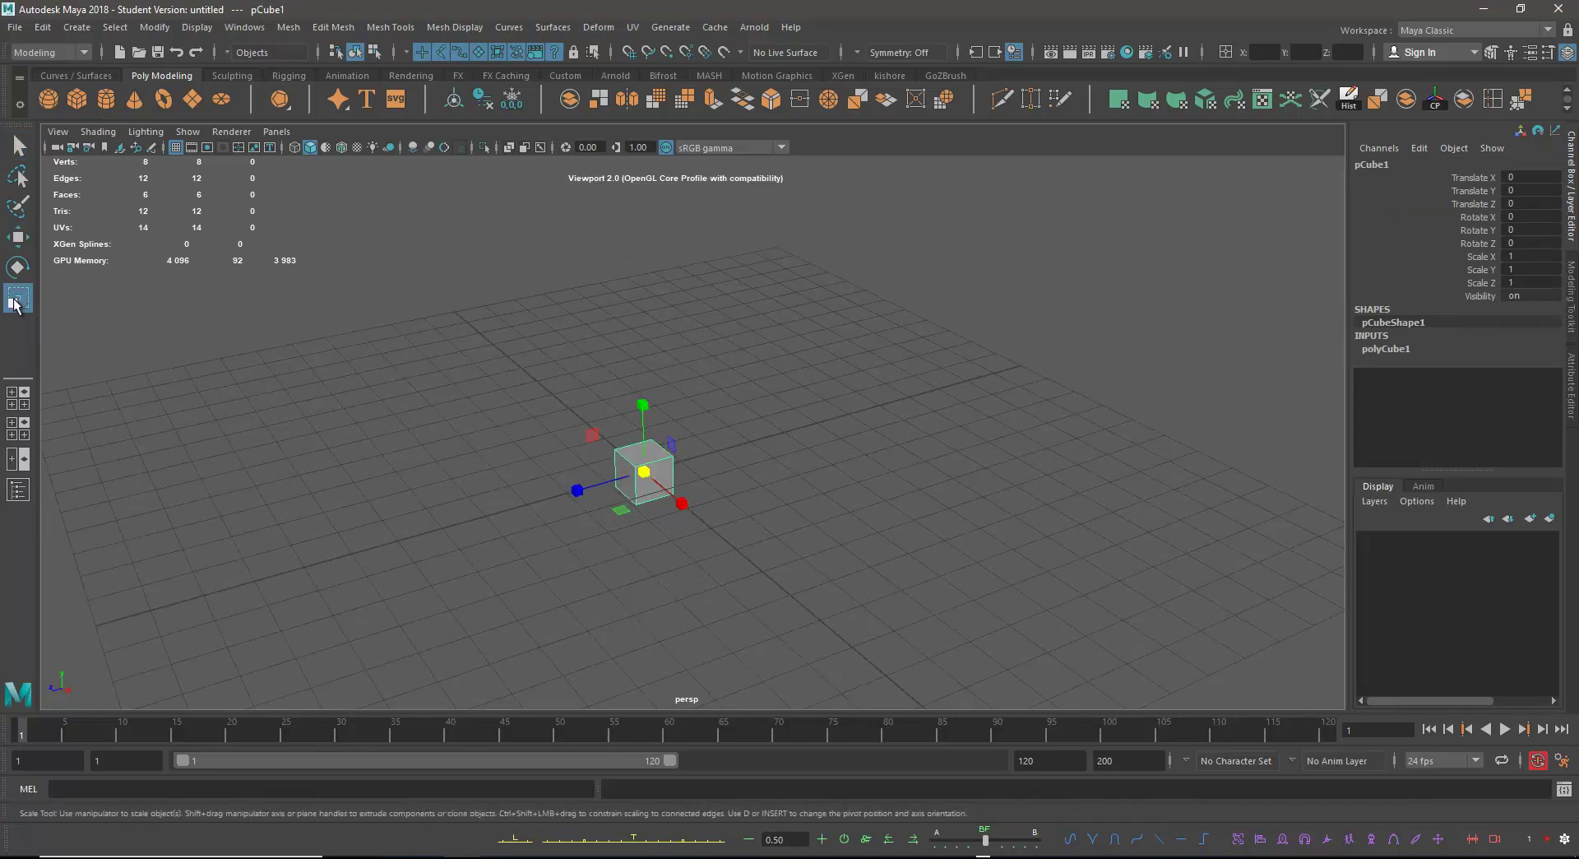
drag(577, 490, 406, 542)
alt+drag(521, 564, 688, 546)
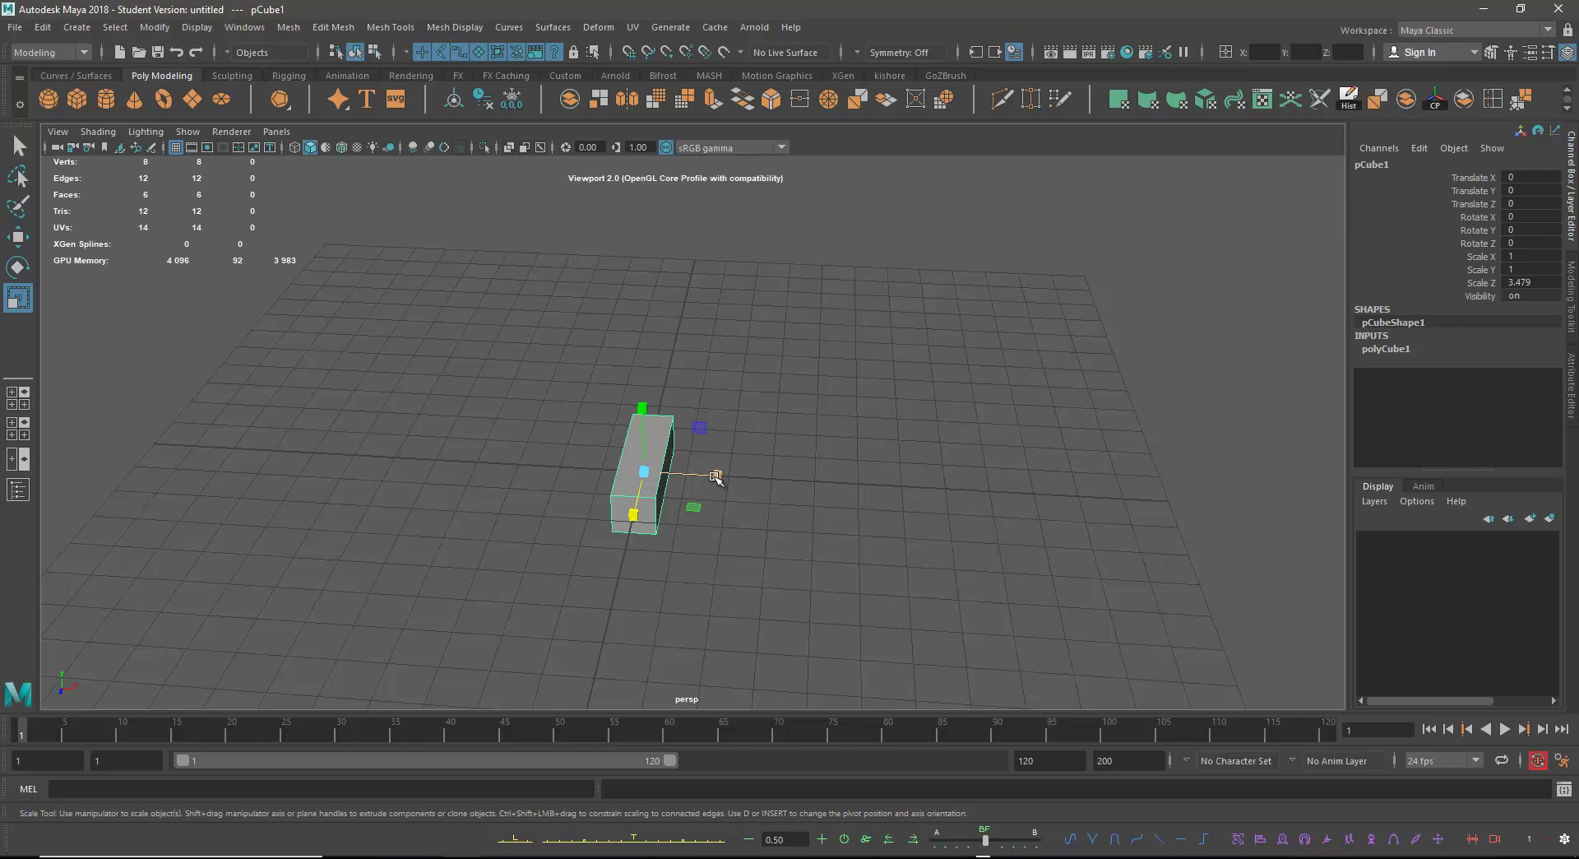
click(458, 27)
click(391, 27)
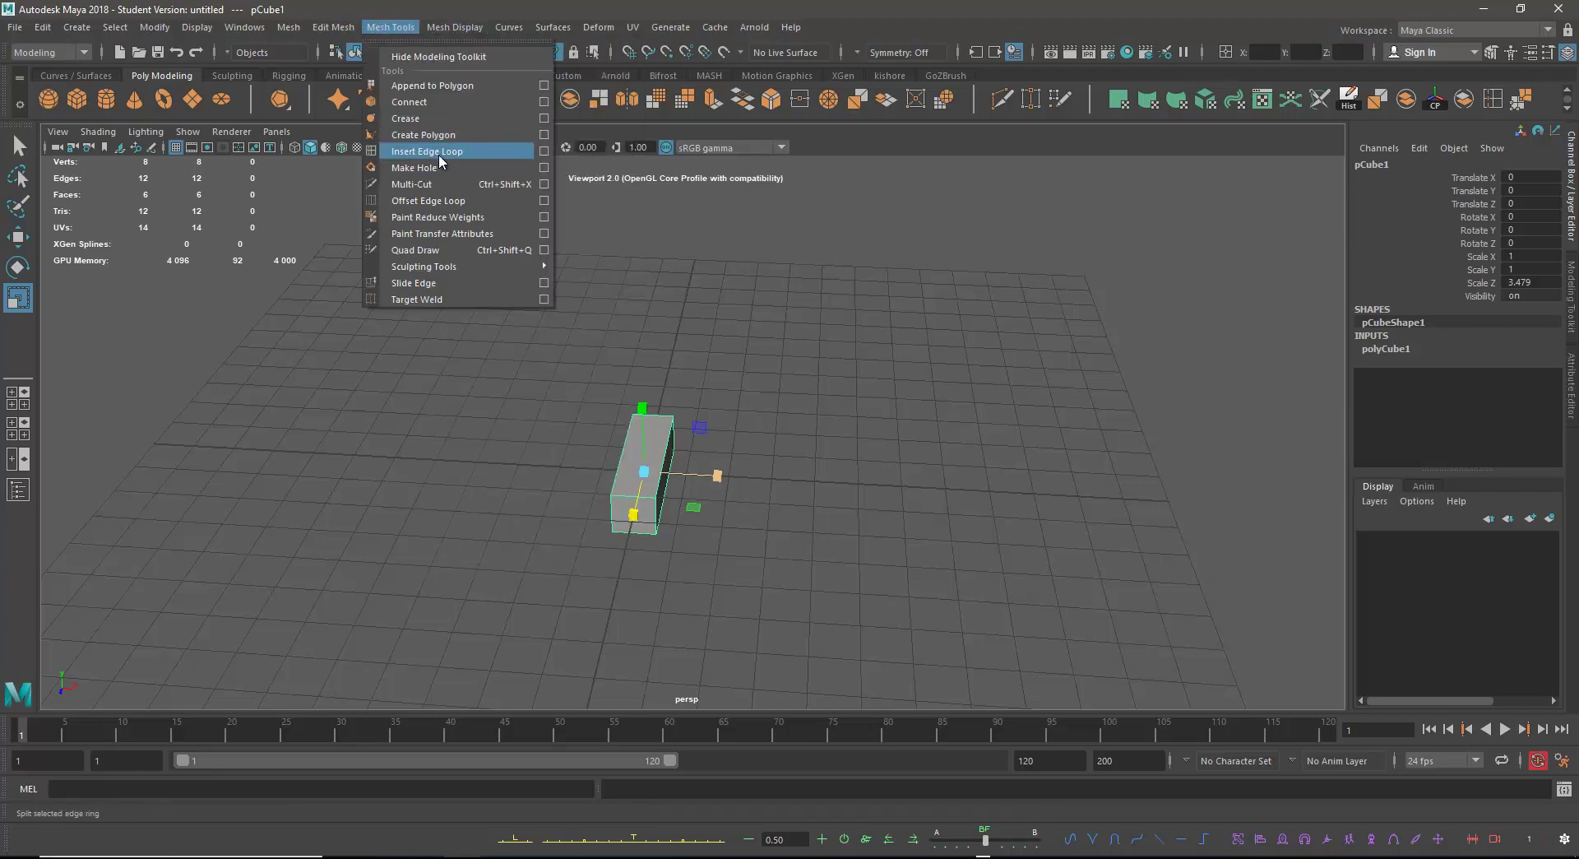
click(333, 27)
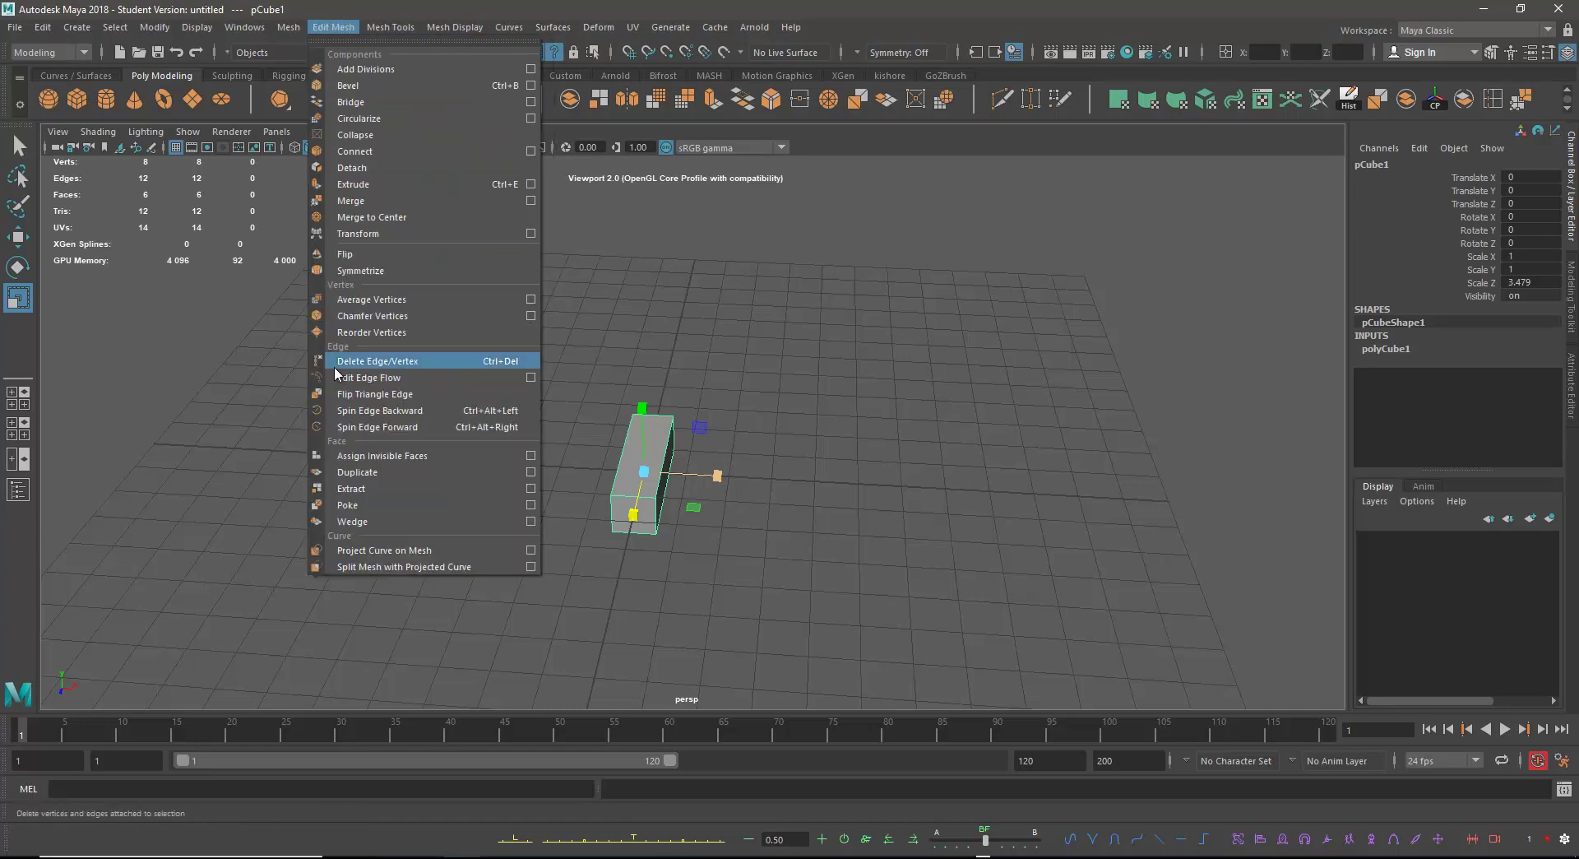
mouse_move(385, 28)
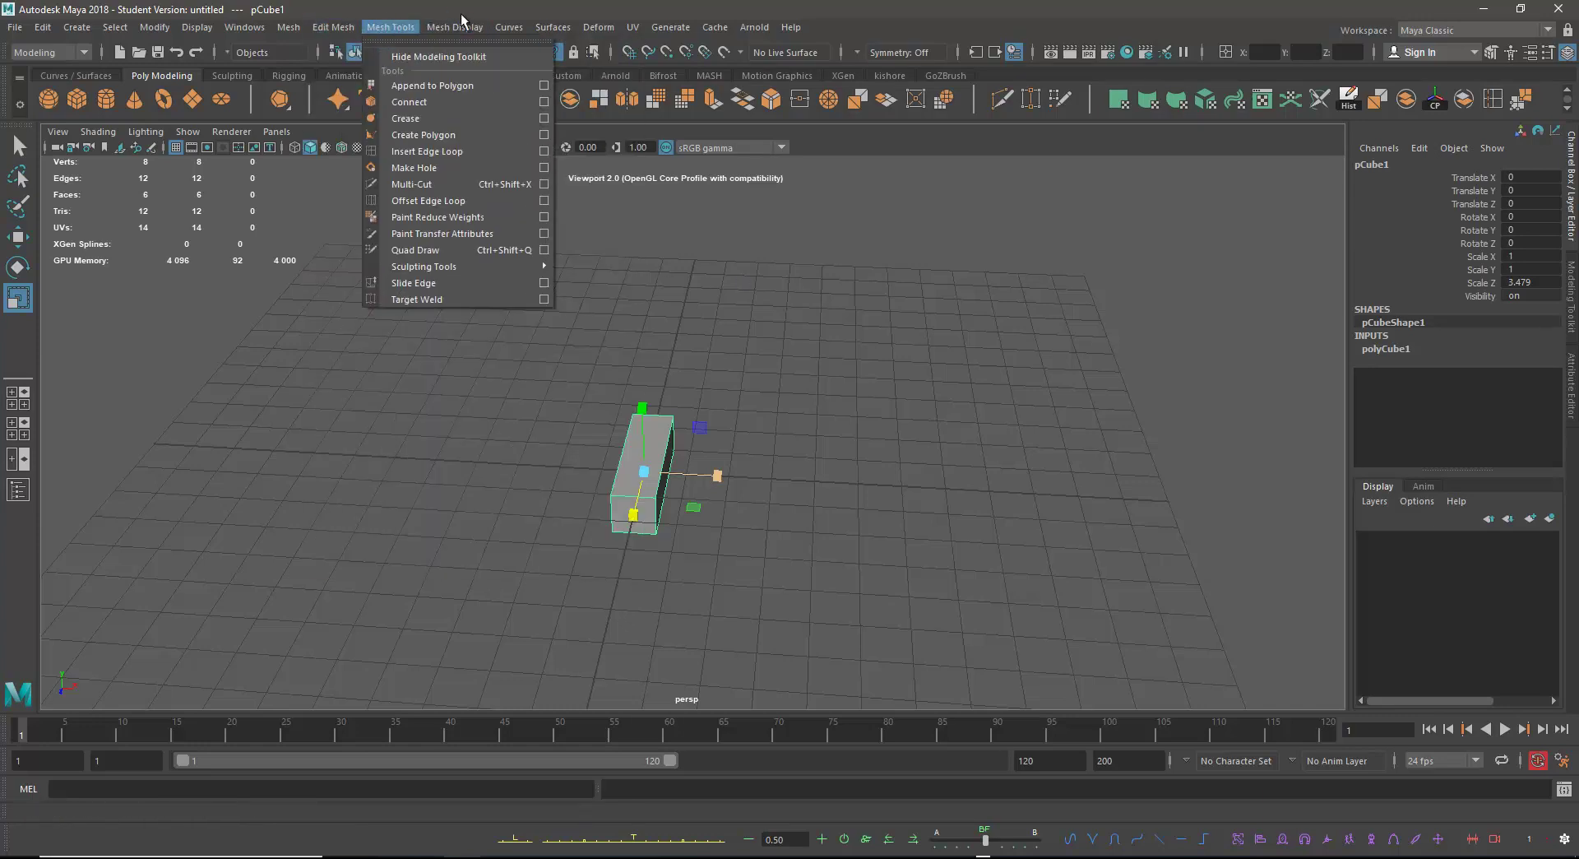
mouse_move(455, 27)
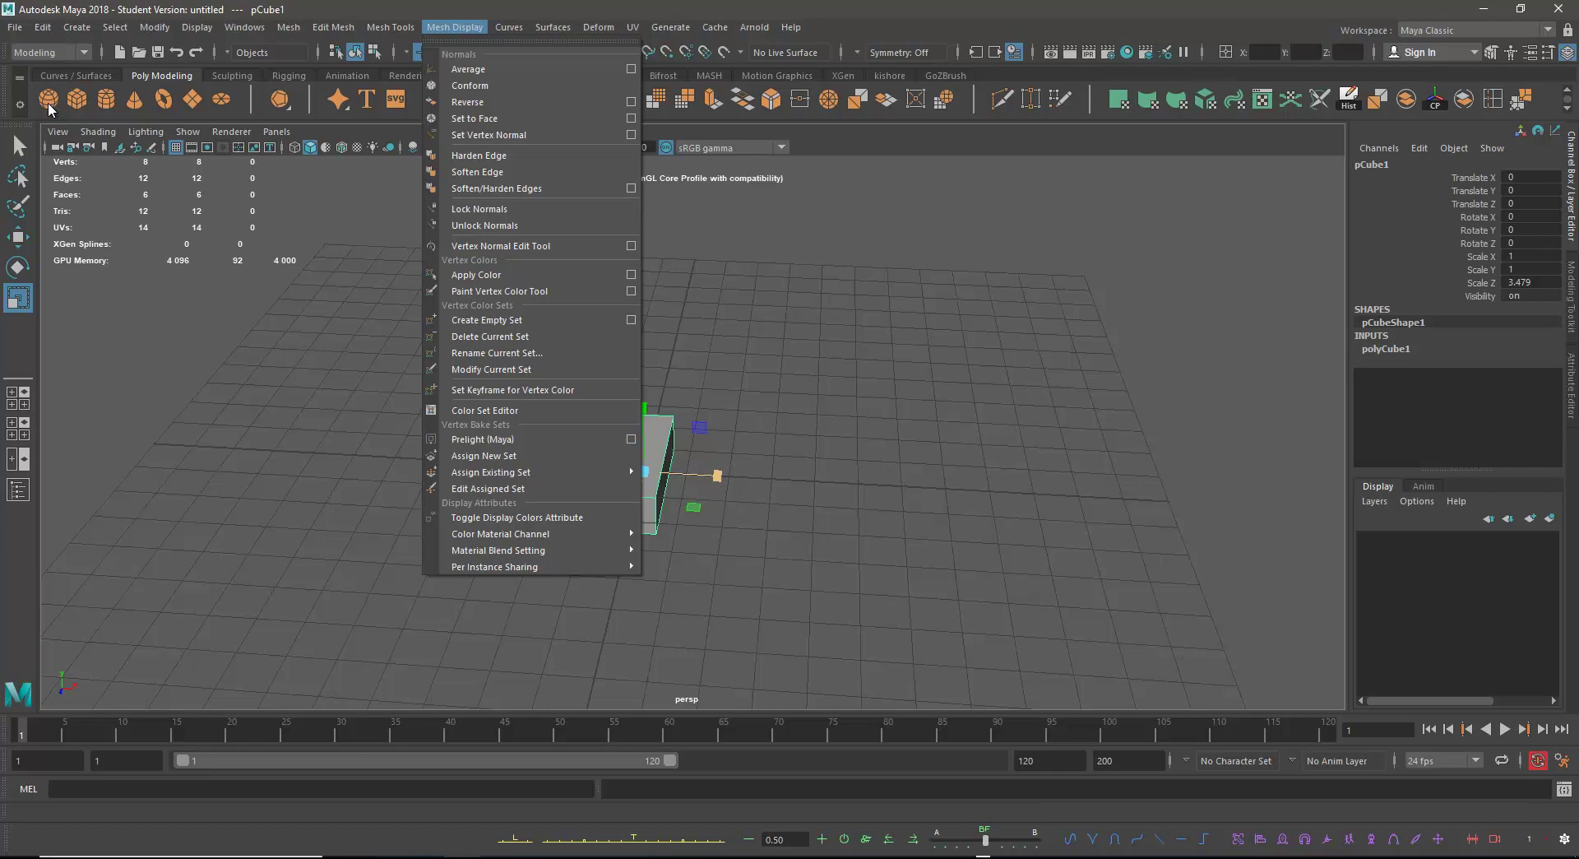
click(568, 6)
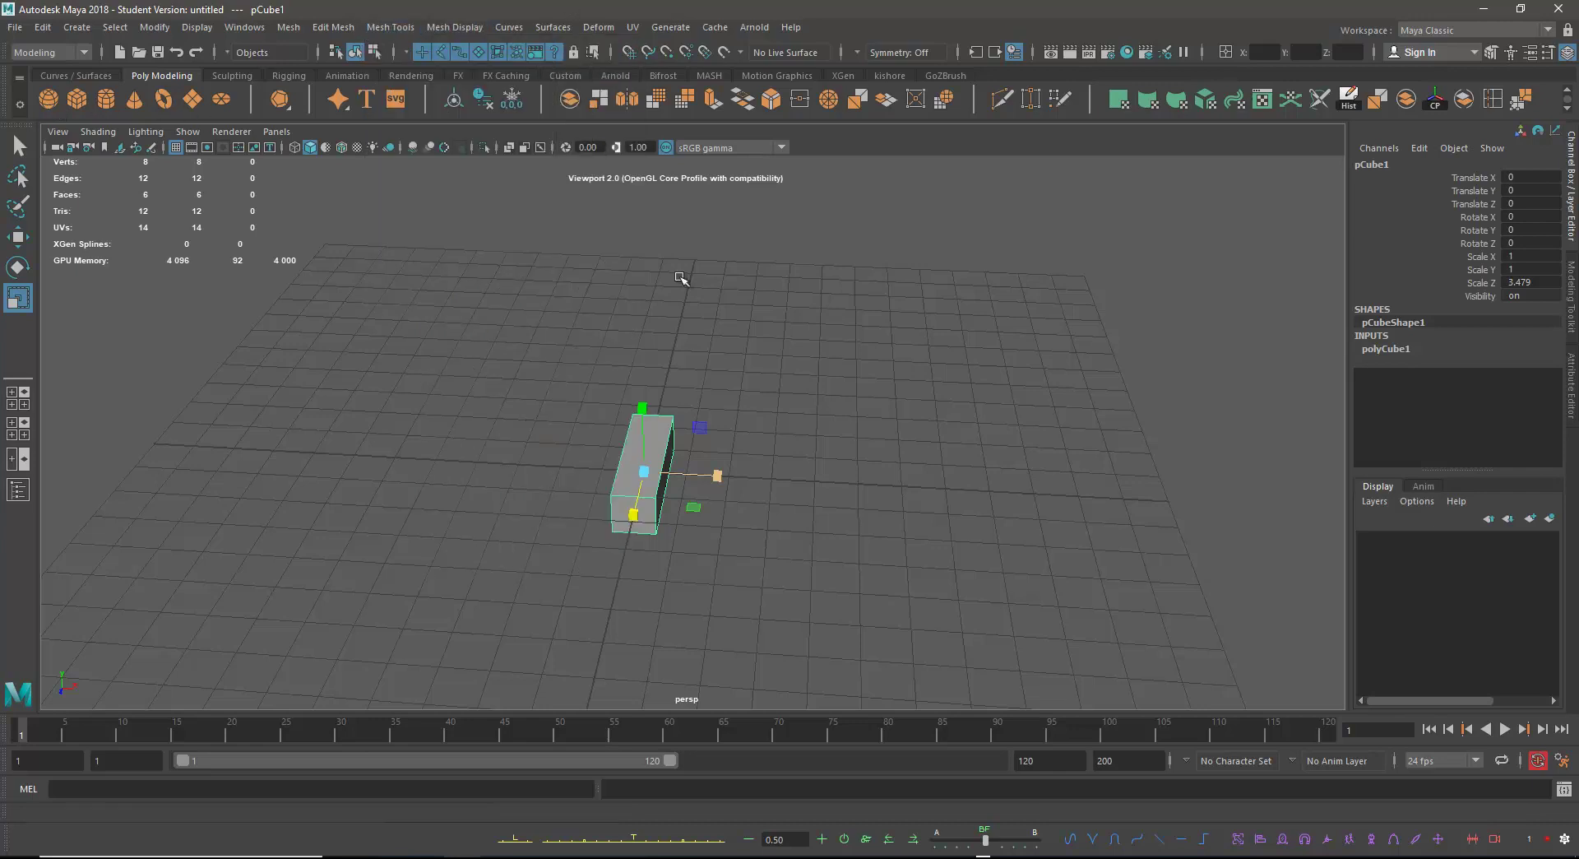
Raise the stretched cube along the Y axis to a height of about 1 unit.
alt+drag(856, 433, 798, 422)
alt+middle_drag(798, 422, 809, 370)
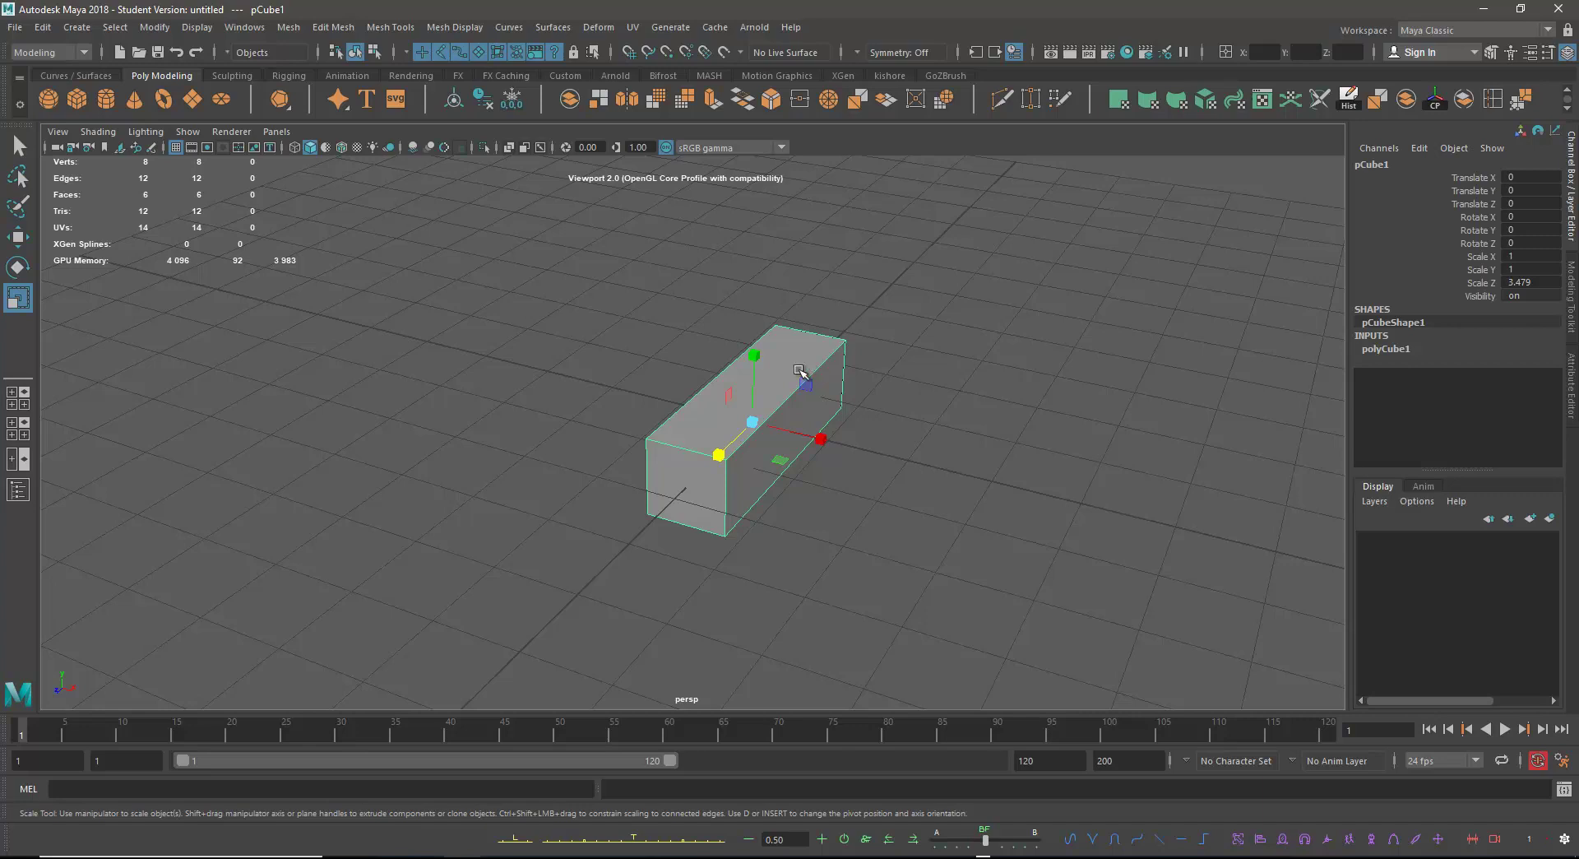
scroll(839, 502, up, 2)
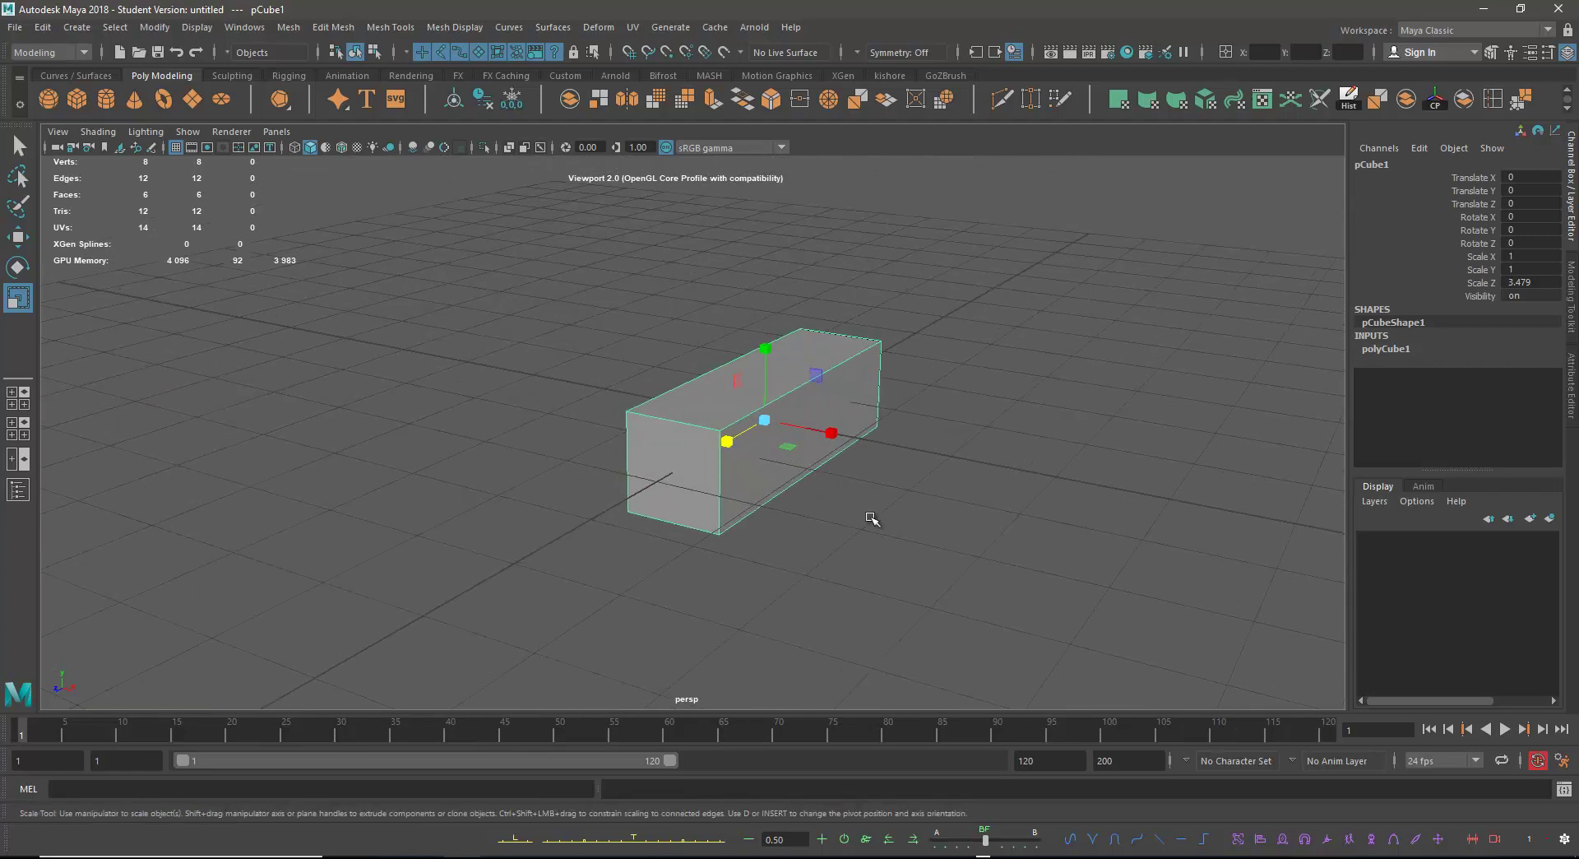
key(w)
alt+drag(860, 525, 752, 540)
drag(695, 339, 699, 273)
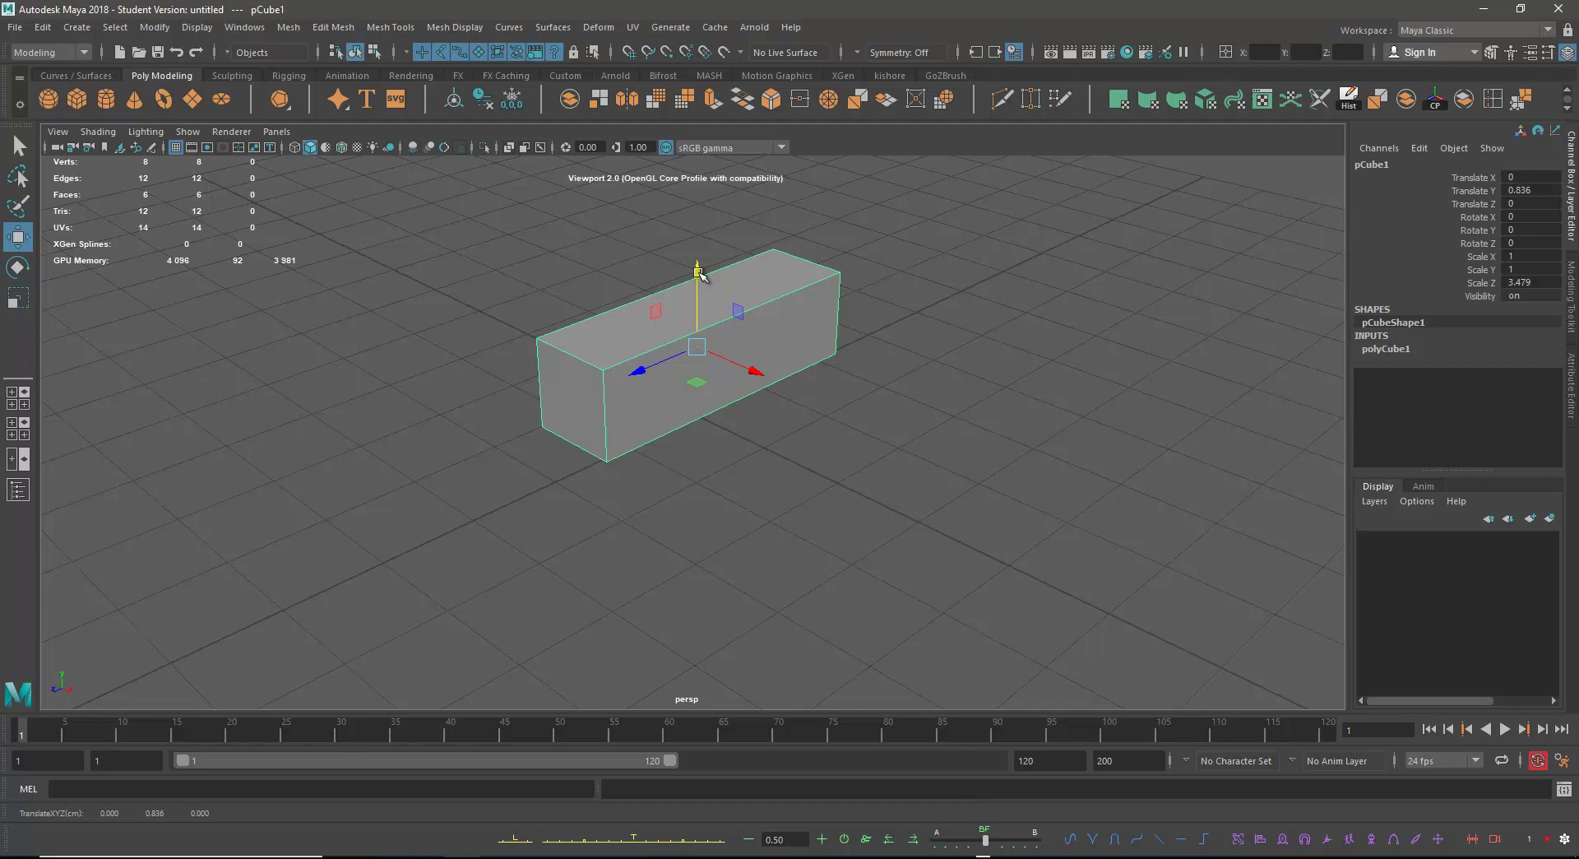
alt+drag(670, 490, 670, 444)
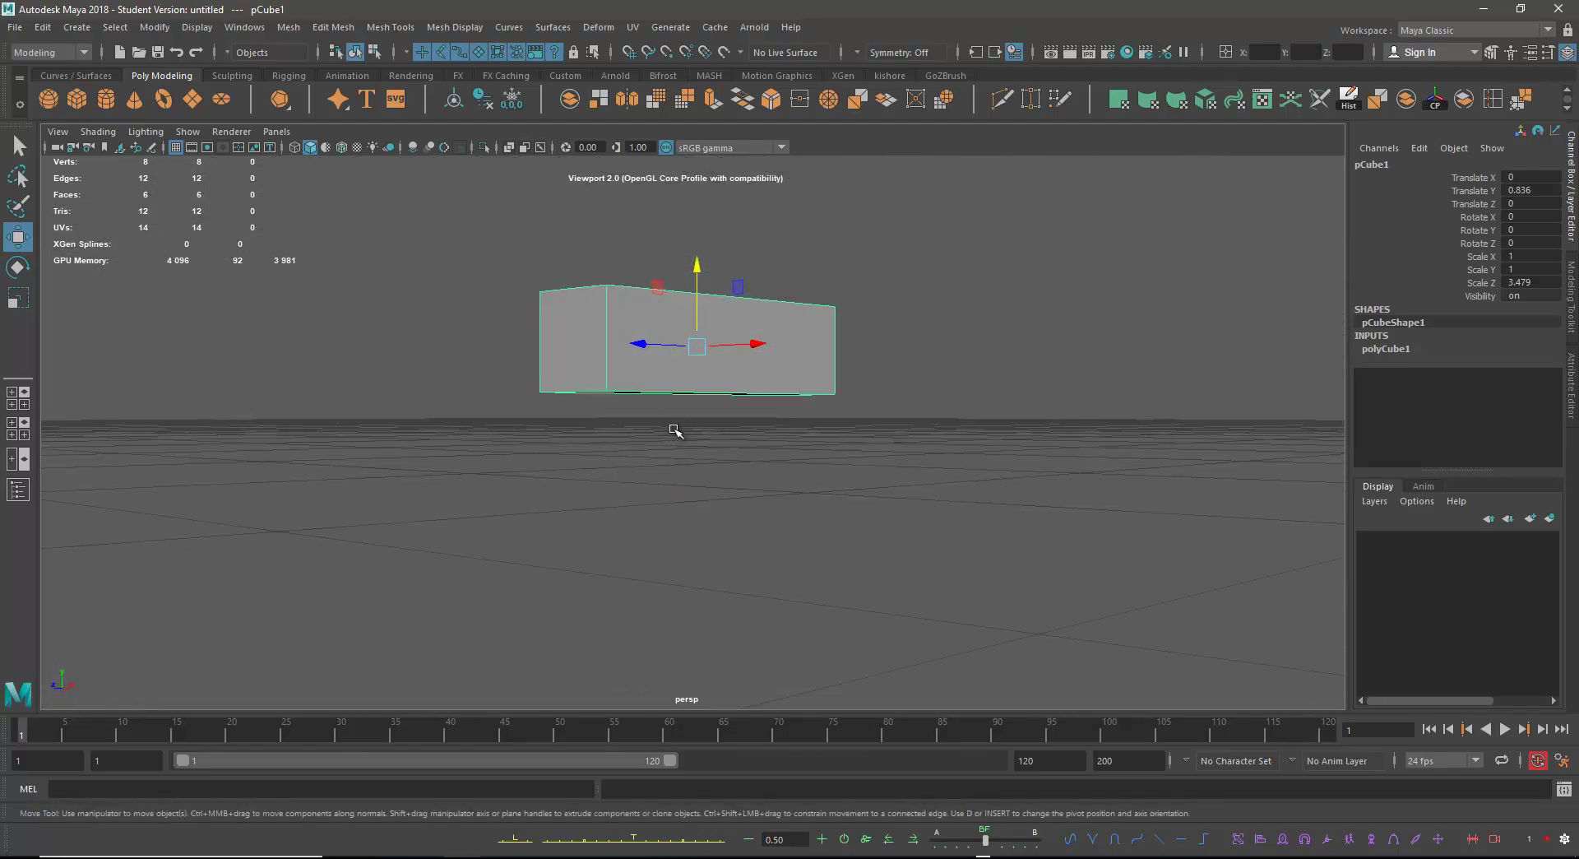
alt+drag(695, 428, 676, 462)
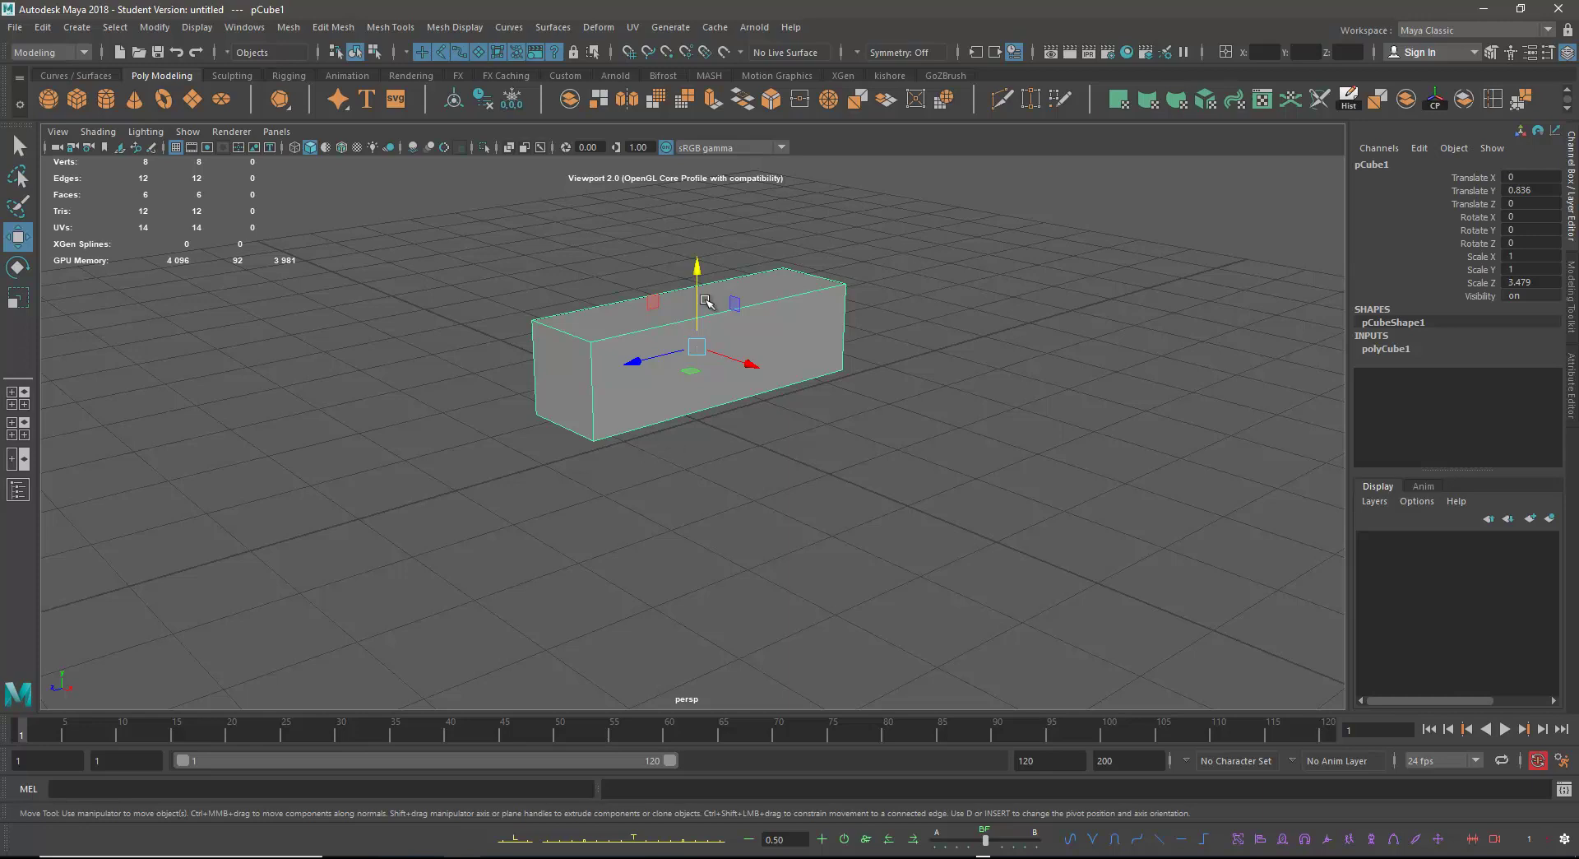
mouse_move(700, 271)
mouse_down()
mouse_move(684, 302)
mouse_move(696, 257)
mouse_up()
Lower the cube to Translate Y 0.5 so its base rests on the grid, checking against the orthographic views.
alt+drag(523, 486, 733, 434)
key(space)
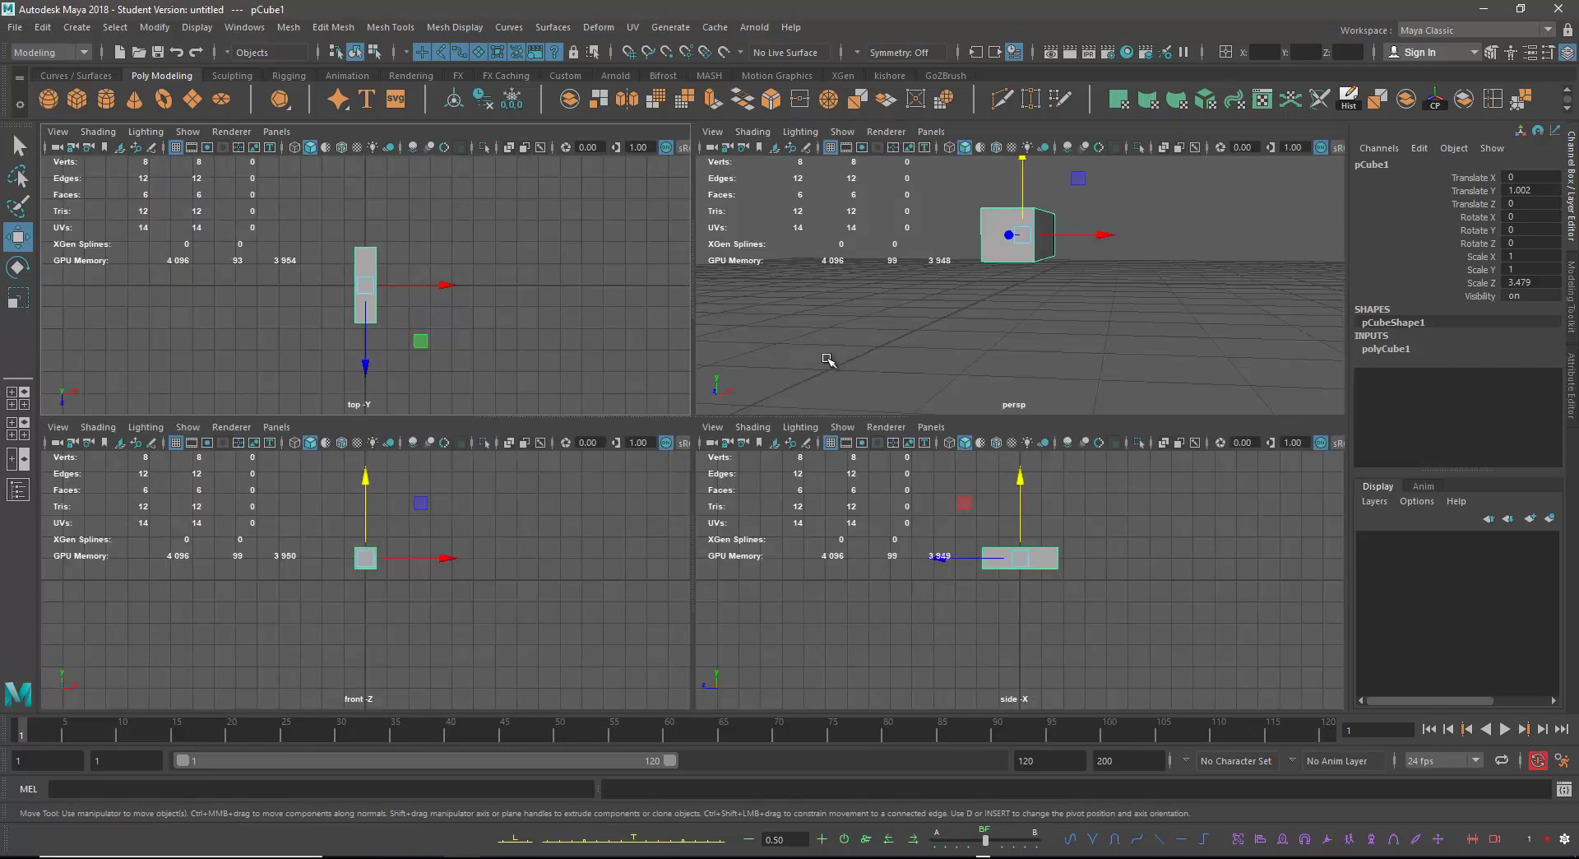
key(space)
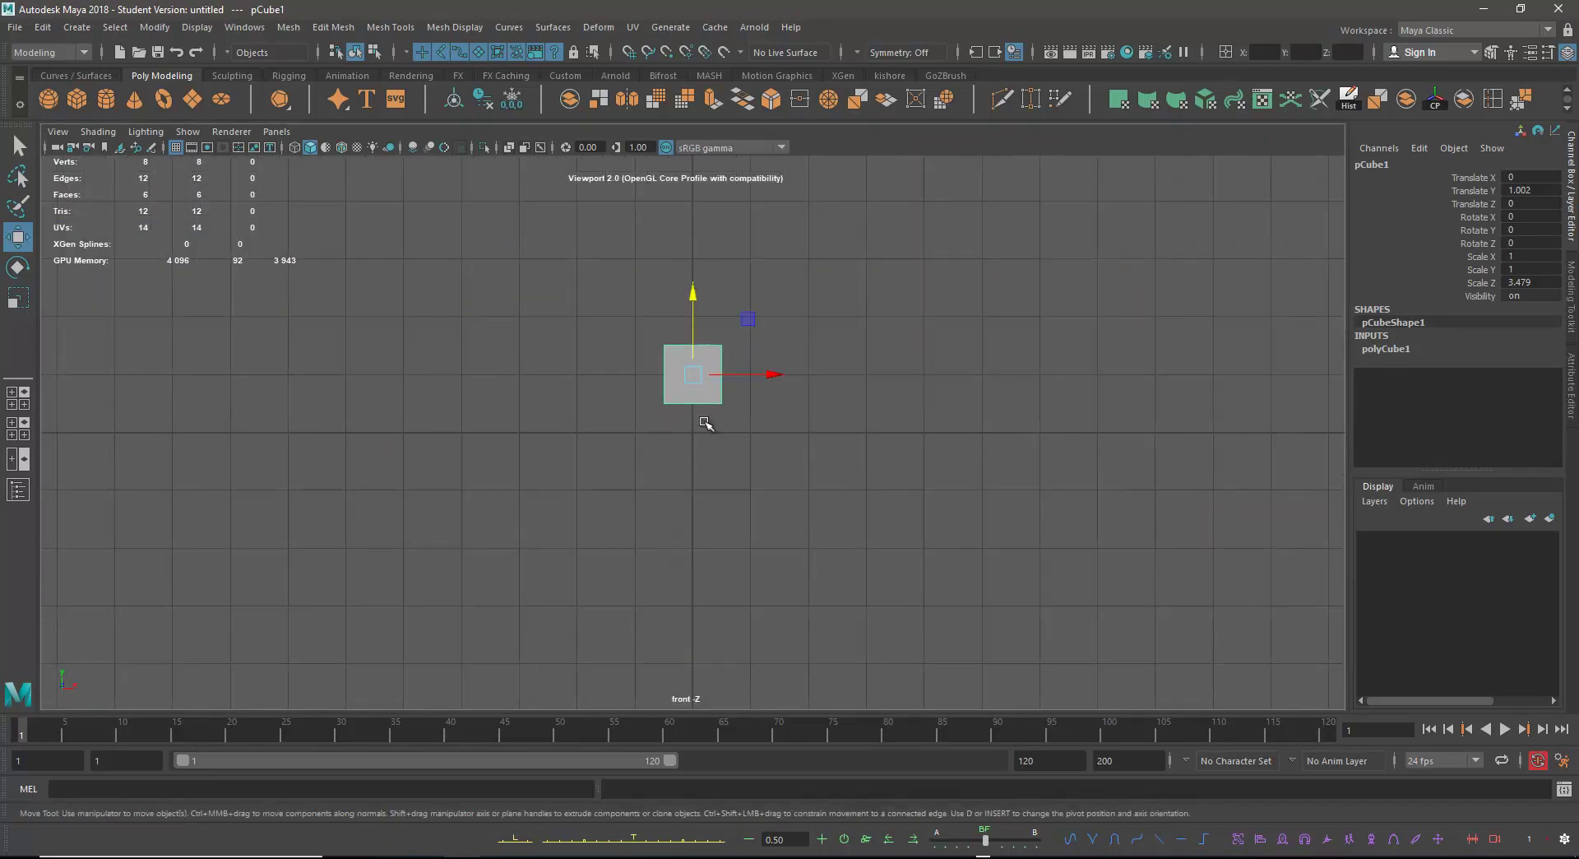
key(space)
key(space)
alt+drag(973, 308, 669, 389)
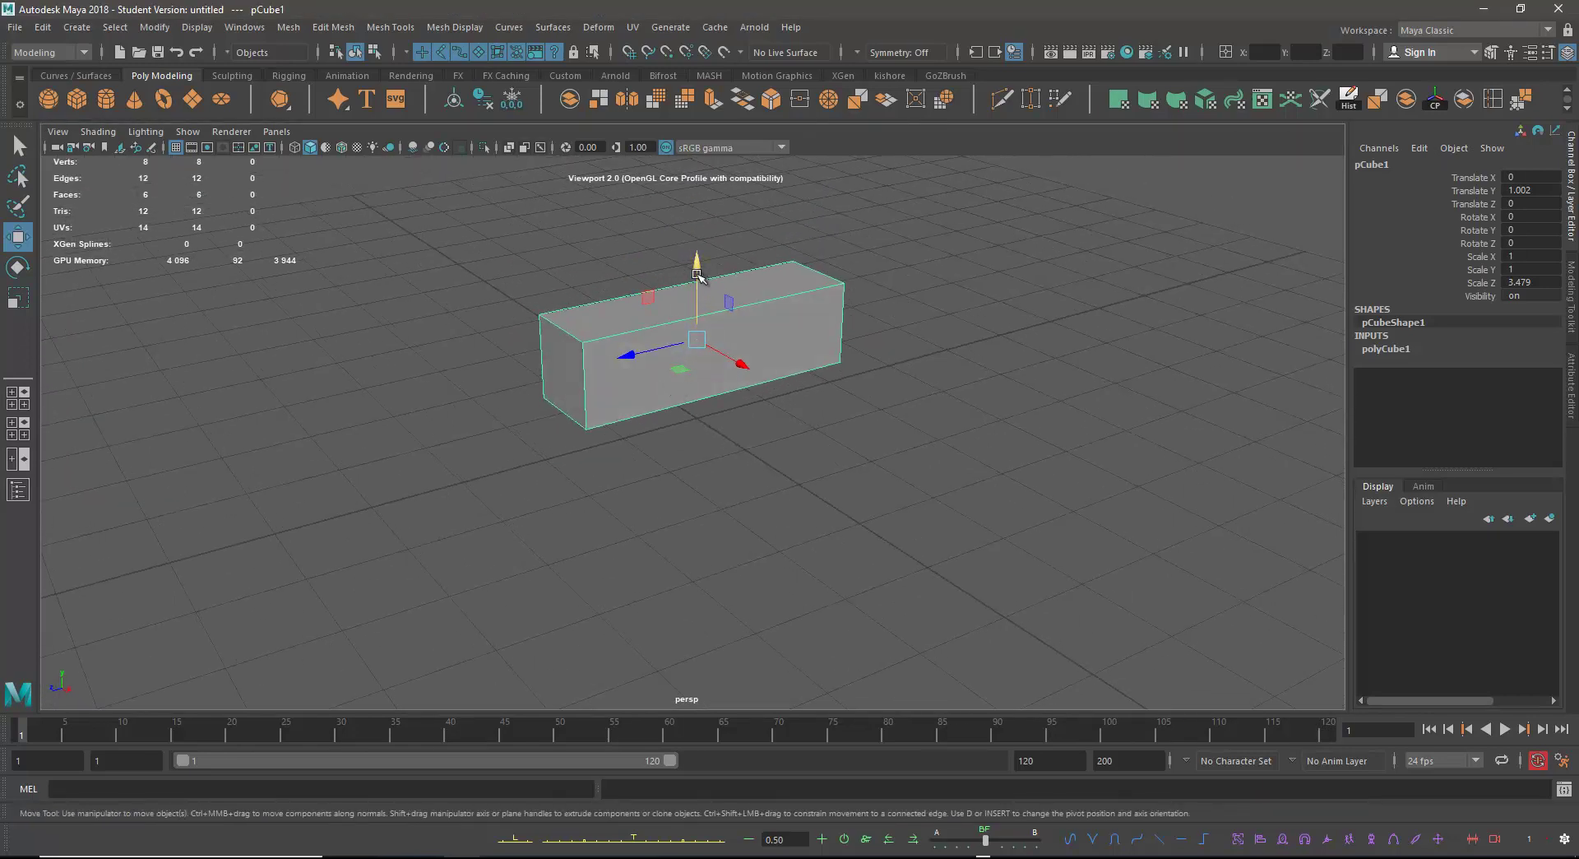
drag(697, 261, 698, 306)
key(space)
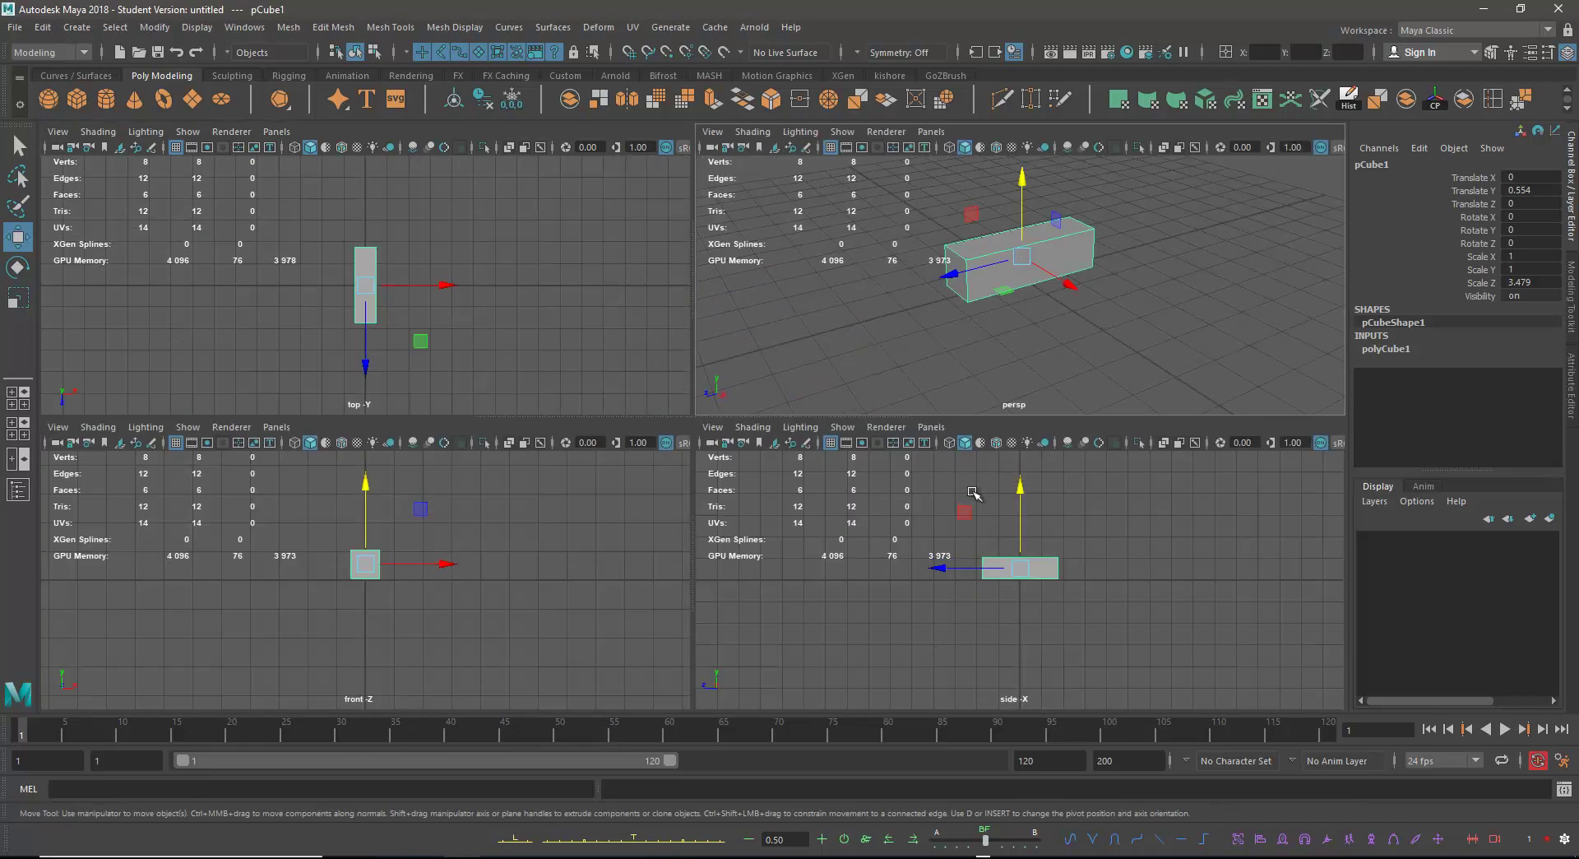
key(space)
drag(697, 298, 682, 305)
key(space)
key(space)
Scale the cube to about 2.35 along X and about 5.95 along Z to form a wide, long box.
click(21, 293)
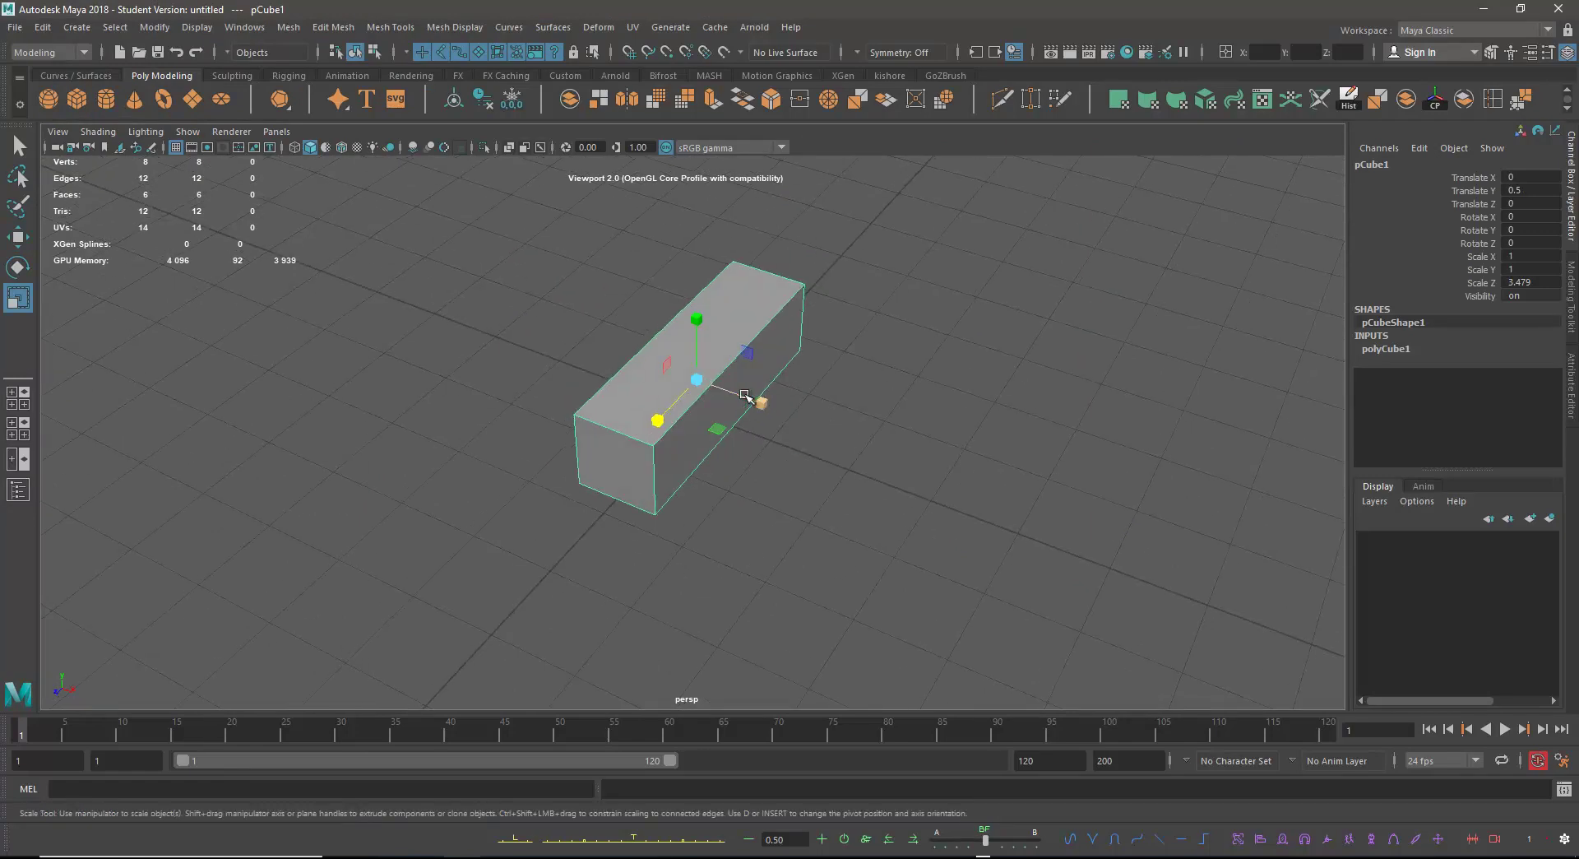
drag(753, 404, 800, 447)
drag(631, 409, 751, 480)
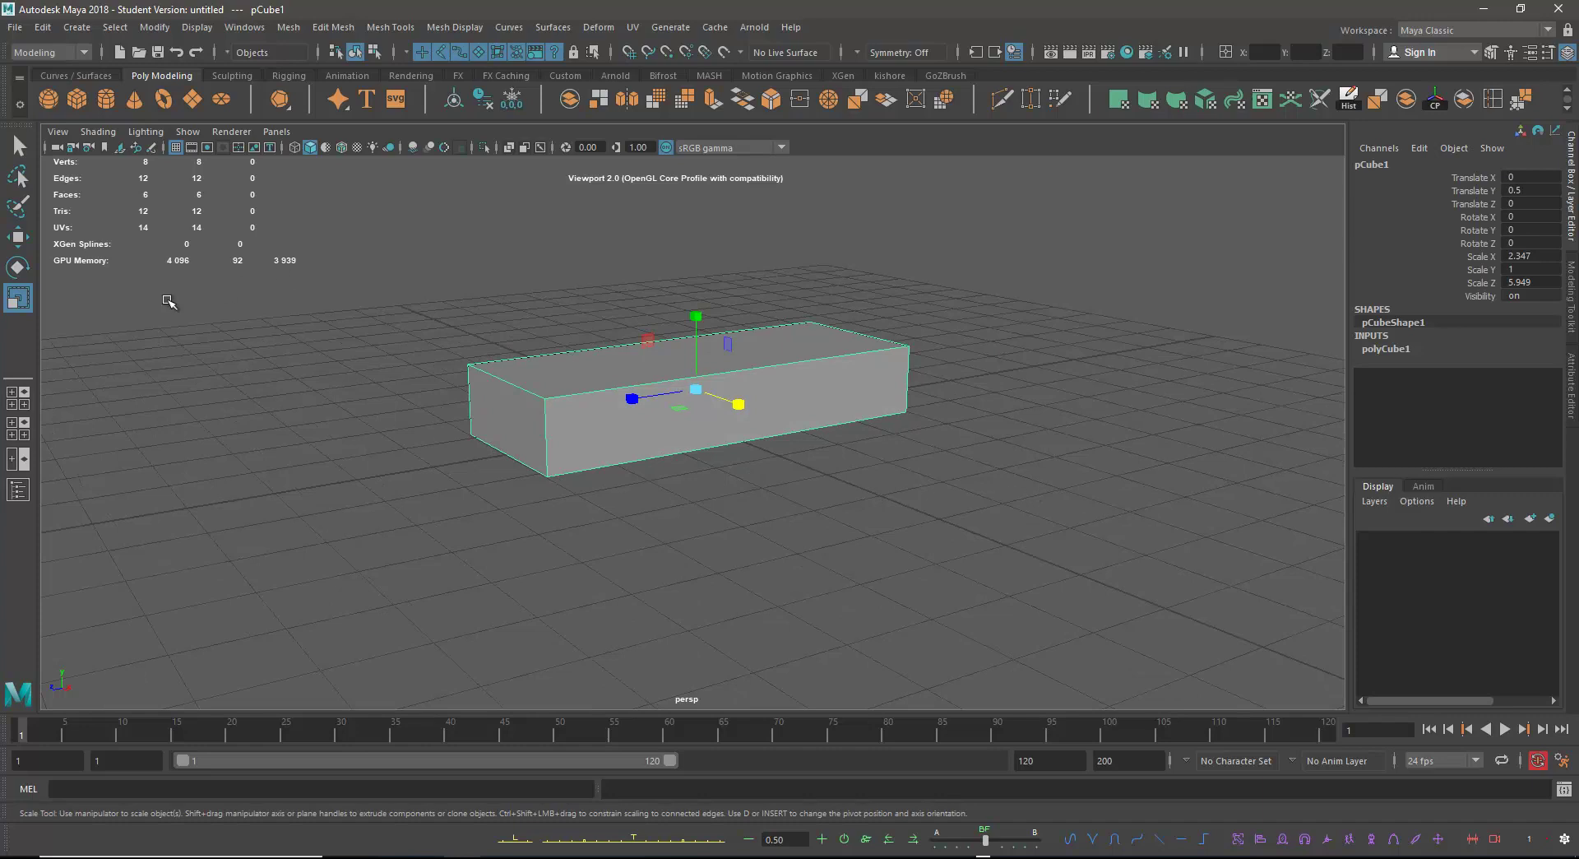
Duplicate the box and move the copy up along Y to about 1.47, on top of the original.
click(18, 236)
alt+drag(403, 384, 557, 423)
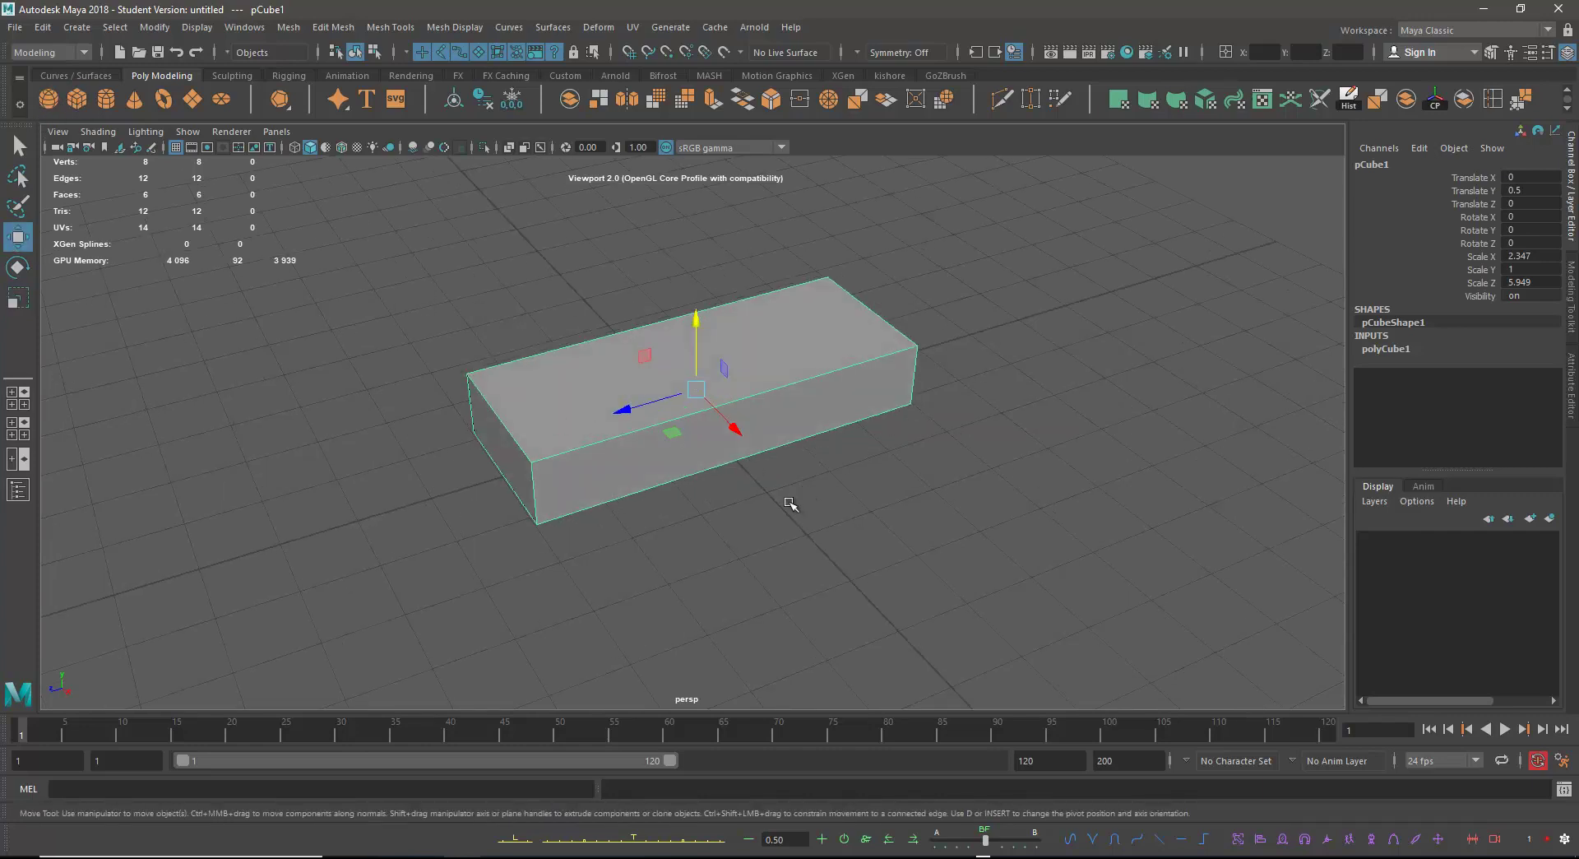
alt+drag(817, 511, 730, 353)
key(ctrl+d)
drag(696, 316, 743, 254)
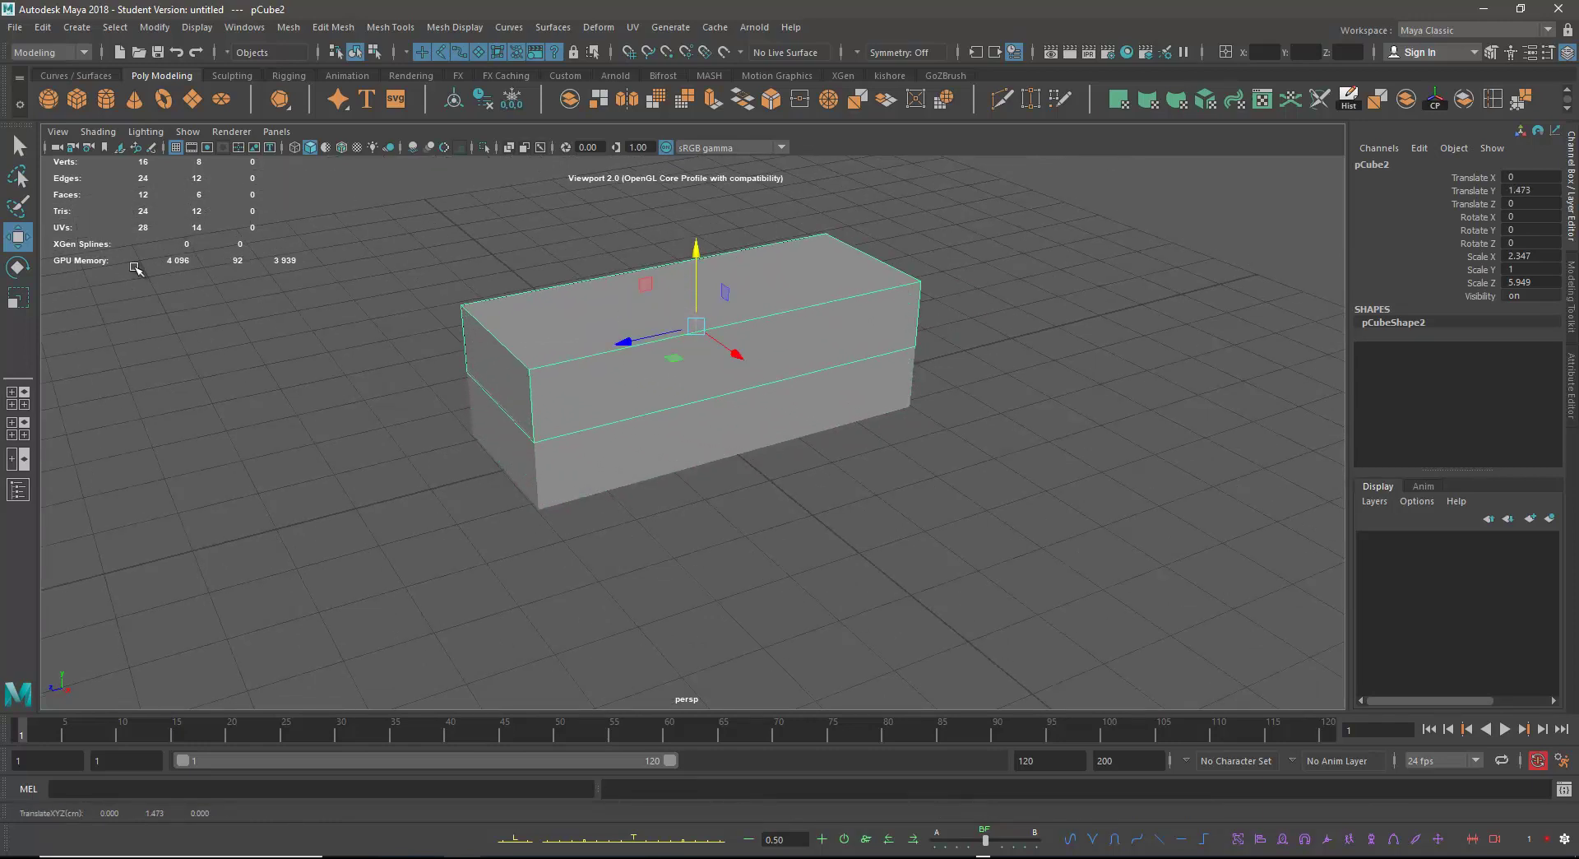
Shorten the upper box along Z to a scale of about 3.1 and shift it to about -0.57 in Z.
key(r)
mouse_move(629, 342)
mouse_down()
mouse_move(663, 342)
mouse_move(748, 425)
mouse_move(717, 423)
mouse_move(635, 334)
mouse_move(660, 338)
mouse_up()
key(w)
alt+drag(736, 382, 793, 378)
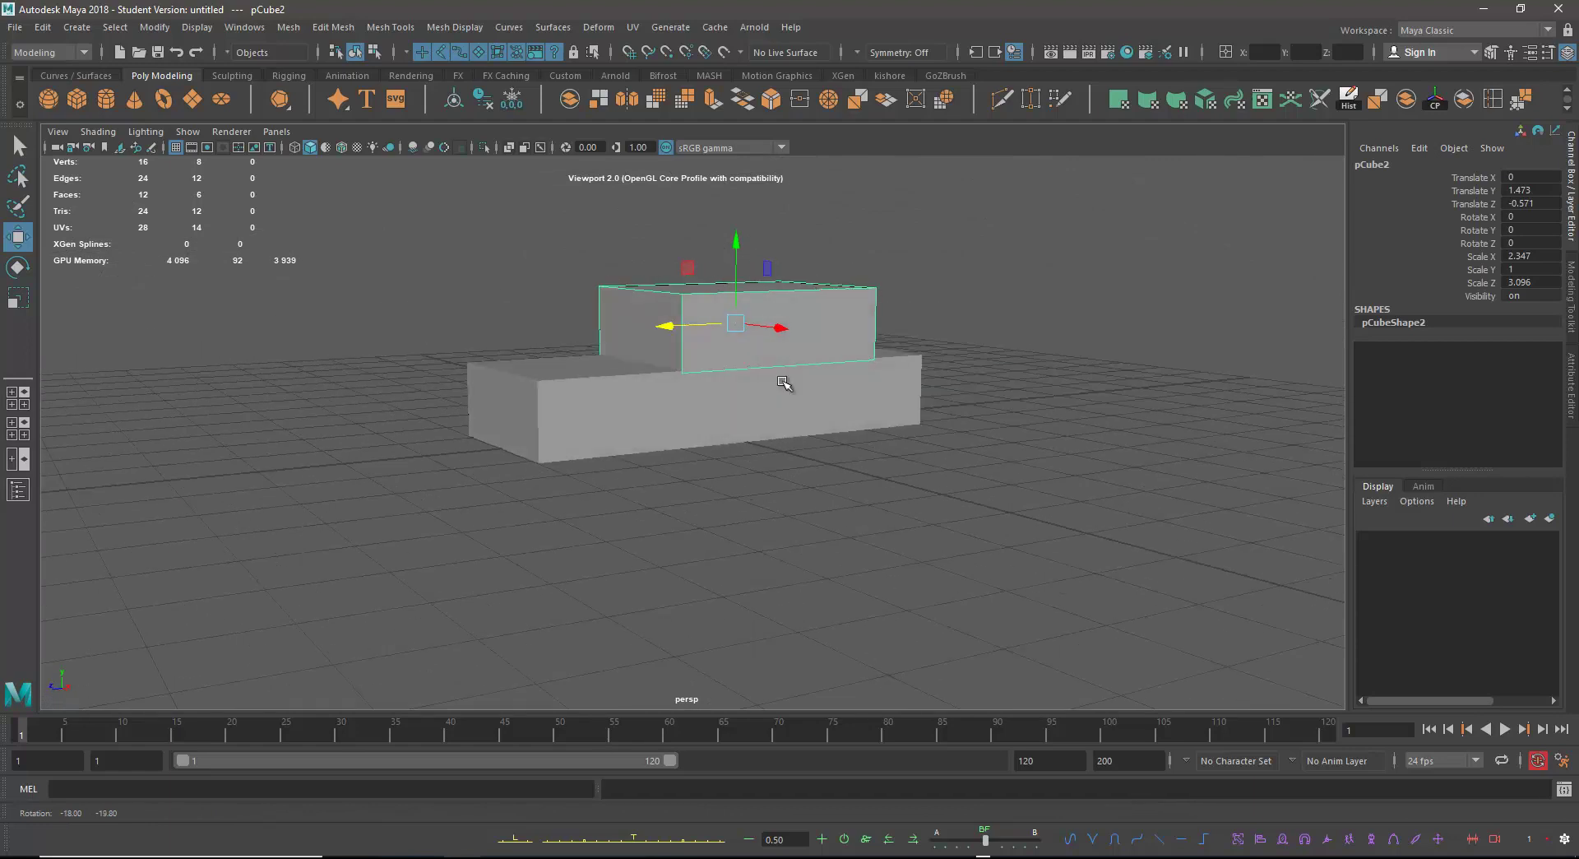
scroll(797, 433, up, 5)
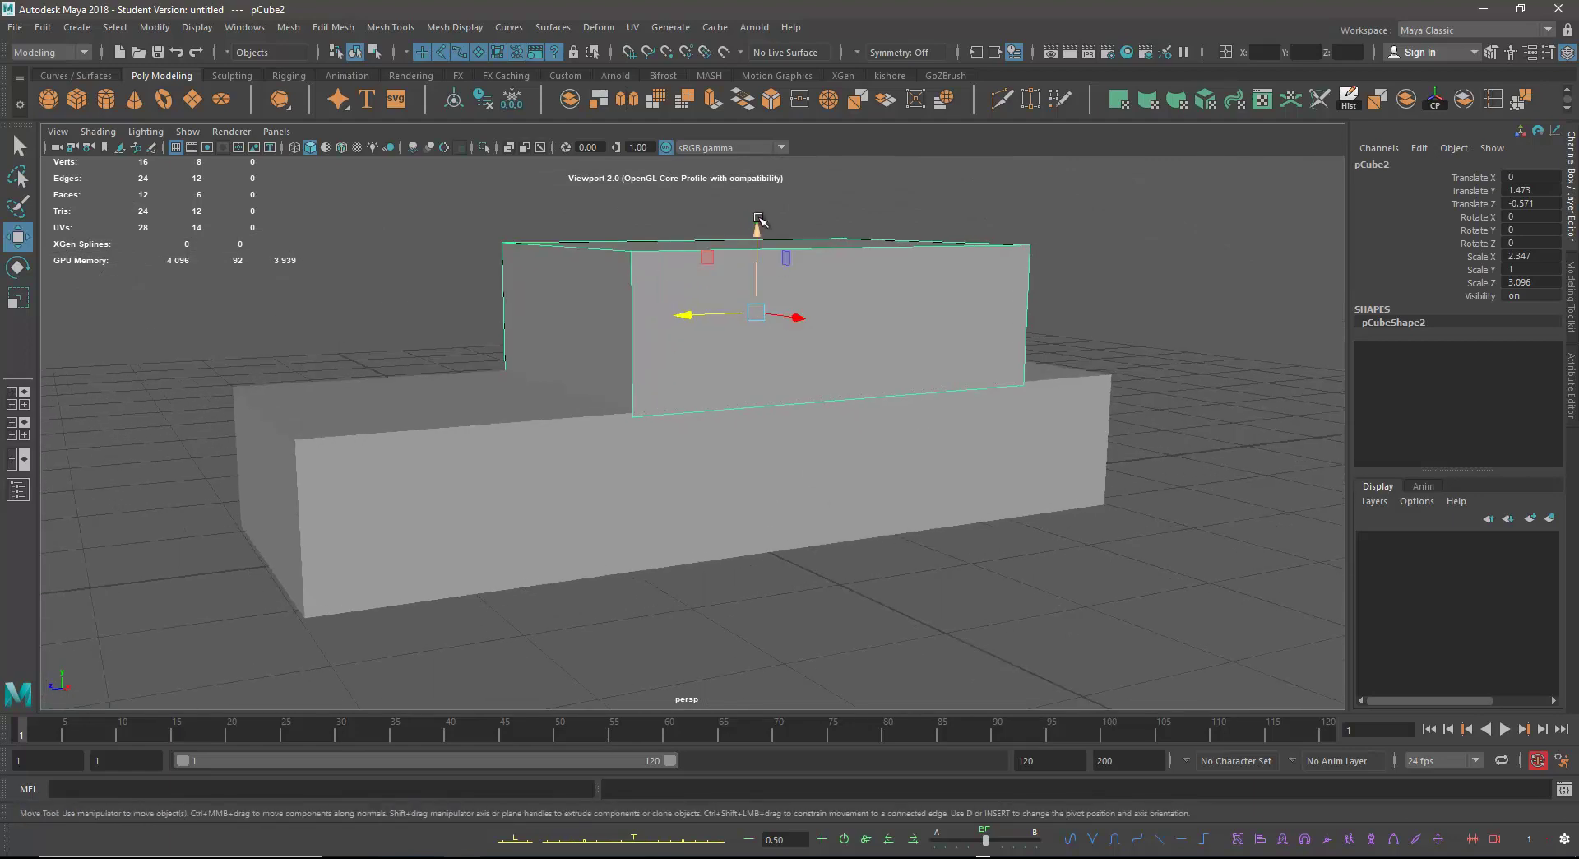
drag(756, 232, 758, 228)
Undo the upper box's latest moves and its Z scaling.
key(ctrl+z)
key(ctrl+z)
key(ctrl+z)
key(ctrl+z)
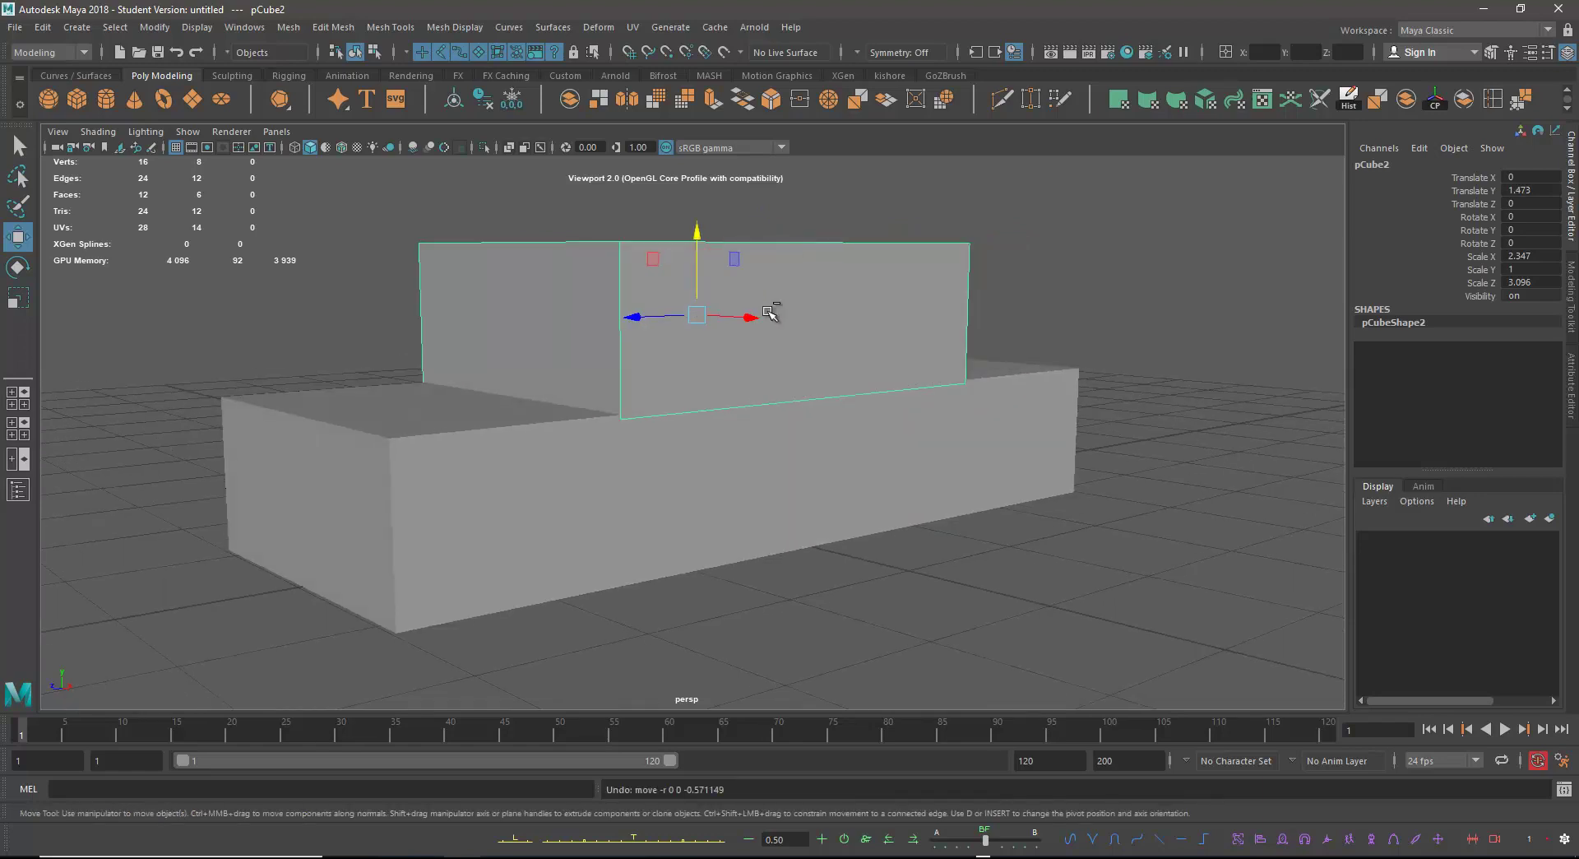
key(ctrl+z)
Lower the upper box along Y to about 0.76 so it overlaps the original box.
drag(695, 234, 695, 337)
alt+drag(714, 444, 811, 468)
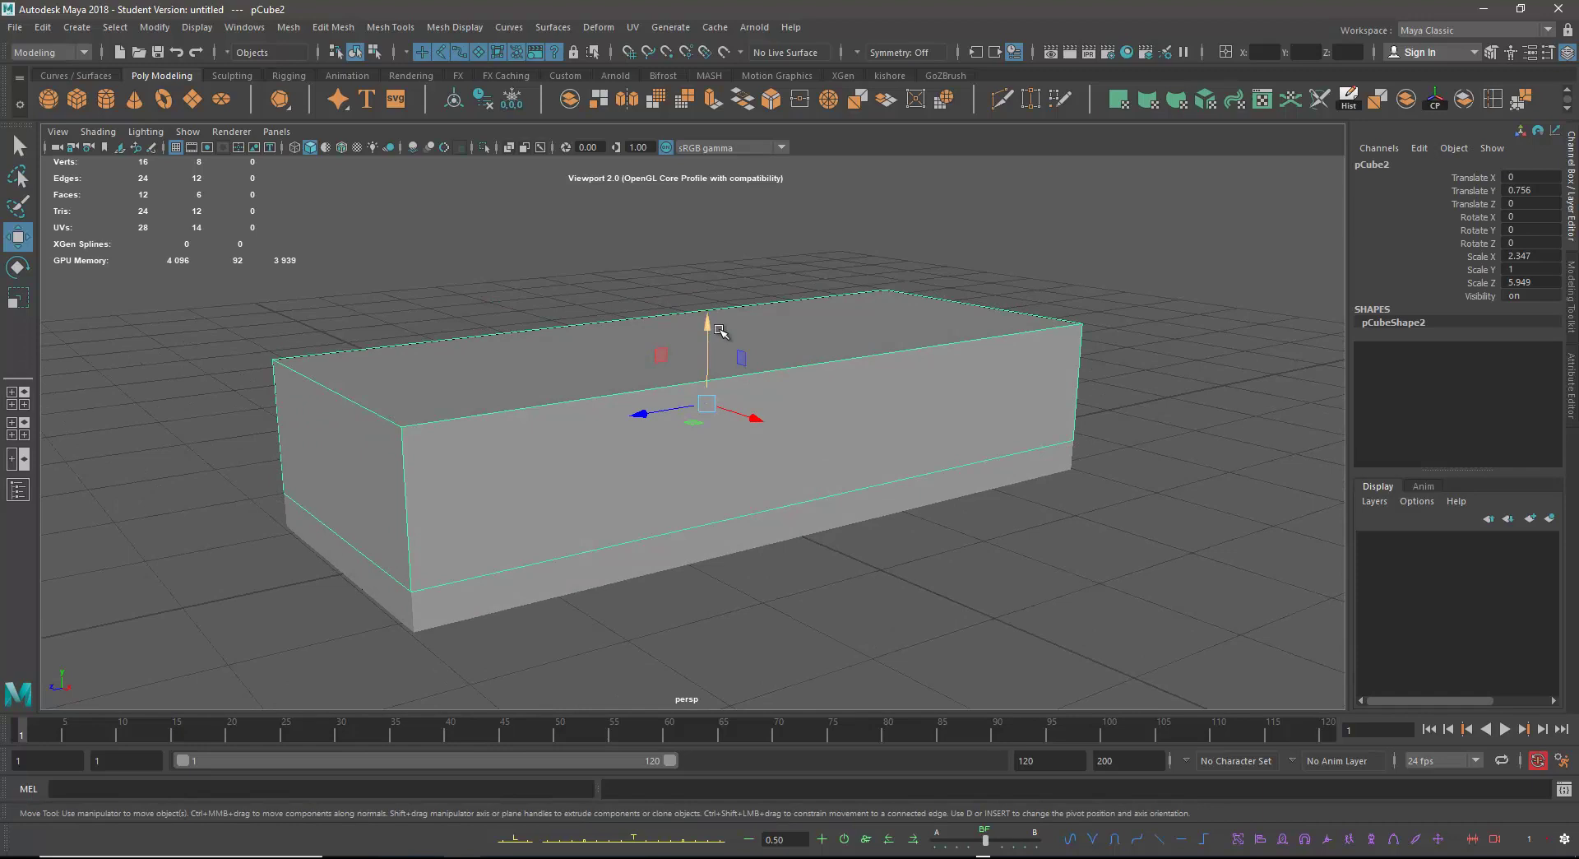
Try moving the upper box freely to about X 0.09, Y 1.4, Z -0.42, and undo the move.
drag(706, 403, 756, 320)
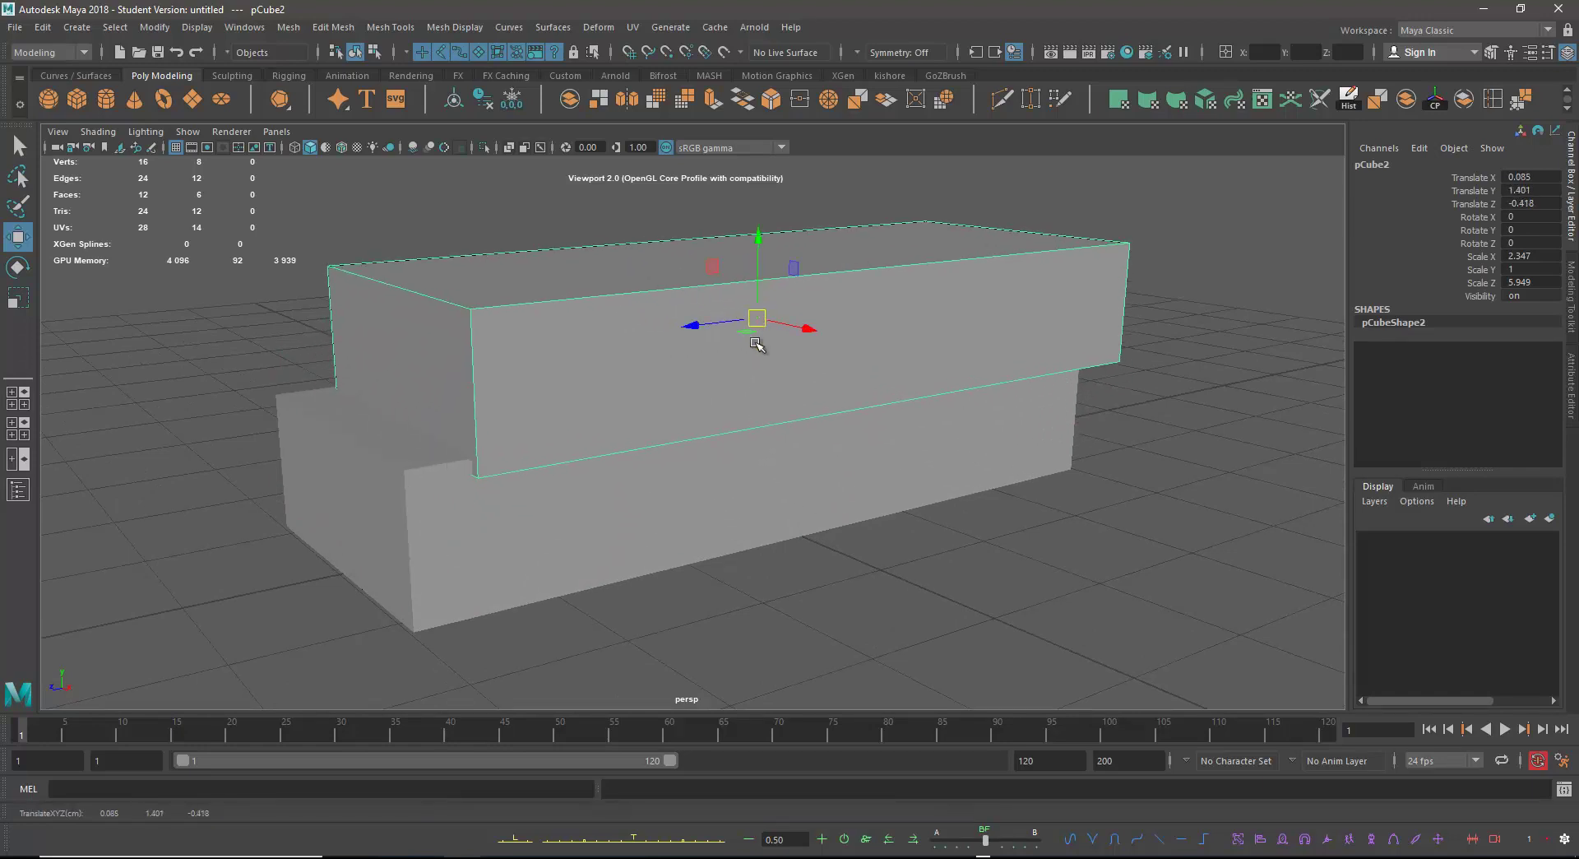
alt+drag(529, 451, 674, 430)
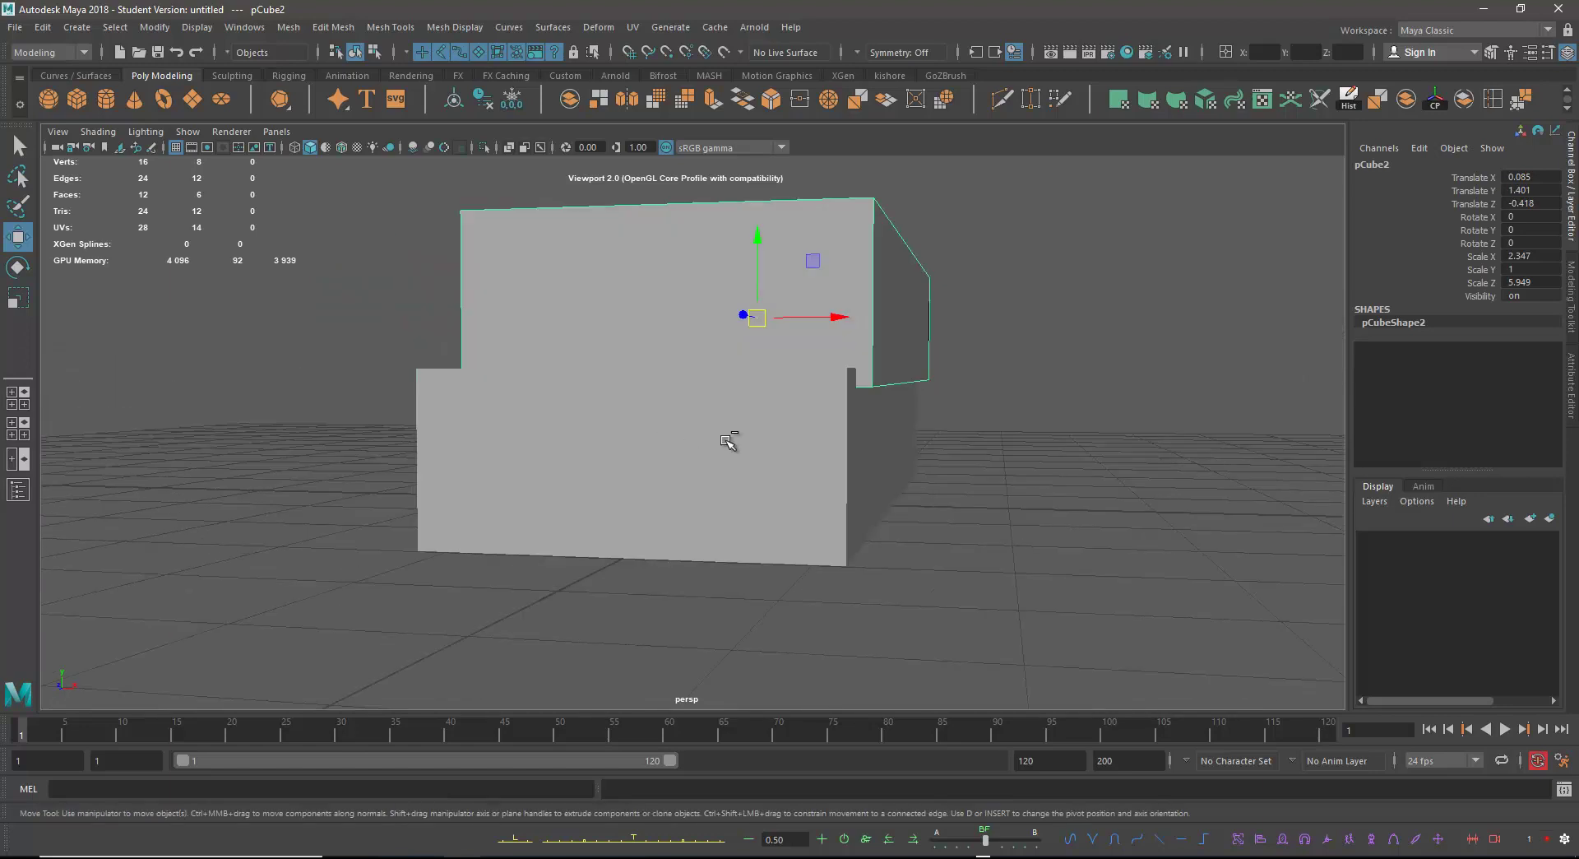
key(ctrl+z)
alt+drag(894, 491, 764, 475)
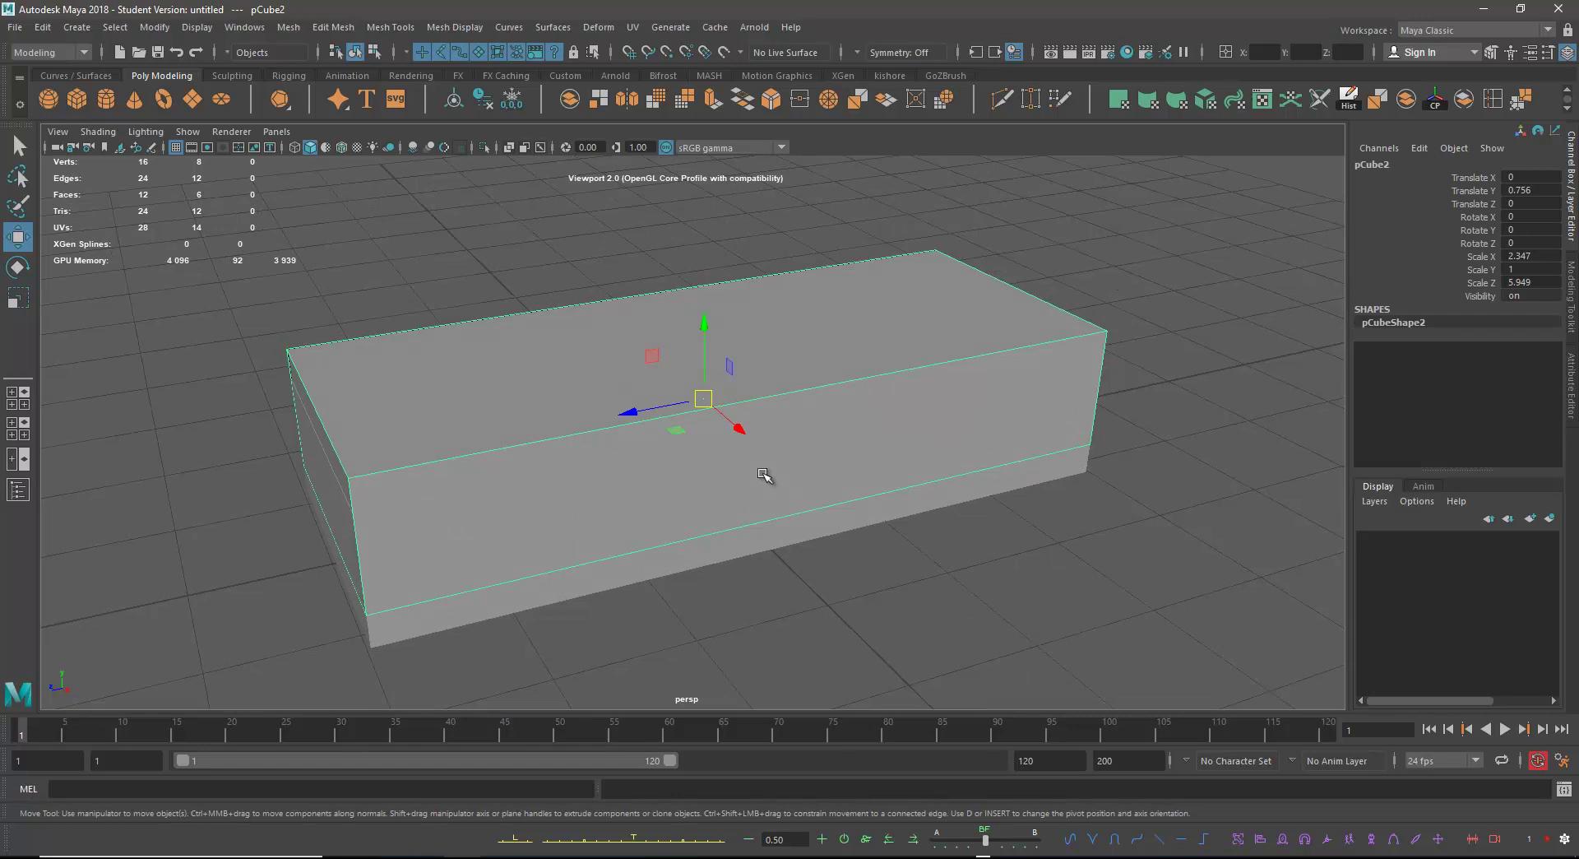
Try raising the upper box along Y to about 0.98, and undo the move.
alt+drag(742, 419, 675, 465)
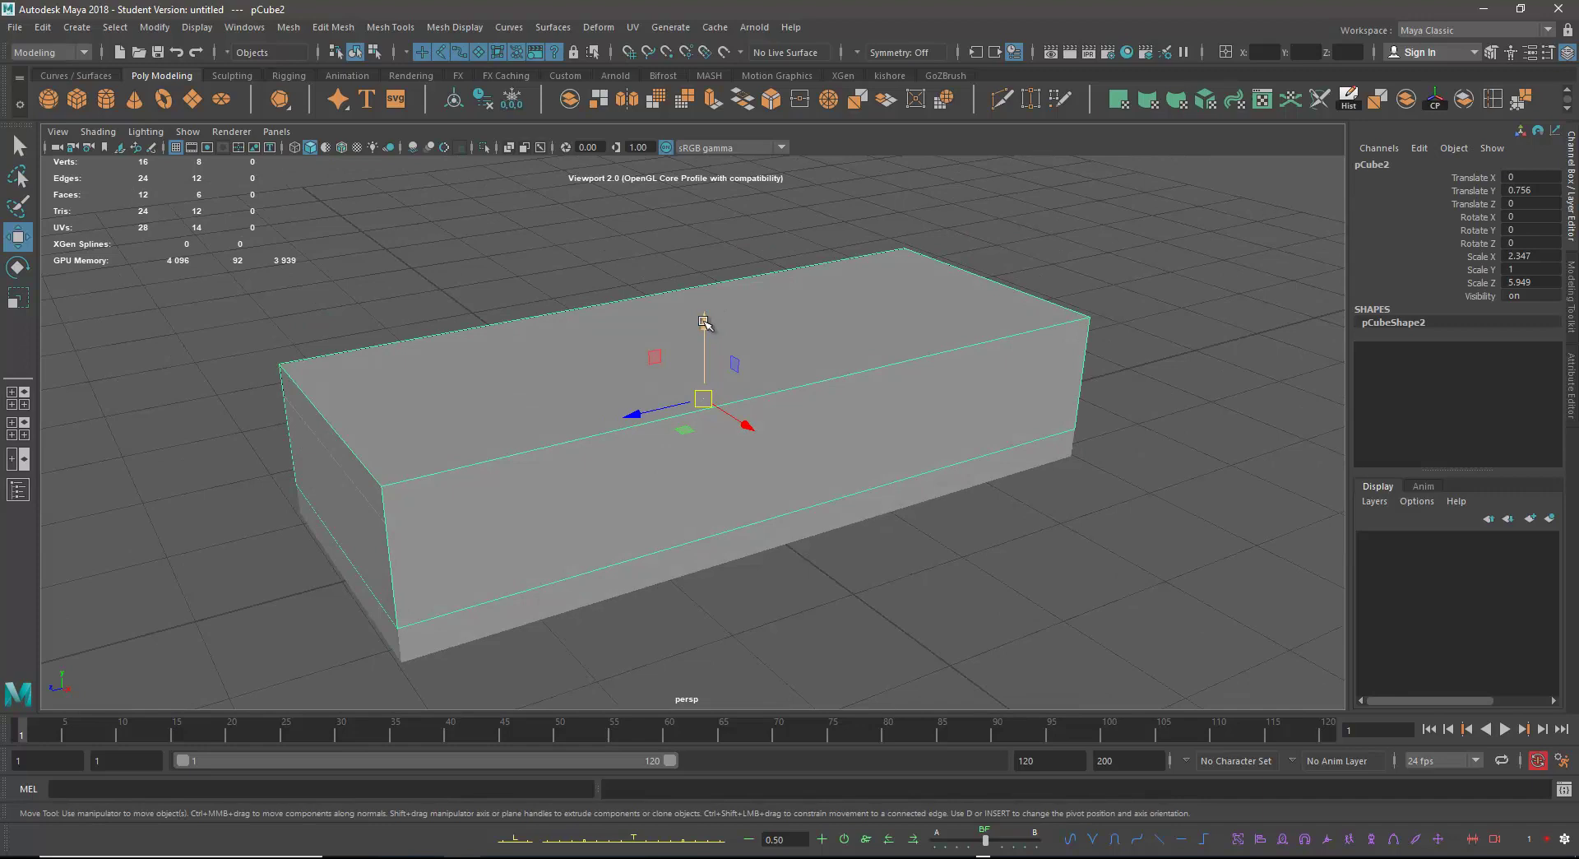
drag(704, 327, 705, 304)
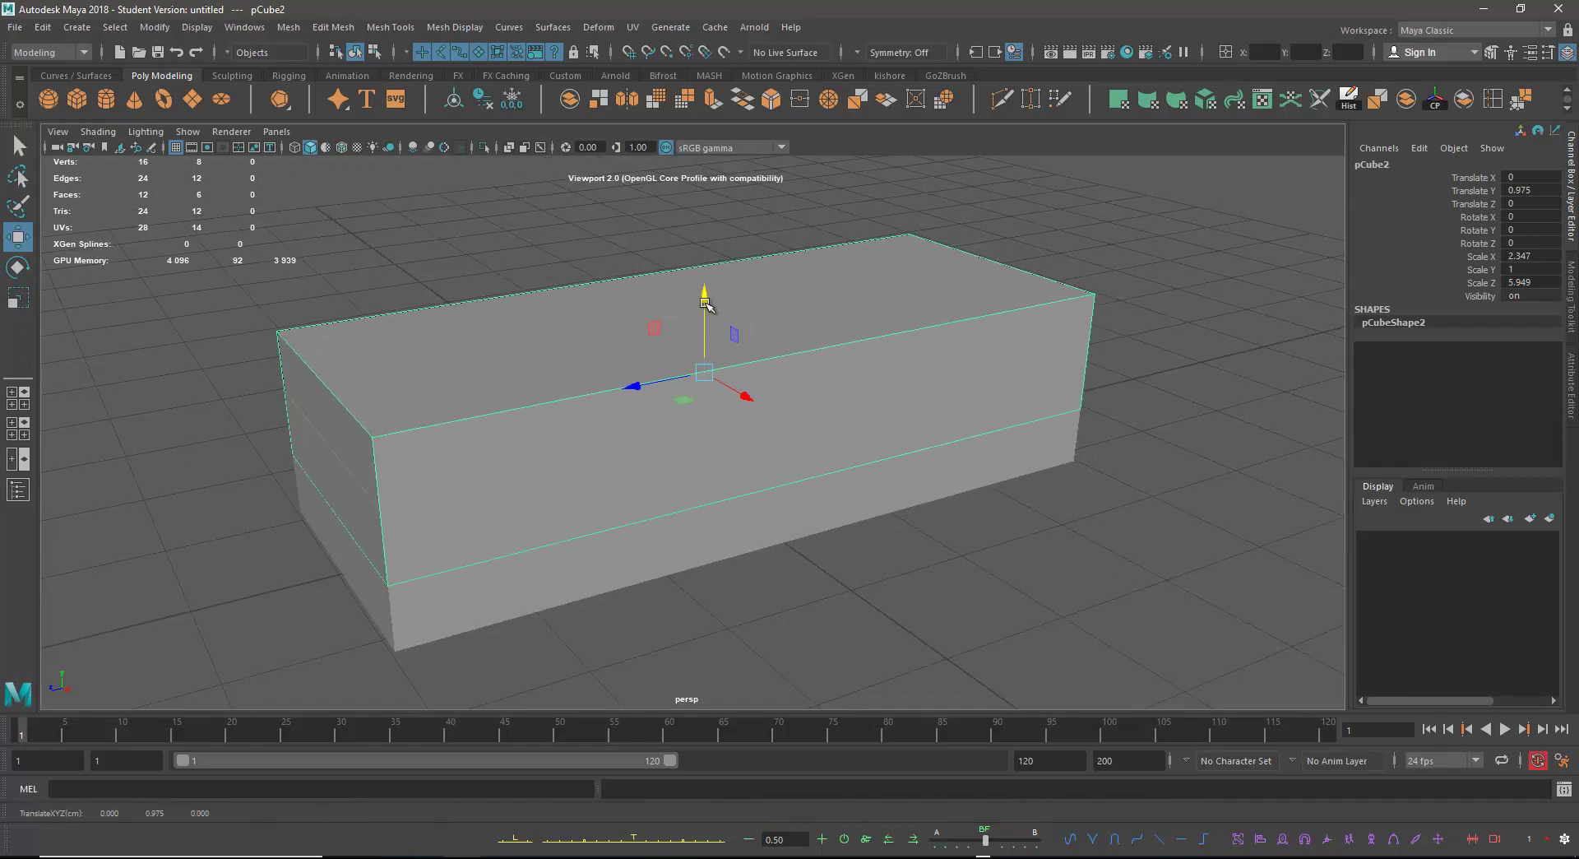
key(ctrl+z)
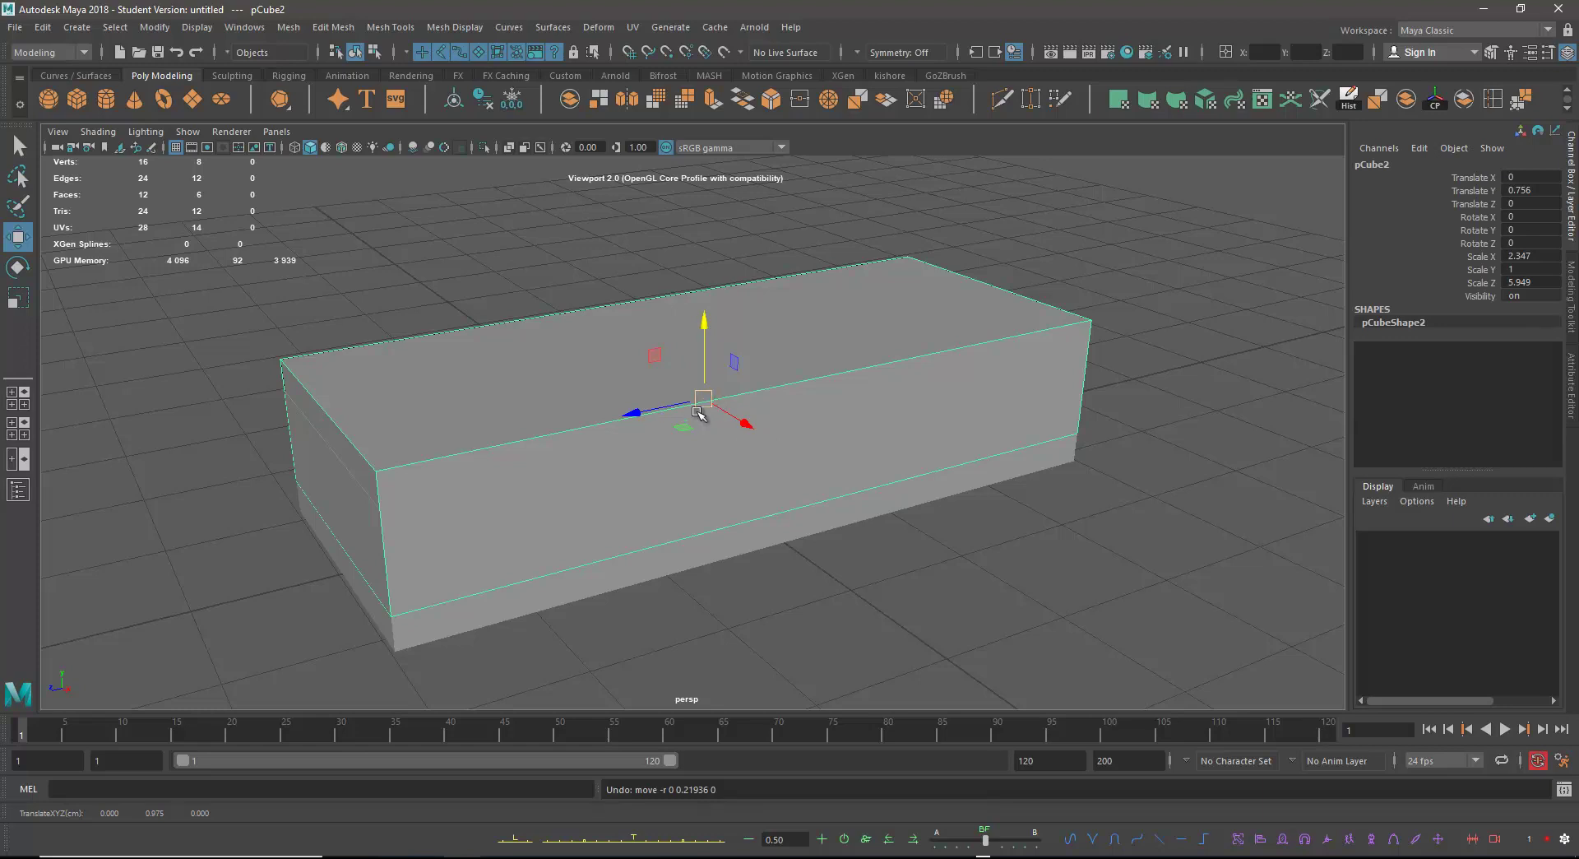
Try moving the upper box freely to about X 0.03, Y 0.88, Z -0.16, and undo the move.
mouse_move(704, 402)
mouse_down()
mouse_move(714, 408)
mouse_move(718, 368)
mouse_move(722, 386)
mouse_up()
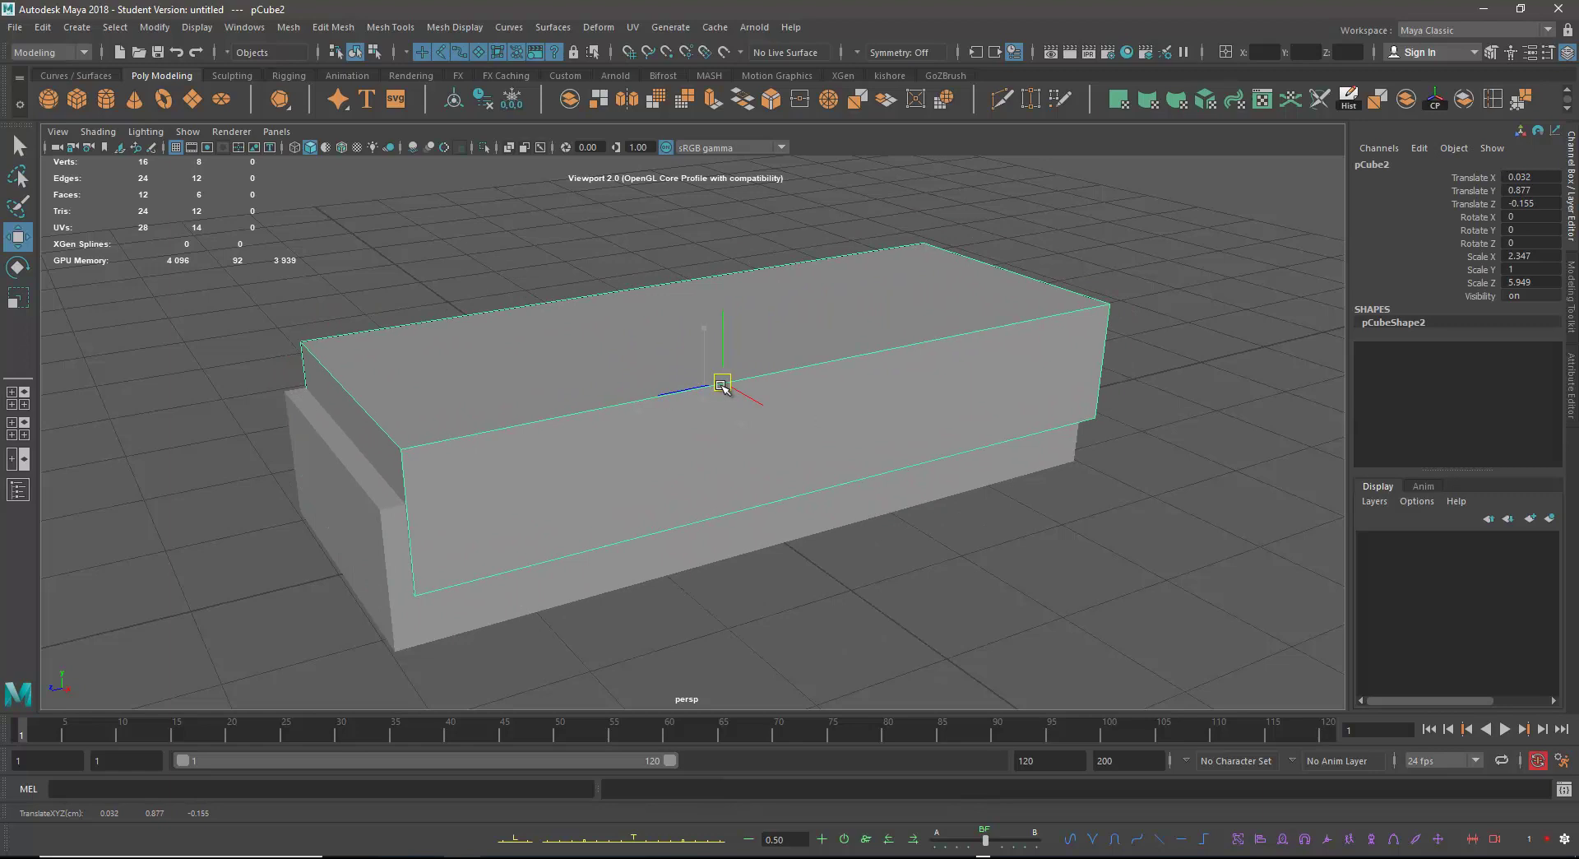
key(ctrl+z)
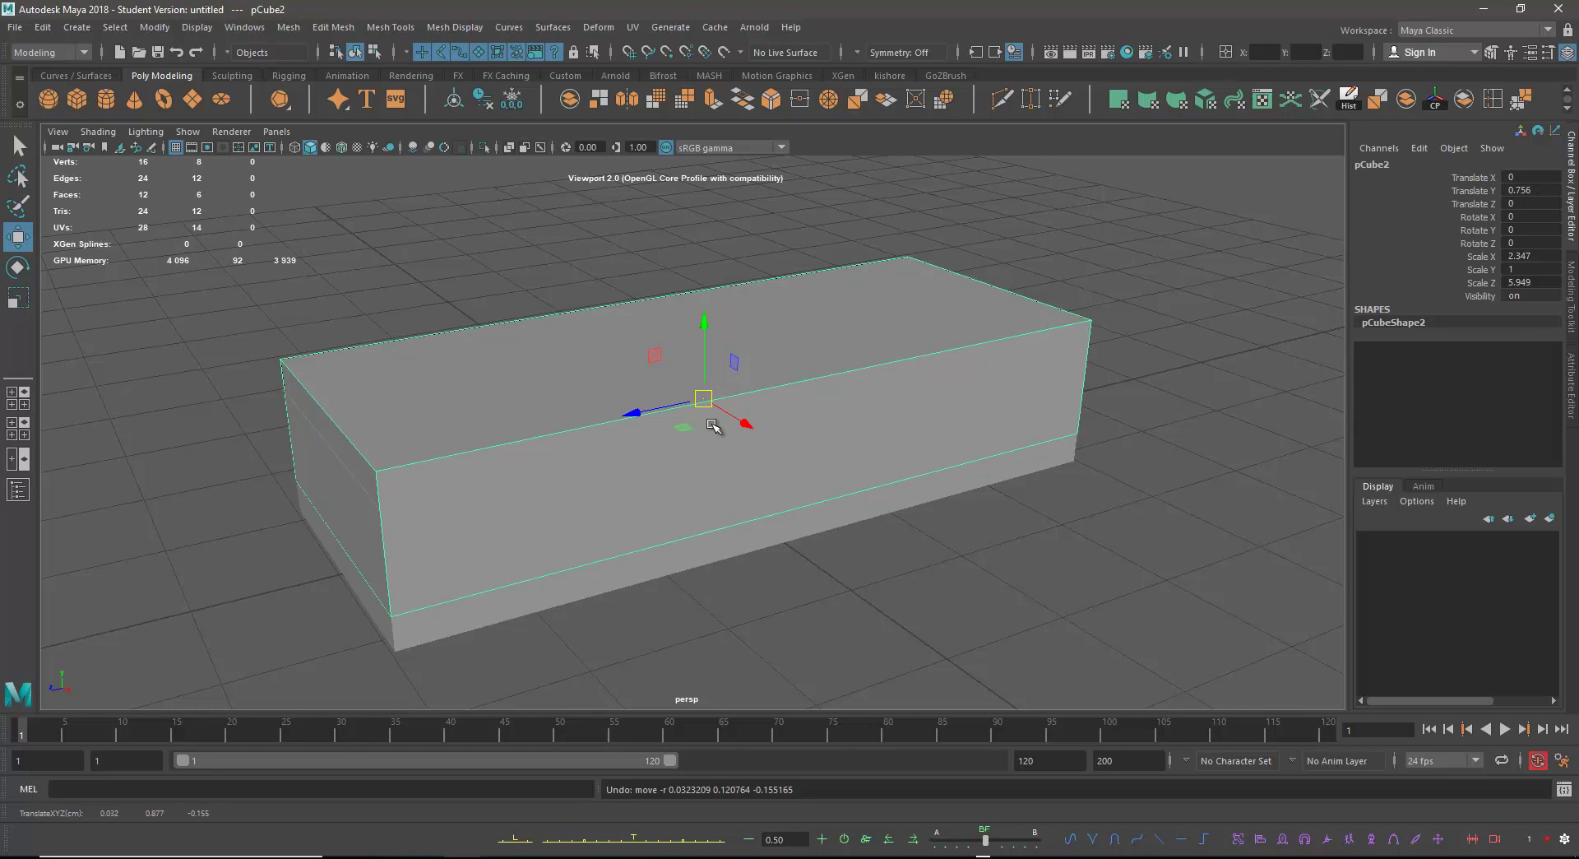
alt+drag(672, 305, 698, 340)
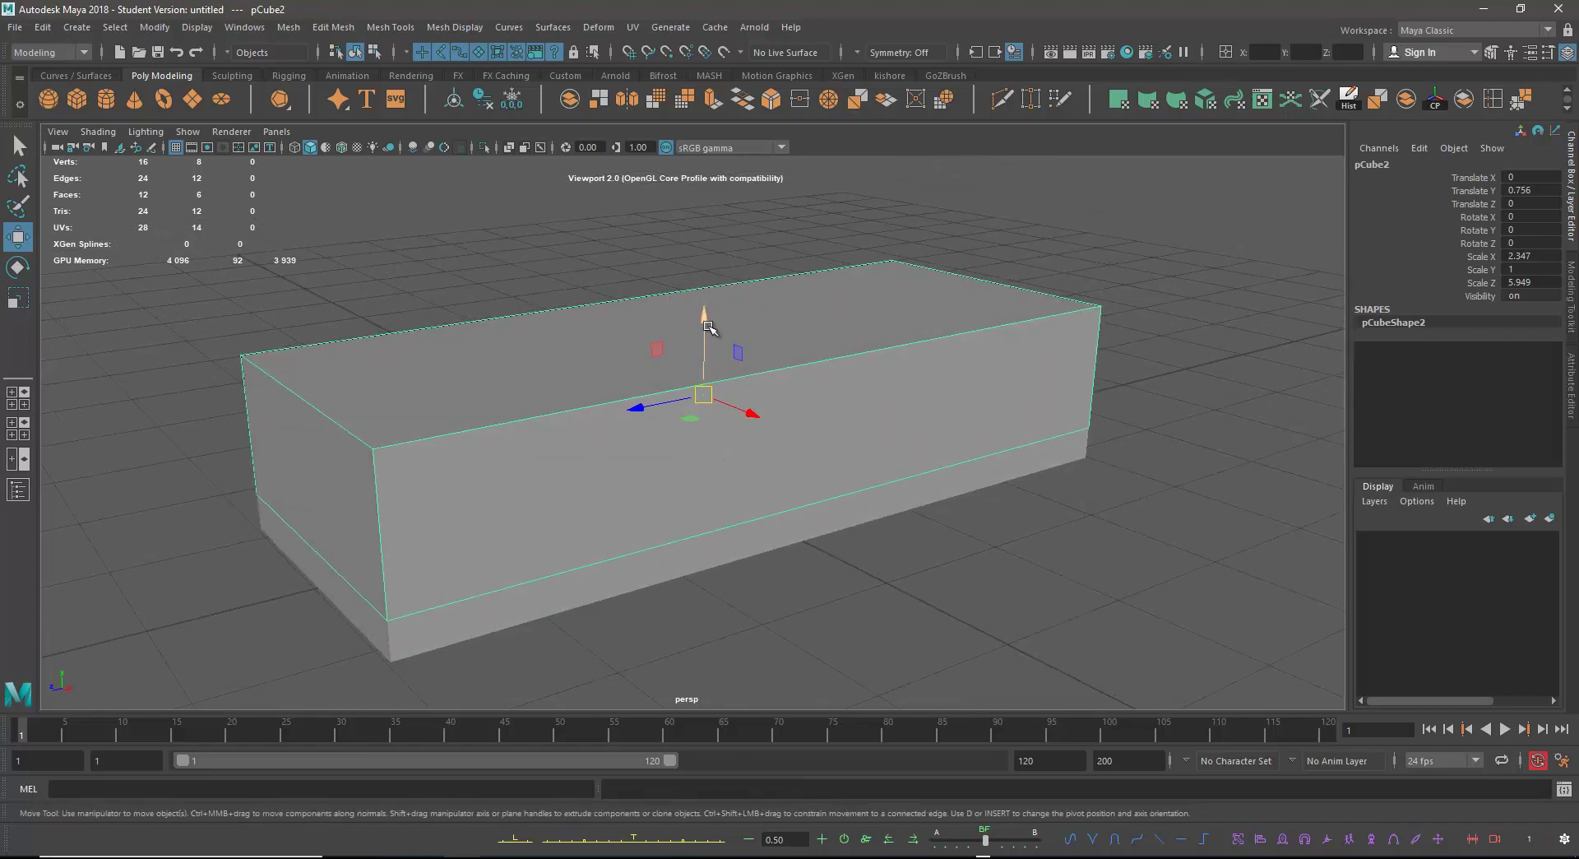
Undo the upper box's earlier vertical moves until it coincides with the original box at Y 0.5.
key(ctrl+z)
key(ctrl+z)
key(ctrl+z)
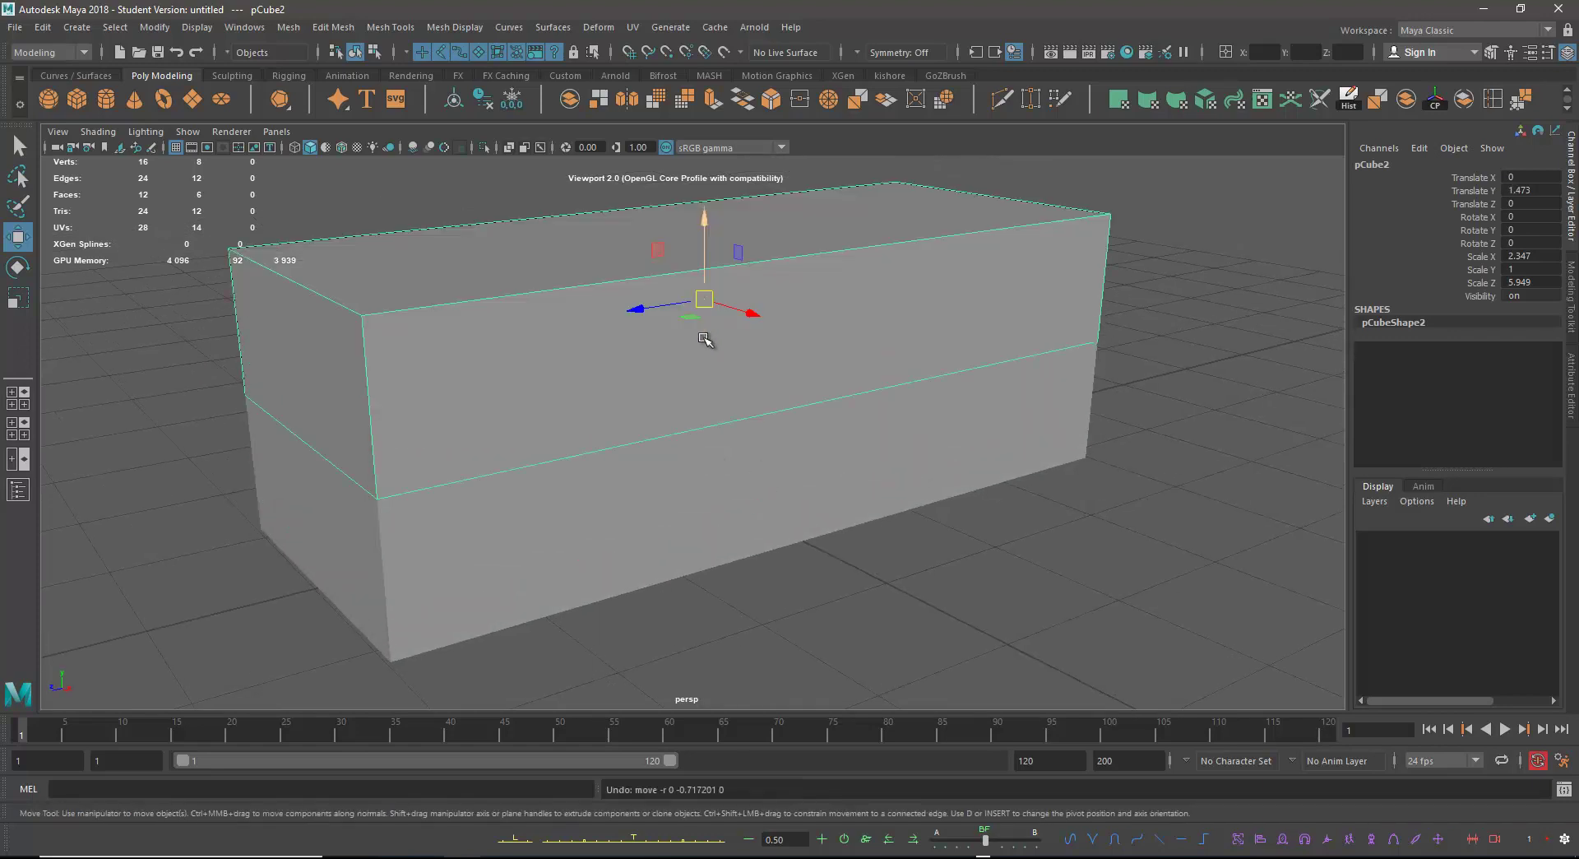
Try moving the duplicate box along X to about 2.36, beside the original, and undo the move.
drag(768, 445, 1082, 543)
alt+drag(803, 510, 627, 416)
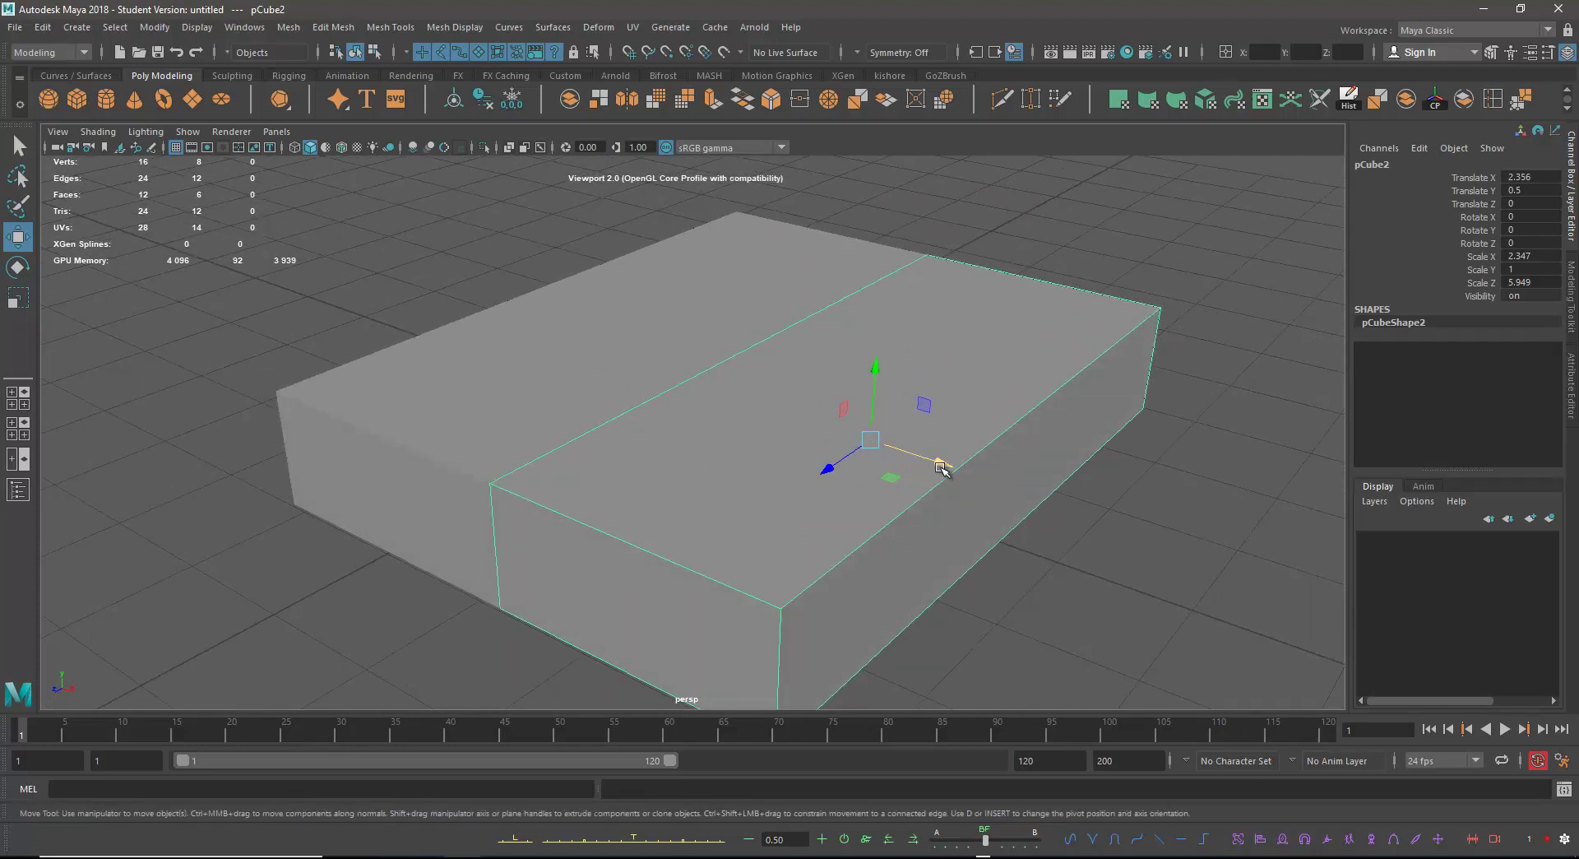
scroll(979, 479, down, 4)
alt+drag(995, 486, 751, 444)
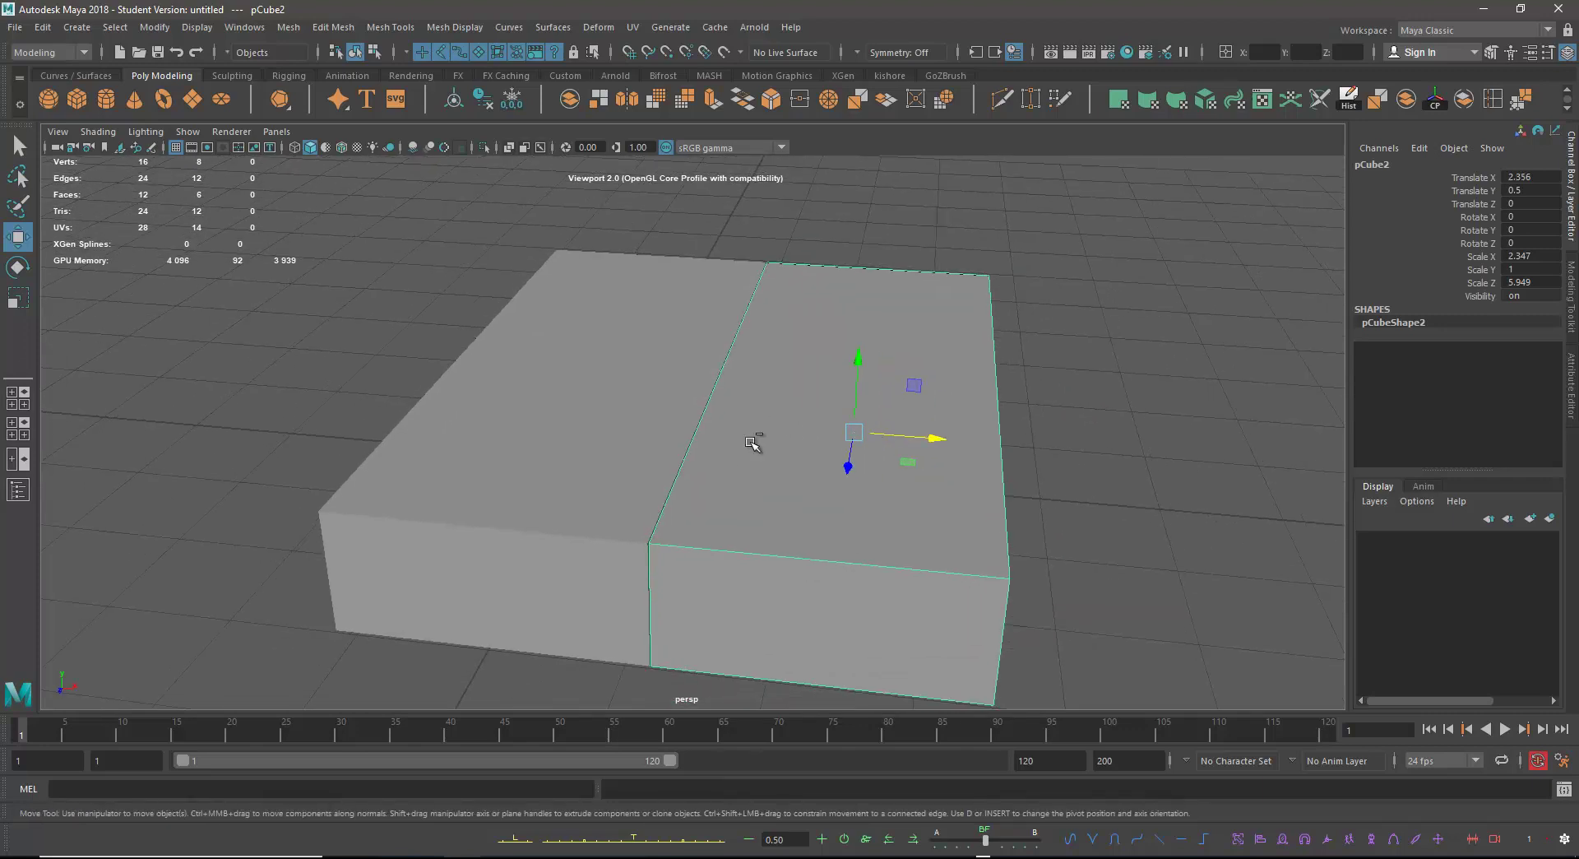
key(ctrl+z)
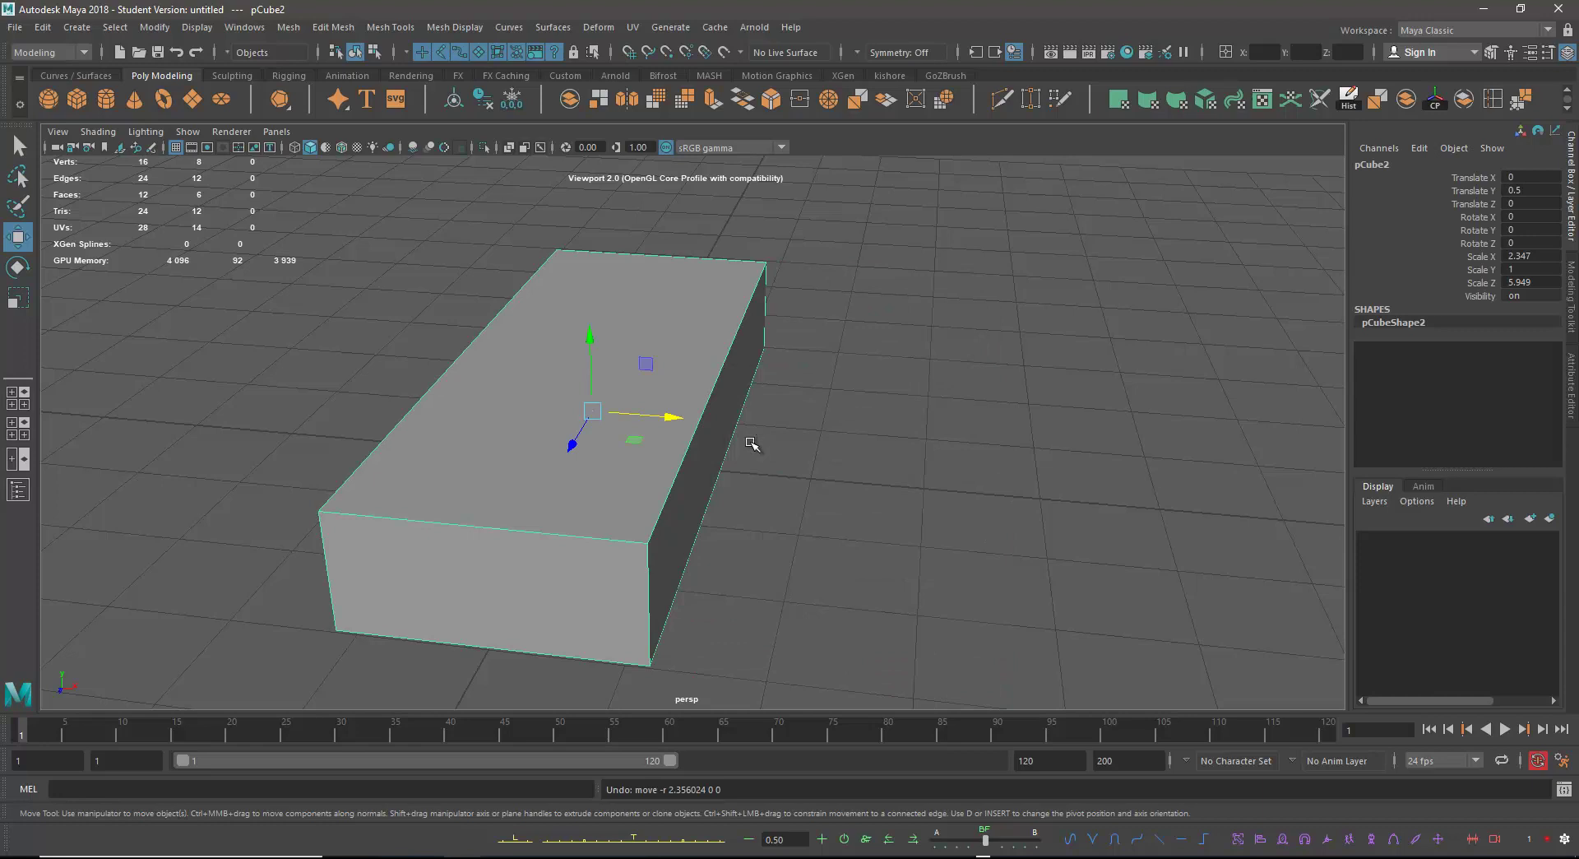
Raise the duplicate box along Y to about 1.5 so it rests on top of the original box.
alt+drag(724, 491, 627, 458)
alt+drag(719, 480, 757, 444)
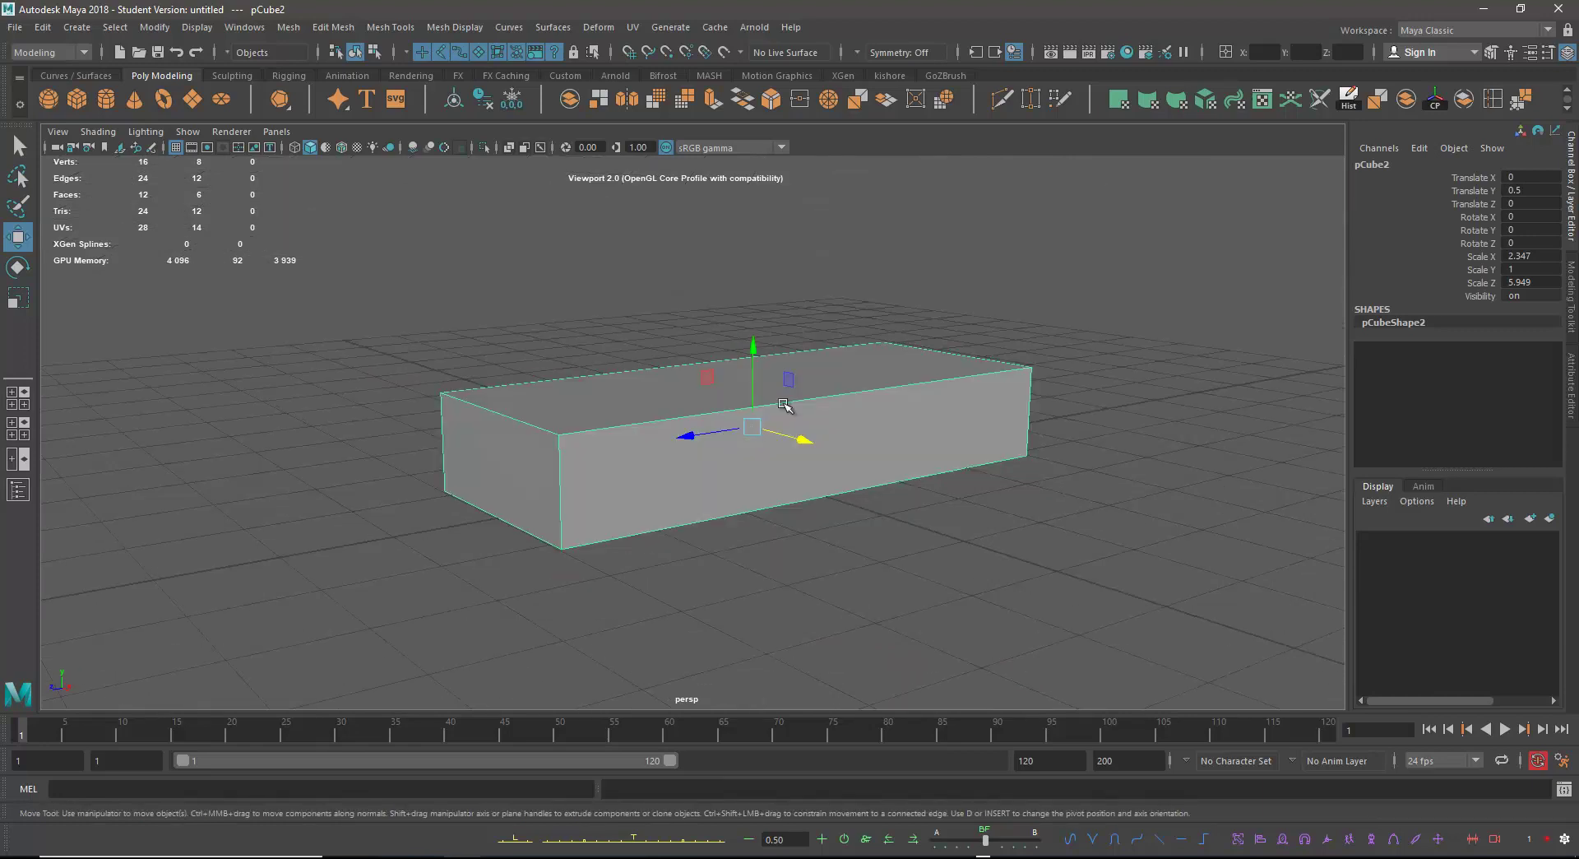
scroll(847, 544, up, 3)
drag(796, 346, 802, 207)
key(f)
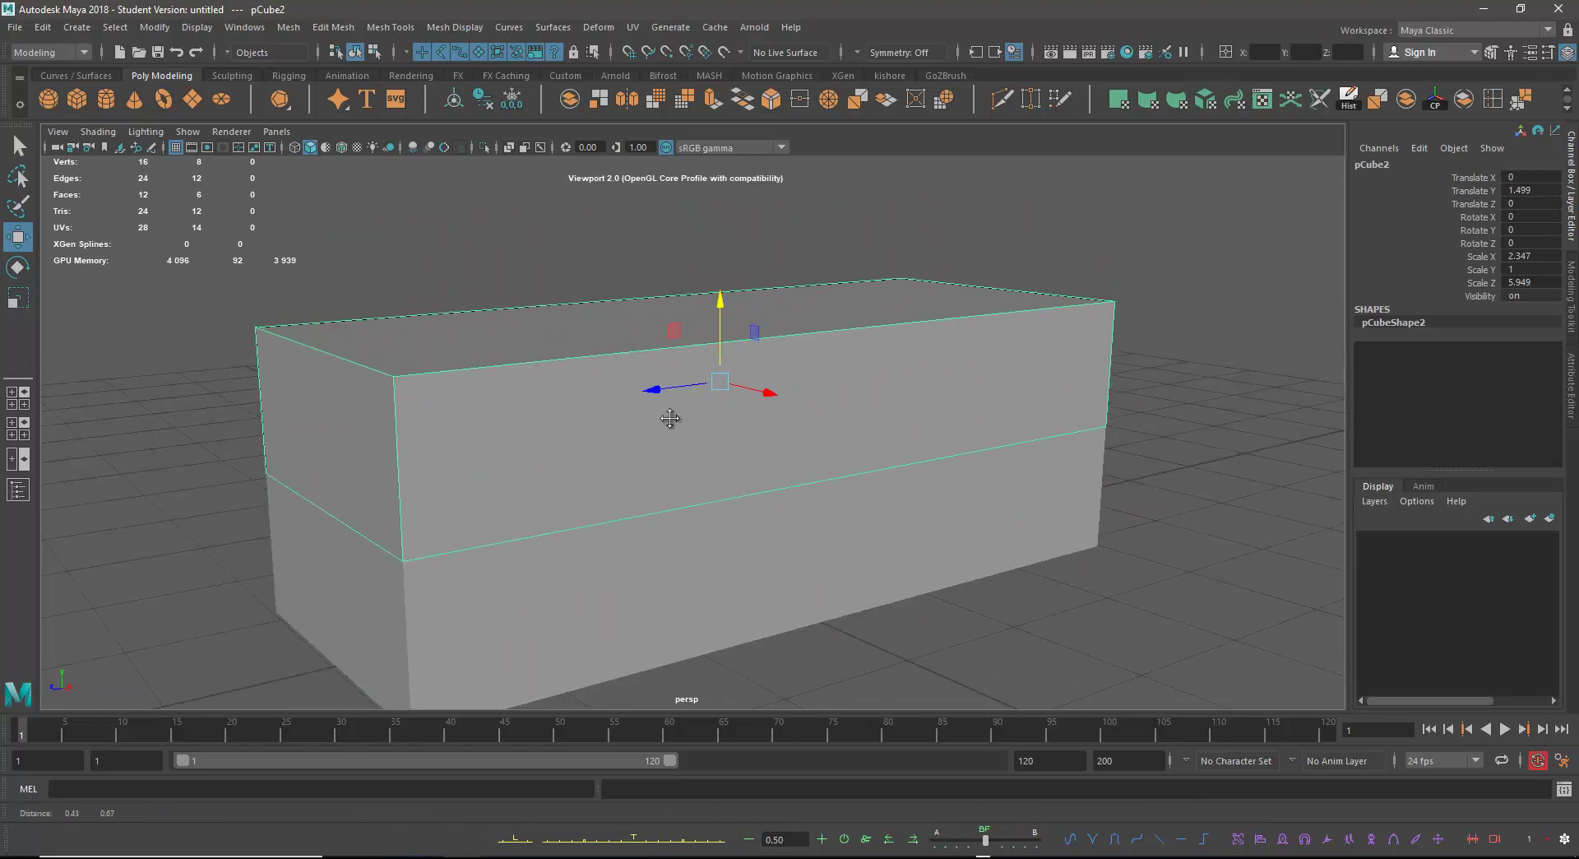
Try scaling the upper box down uniformly to about 0.71 and again to about 0.83, undoing each scale.
key(r)
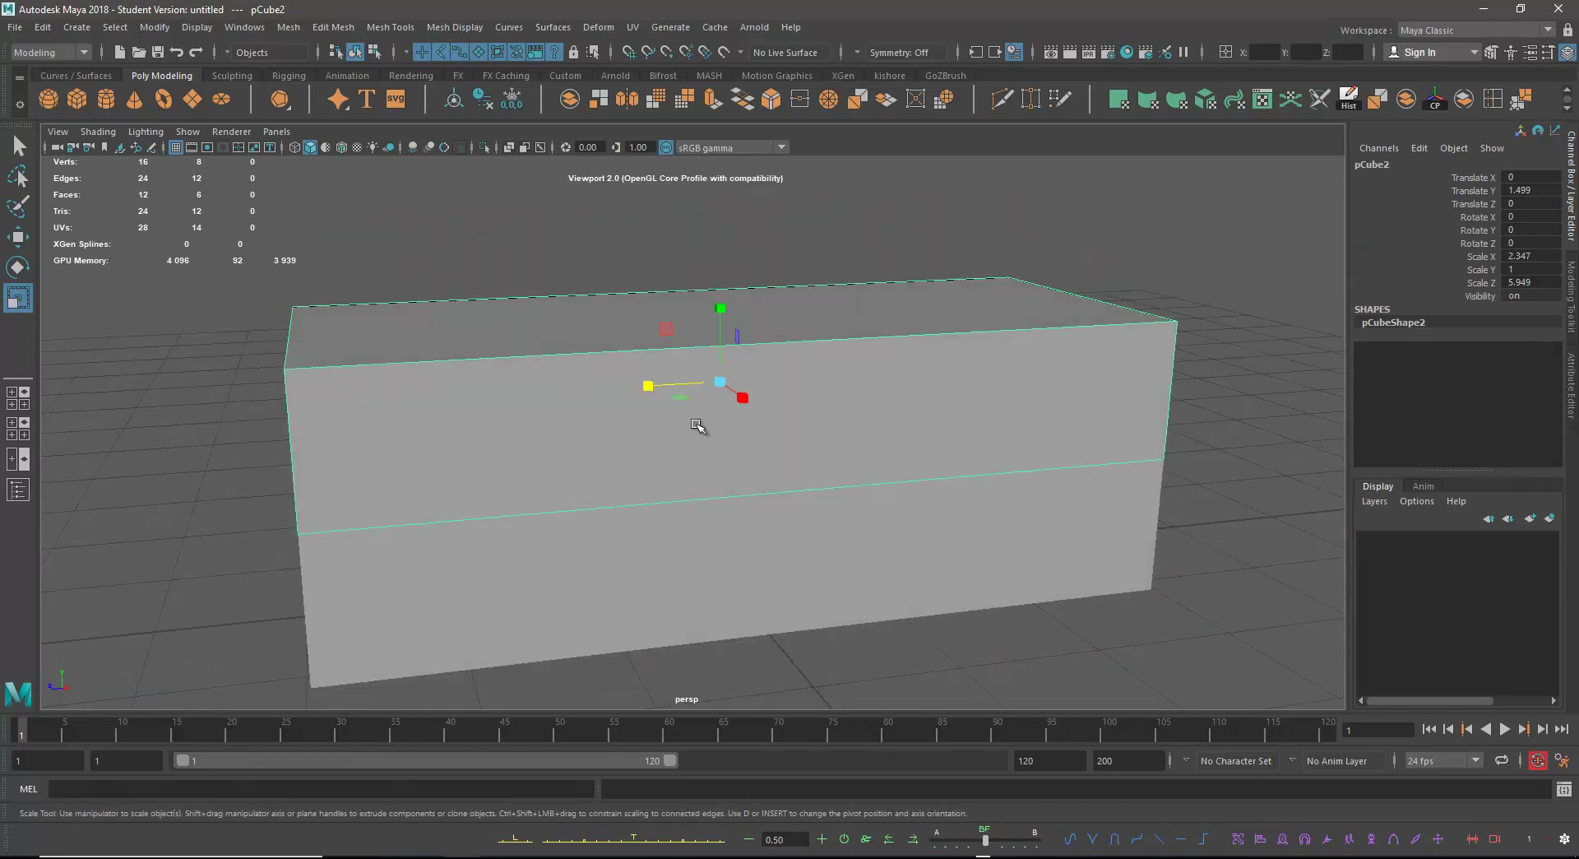
drag(721, 380, 600, 408)
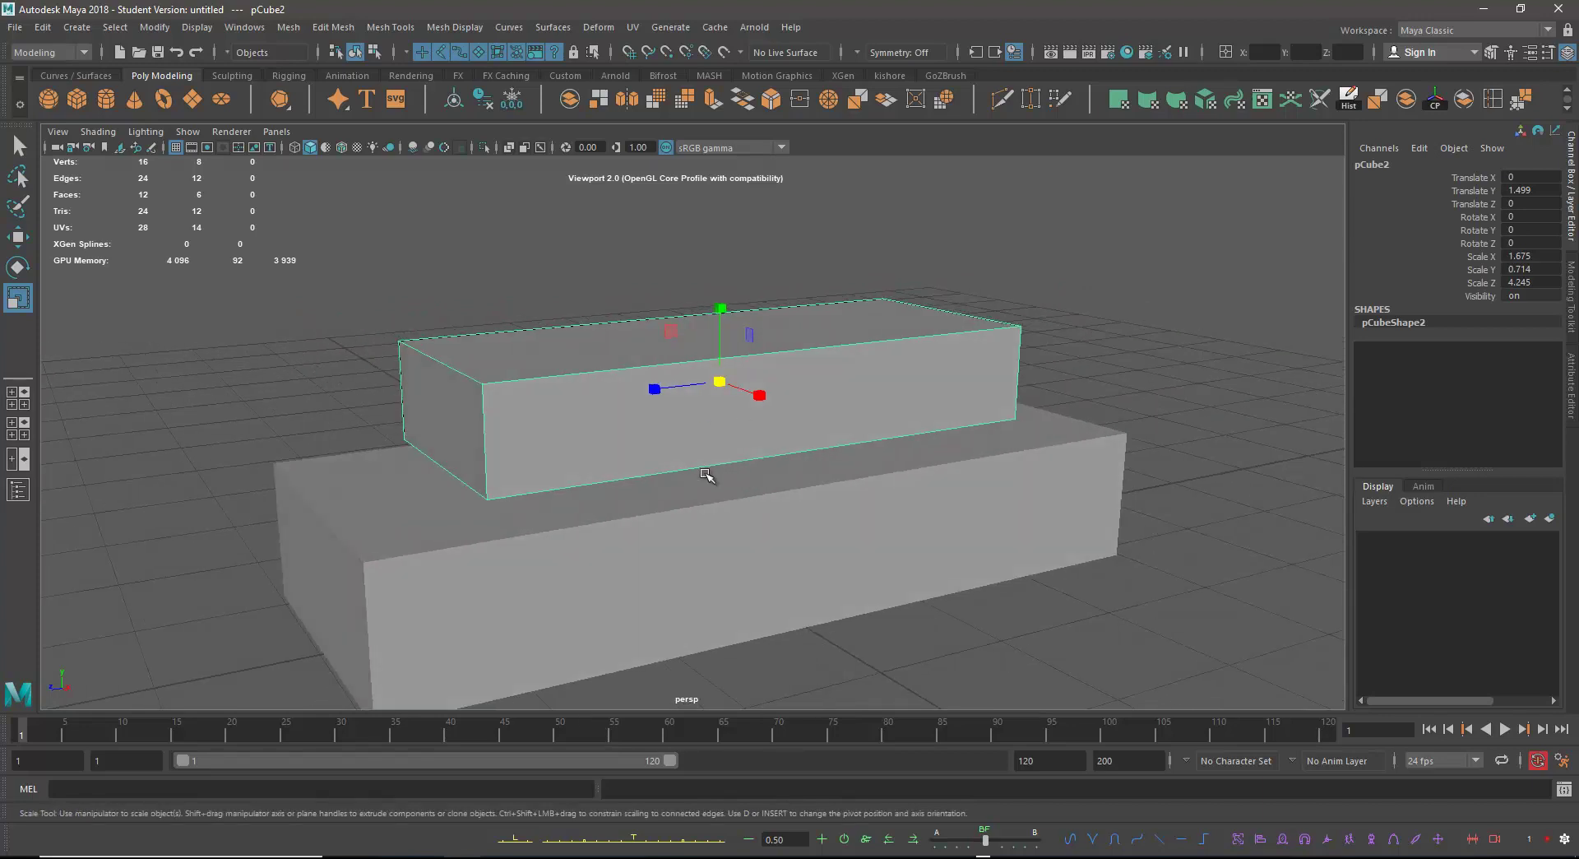
key(ctrl+z)
alt+drag(590, 482, 572, 495)
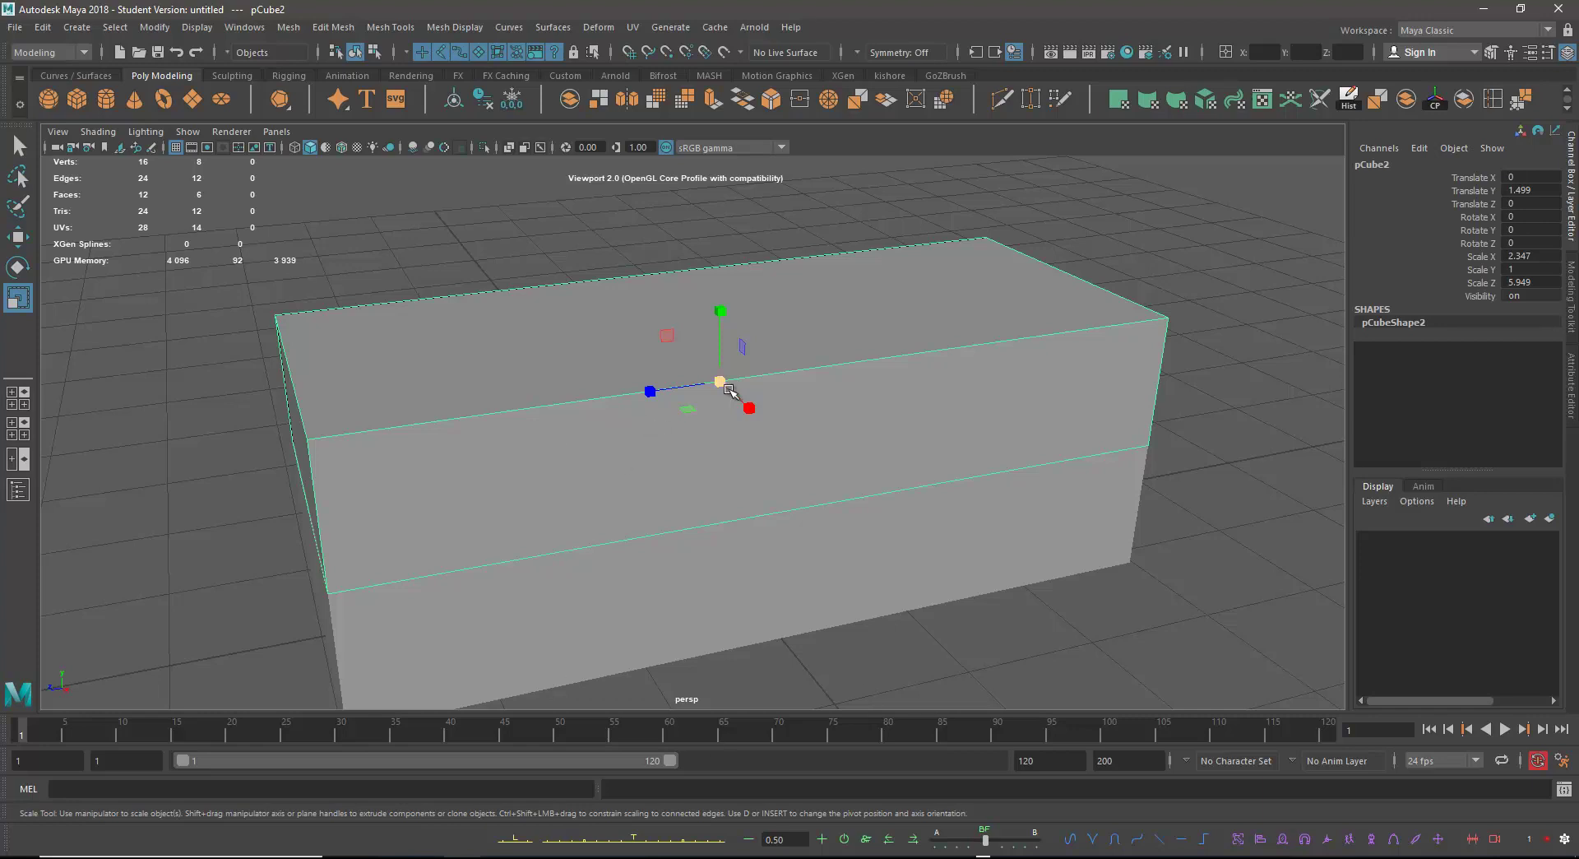
drag(720, 381, 649, 392)
key(ctrl+z)
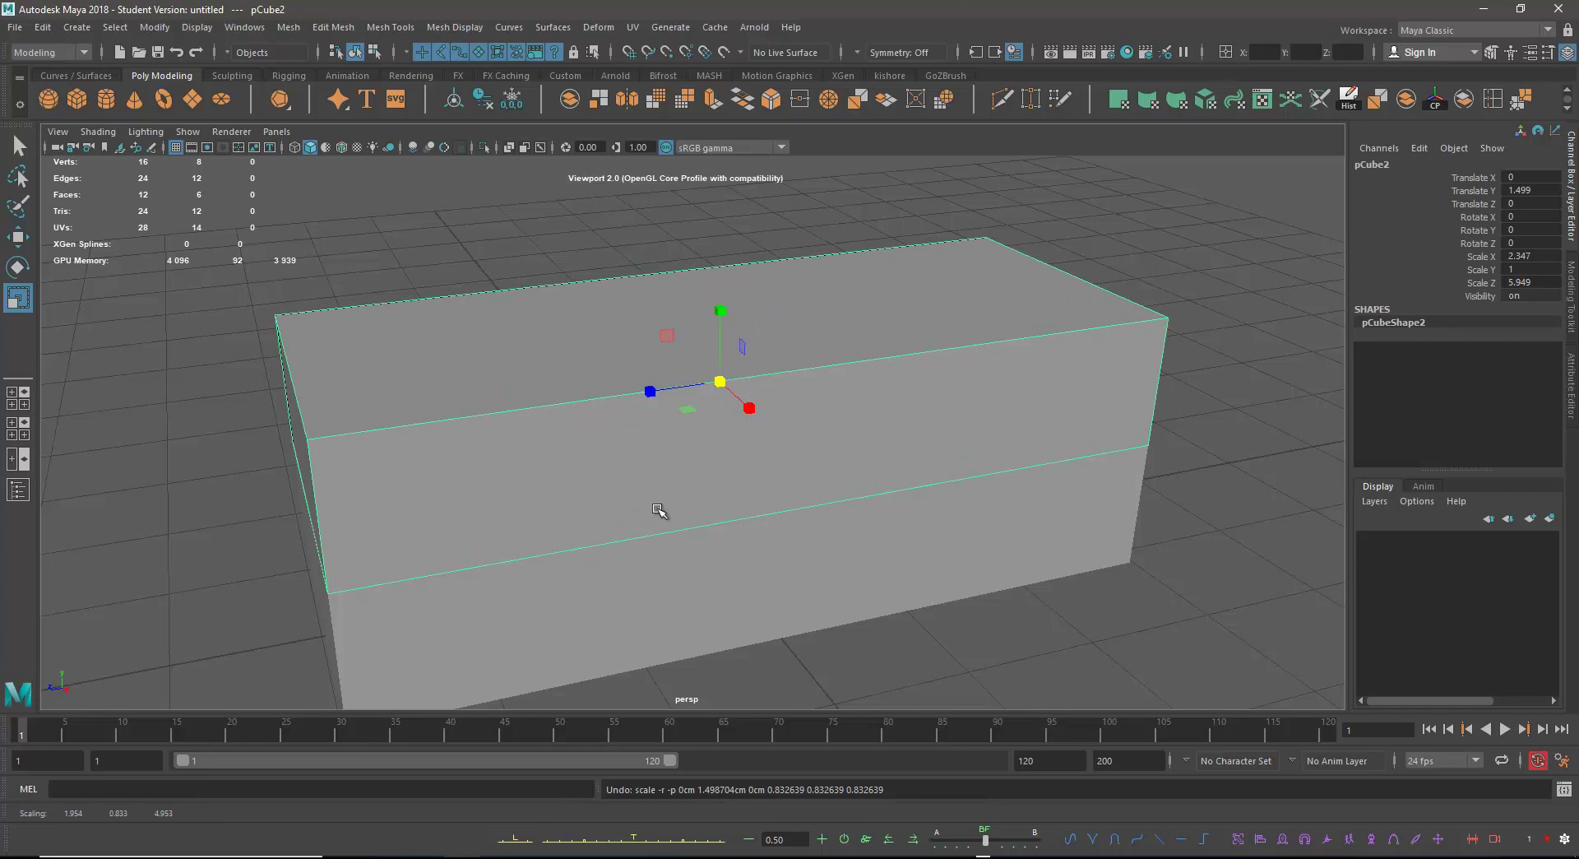
Scale the upper box along Z to about 2.9 and move it along Z to about -0.32.
click(25, 301)
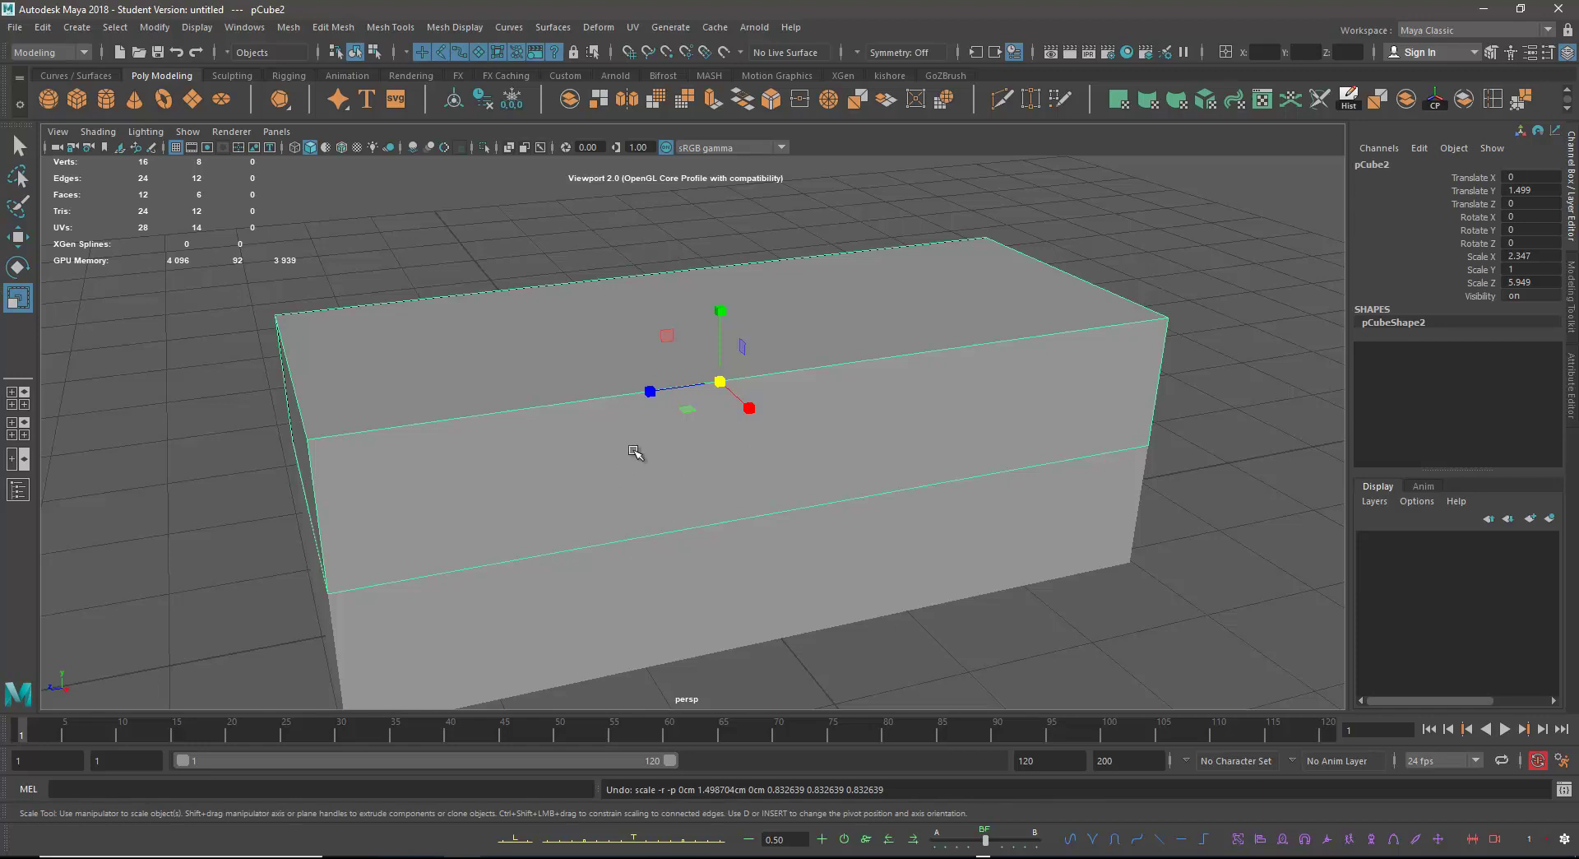
drag(652, 391, 689, 388)
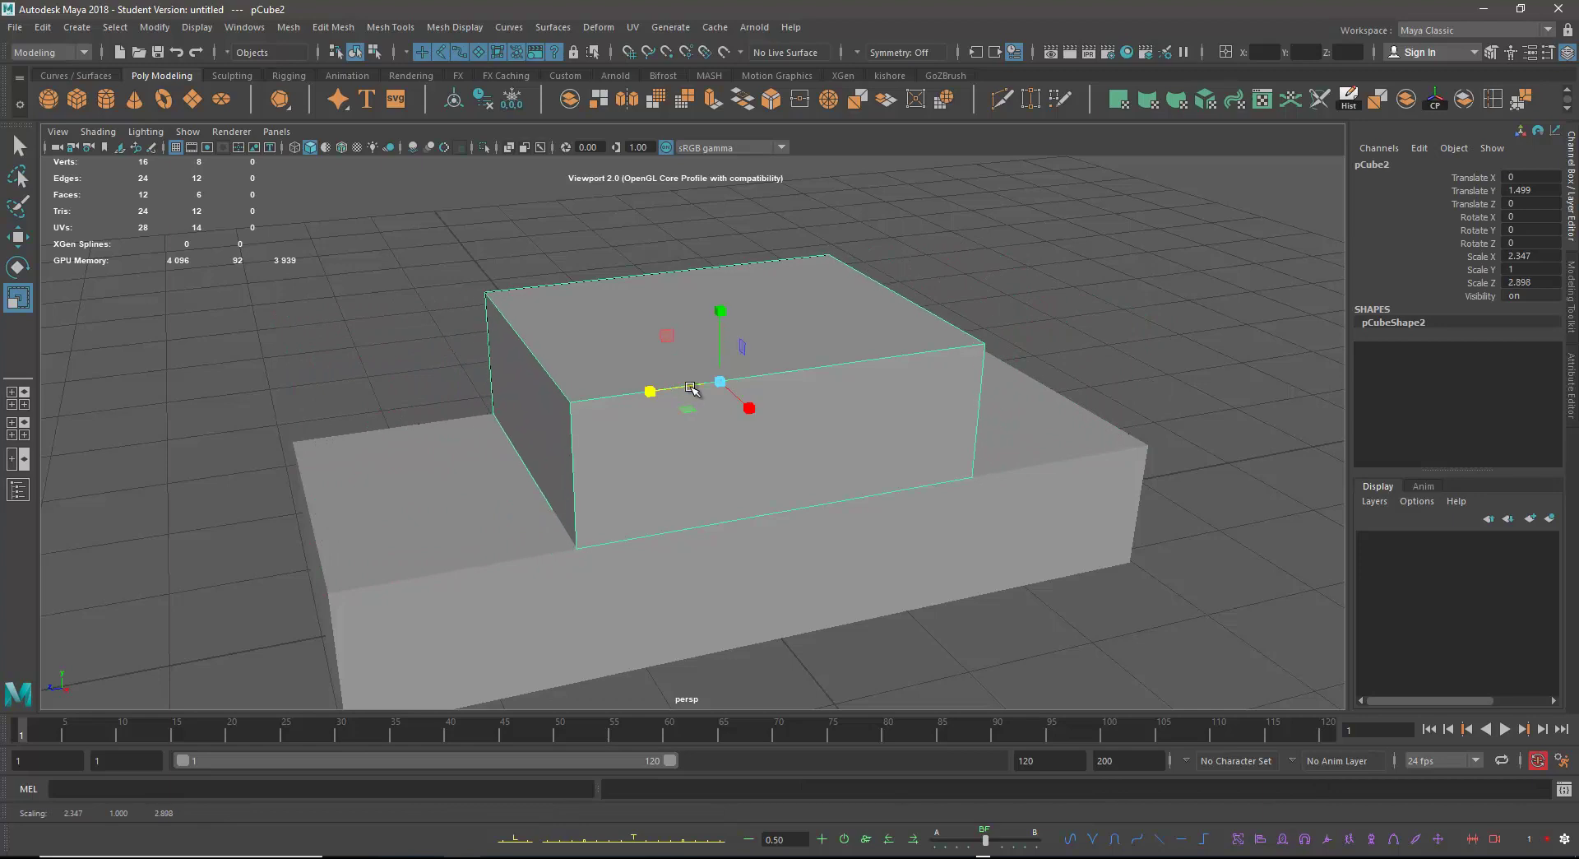
key(w)
alt+drag(740, 458, 674, 386)
alt+drag(674, 386, 718, 465)
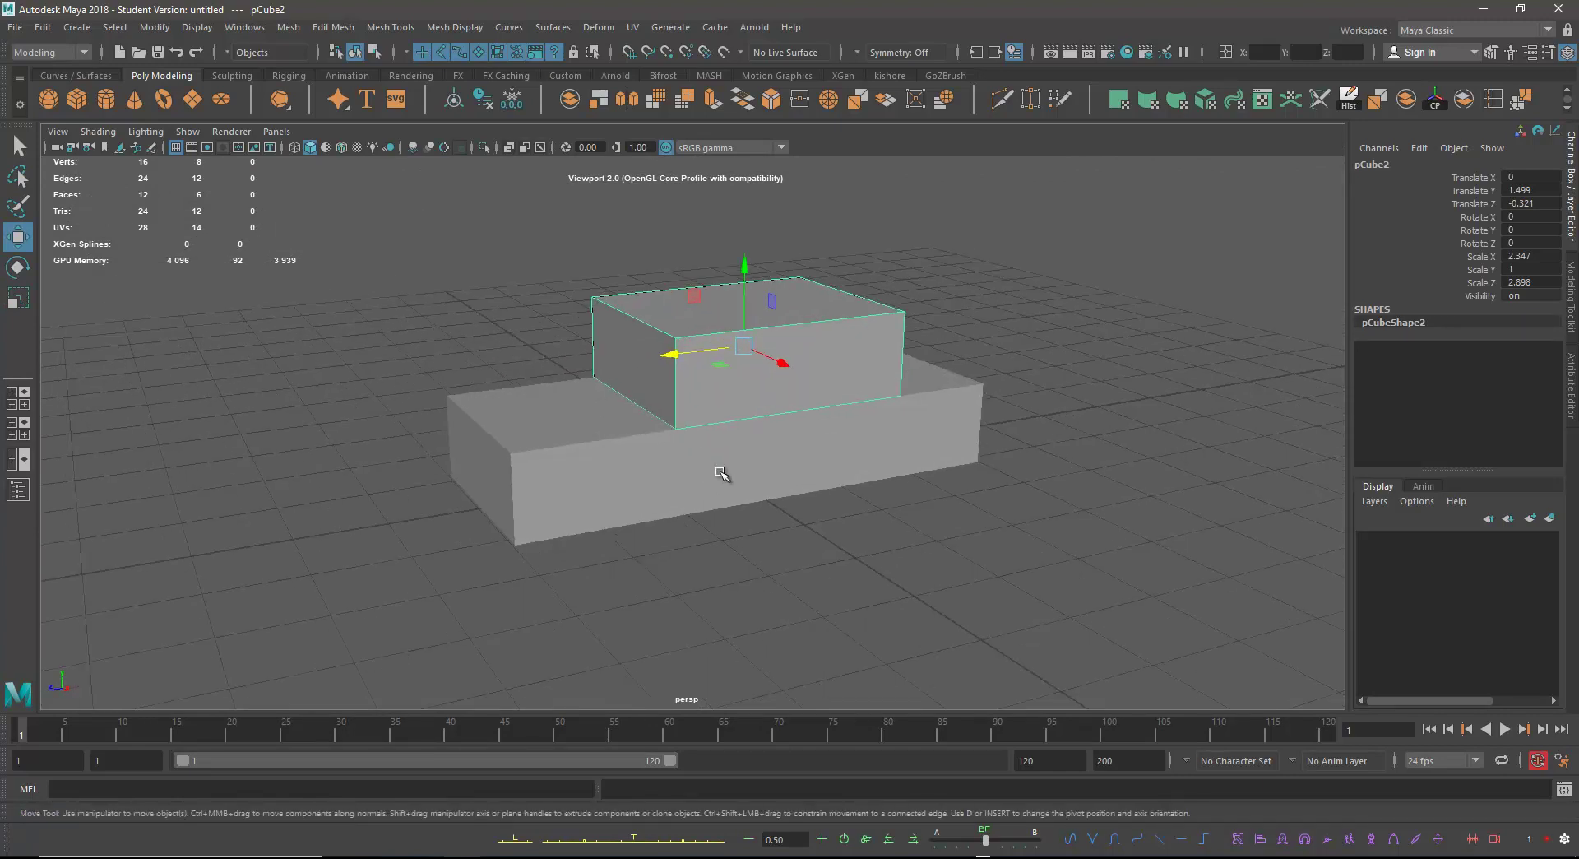
Create a polygon cylinder at the origin beneath the boxes.
alt+drag(758, 512, 951, 522)
alt+middle_drag(952, 521, 944, 508)
alt+drag(944, 508, 831, 494)
click(105, 98)
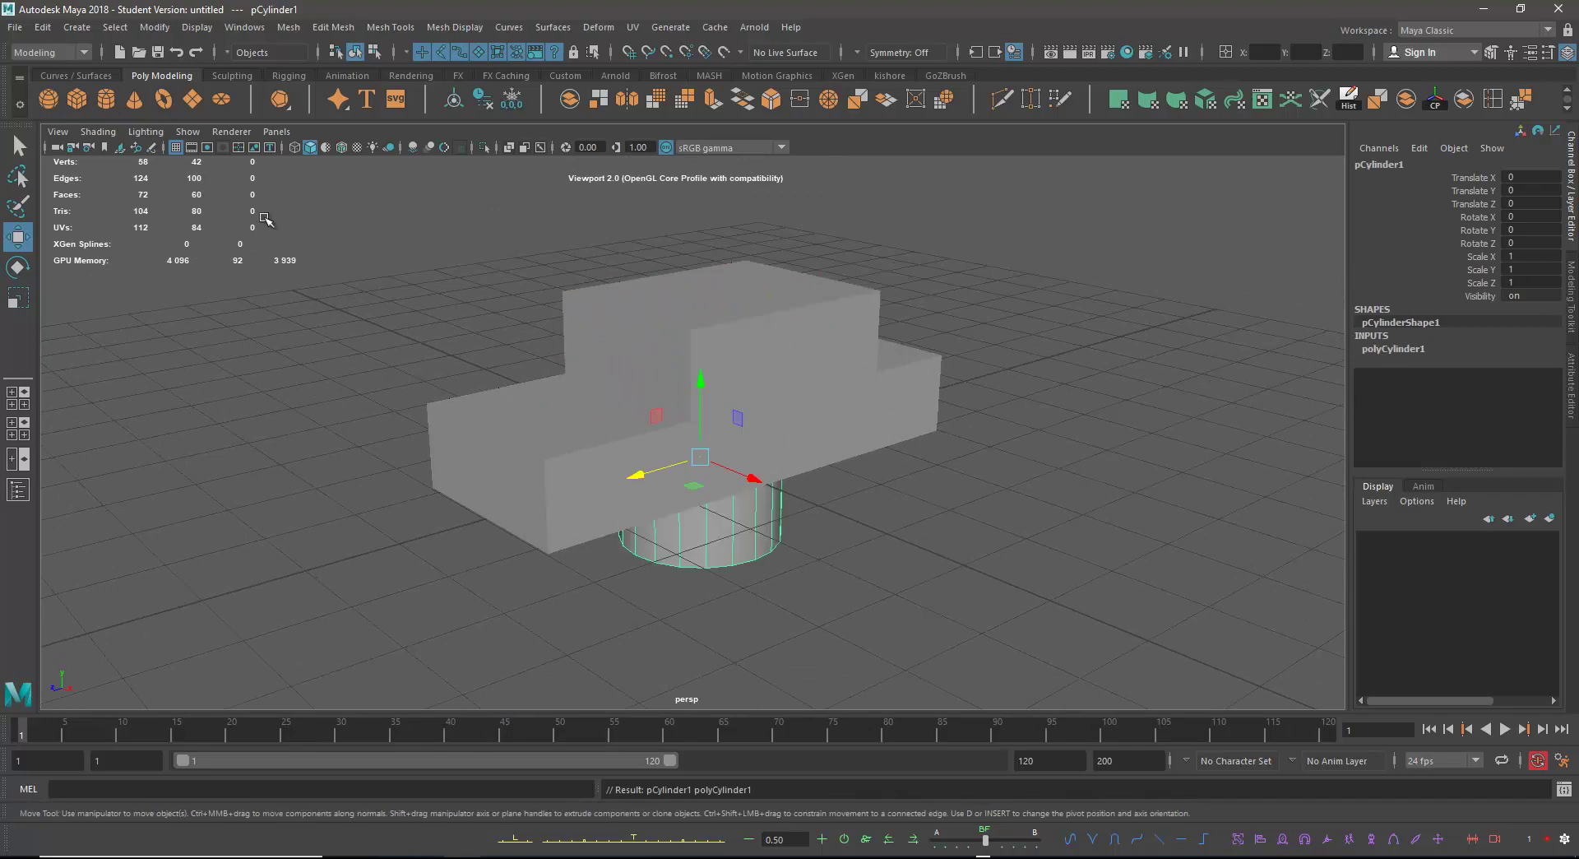
Try raising the cylinder along Y, and undo the move.
drag(699, 403, 682, 311)
key(ctrl+z)
key(ctrl+z)
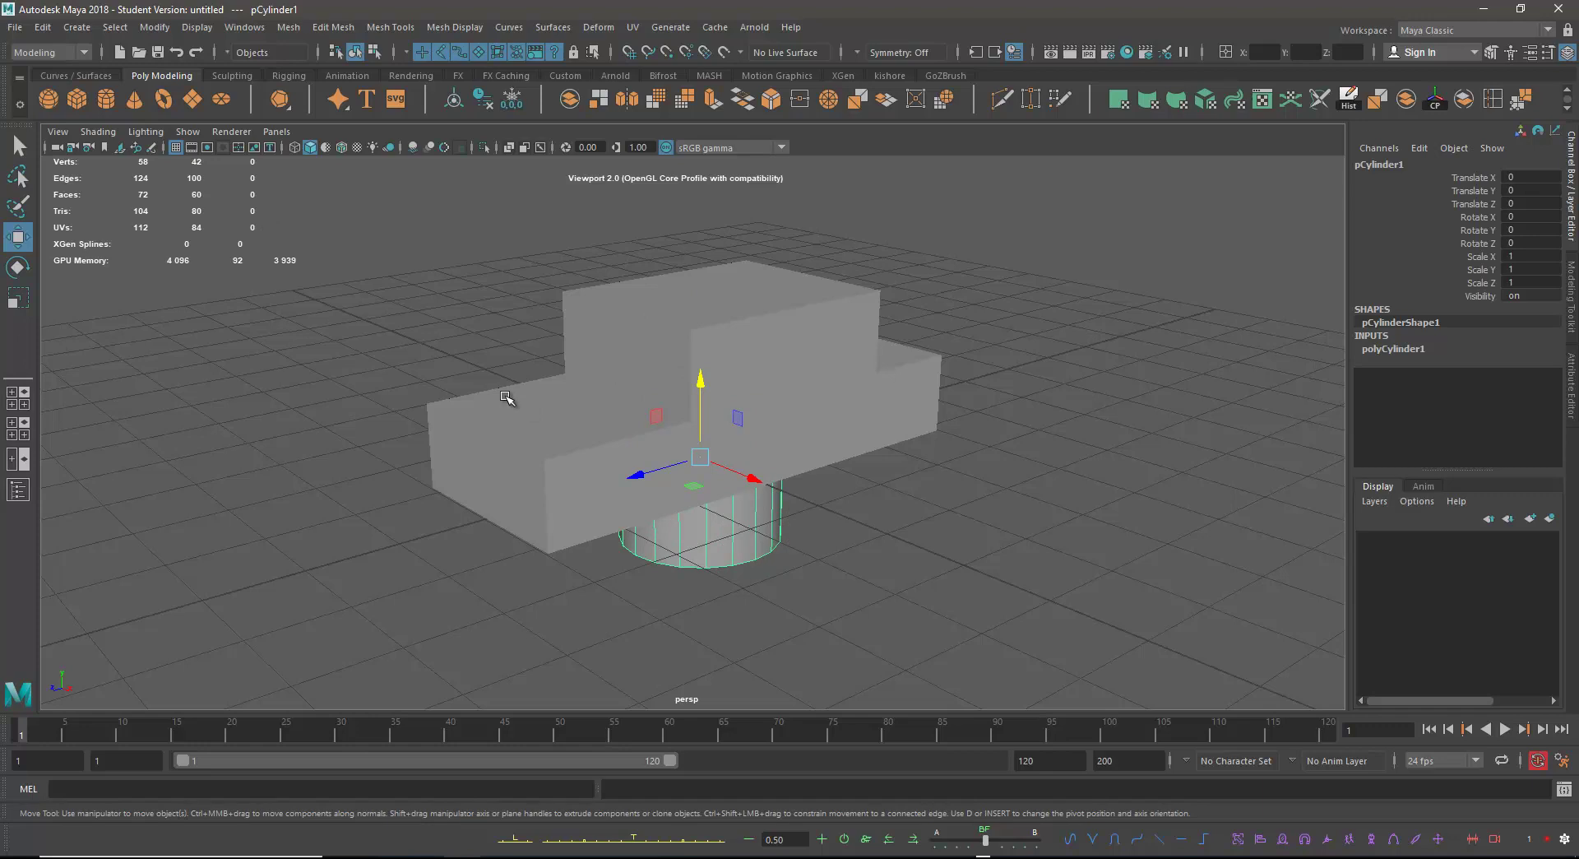
Show the top, perspective, front and side views together in the four-view layout.
key(space)
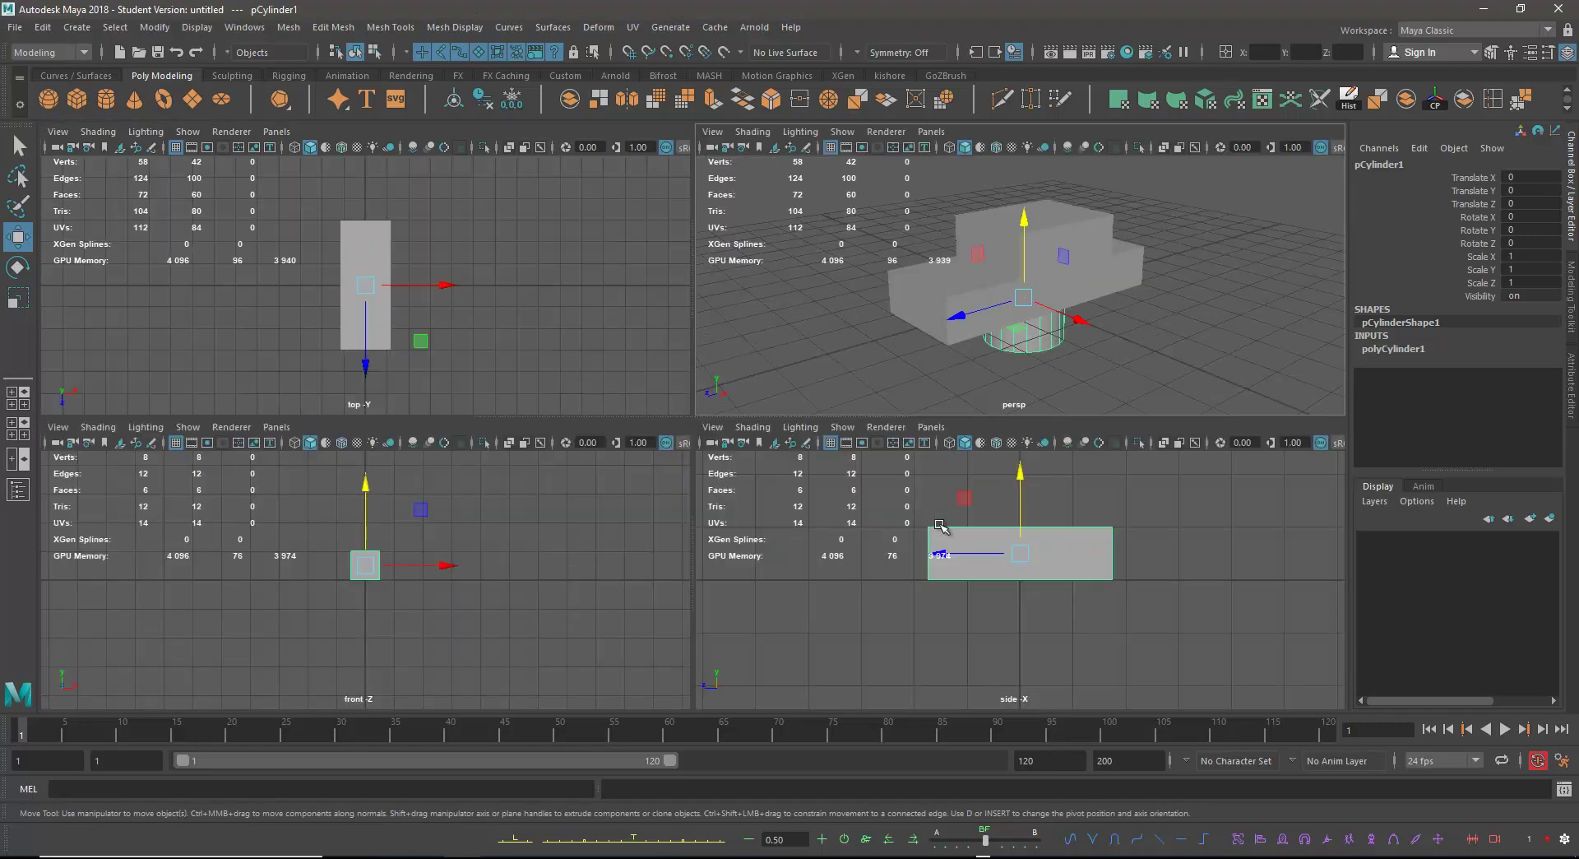
key(space)
key(space)
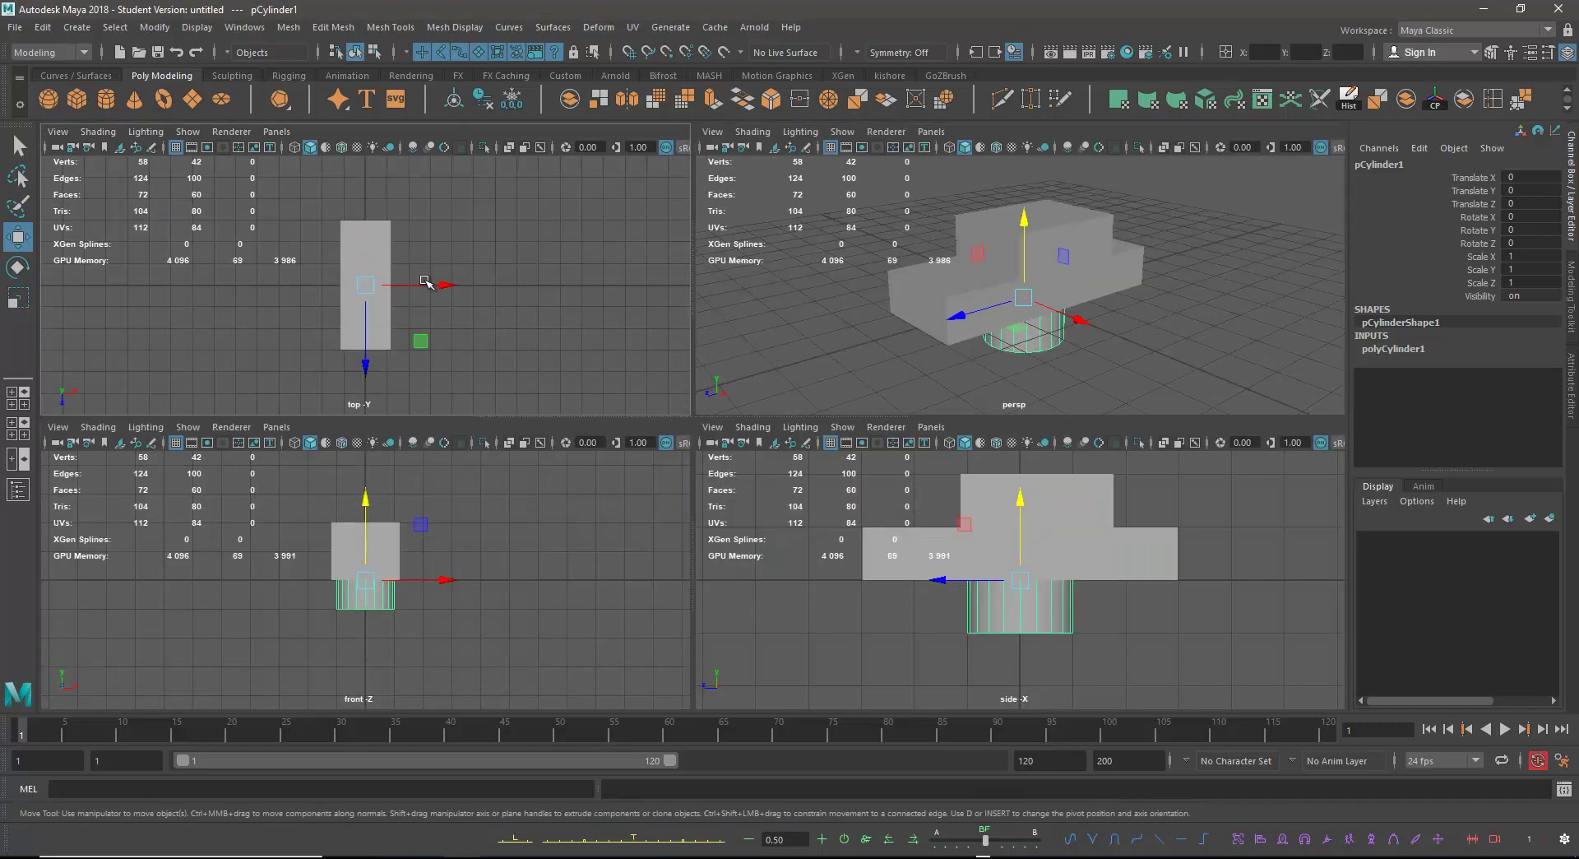
Display the top, front and side views in wireframe, keeping the perspective view shaded.
key(4)
key(5)
key(4)
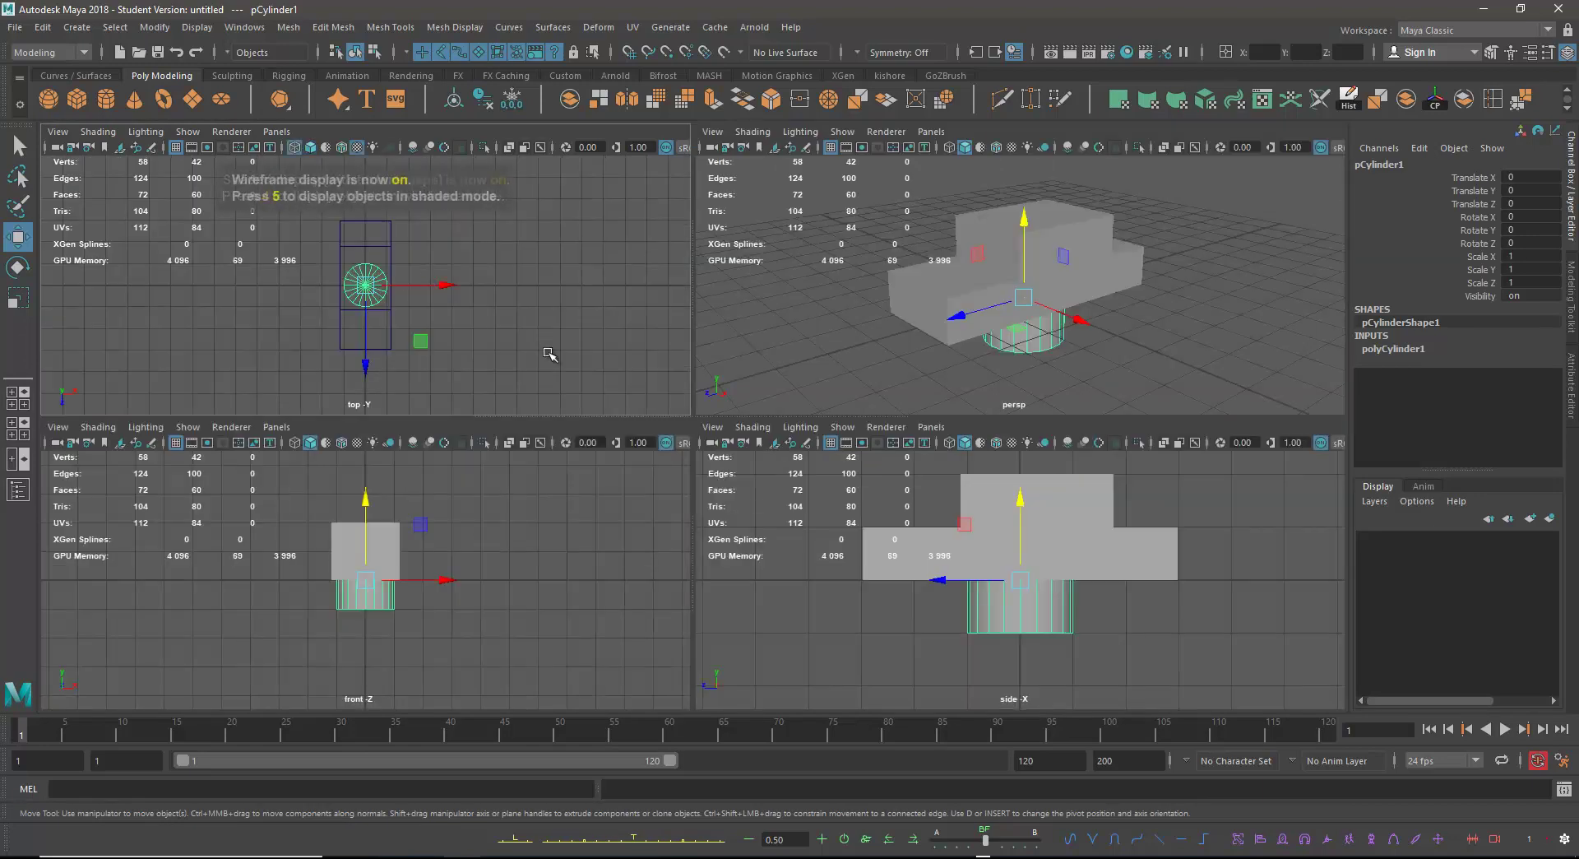
key(4)
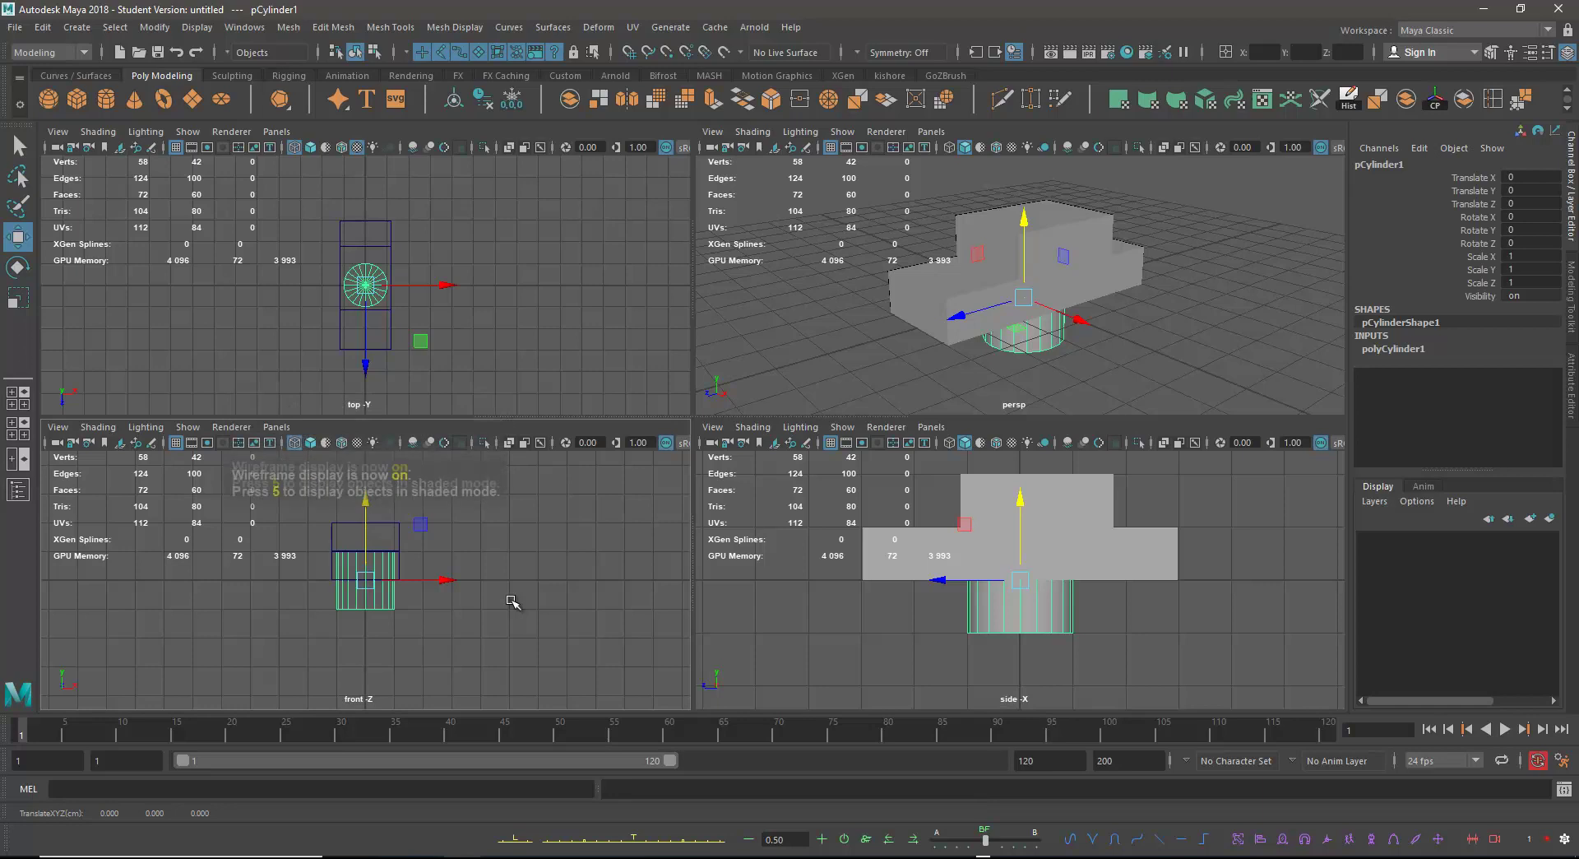
key(4)
key(4)
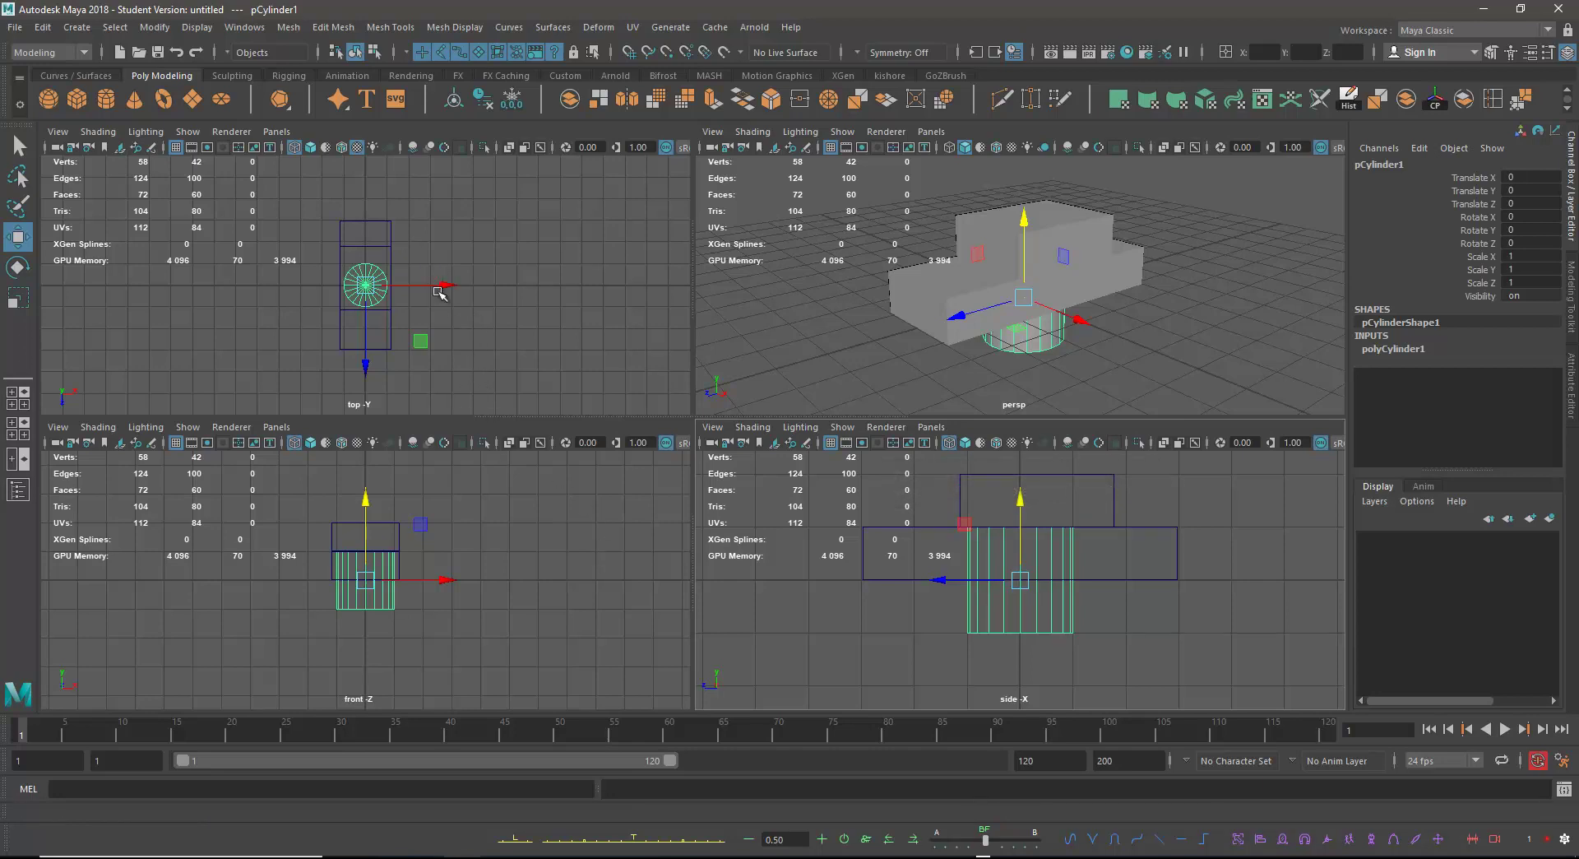
scroll(471, 333, up, 1)
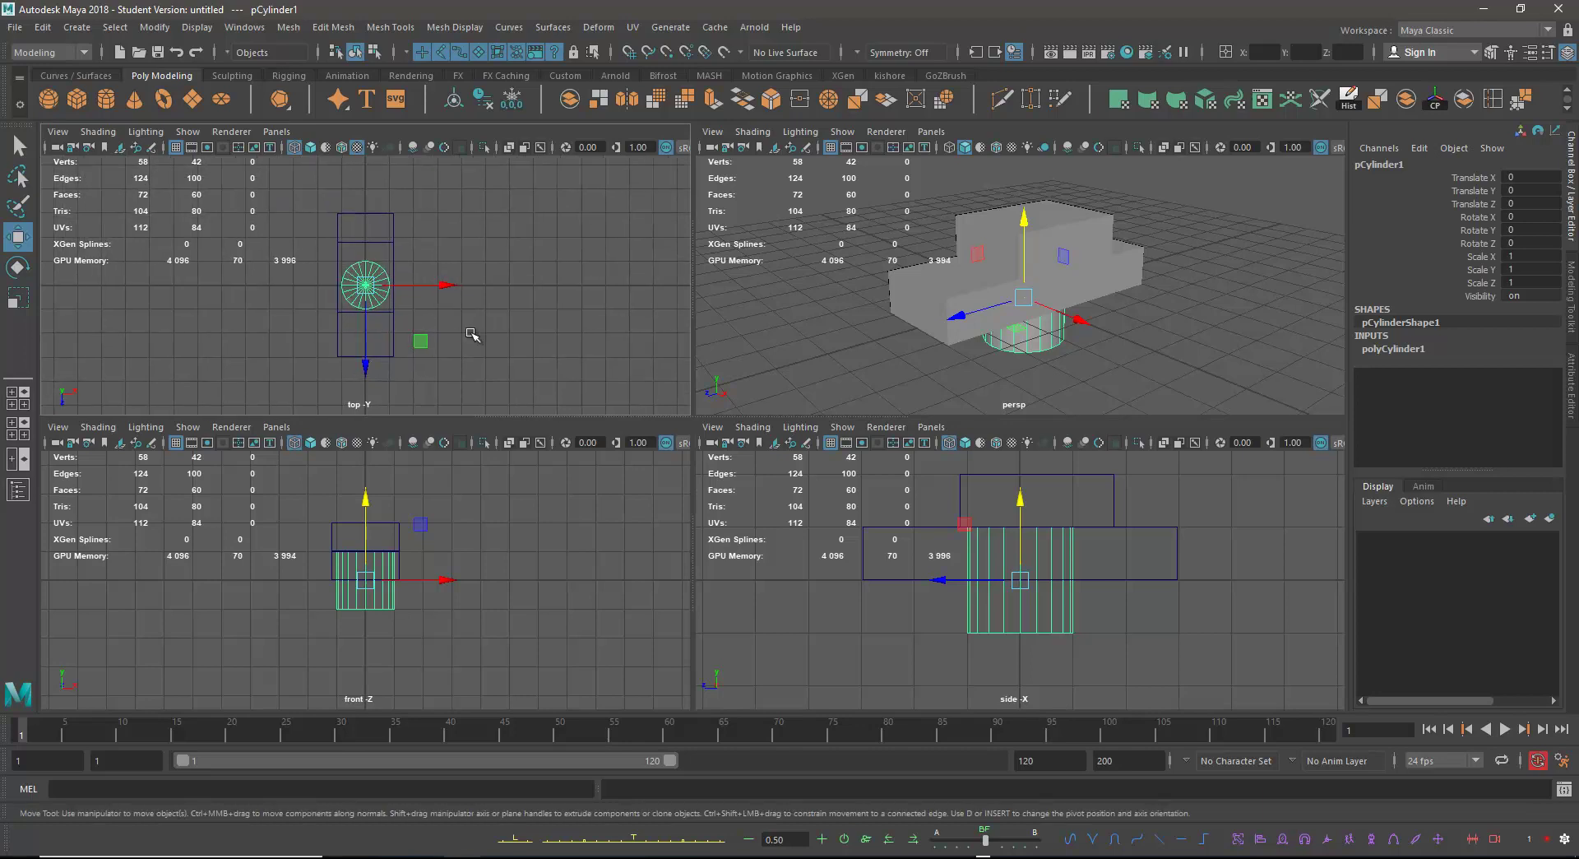
mouse_move(439, 300)
alt+right_down()
mouse_move(493, 342)
mouse_move(470, 296)
alt+right_up()
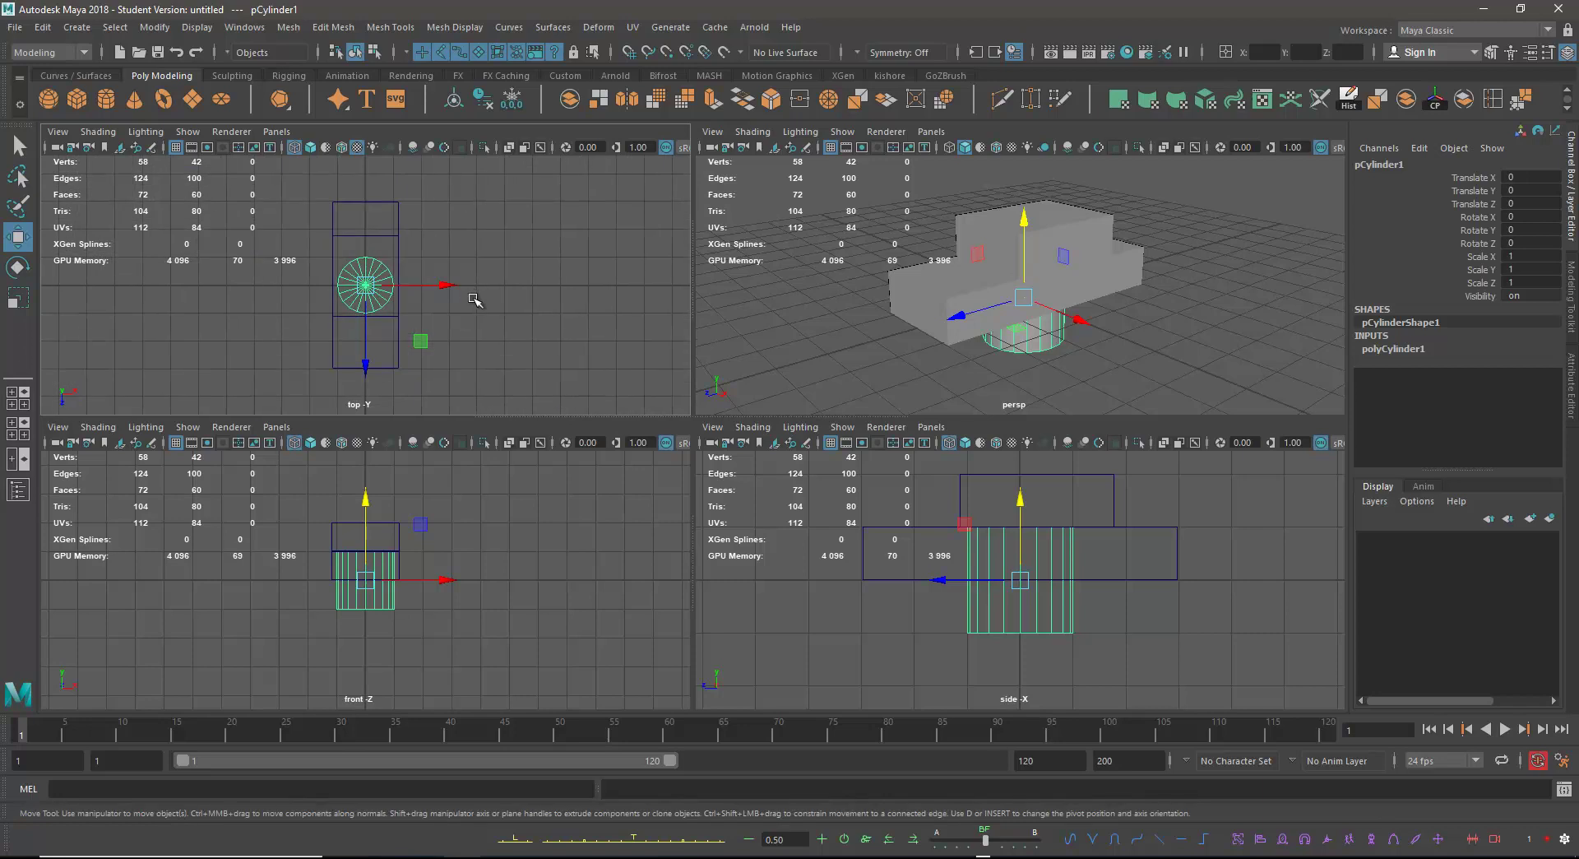
alt+middle_drag(498, 302, 458, 268)
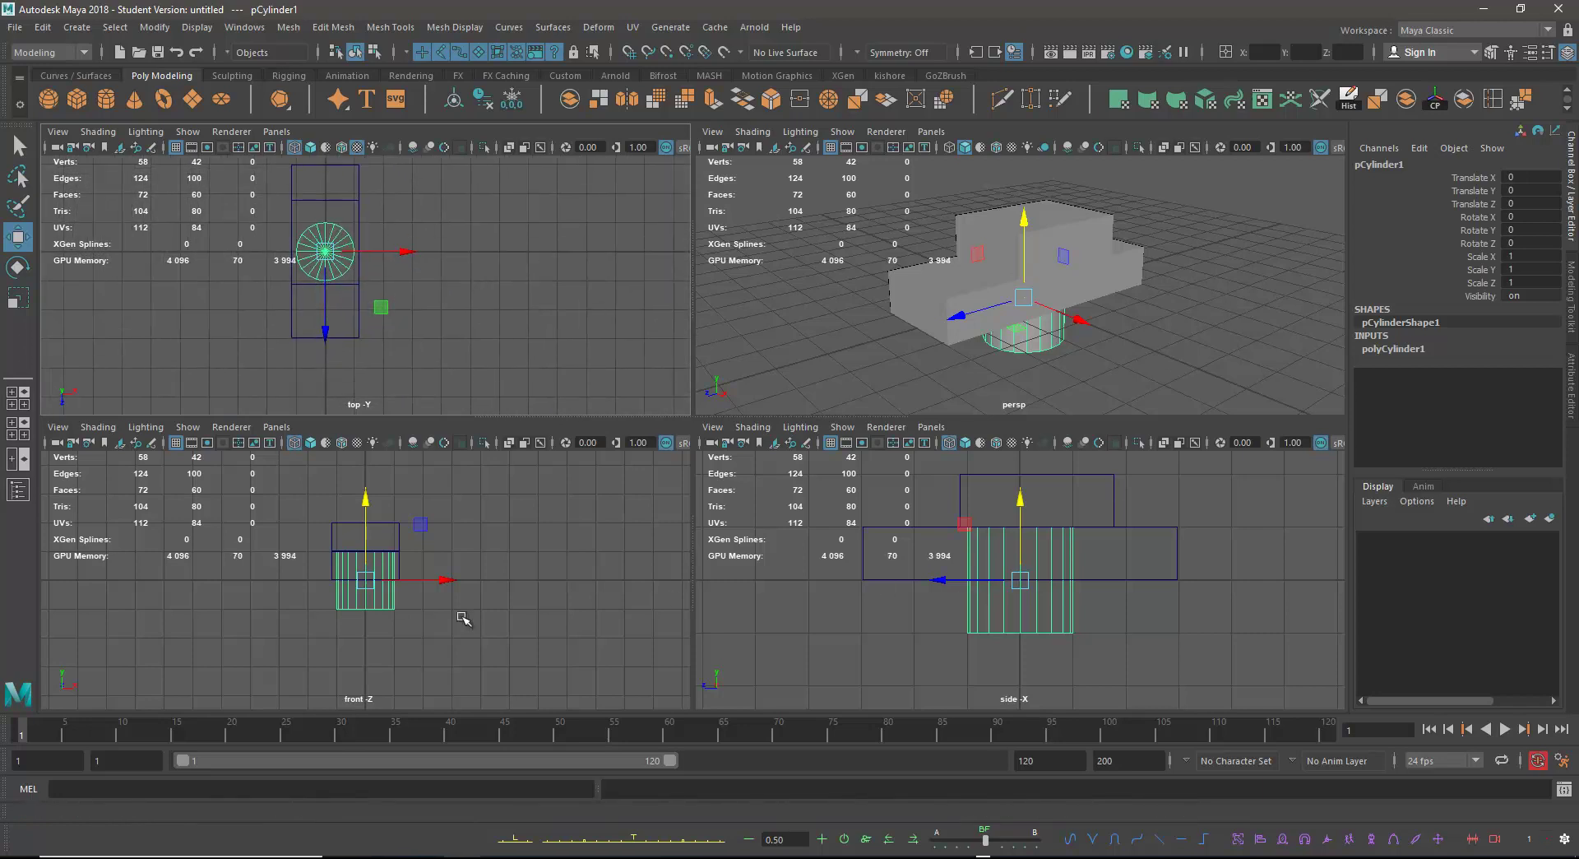
Try rotating the cylinder about Z to about -91 degrees, and undo the rotation.
alt+drag(1163, 324, 1184, 239)
click(30, 272)
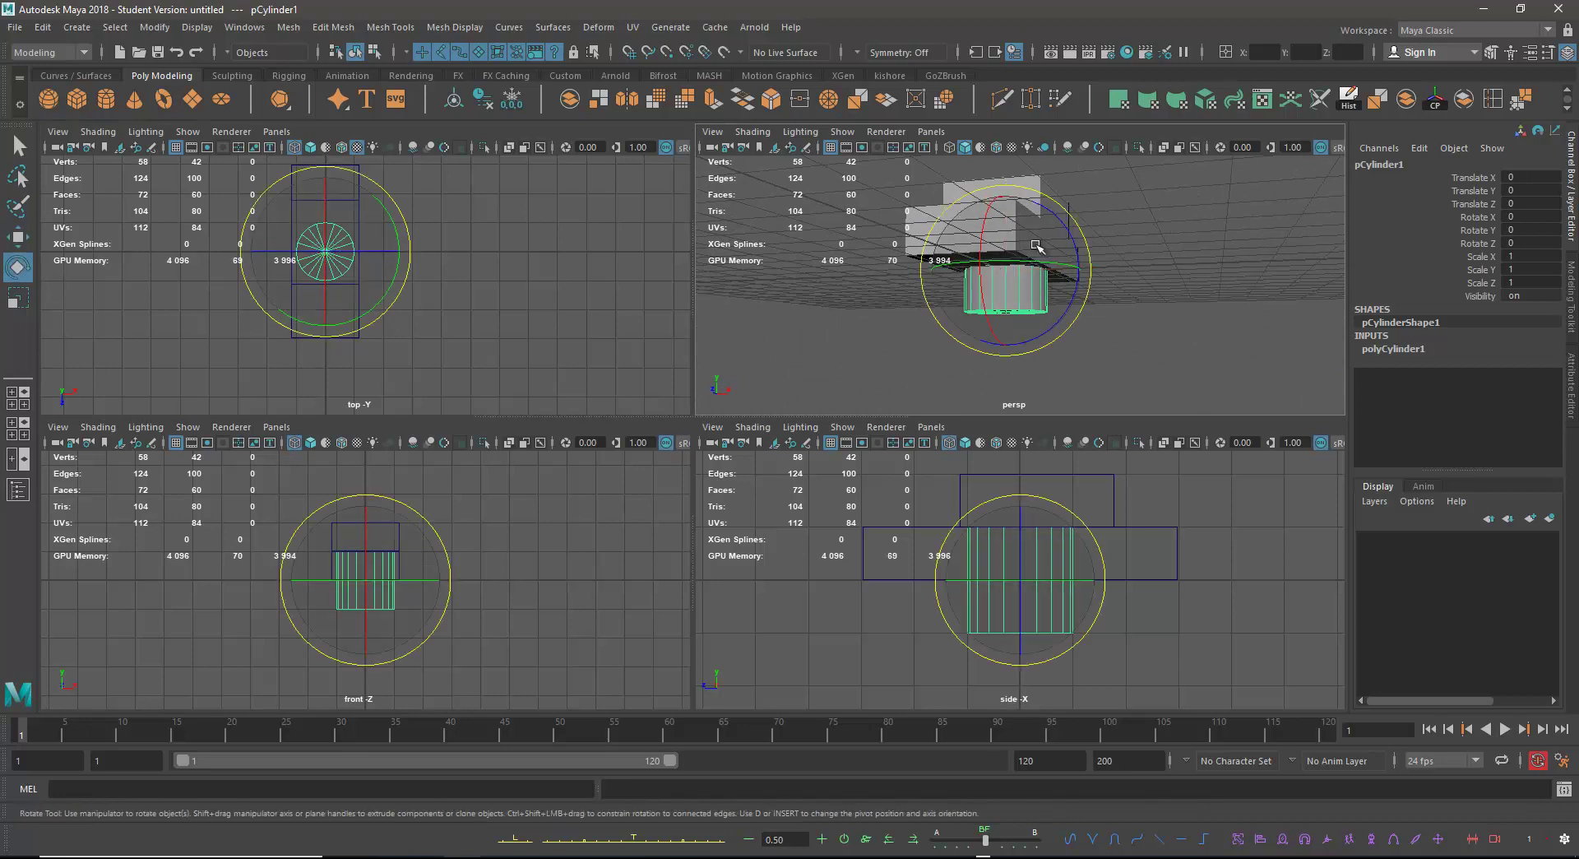
drag(1075, 289, 976, 338)
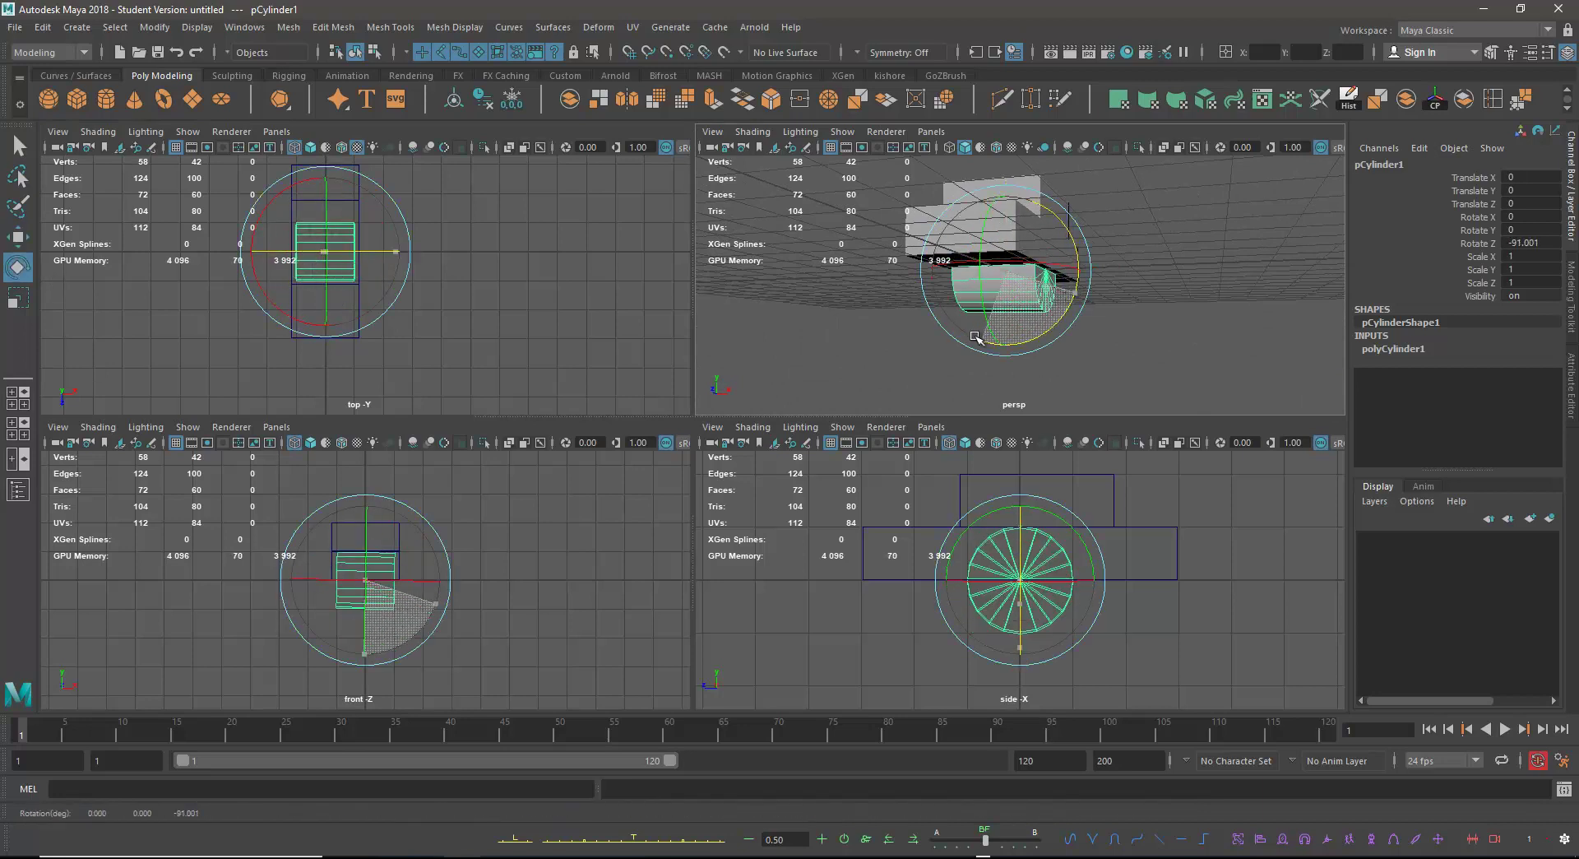
key(ctrl+z)
alt+drag(1164, 275, 1020, 259)
key(w)
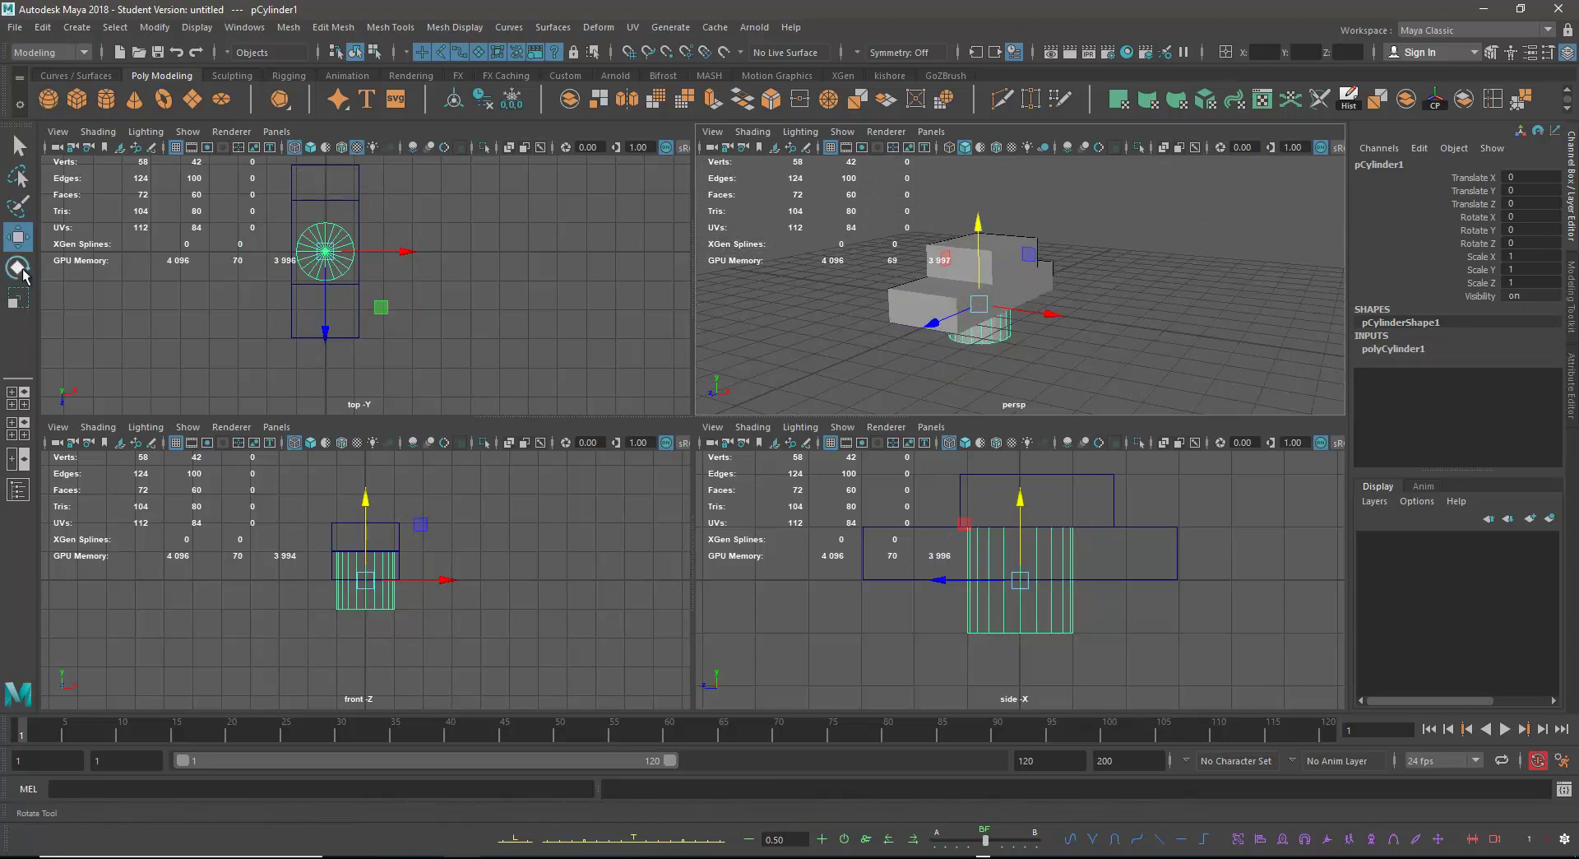
Try rotating the cylinder freely to about X 55.3, Y 25.6, Z 0.9 degrees, and undo the rotation.
key(e)
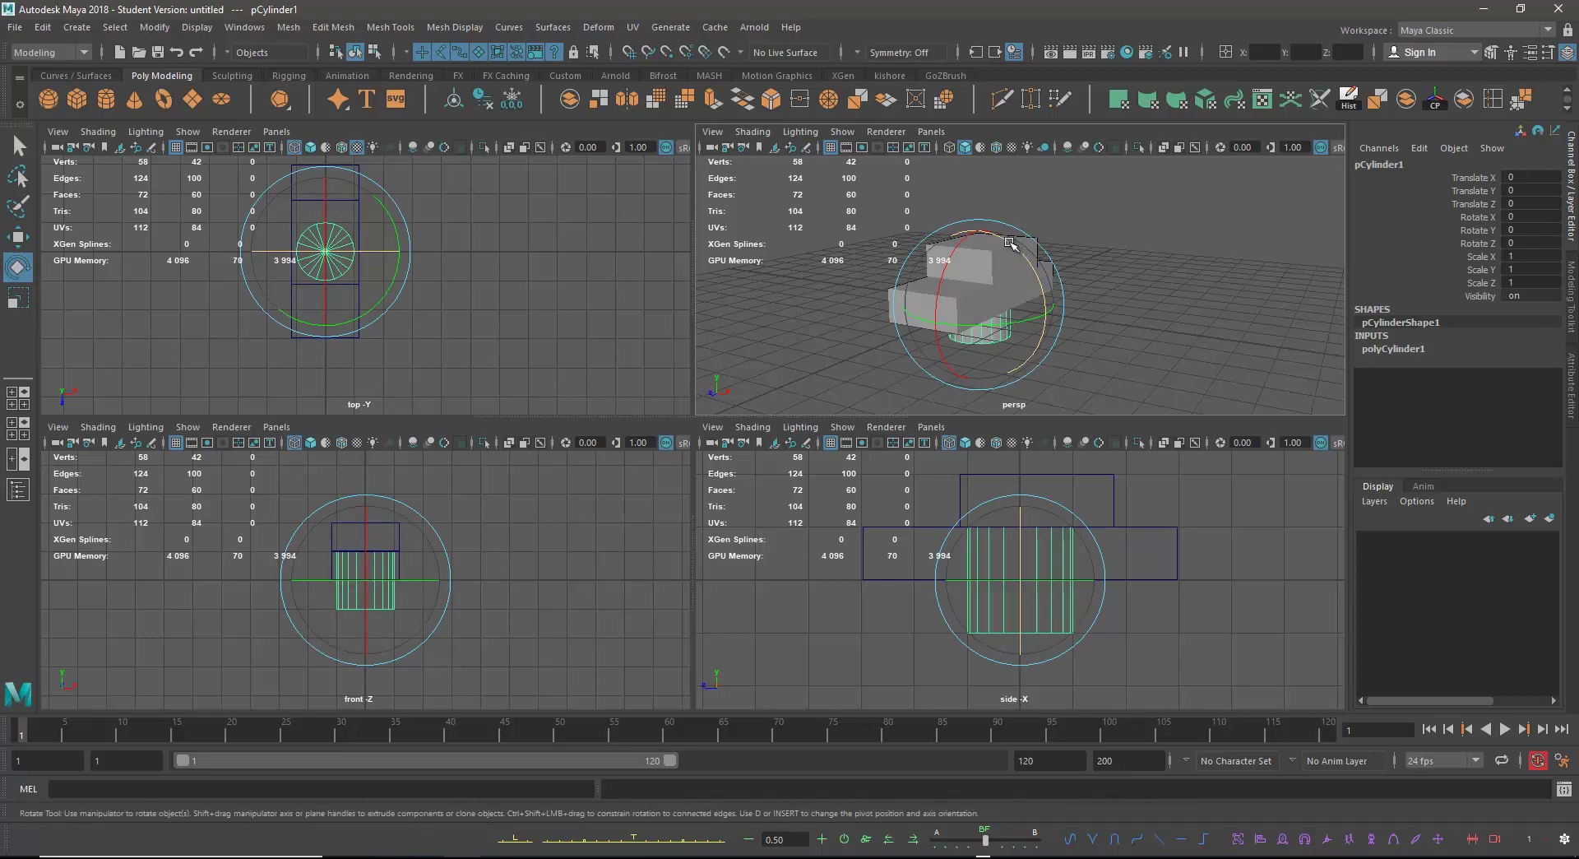
drag(1012, 243, 1000, 323)
key(ctrl+z)
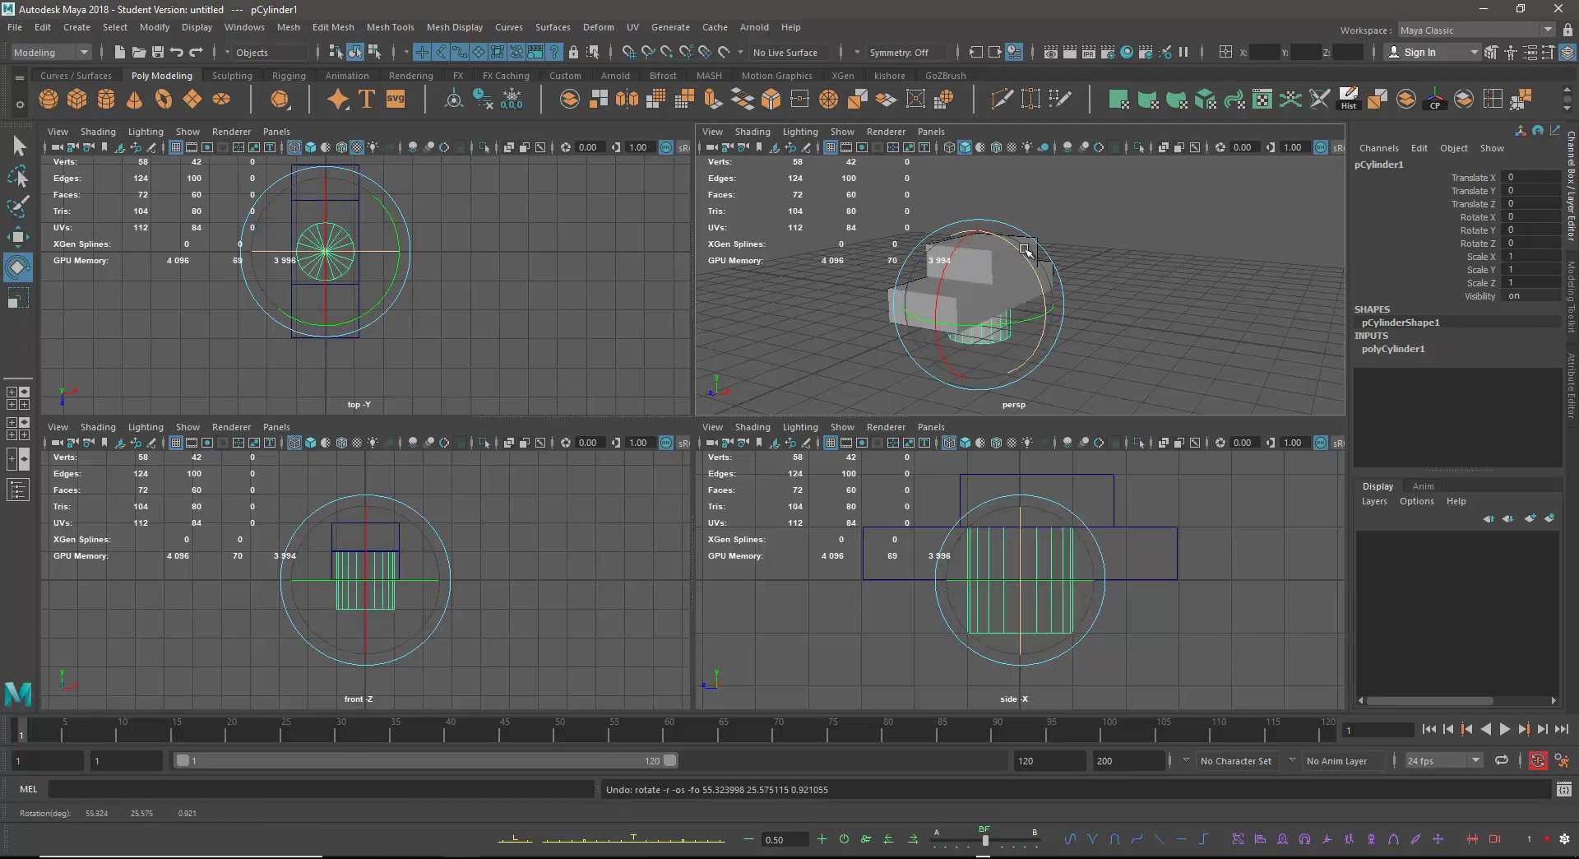
Turn the cylinder onto its side about the Z axis, setting its Rotate Z to exactly -90.
drag(1012, 245, 1064, 363)
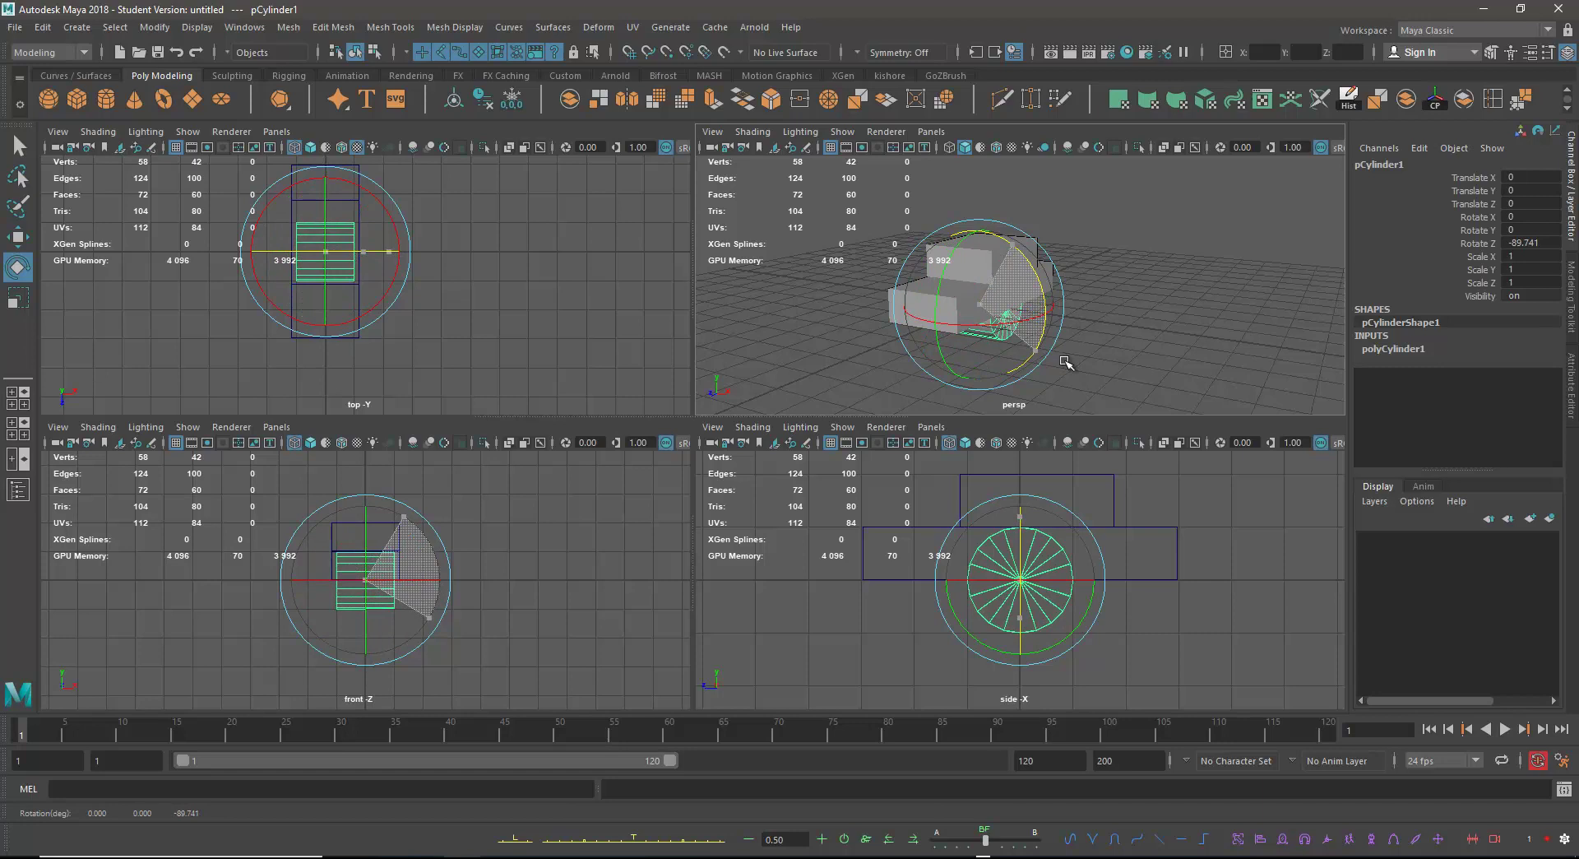
drag(1067, 363, 1066, 362)
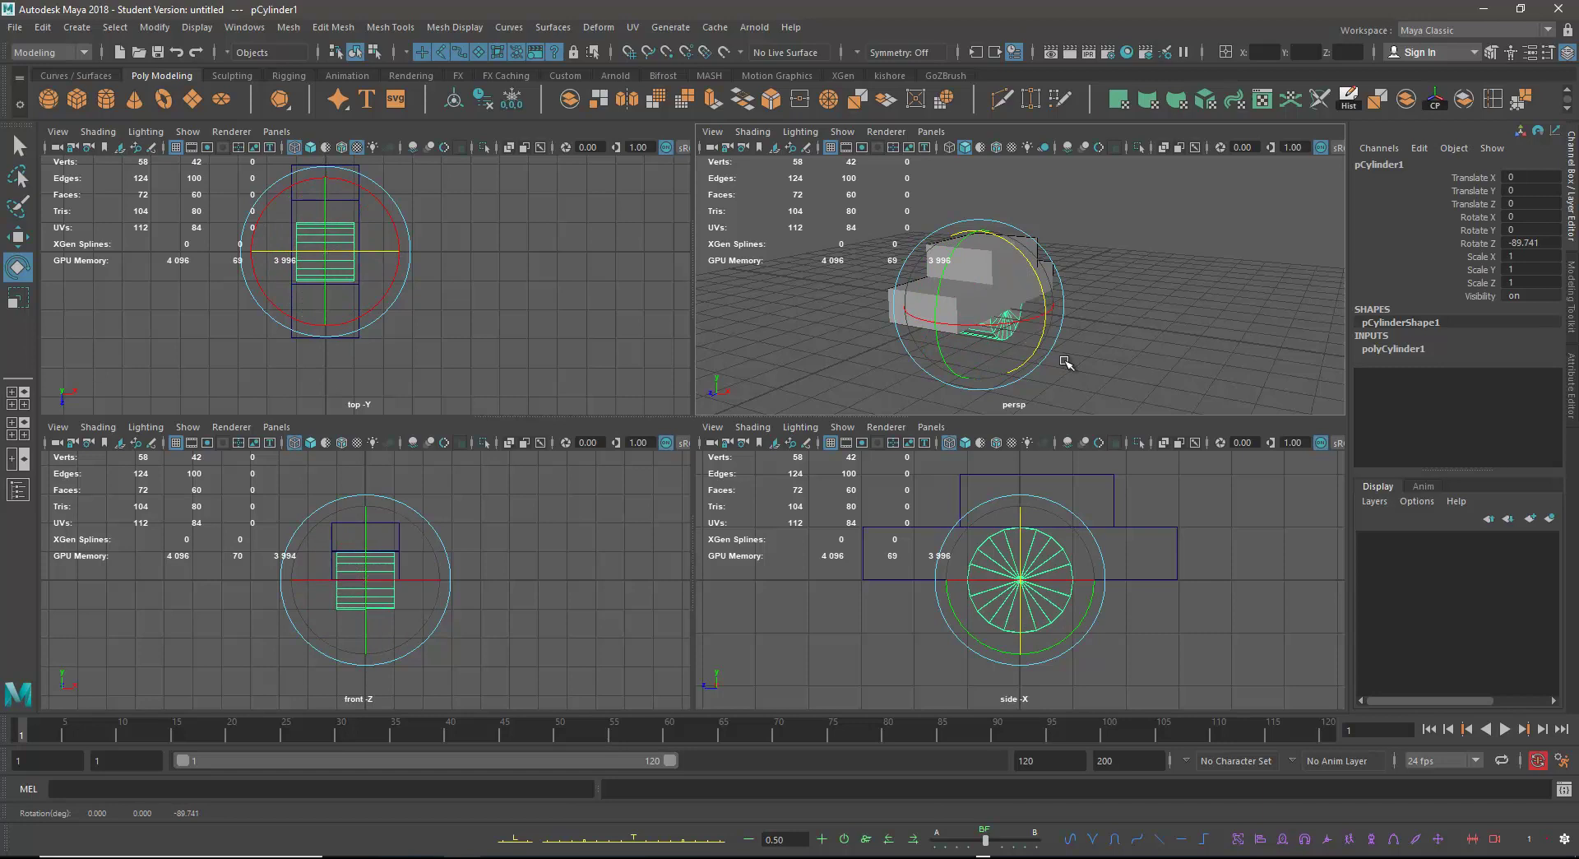
double_click(1549, 243)
key(Return)
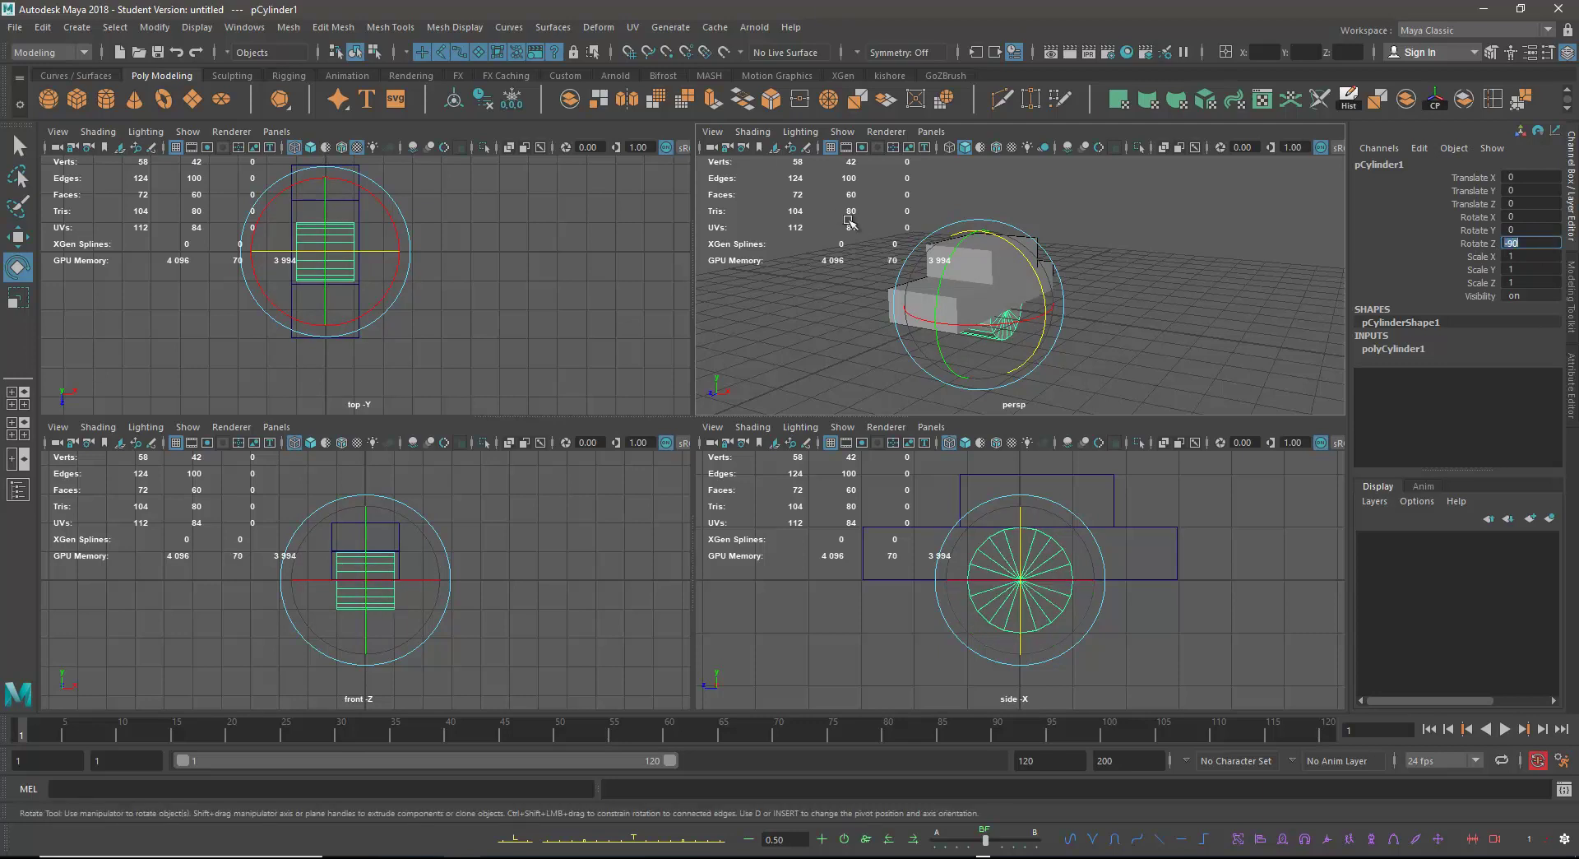
key(w)
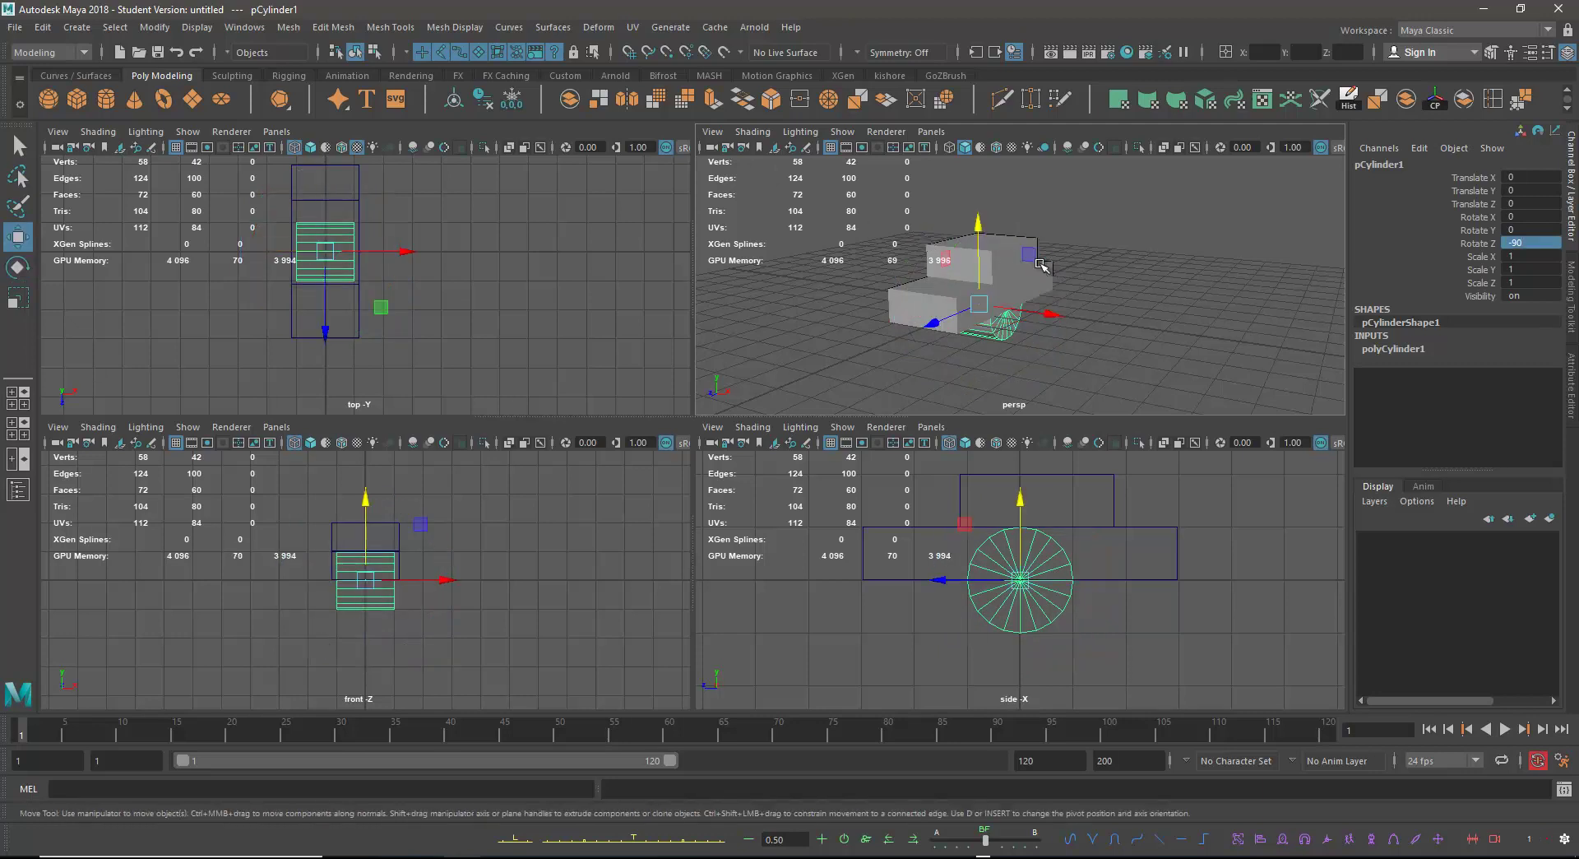
Move the sideways cylinder out beside the boxes along X, to about Translate X 2.157.
drag(1046, 314, 1113, 336)
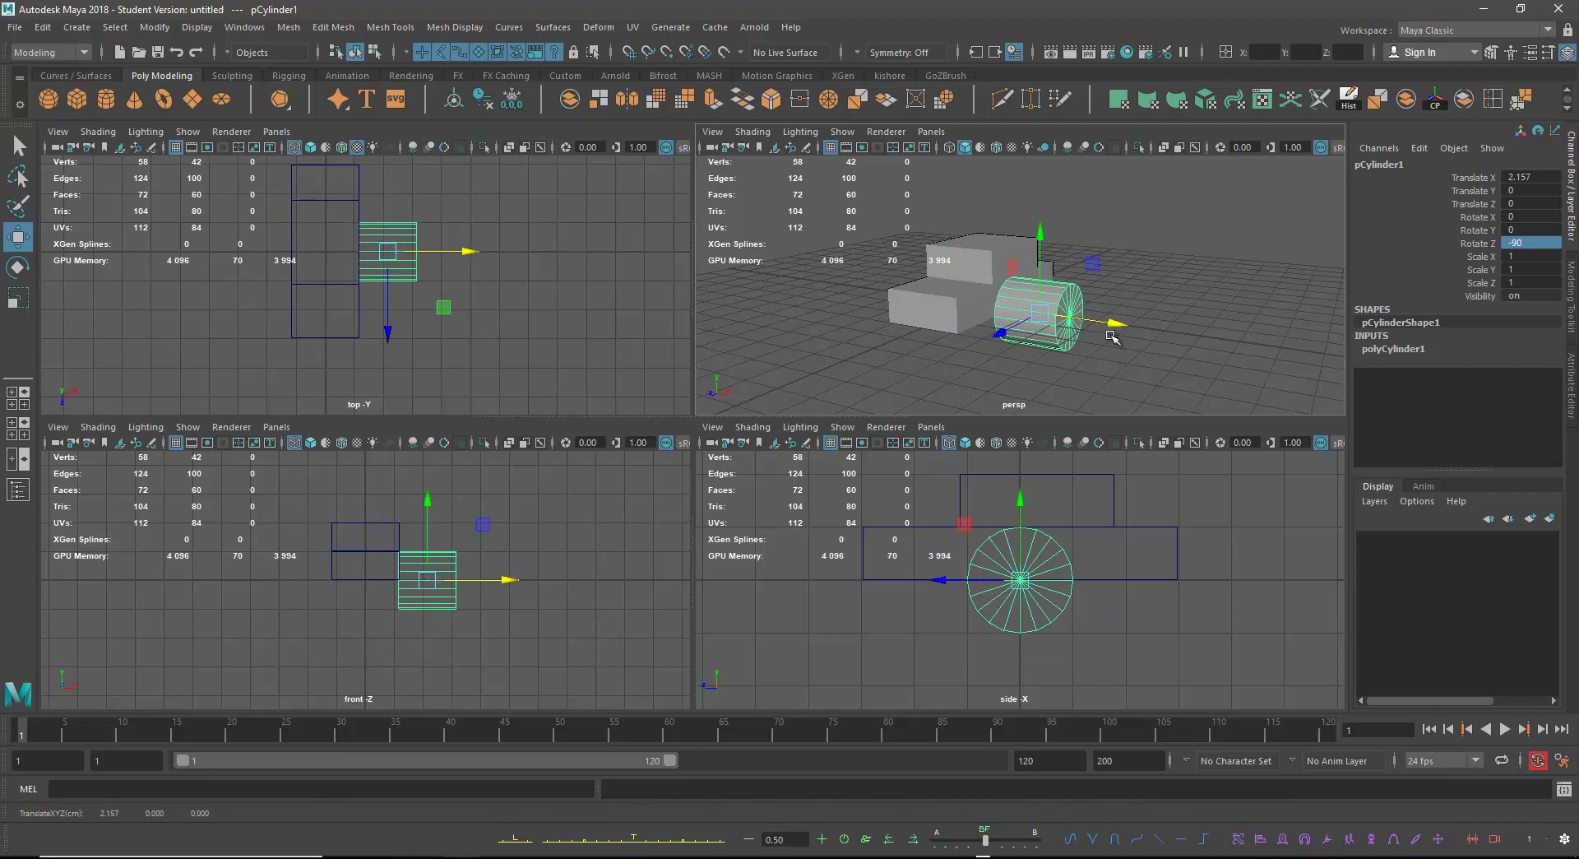
key(t)
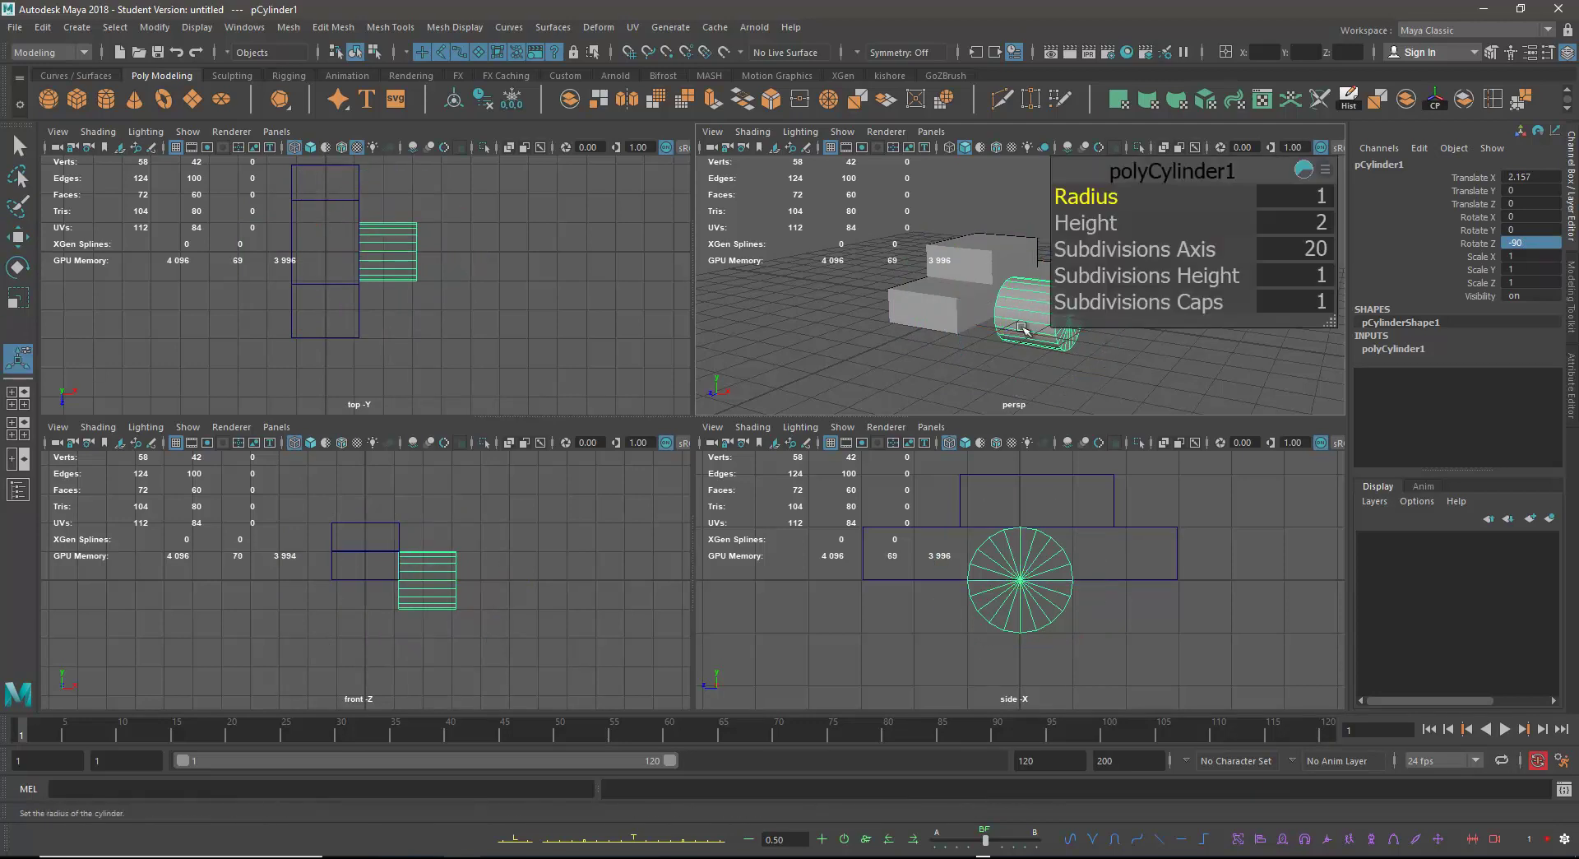
alt+drag(1030, 329, 1011, 330)
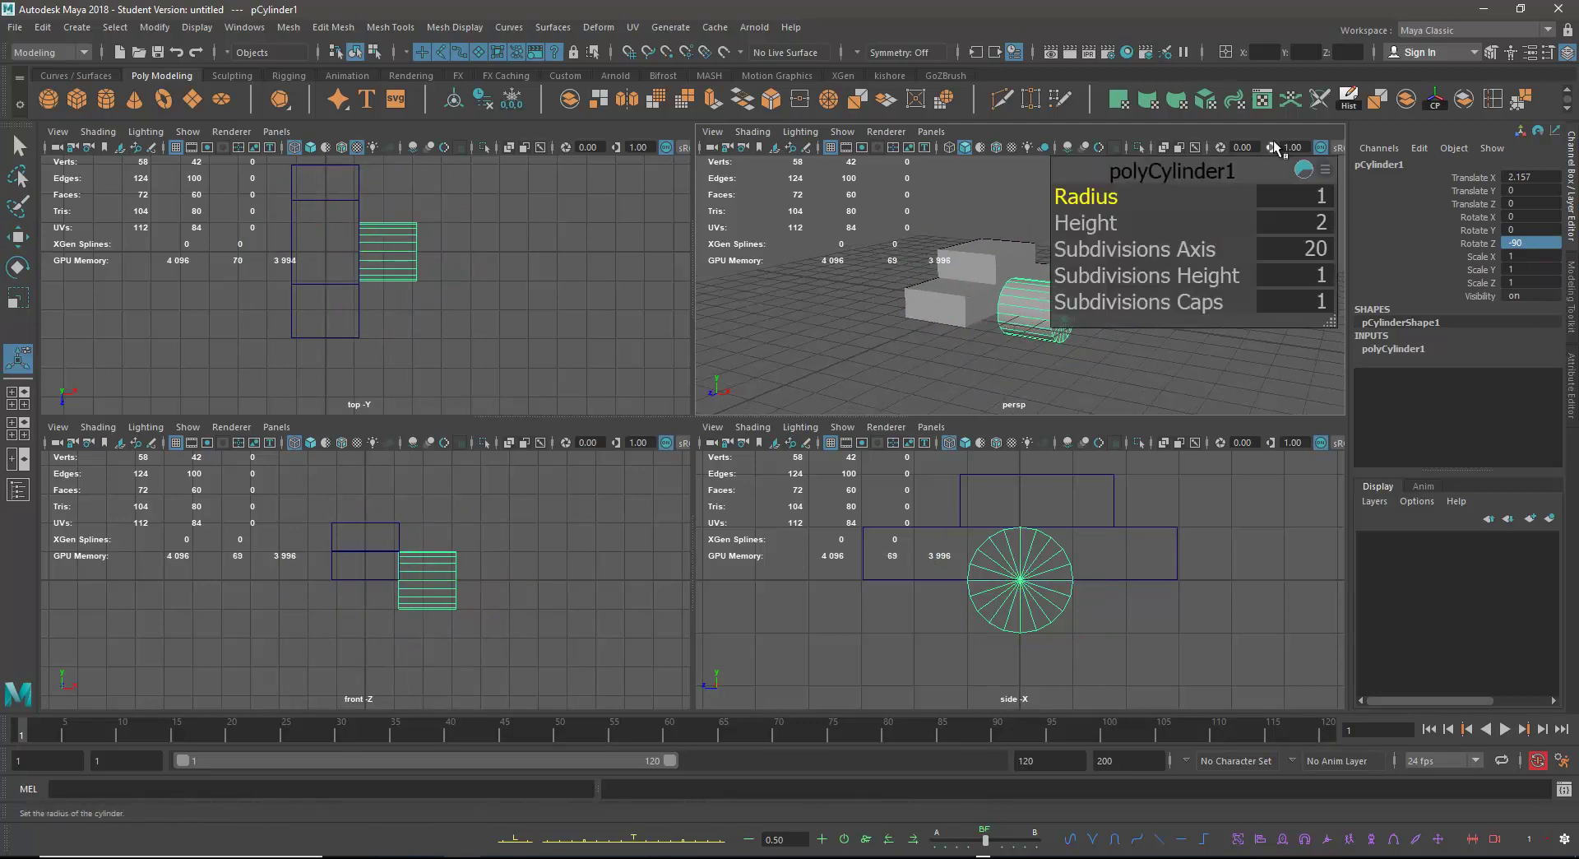
click(1325, 170)
click(951, 279)
key(space)
key(space)
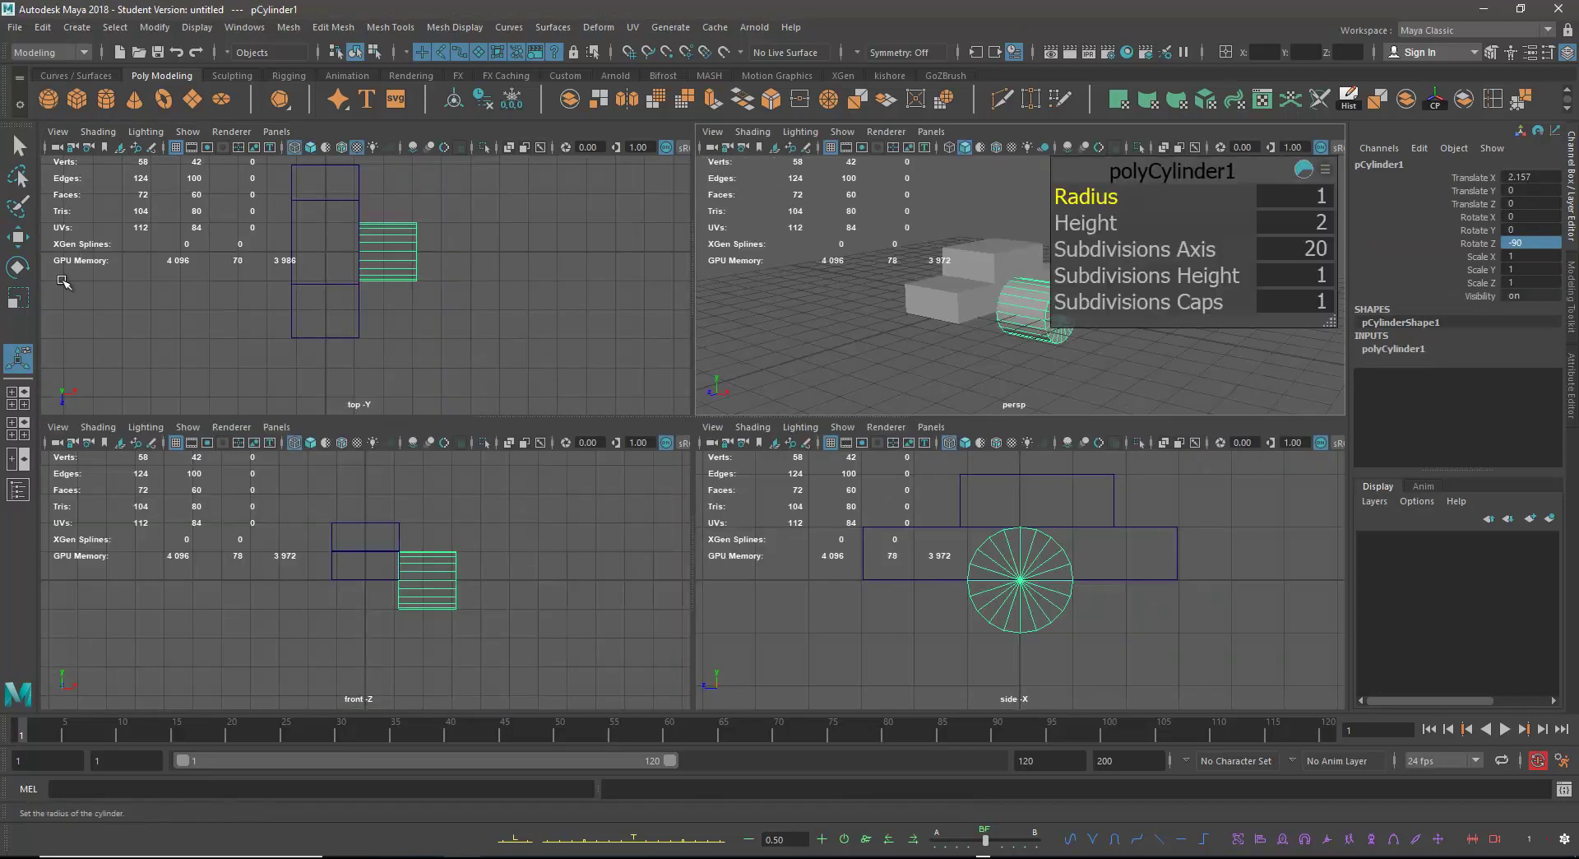
Scale the cylinder down into a thin wheel, to about 0.666 in X, 0.208 in Y and 0.666 in Z.
key(r)
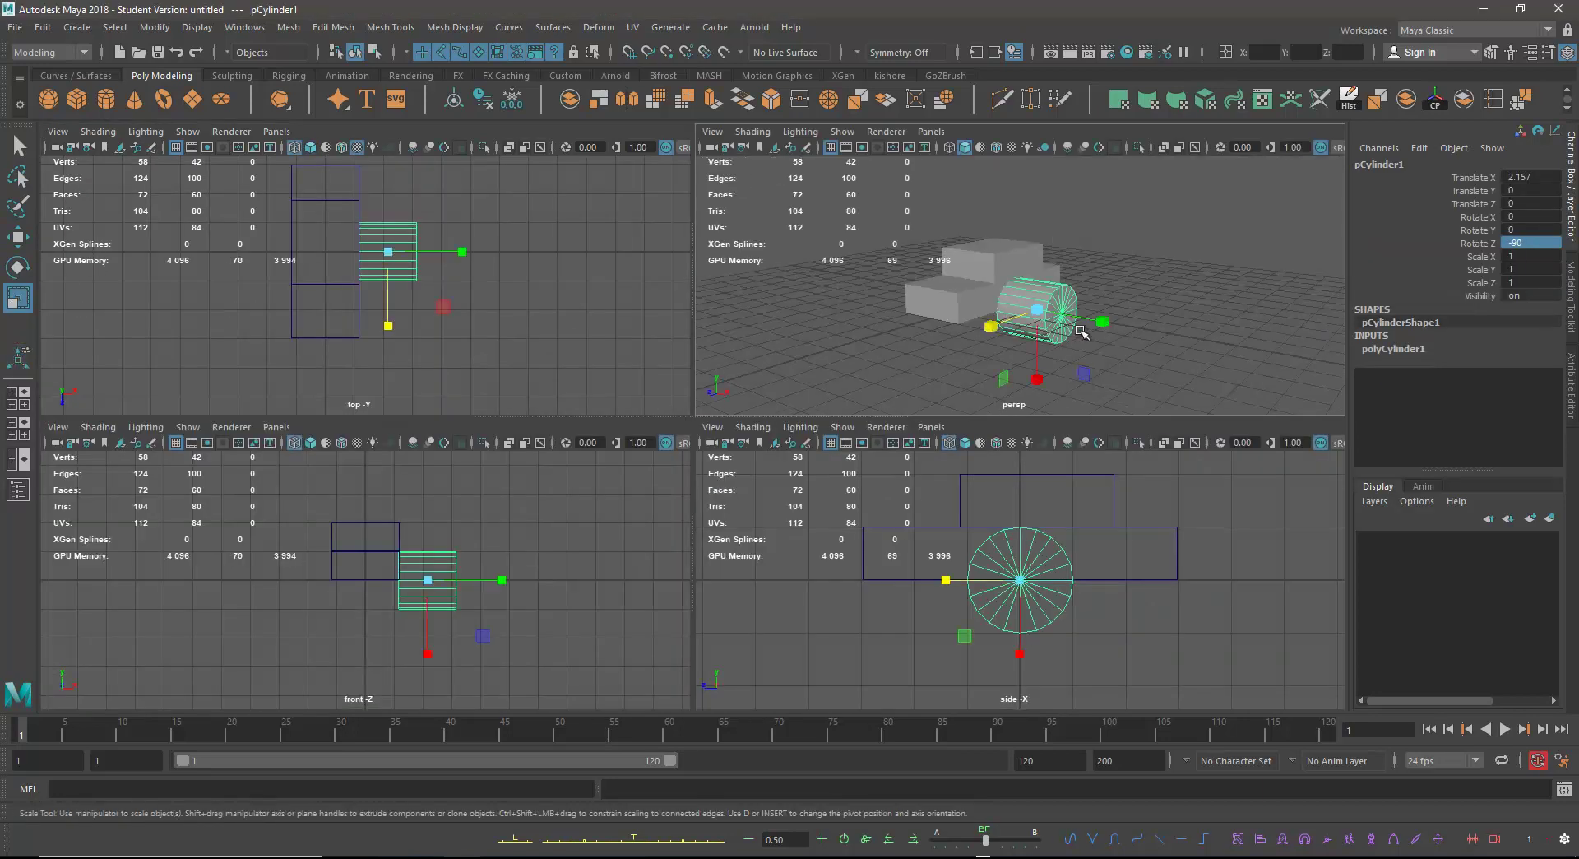
scroll(1075, 329, up, 2)
drag(1107, 329, 1030, 319)
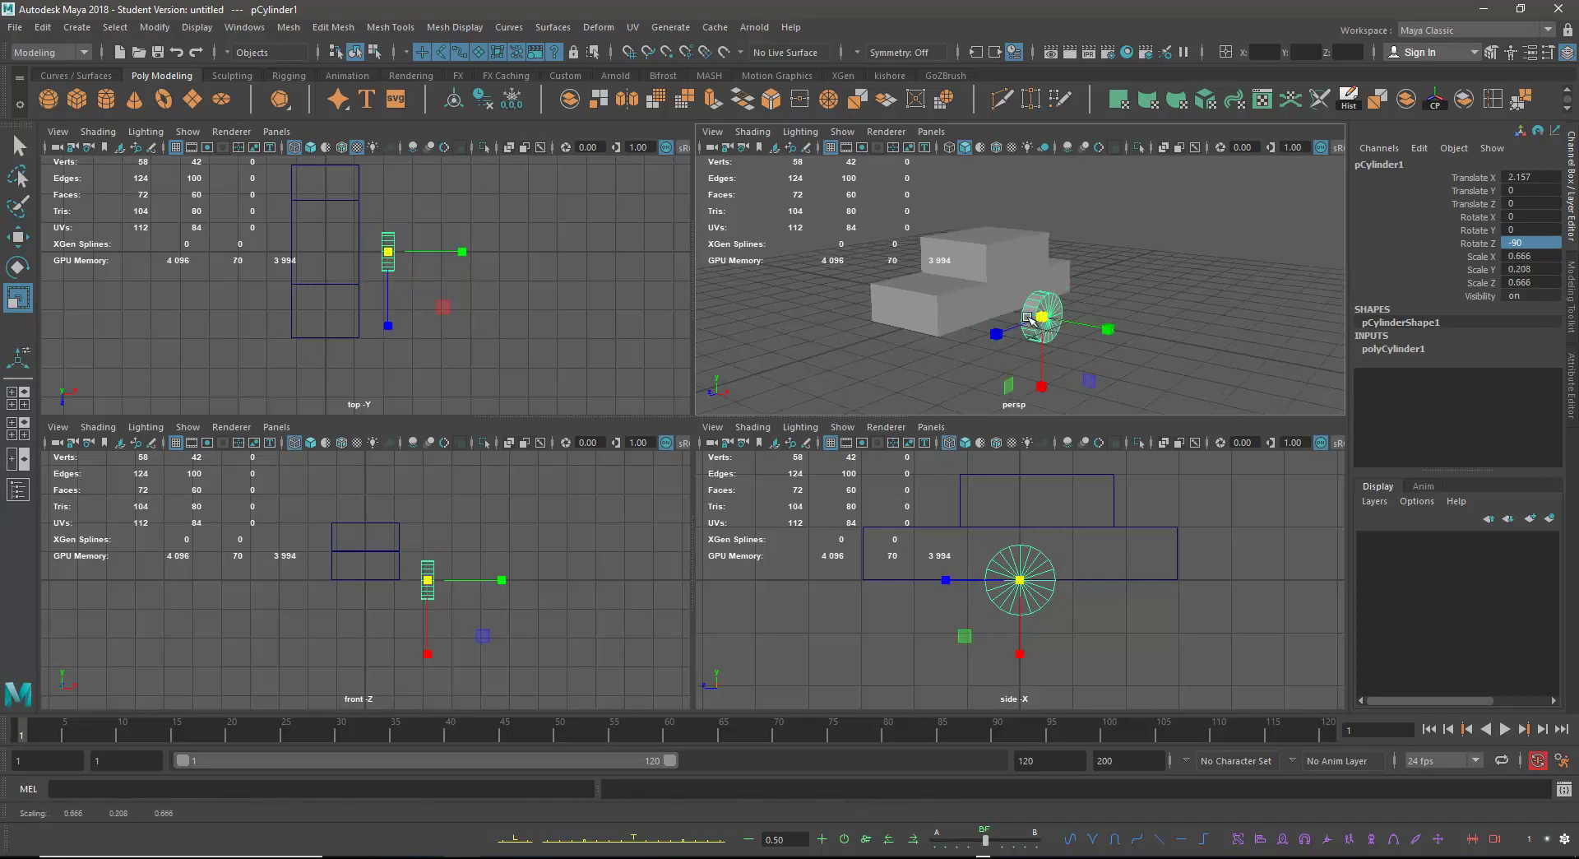
Move the wheel to the front side of the lower box, at about X 1.376, Y 0.01, Z 2.
key(w)
scroll(1028, 586, up, 3)
drag(1028, 586, 860, 586)
key(space)
alt+drag(917, 389, 658, 540)
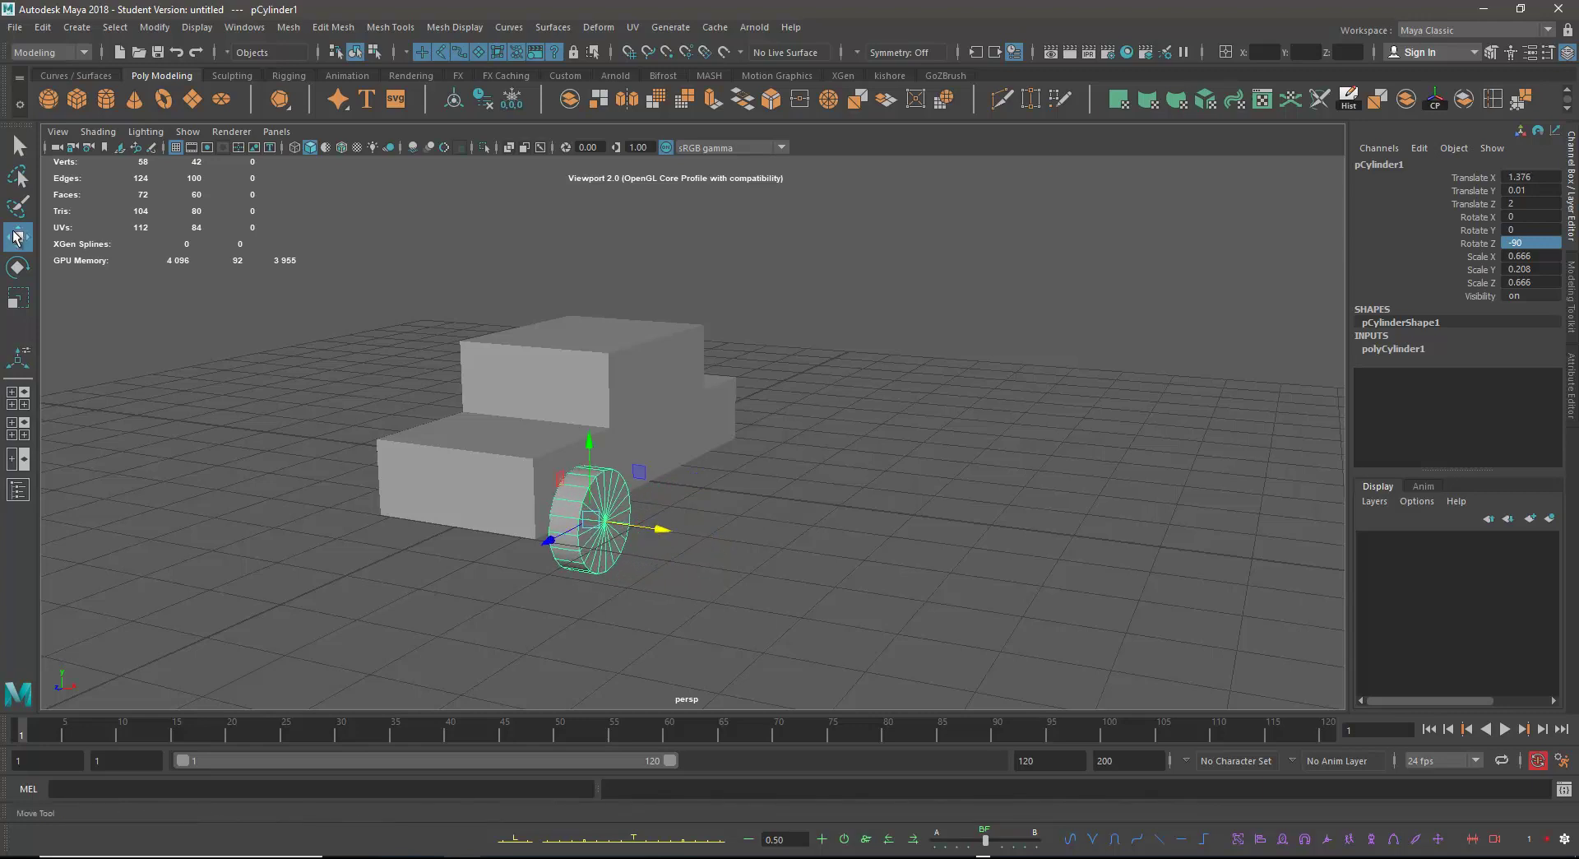
Scale the front wheel down uniformly to about 0.469 in X, 0.147 in Y and 0.469 in Z.
alt+drag(467, 368, 587, 372)
alt+middle_drag(587, 372, 652, 369)
alt+right_drag(670, 381, 800, 447)
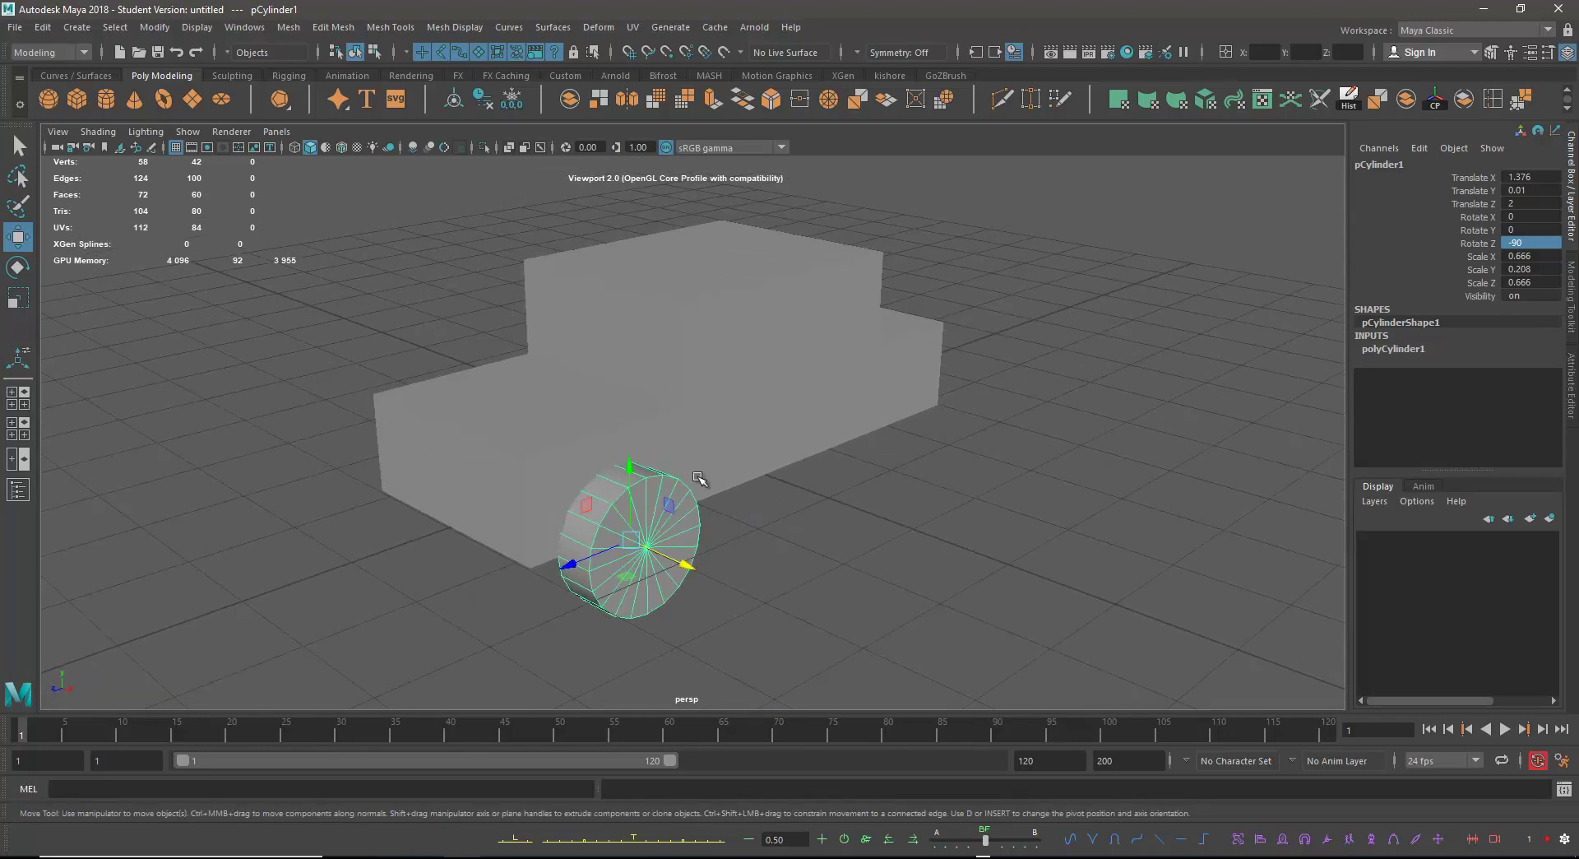
mouse_move(867, 494)
alt+right_down()
mouse_move(902, 515)
mouse_move(863, 491)
mouse_move(882, 501)
alt+right_up()
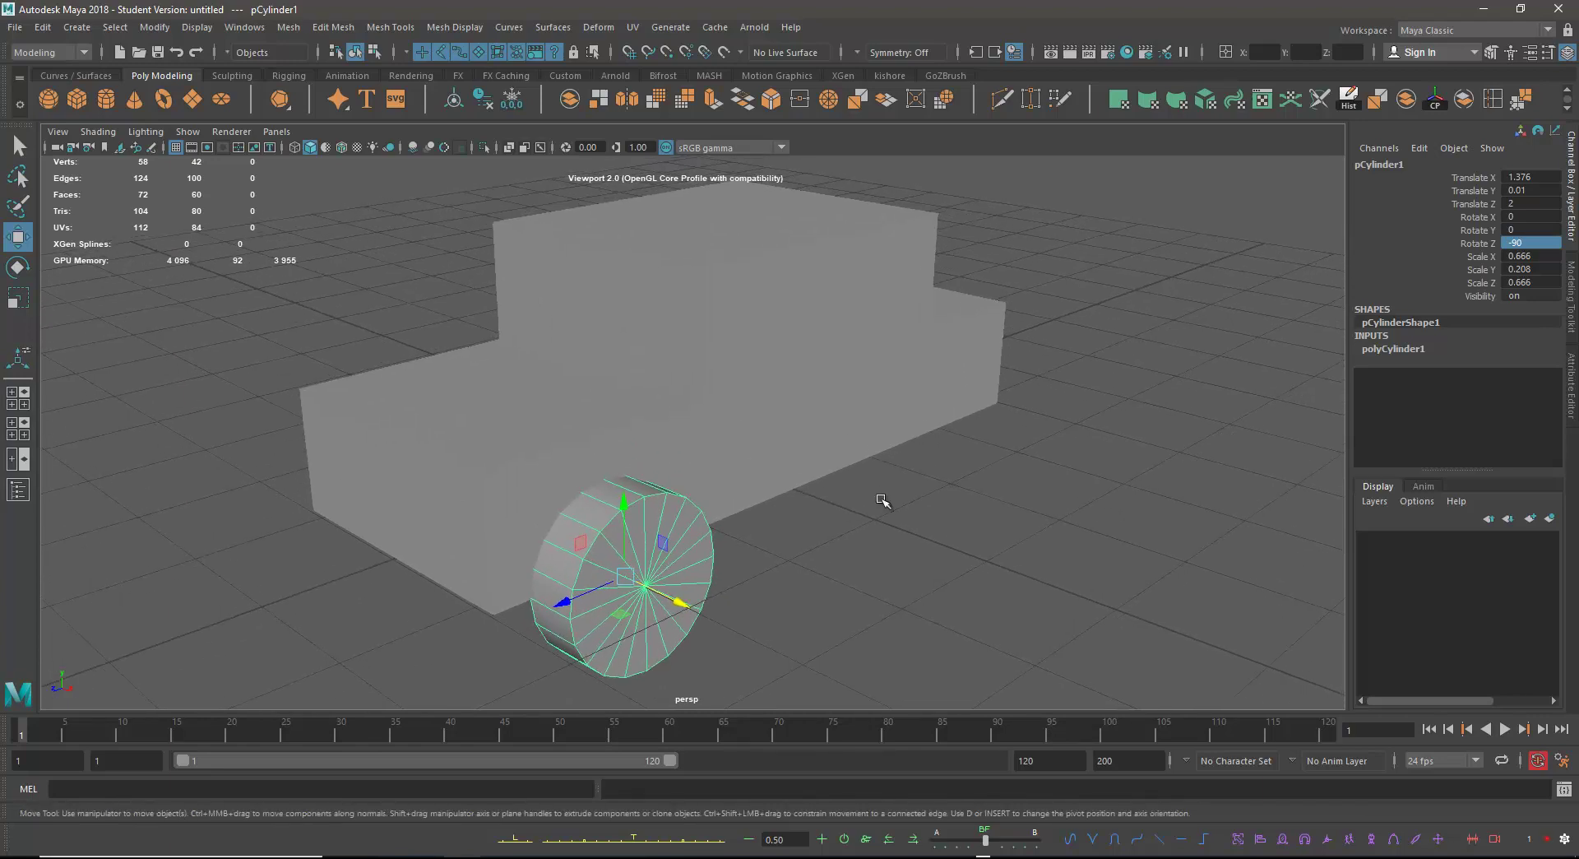
alt+drag(883, 500, 883, 503)
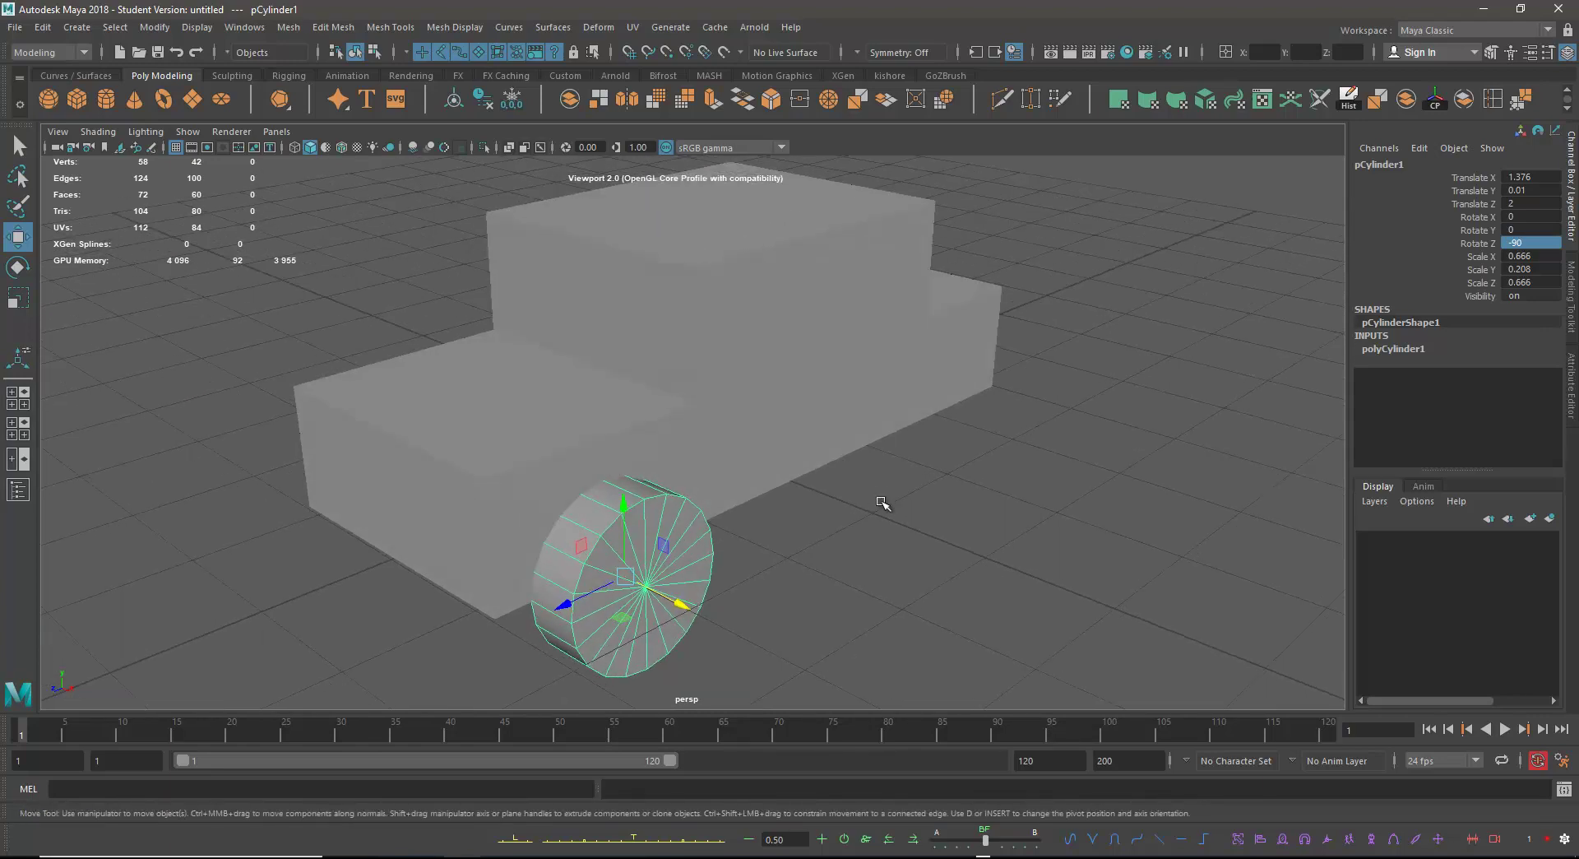
alt+right_drag(971, 514, 859, 474)
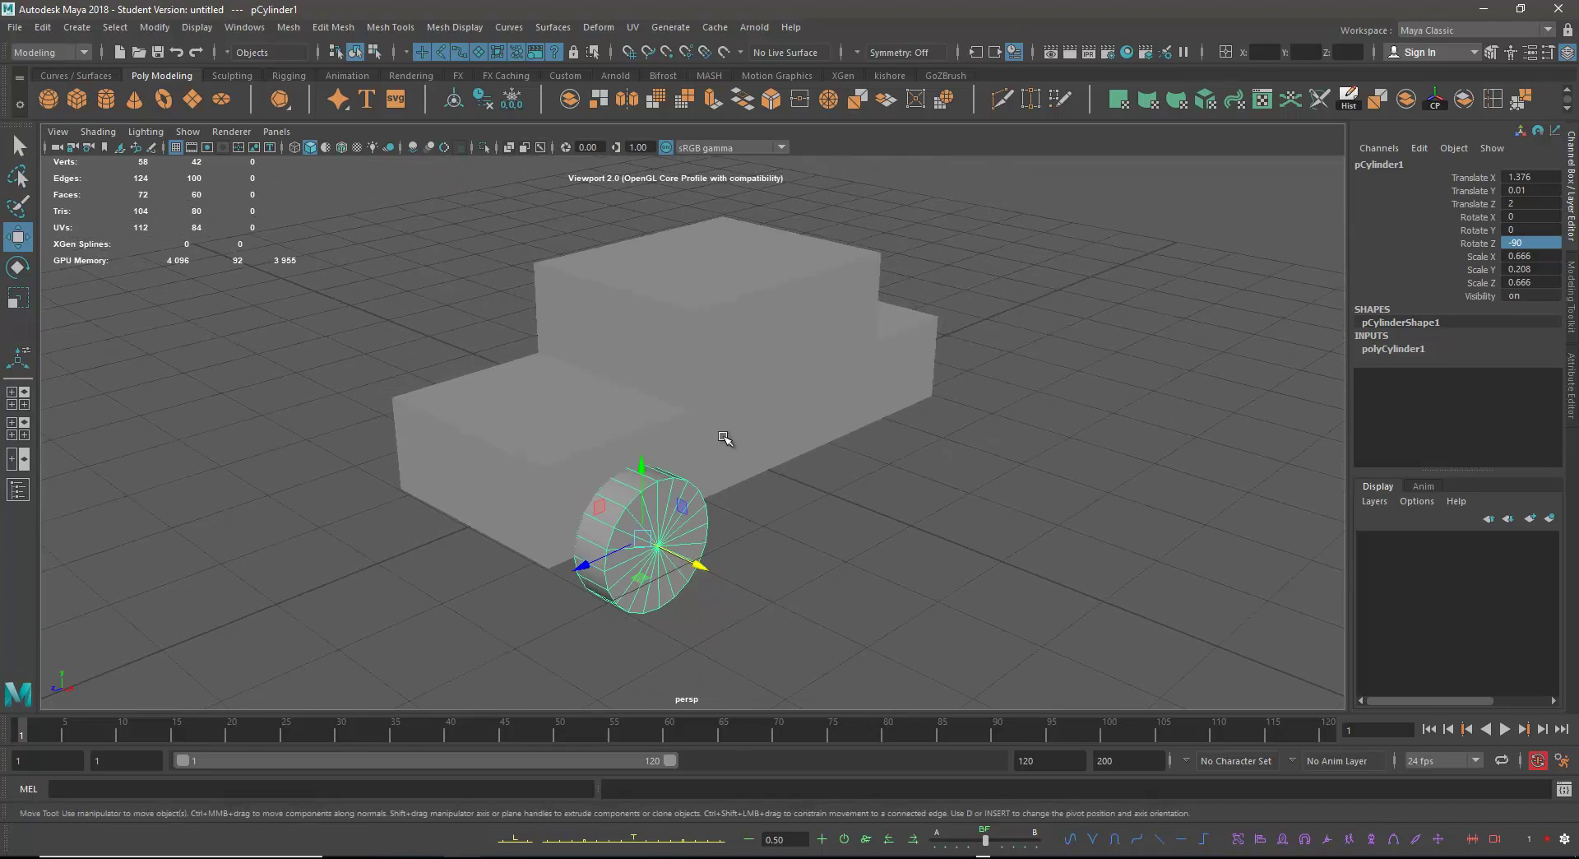
alt+drag(855, 492, 804, 452)
key(r)
alt+drag(682, 520, 753, 463)
drag(643, 538, 619, 539)
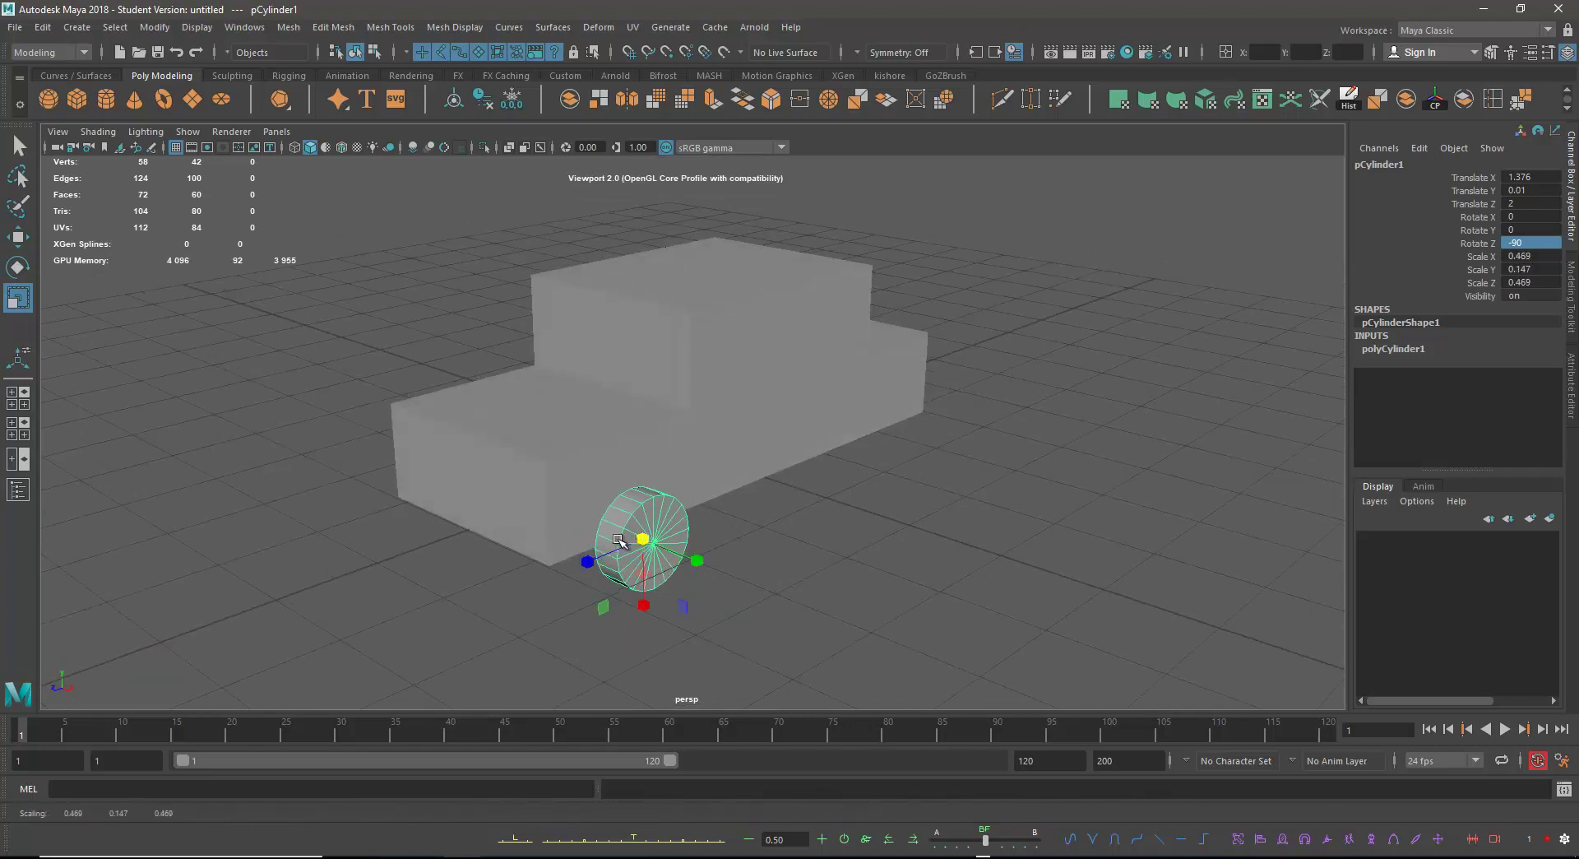
Move the wheel flush against the side of the car body in the front view, to about Translate X 1.328.
key(w)
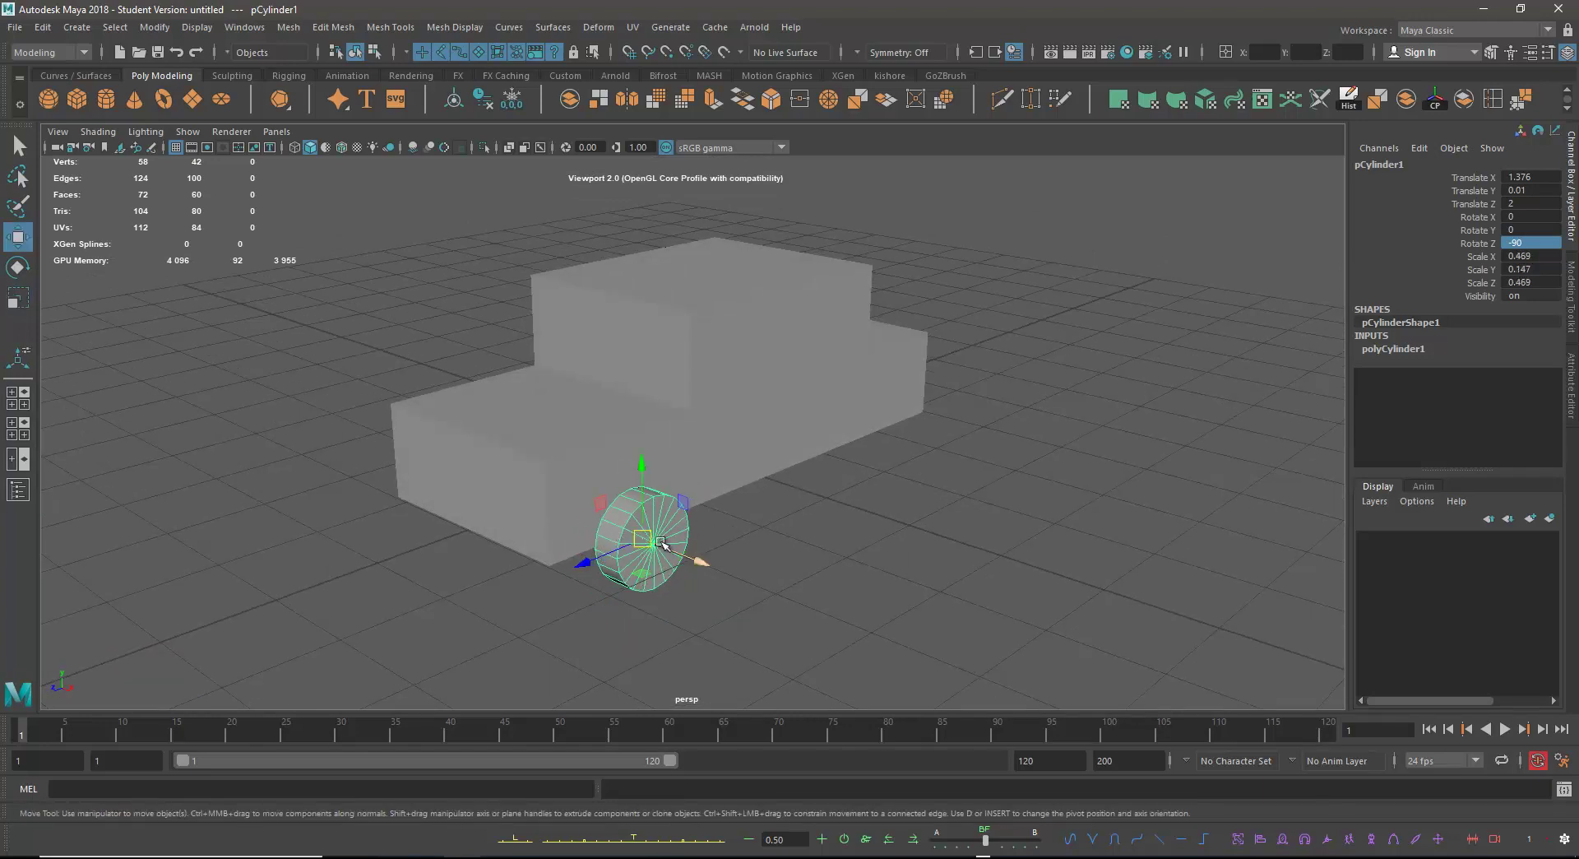
alt+drag(749, 522, 846, 501)
key(space)
key(space)
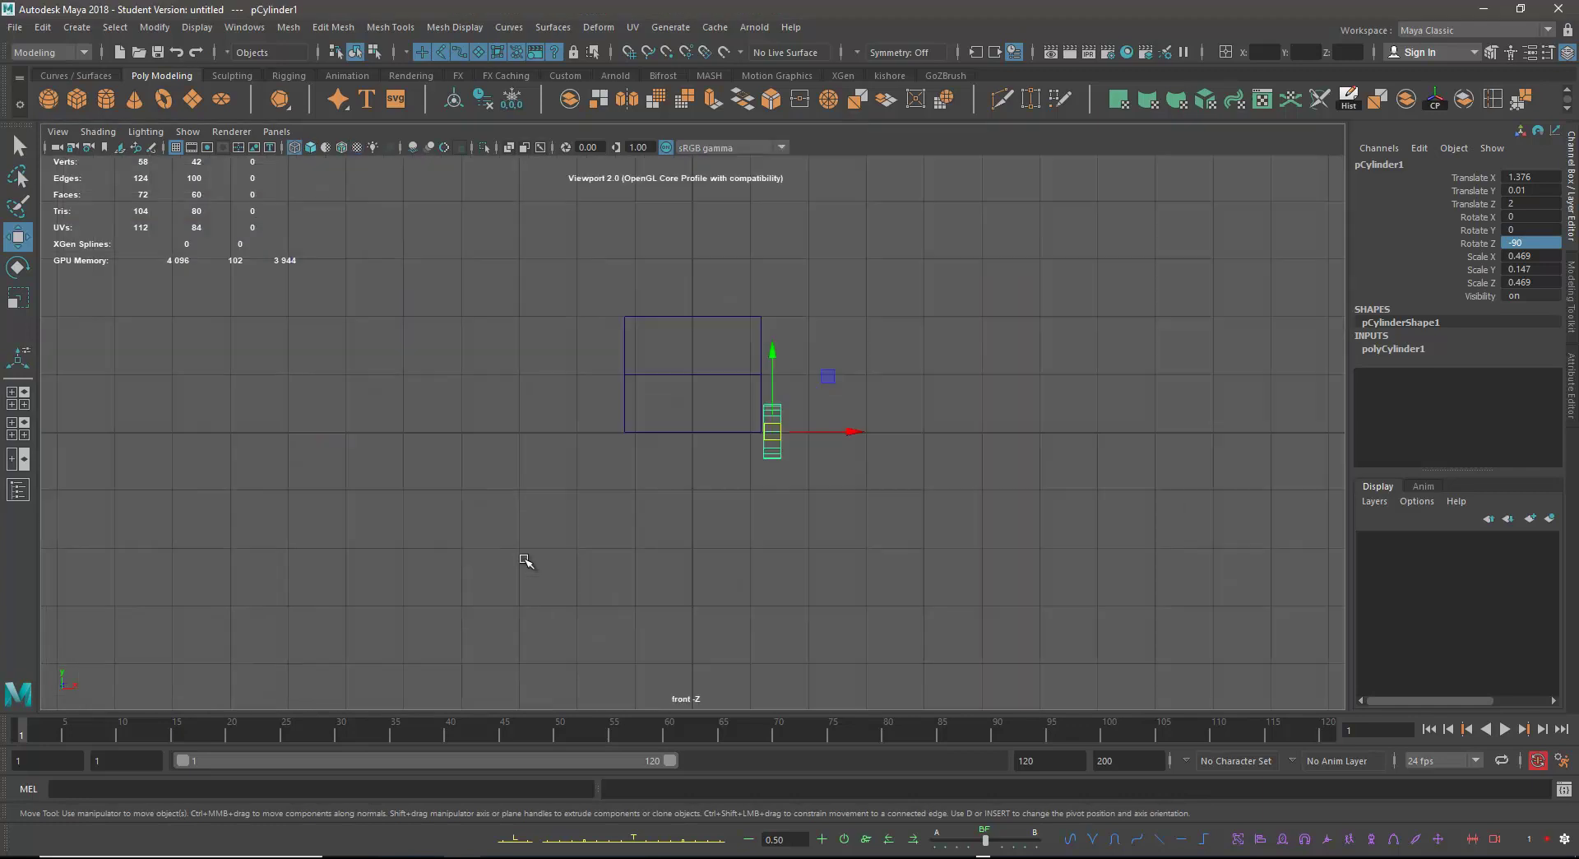
alt+right_drag(680, 443, 892, 449)
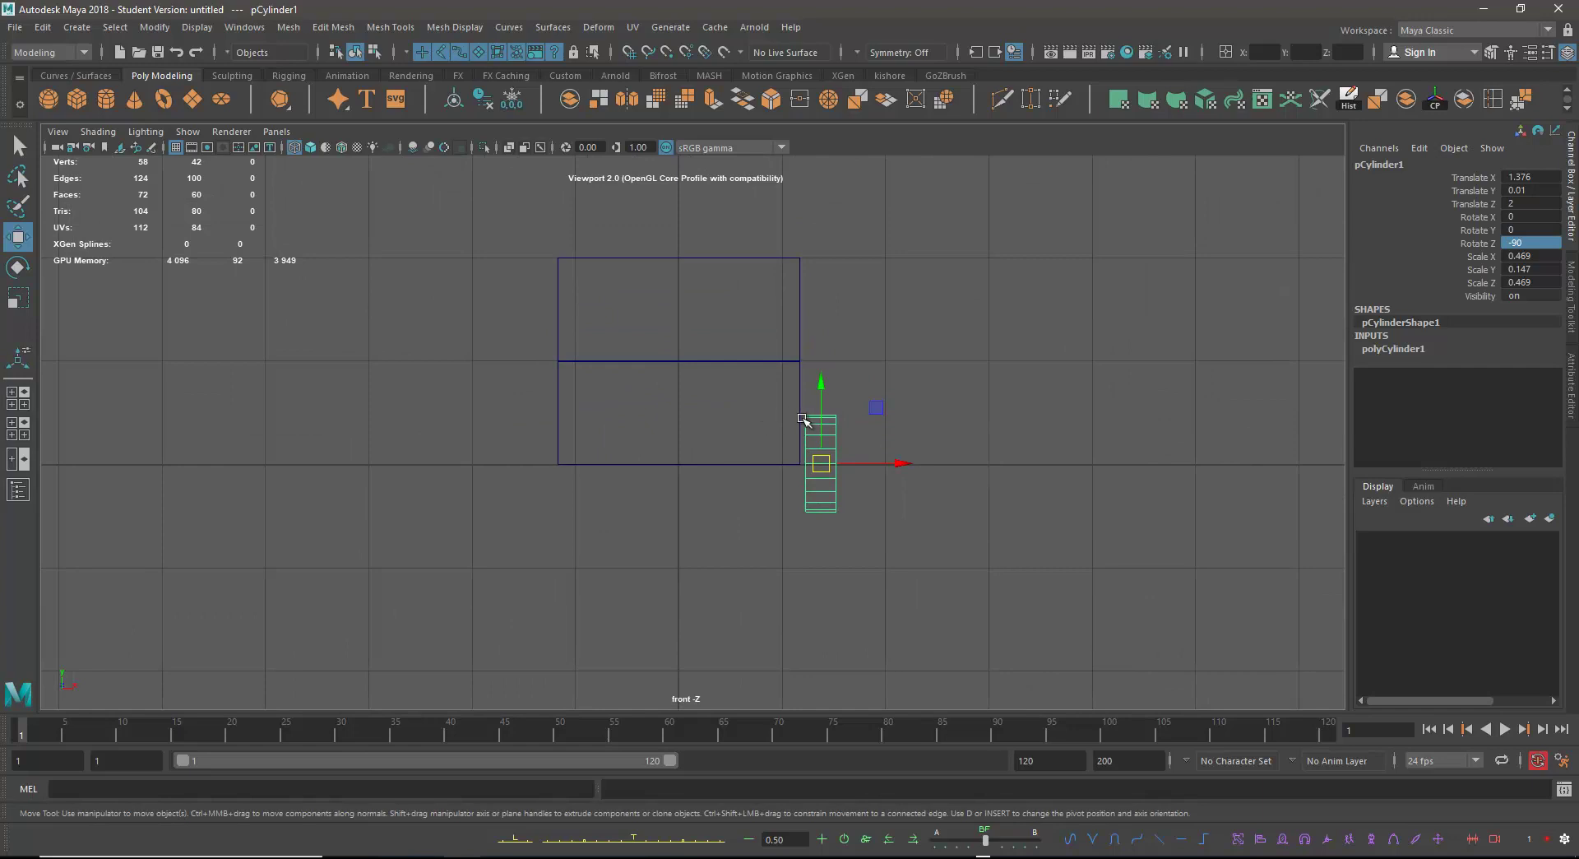
drag(895, 462, 885, 461)
Duplicate the front wheel in the perspective view.
key(space)
key(space)
alt+drag(979, 329, 811, 458)
key(ctrl+d)
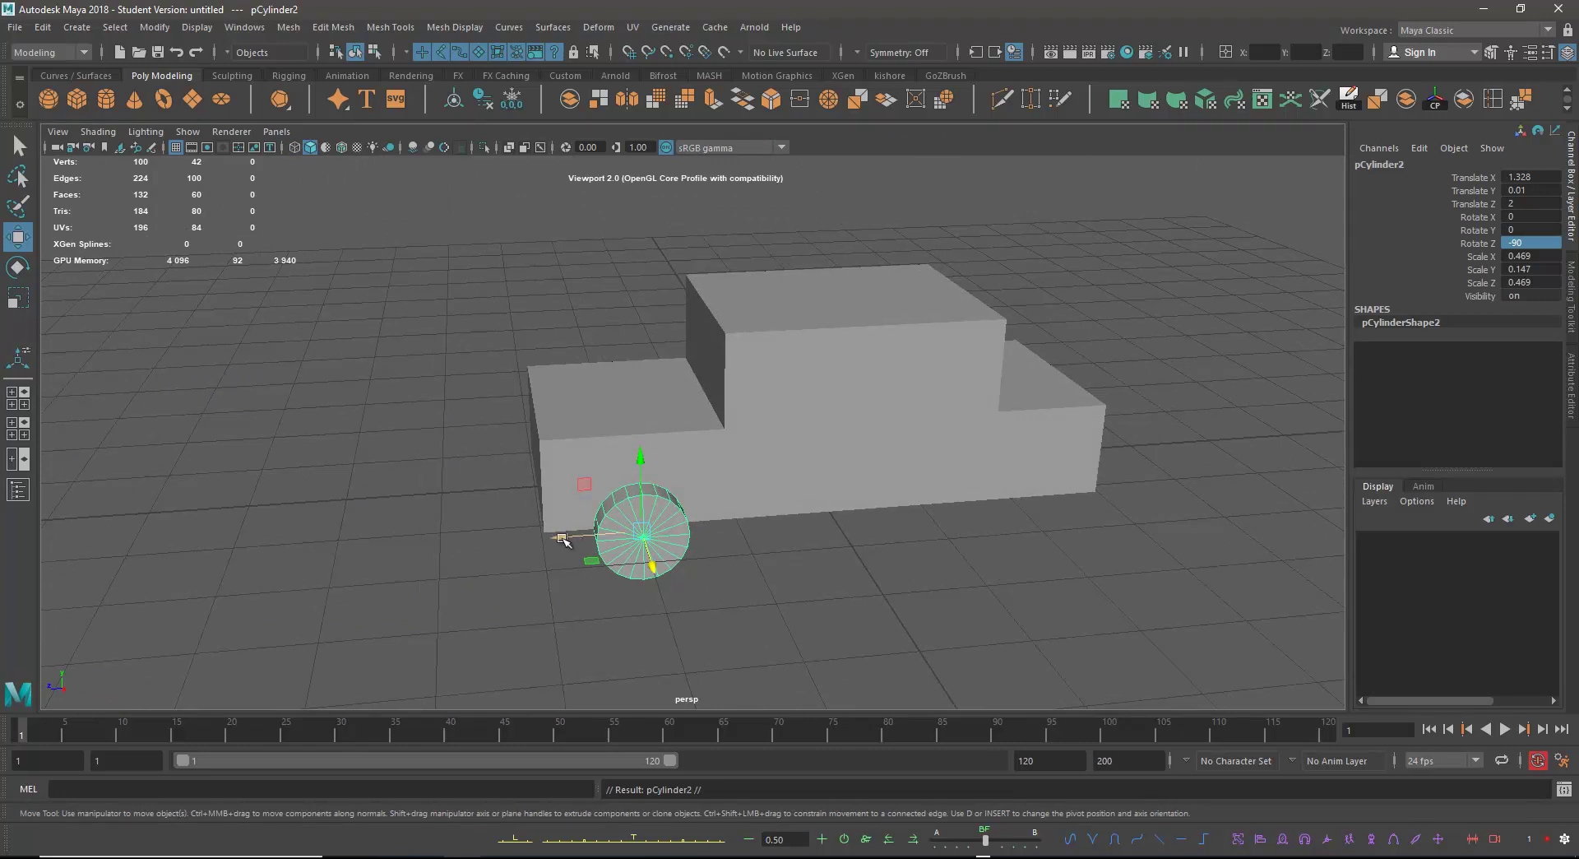
Try moving the duplicate wheel about 4.08 units back along Z and diagonally across the ground plane, undoing both moves.
drag(563, 540, 954, 536)
alt+drag(891, 598, 950, 610)
key(ctrl+z)
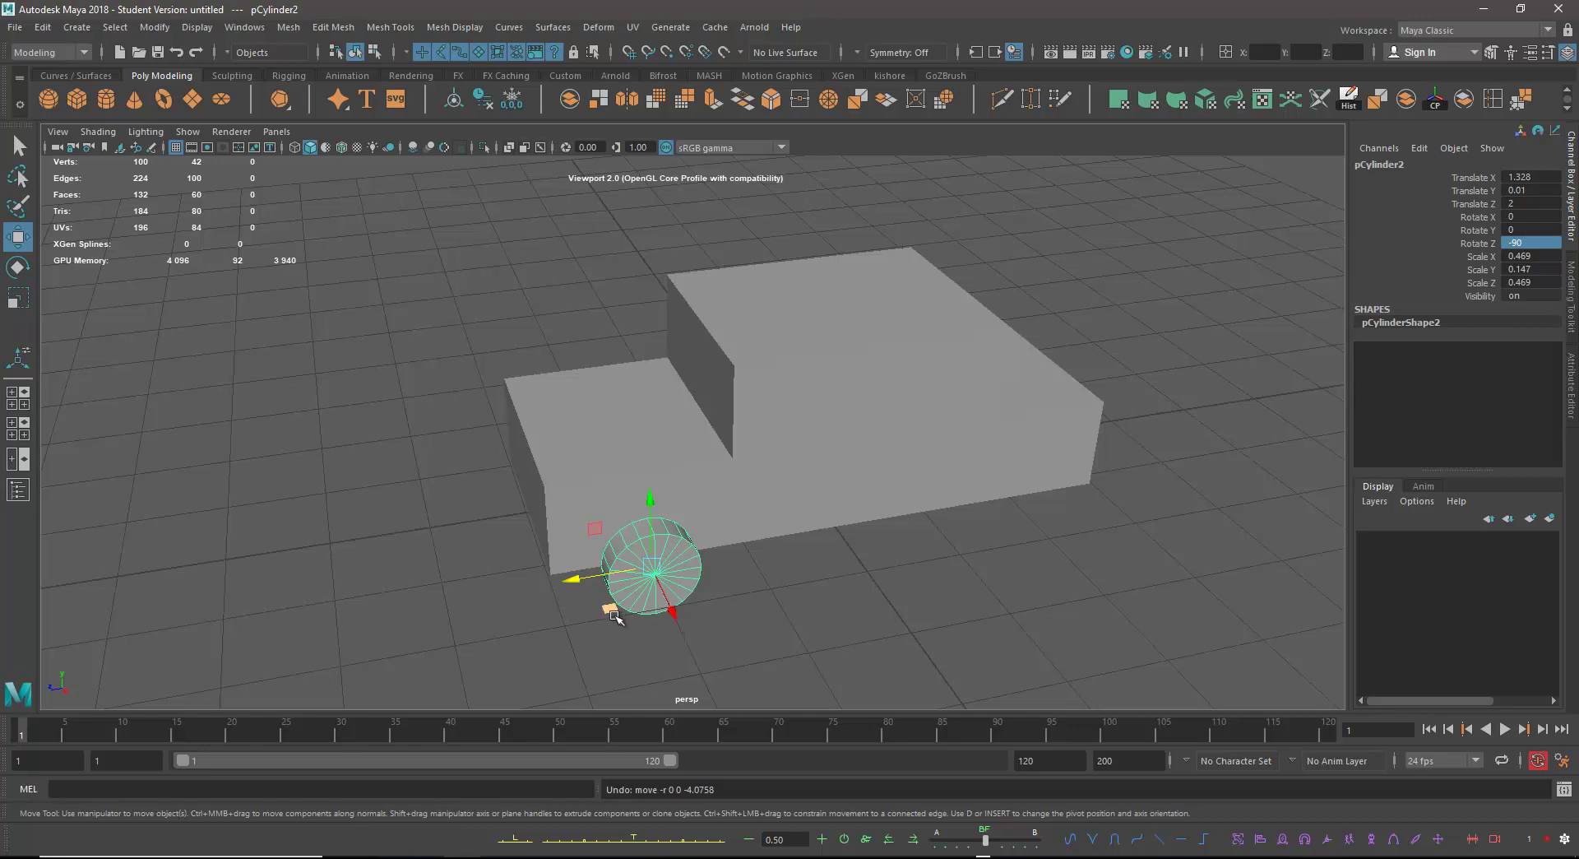
drag(613, 609, 668, 624)
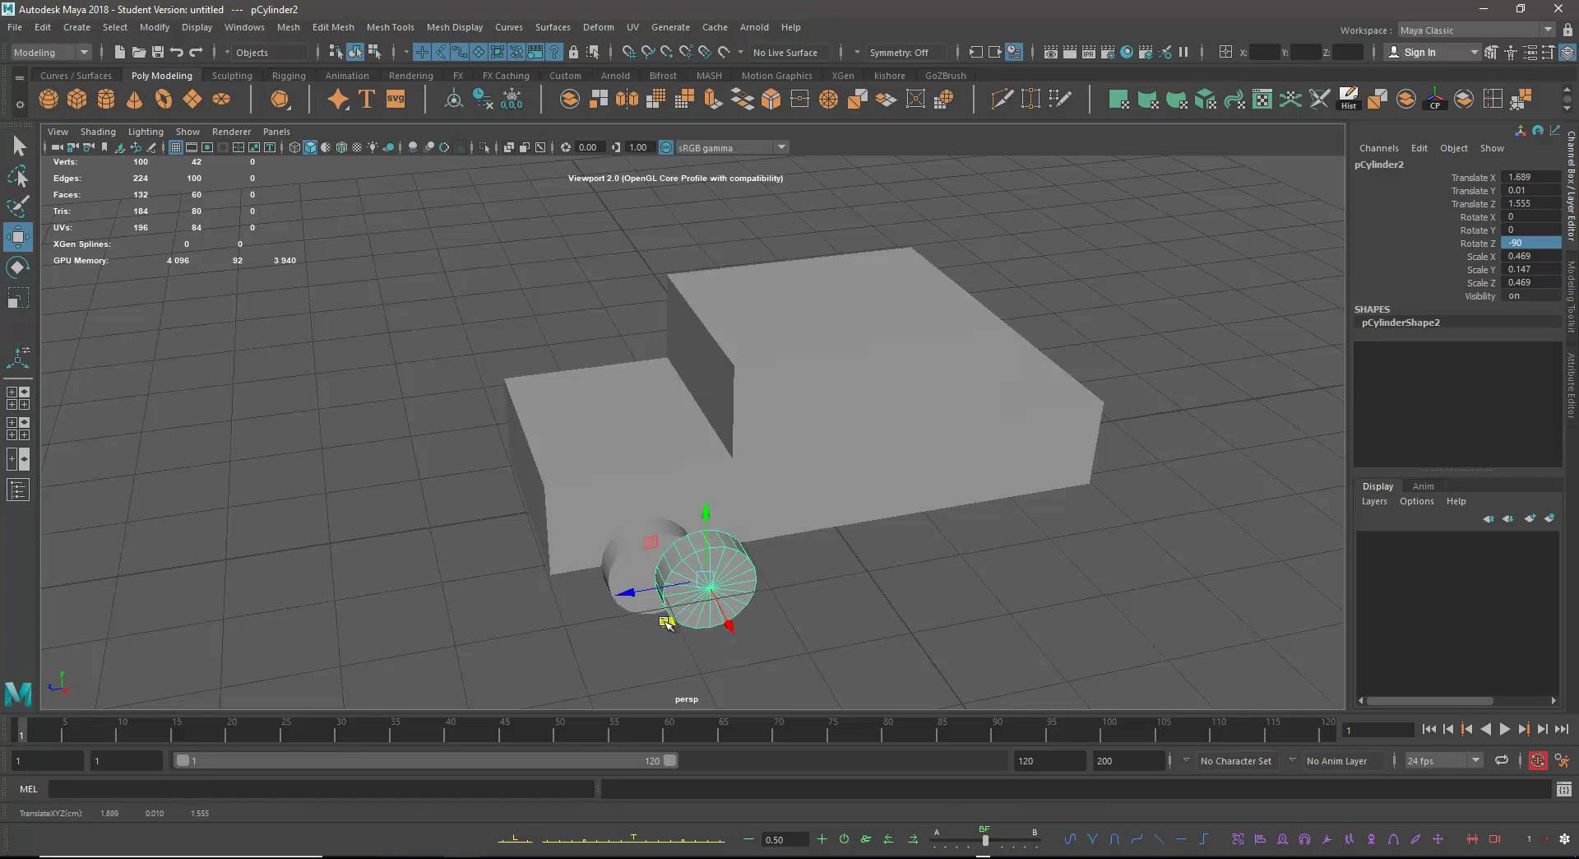
key(ctrl+z)
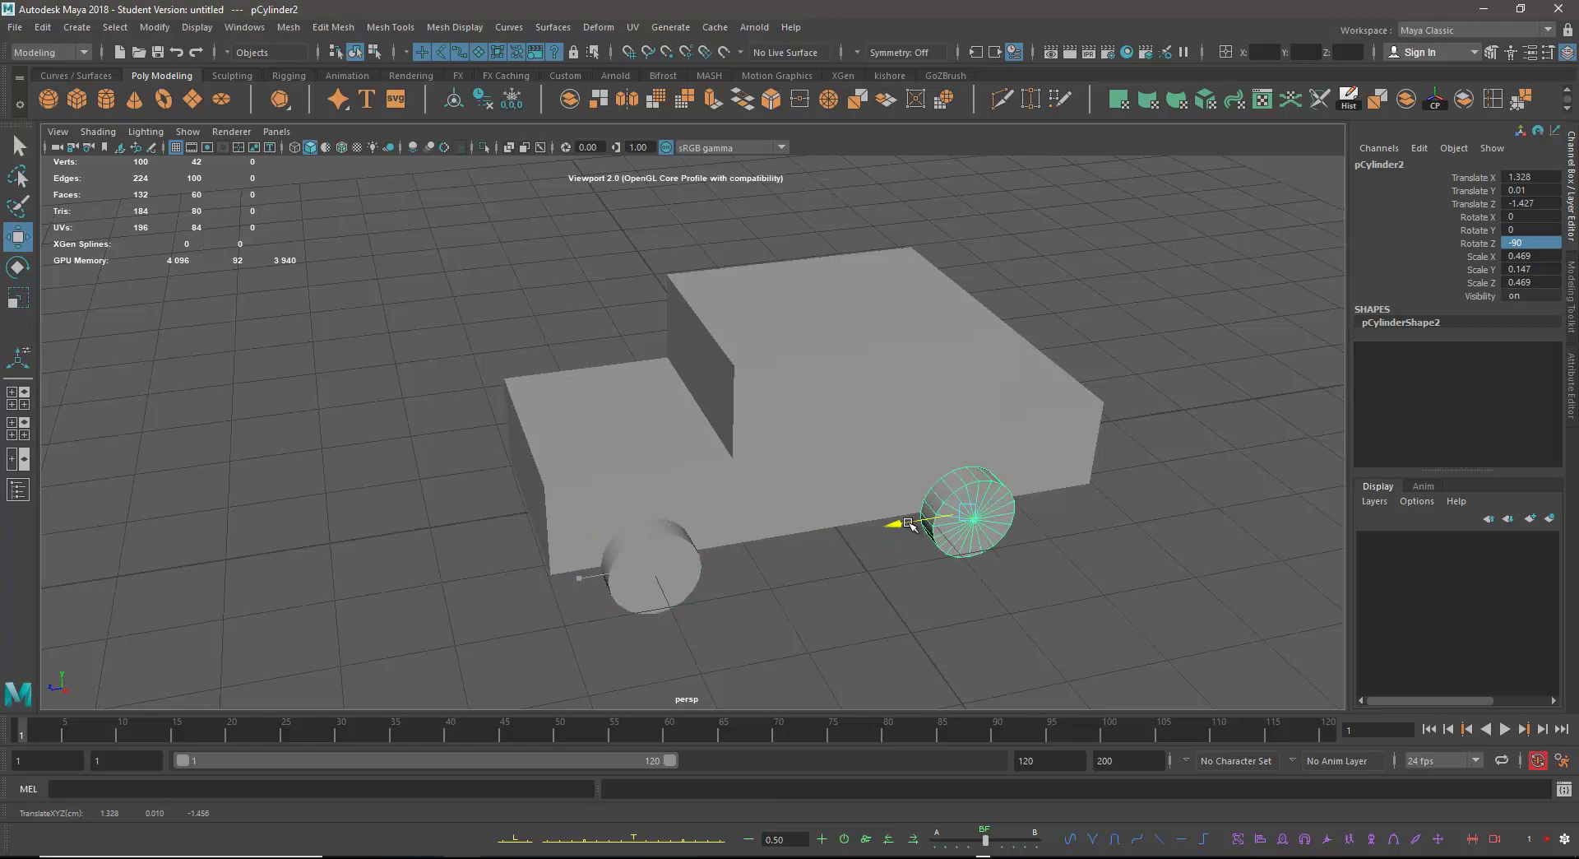
Move the duplicate wheel along Z to the rear of the car body, to about Translate Z -2.292.
drag(871, 530, 738, 564)
alt+drag(908, 596, 869, 608)
alt+drag(1077, 586, 892, 476)
Duplicate the front and rear wheels together and move the copies to the opposite side of the car, to about Translate X -1.347.
click(686, 511)
click(1028, 449)
click(618, 534)
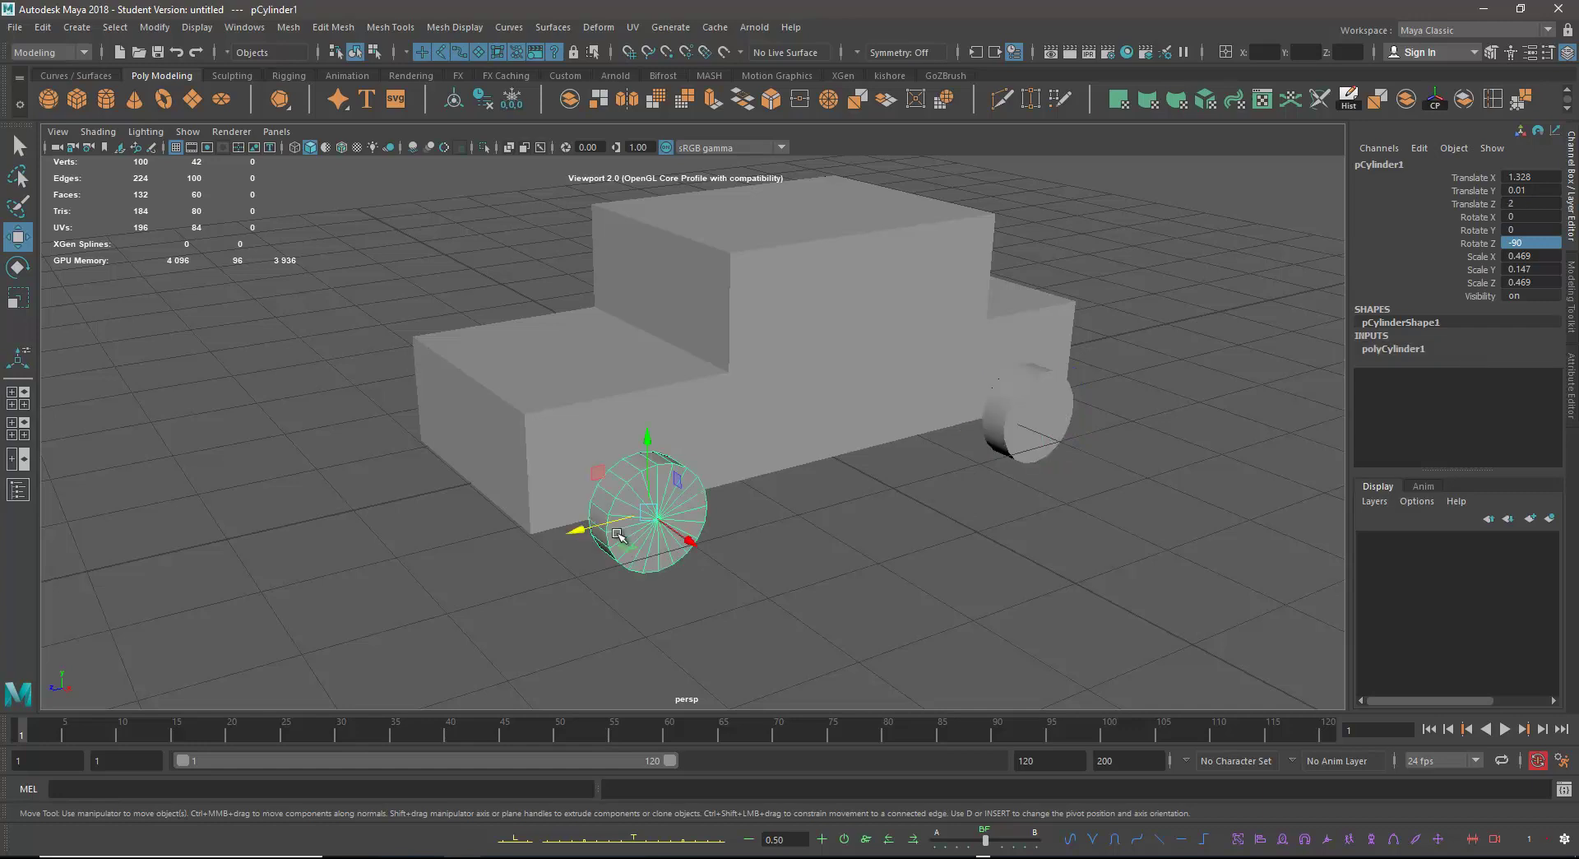
click(1021, 444)
alt+drag(1010, 483, 1002, 475)
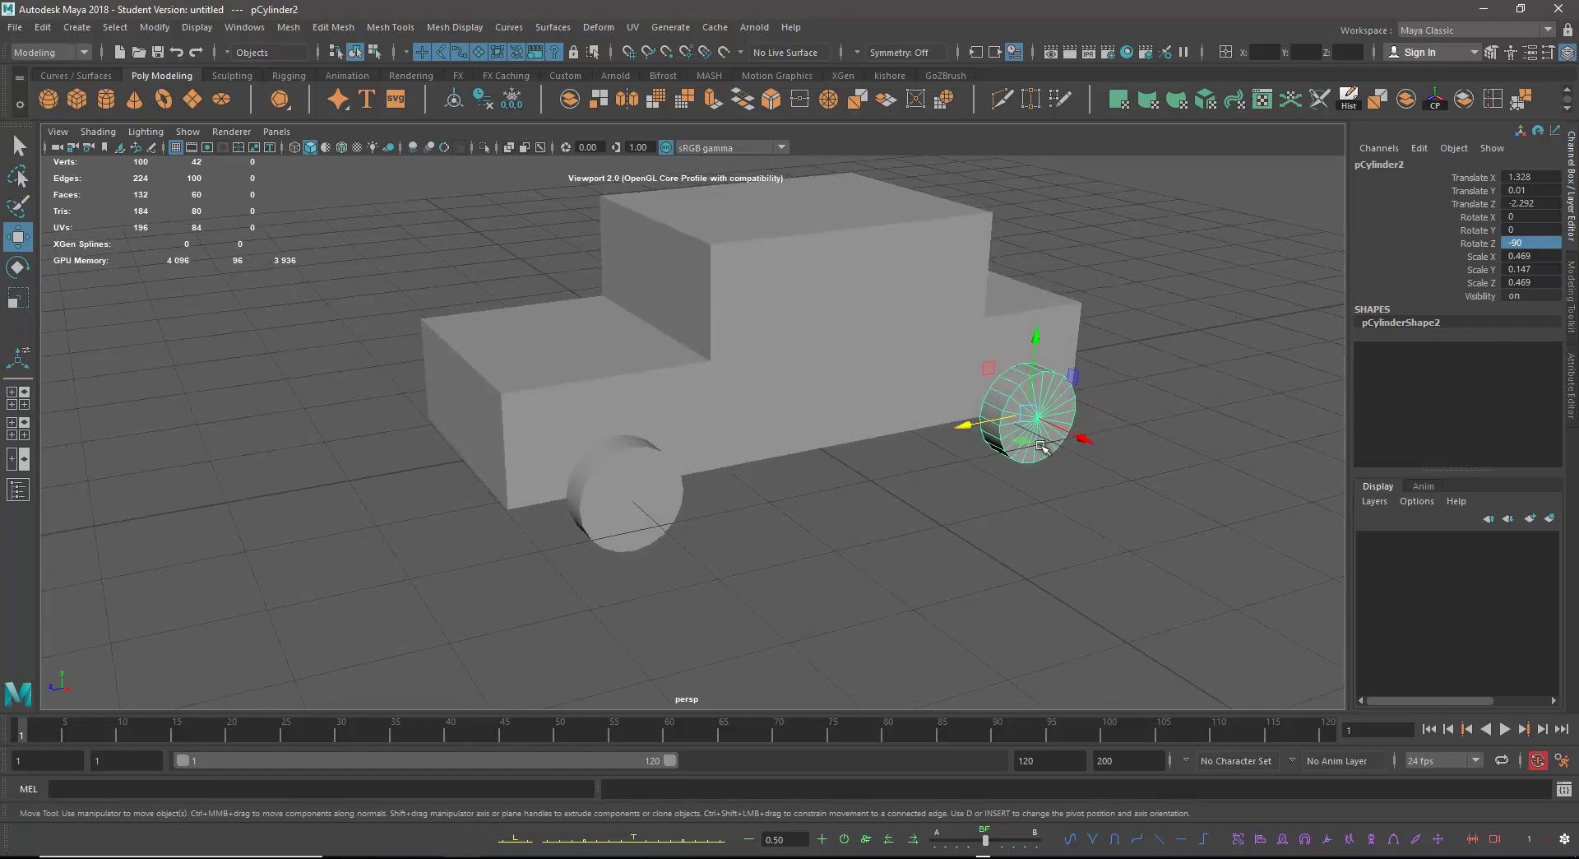
shift+click(668, 504)
alt+drag(817, 553, 641, 530)
key(ctrl+d)
alt+drag(635, 590, 637, 592)
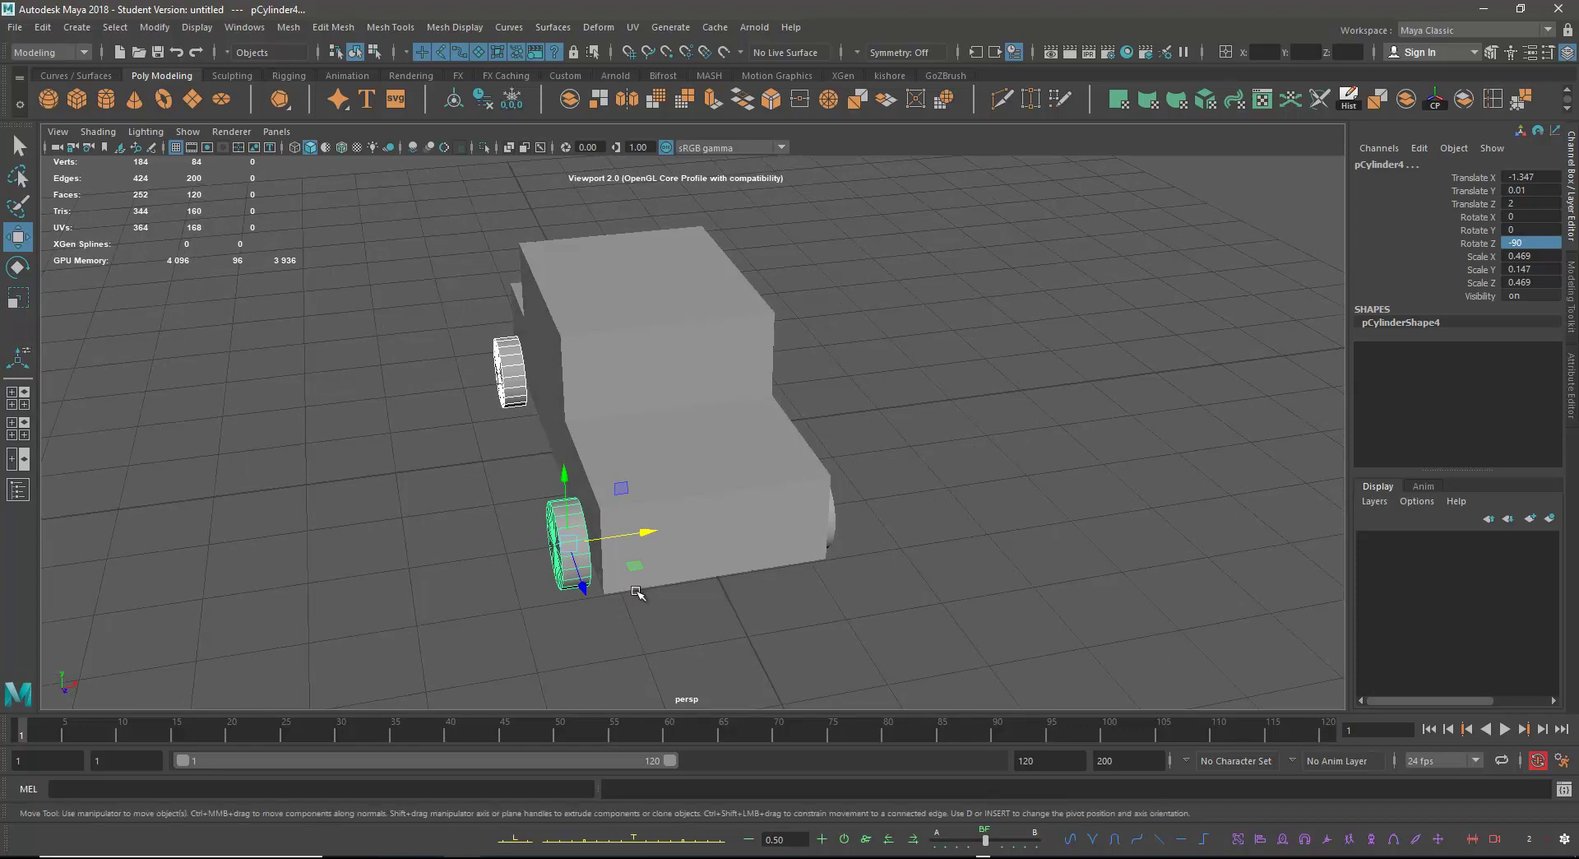
Align the duplicated wheel pair flush with the body side in the front view, at about Translate X -1.324.
alt+drag(699, 607, 676, 564)
alt+middle_drag(676, 564, 668, 562)
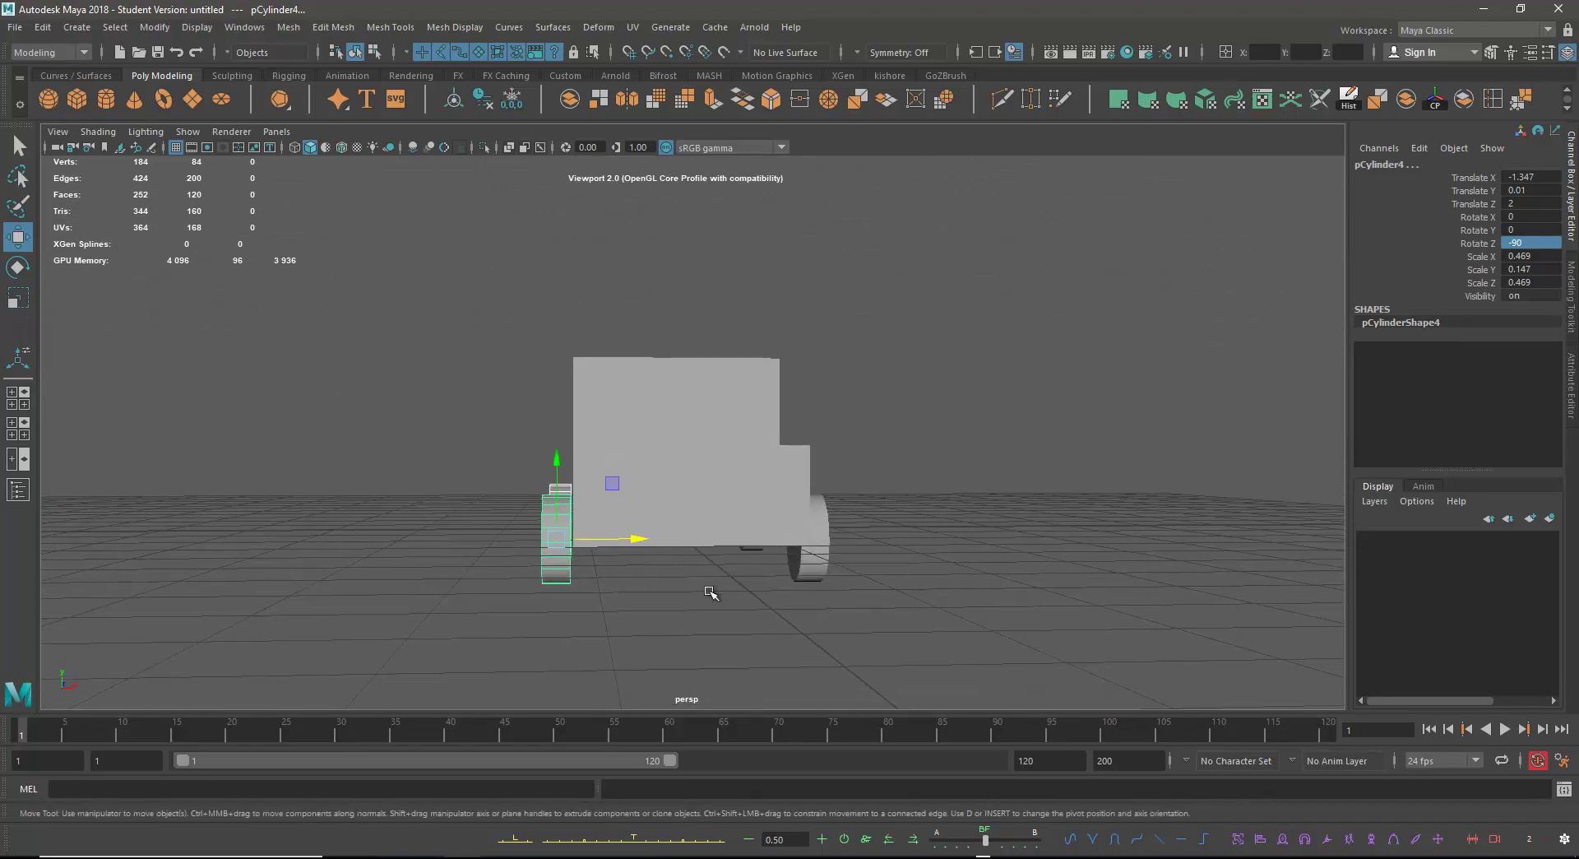
key(space)
key(space)
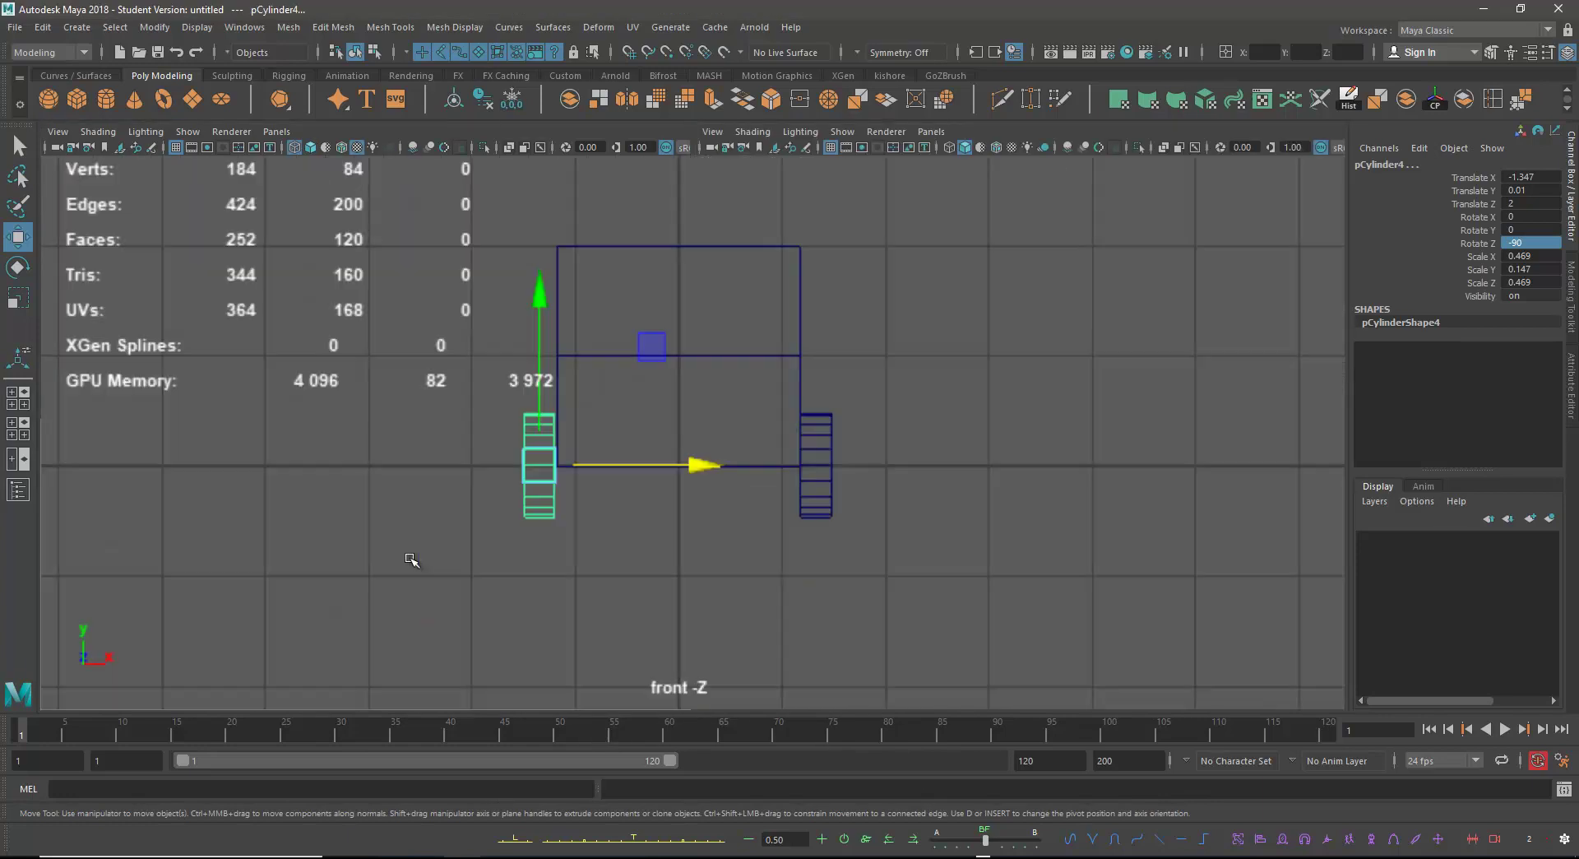
scroll(575, 525, up, 5)
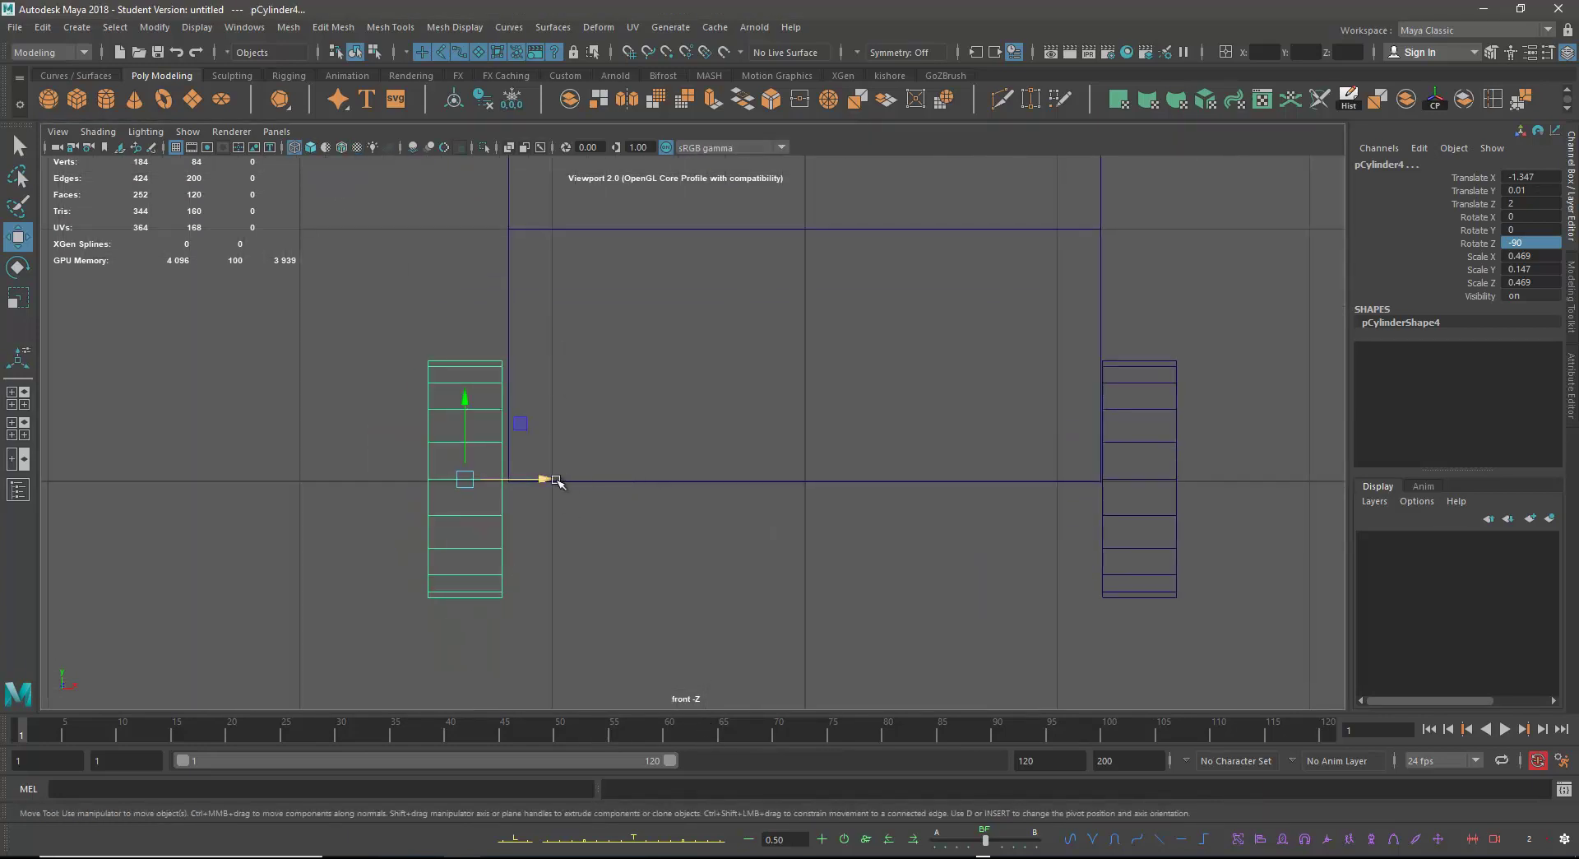
drag(547, 479, 553, 482)
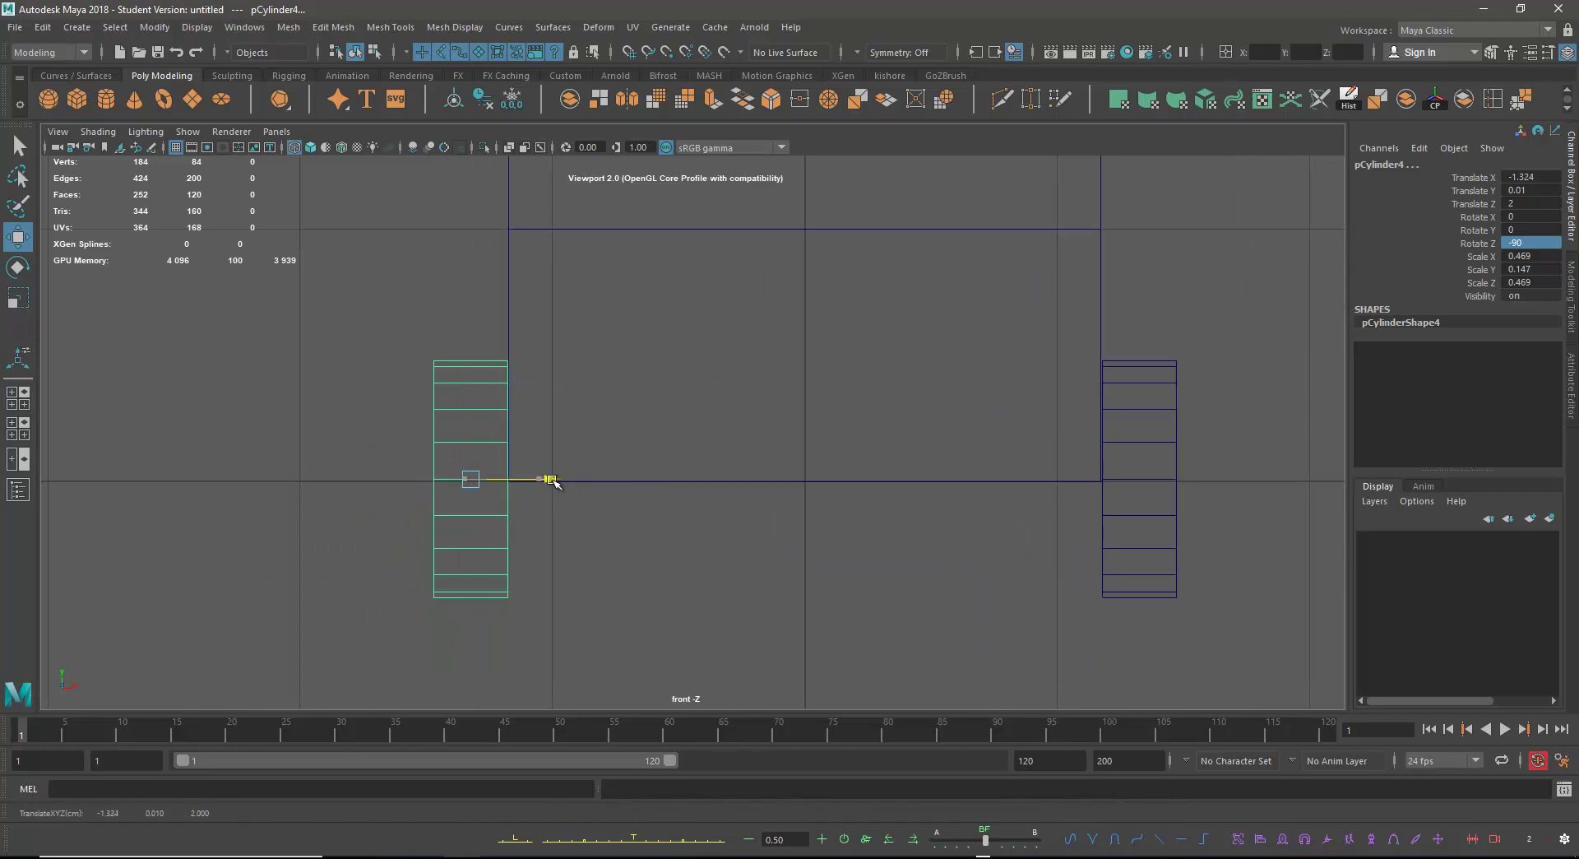
Examine the car with its four wheels from several angles in the perspective view.
key(space)
key(space)
alt+drag(899, 388, 1113, 444)
alt+right_drag(1114, 444, 850, 442)
alt+middle_drag(850, 442, 928, 467)
alt+drag(929, 466, 888, 461)
alt+drag(1019, 461, 955, 397)
alt+drag(1061, 460, 944, 463)
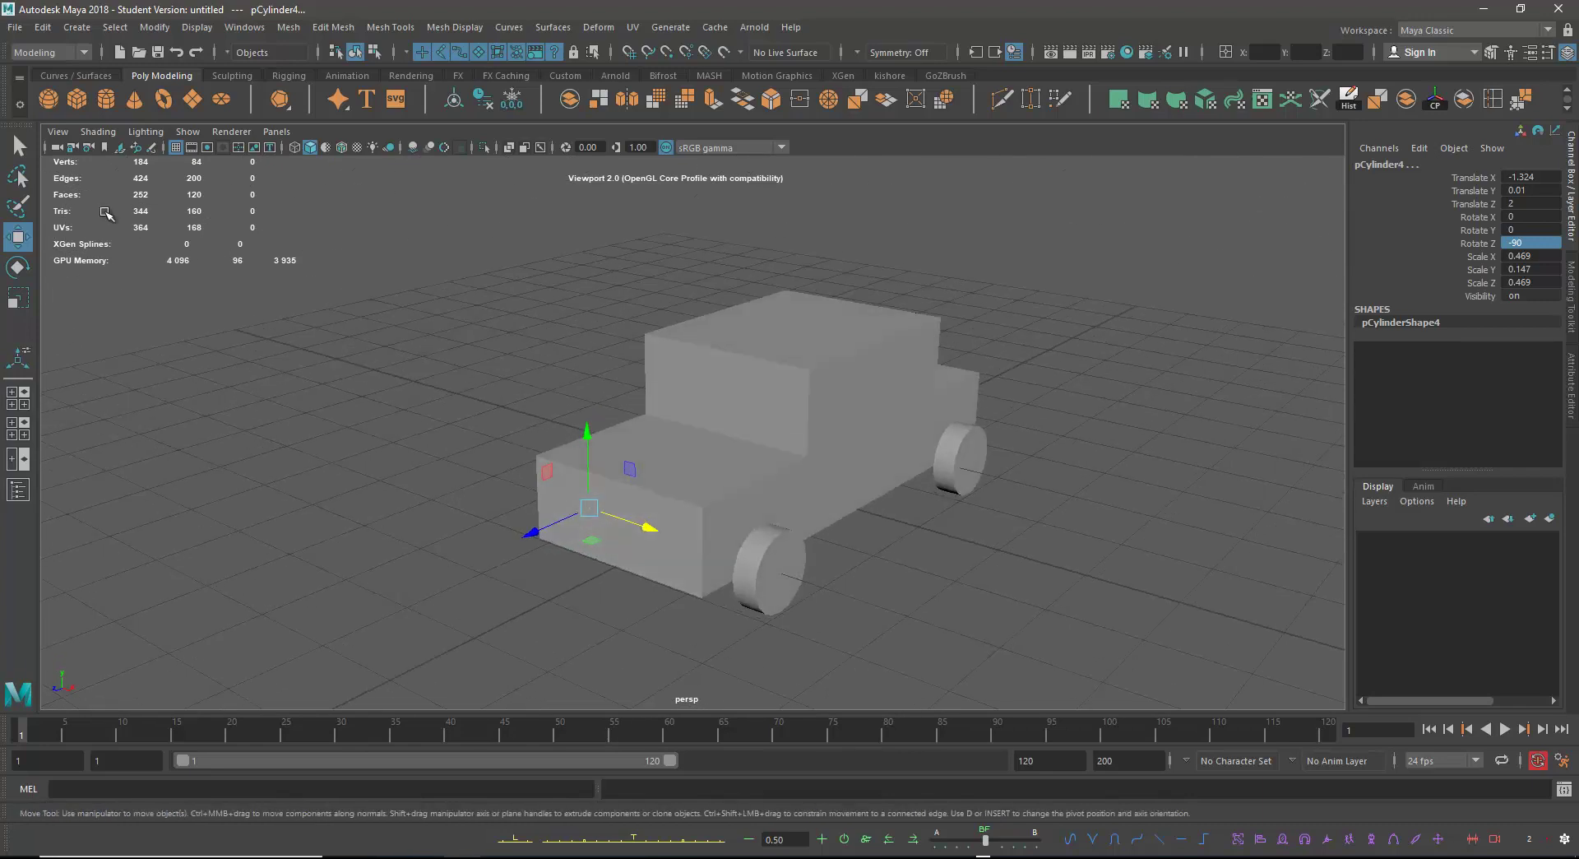
alt+drag(876, 346, 904, 394)
alt+right_drag(904, 395, 832, 352)
alt+drag(710, 391, 702, 373)
drag(529, 300, 934, 518)
click(994, 607)
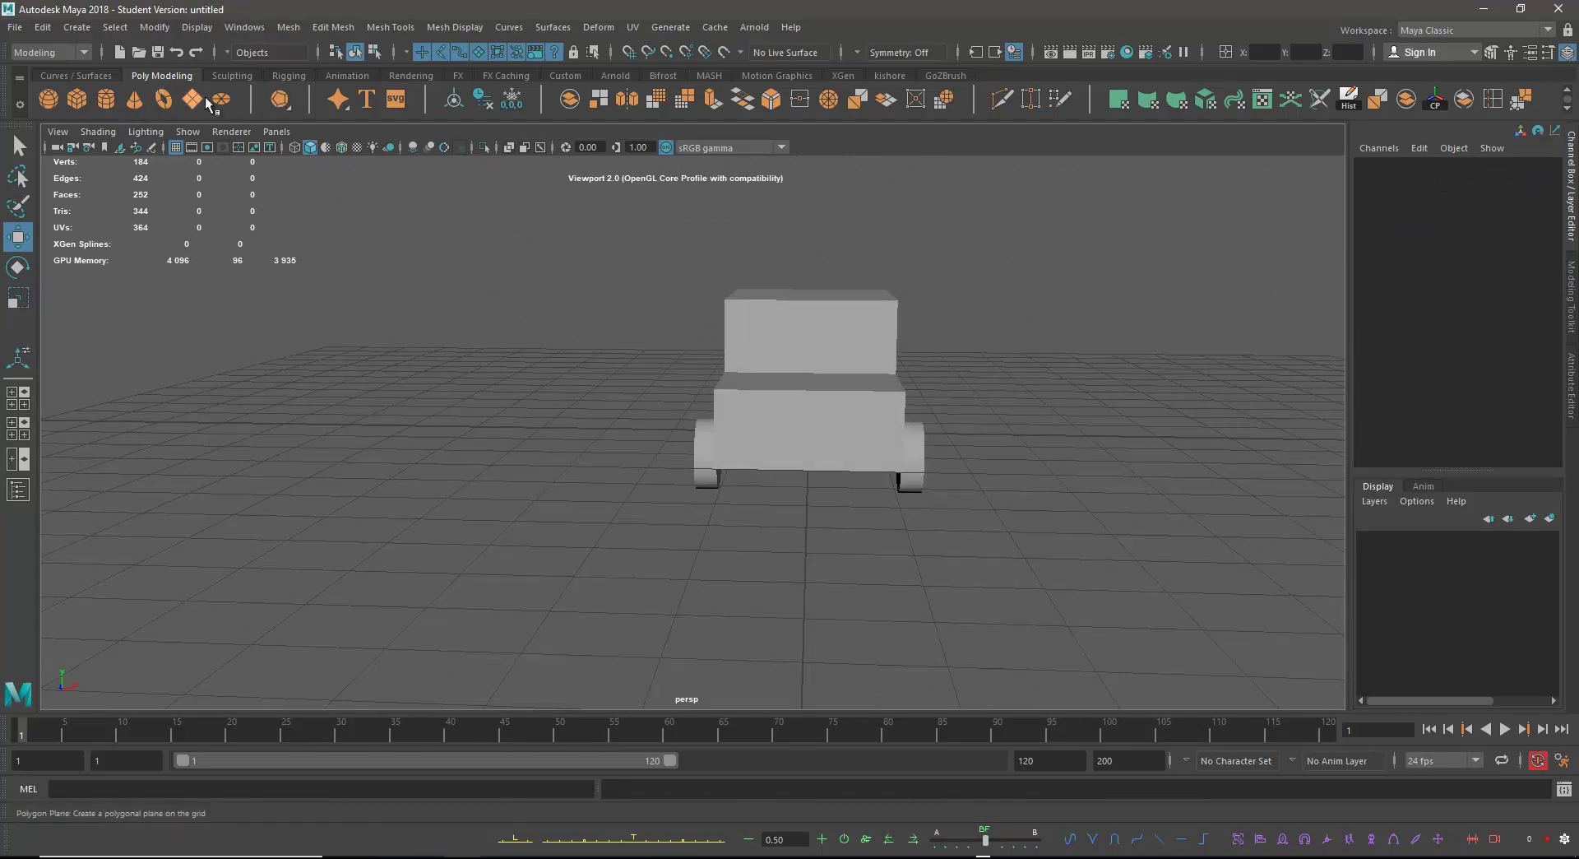
Try adding a platonic solid beside the car at about X -3.078, Y -1.113, Z 2.3, and delete it.
click(278, 100)
alt+drag(575, 428, 660, 430)
drag(809, 433, 550, 510)
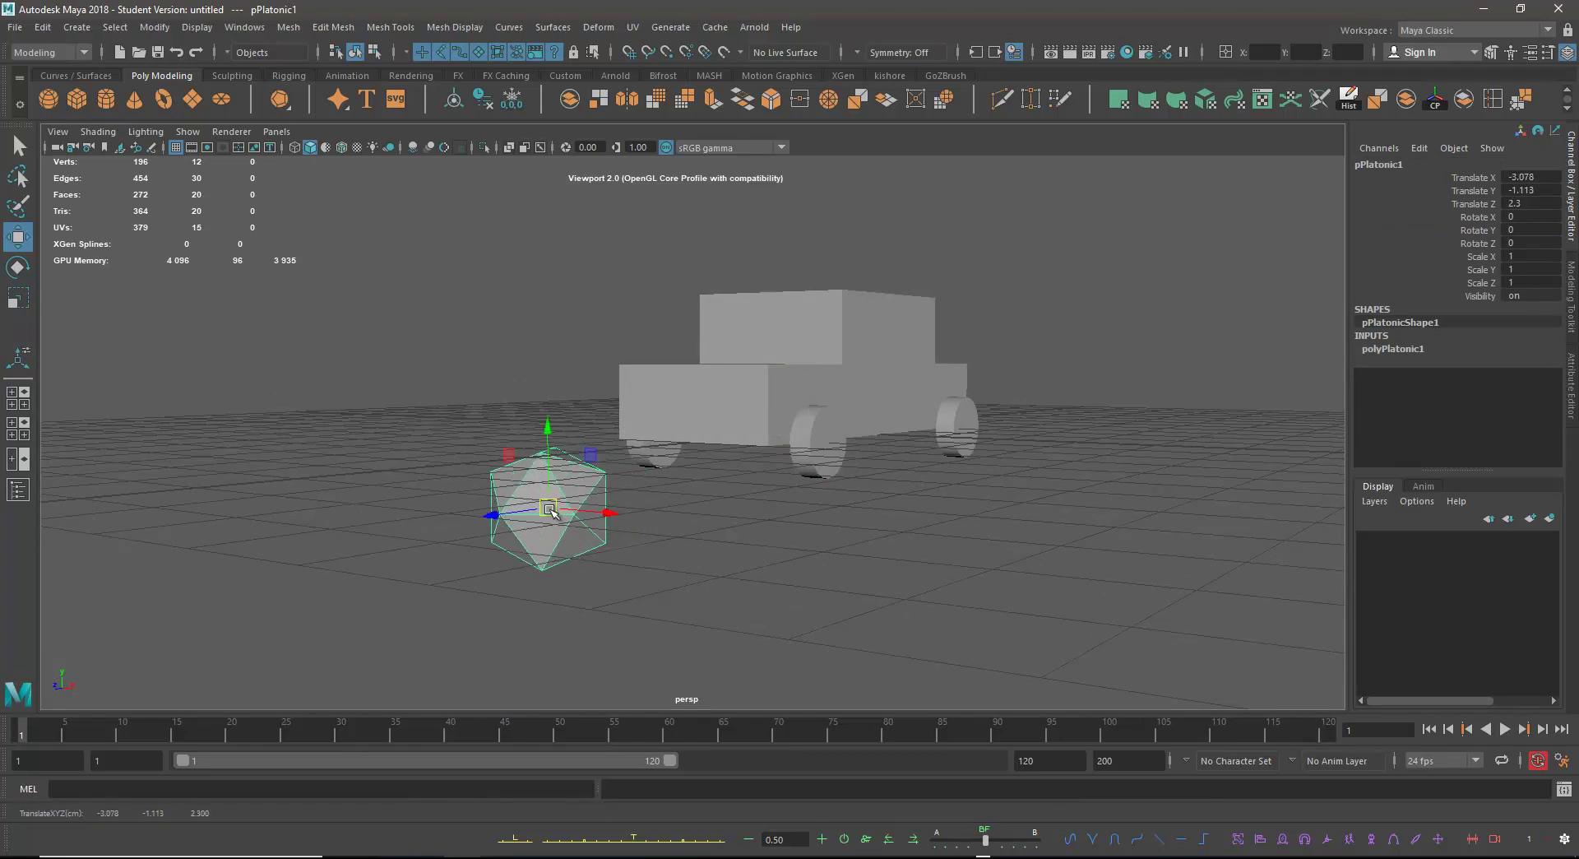
key(Delete)
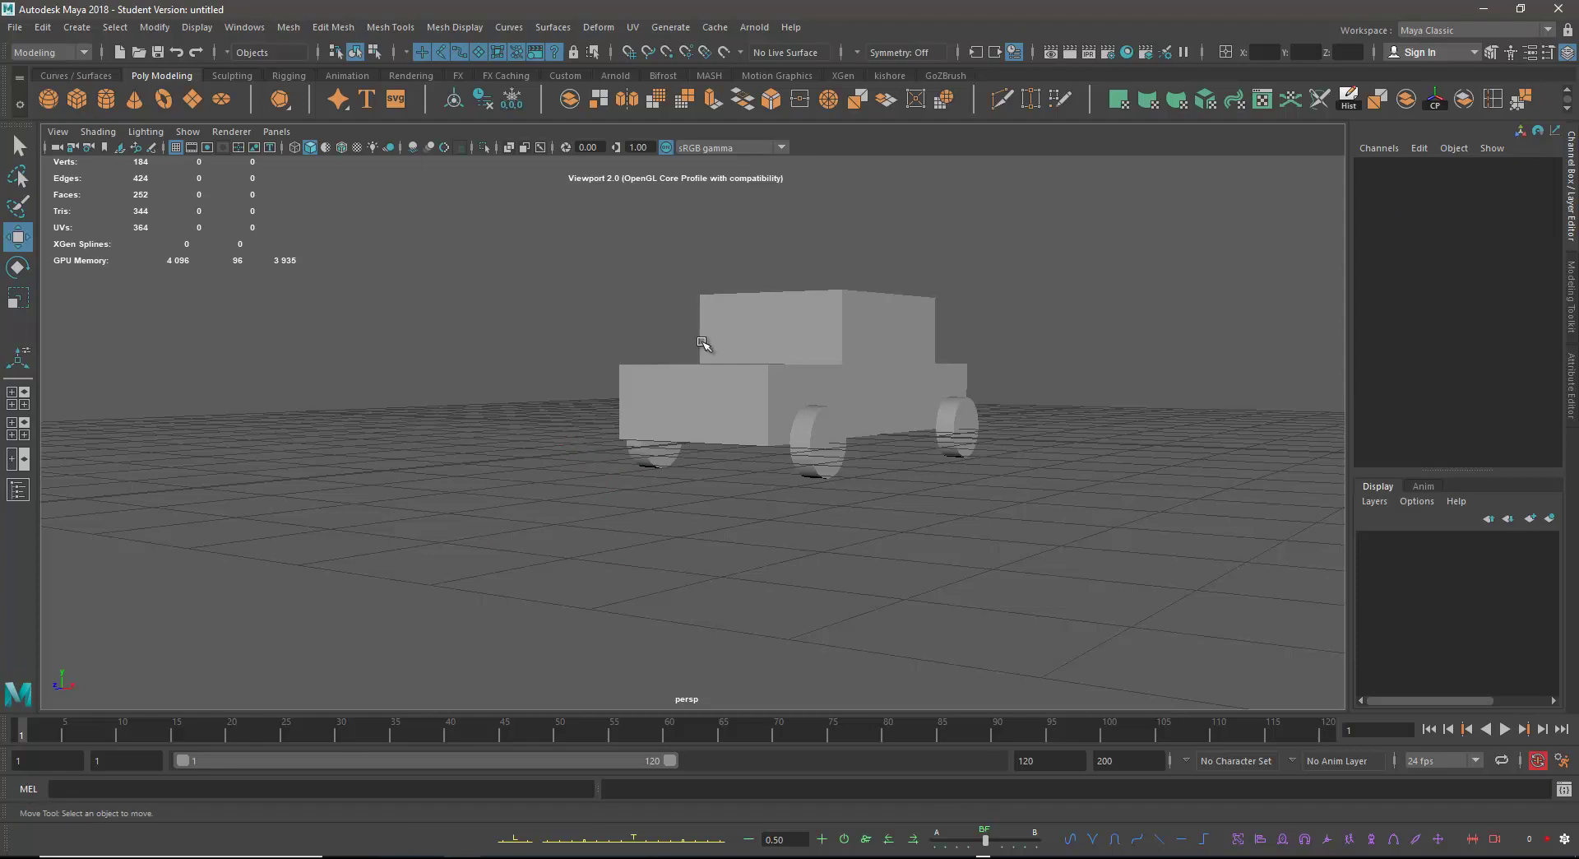
Duplicate the upper box in front of the car at about Z 3.538 and scale the copy to about 0.52, 0.222, 0.142.
click(880, 342)
alt+drag(881, 342, 973, 451)
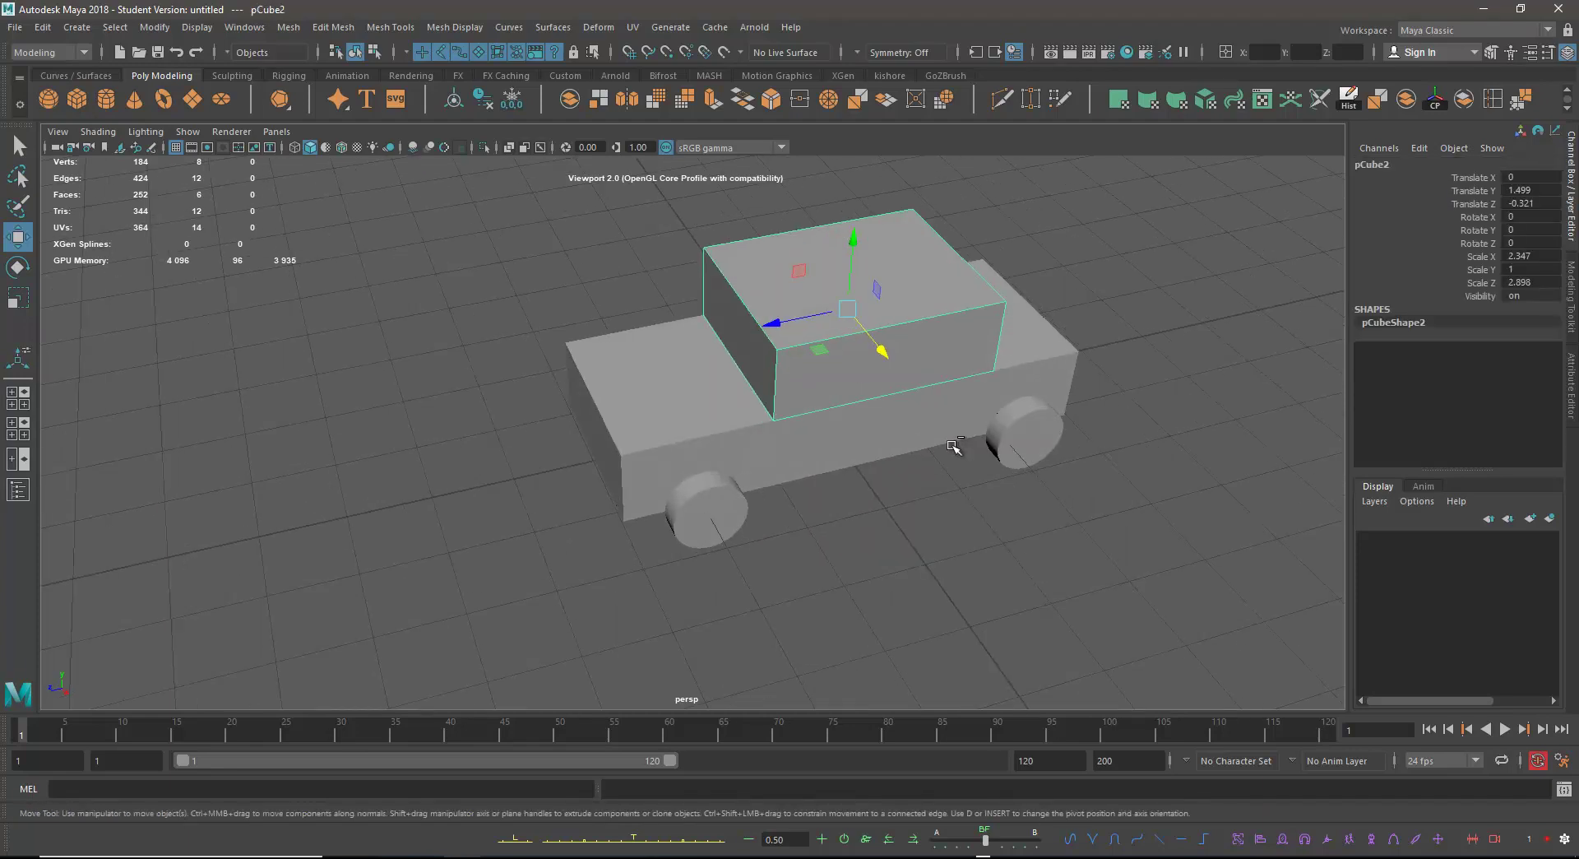
drag(782, 320, 486, 398)
key(r)
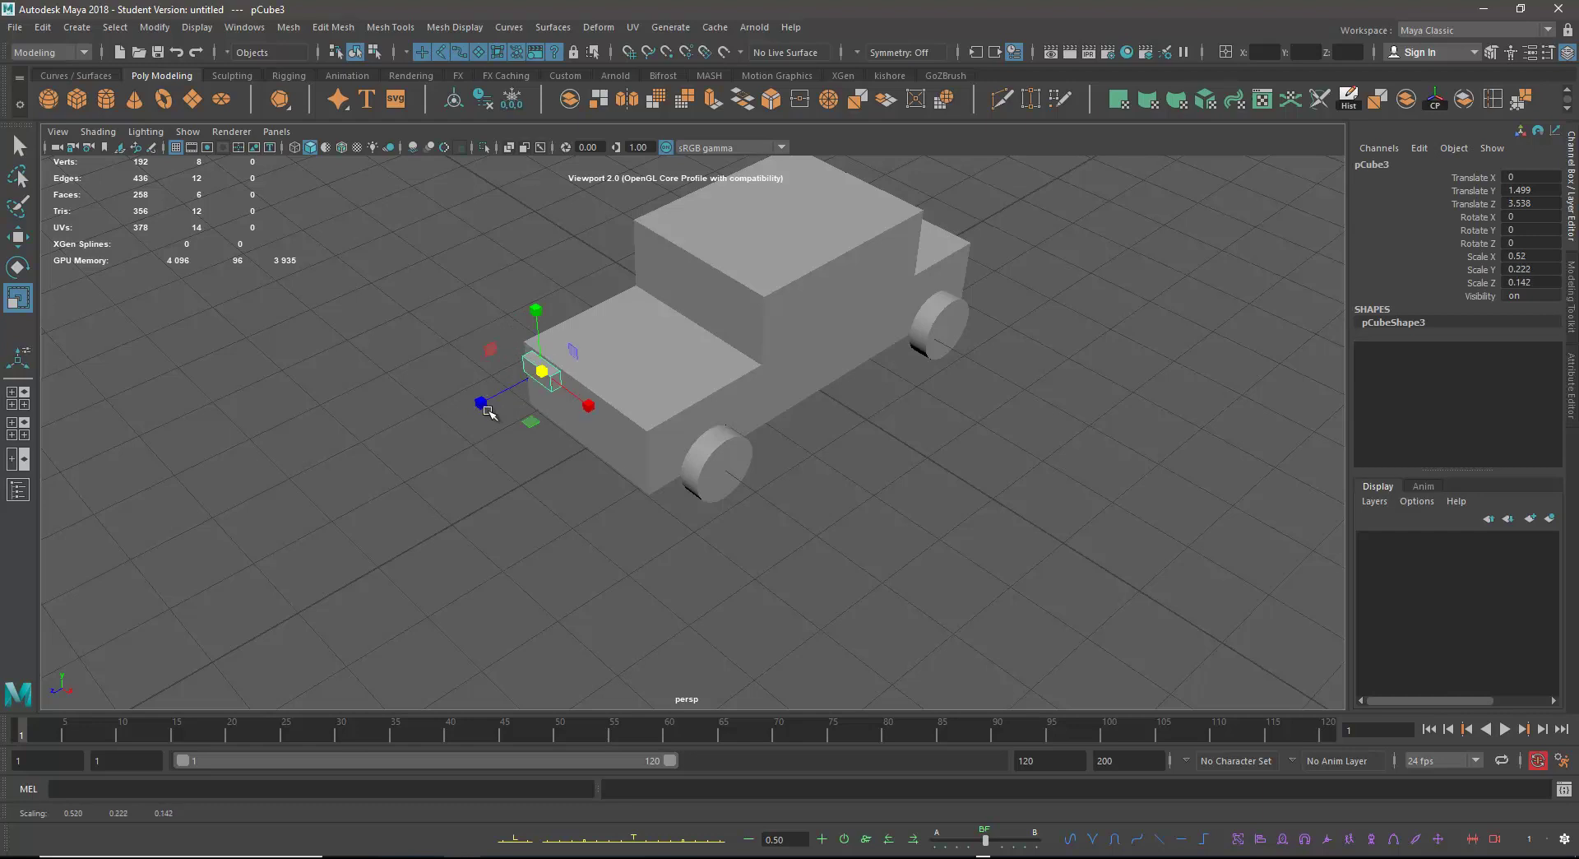
Move the small box toward one front corner of the car as a headlight, to about X -0.783, Y 0.75, Z 3.193.
key(w)
alt+drag(628, 458, 741, 434)
alt+drag(741, 460, 871, 539)
scroll(837, 460, up, 3)
alt+middle_drag(835, 459, 835, 492)
drag(873, 459, 807, 465)
alt+drag(763, 476, 913, 463)
alt+drag(849, 503, 672, 505)
alt+drag(944, 510, 916, 481)
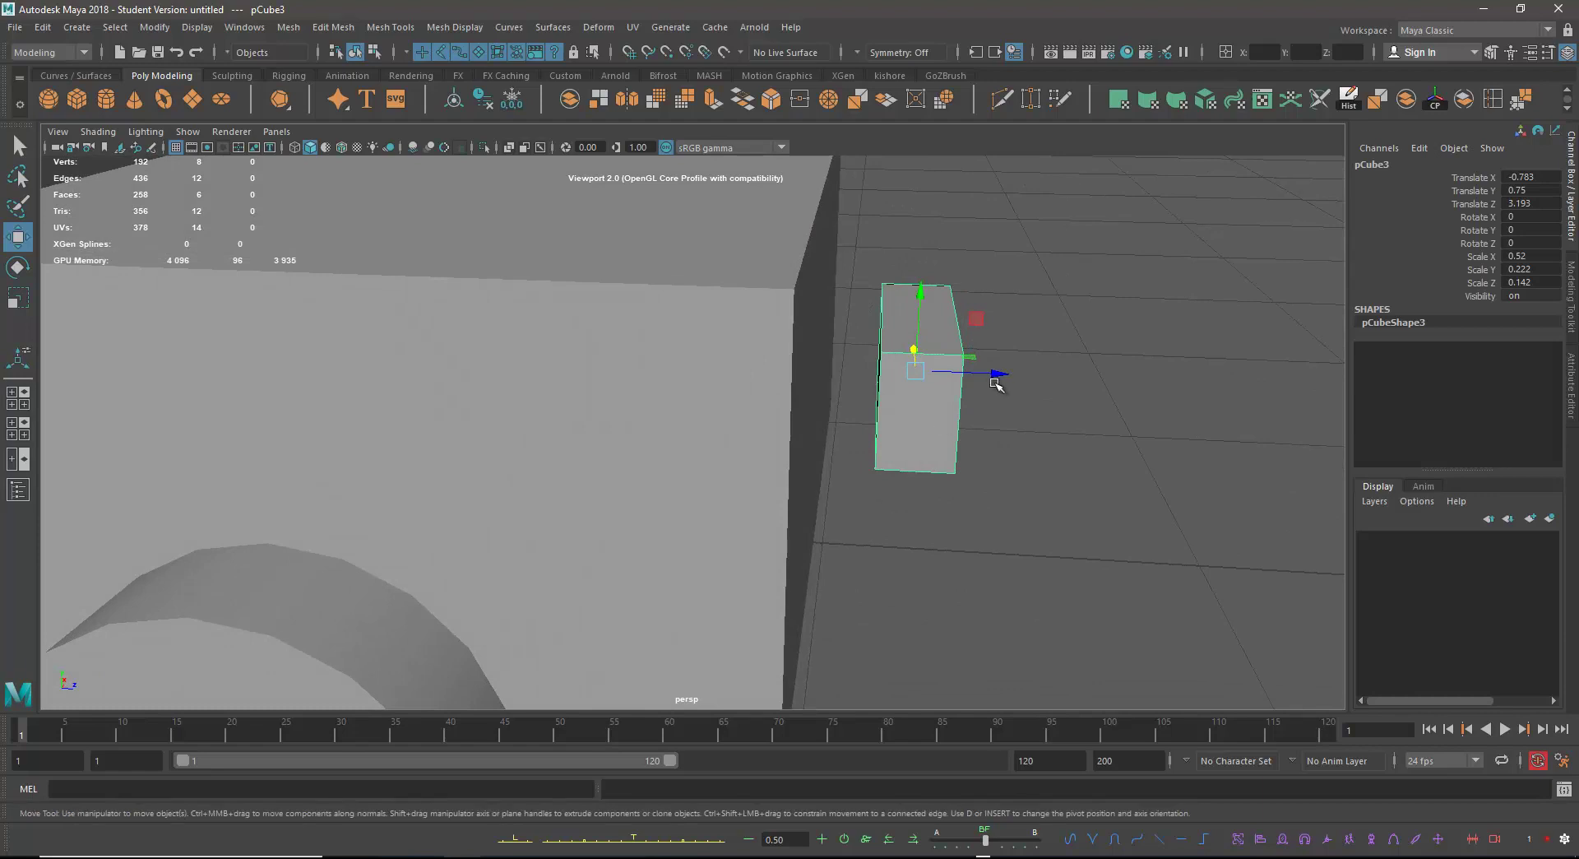
Move the small headlight box back against the car's front face, to about Translate Z 3.039.
alt+right_drag(887, 382, 841, 415)
alt+drag(840, 415, 862, 391)
drag(1024, 450, 918, 447)
Examine the headlight box's placement on the car's front from several angles and distances.
alt+right_drag(918, 446, 649, 455)
alt+drag(649, 455, 378, 508)
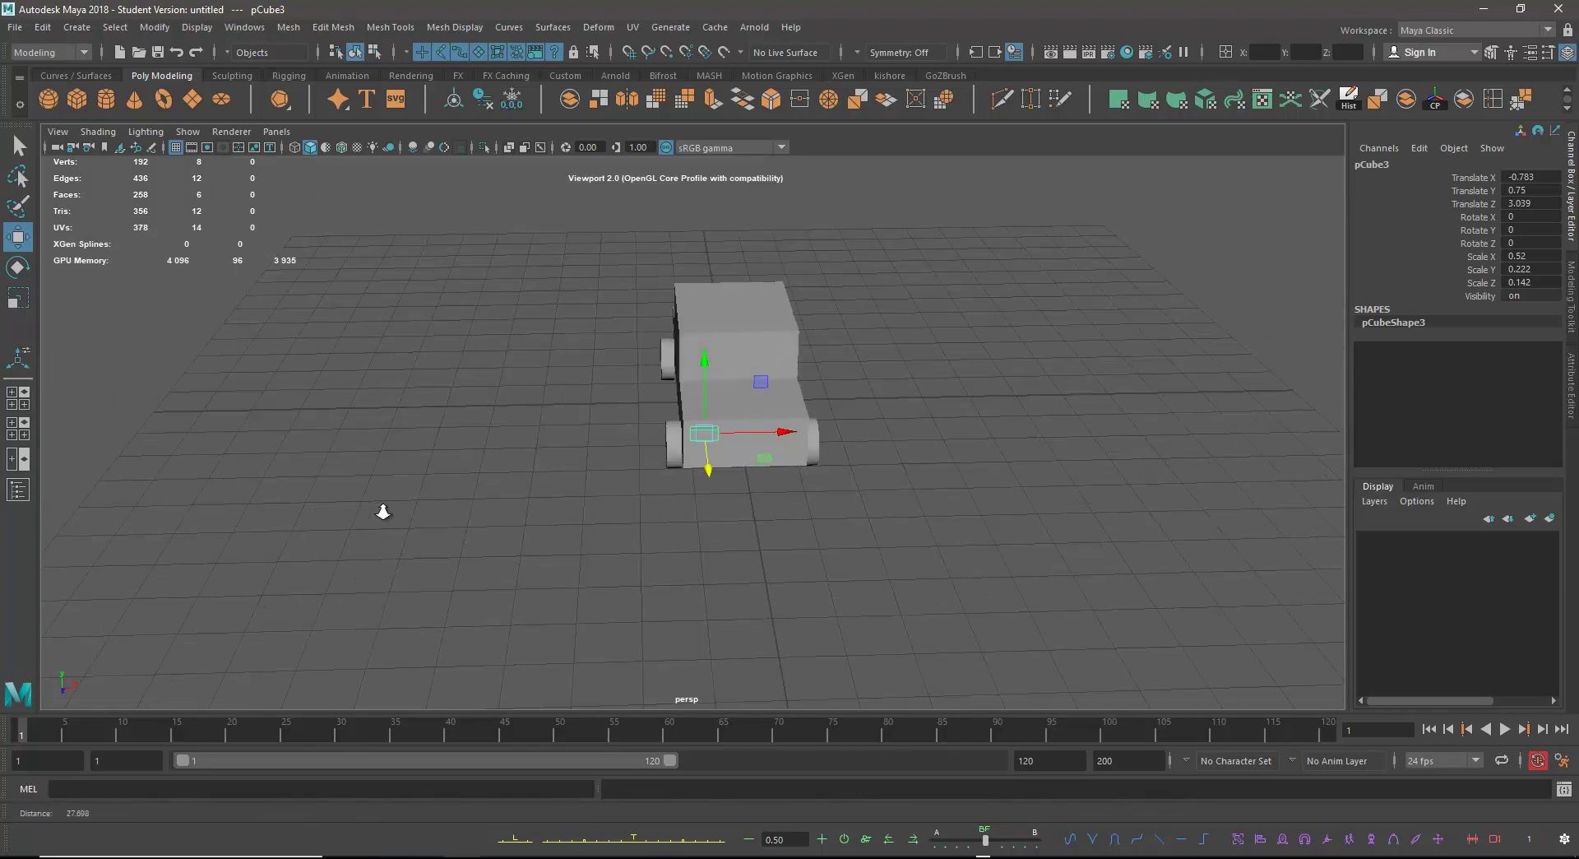
alt+right_drag(377, 507, 691, 527)
alt+middle_drag(691, 526, 554, 539)
alt+drag(554, 540, 502, 518)
alt+right_drag(609, 503, 658, 498)
mouse_move(659, 497)
alt+mouse_down()
mouse_move(662, 559)
mouse_move(682, 503)
alt+mouse_up()
alt+middle_drag(683, 503, 749, 440)
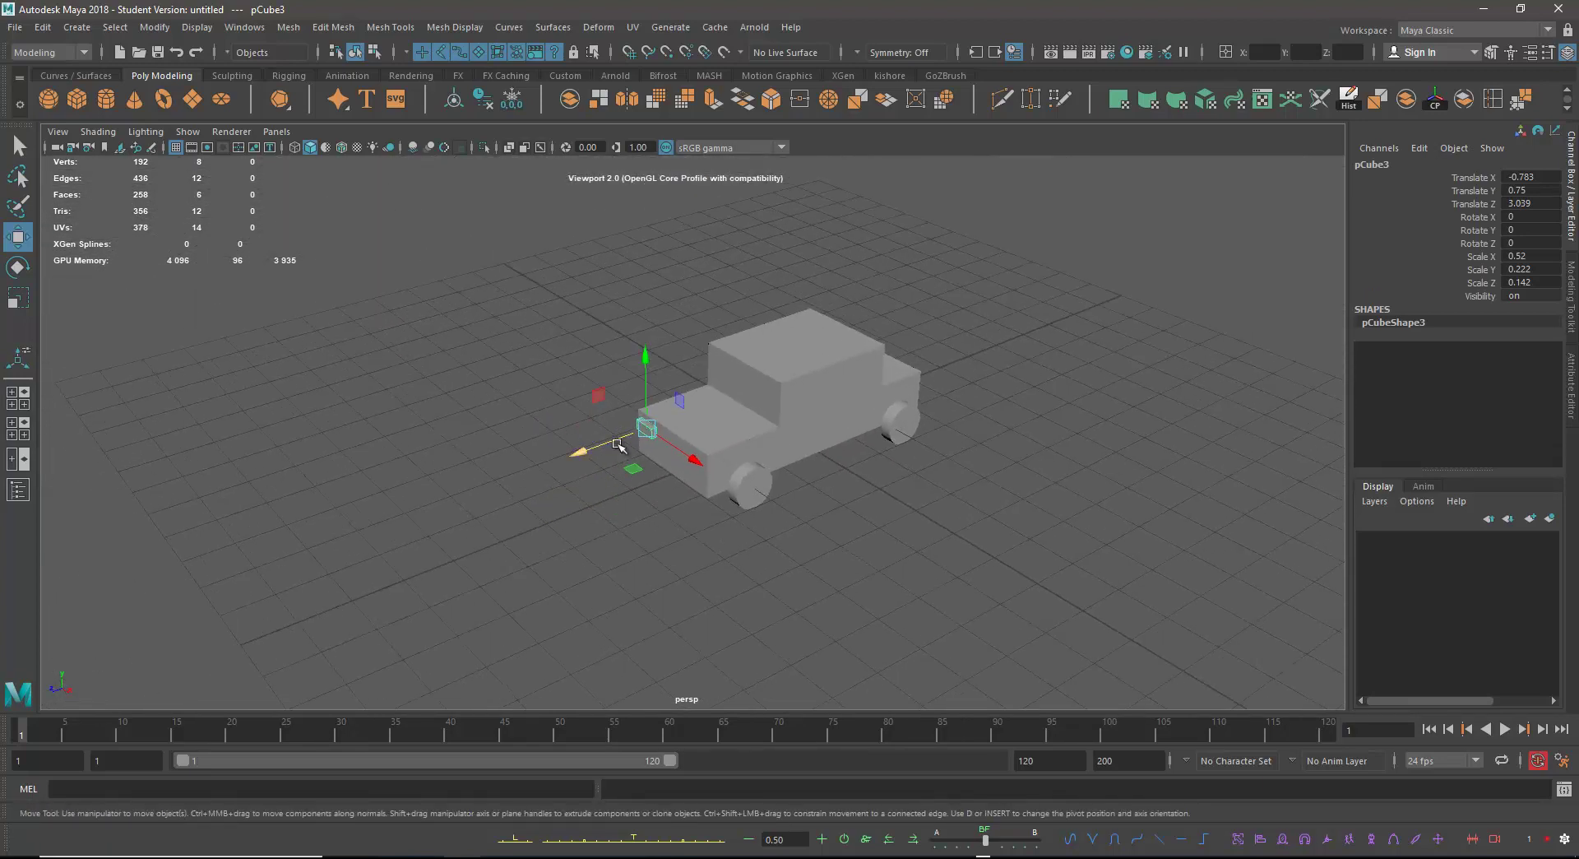
Duplicate the headlight box and move the copy to the opposite front corner, at about X 0.832, Y 0.83, Z 3.013.
drag(595, 445, 515, 474)
drag(625, 493, 698, 534)
alt+drag(832, 521, 731, 458)
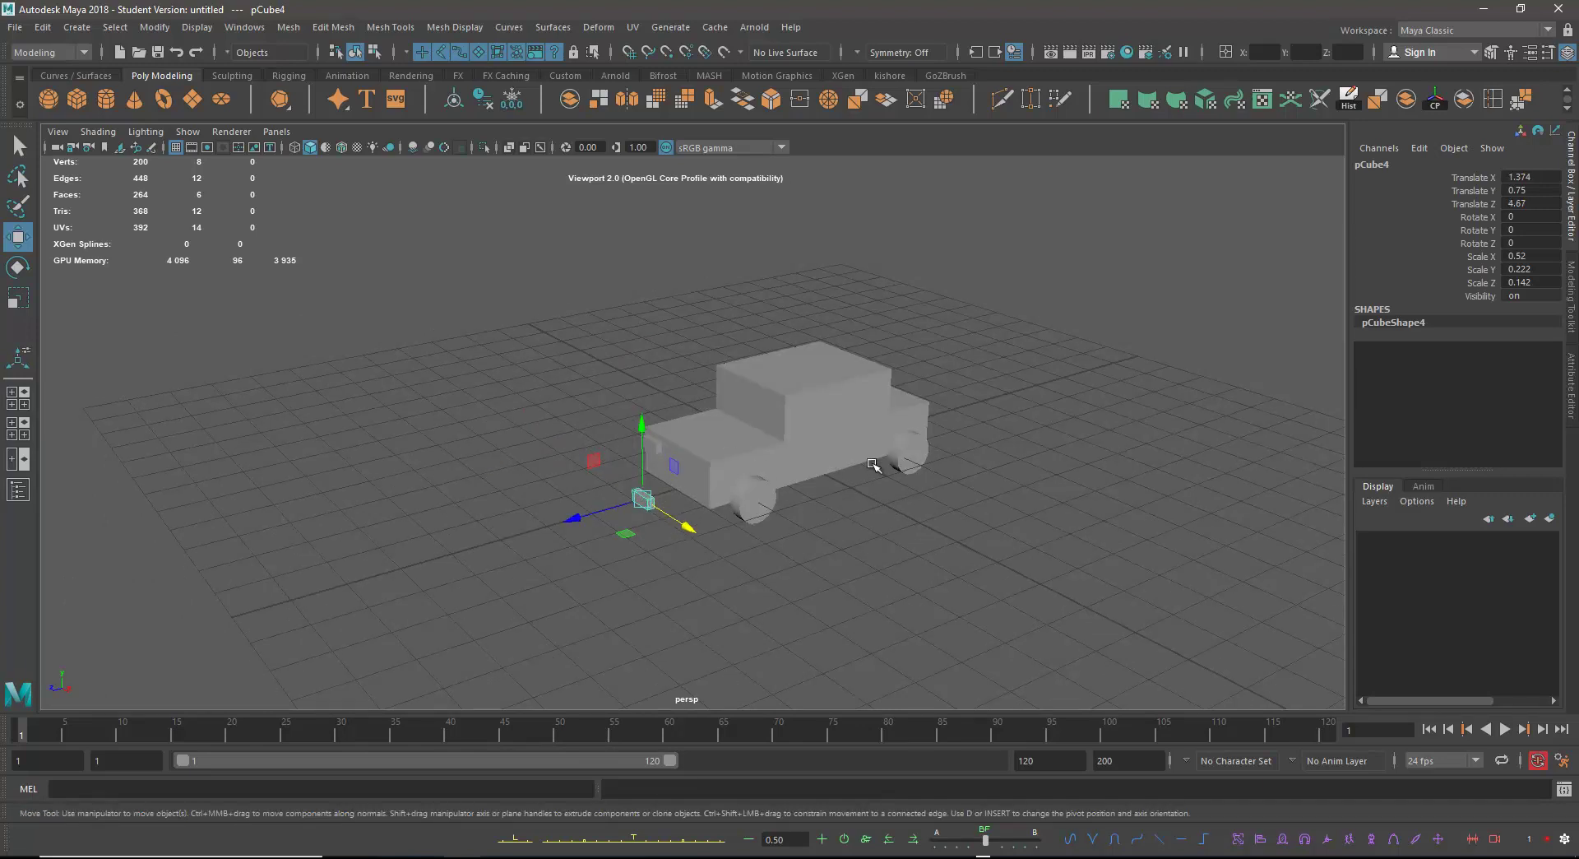
drag(618, 493, 594, 511)
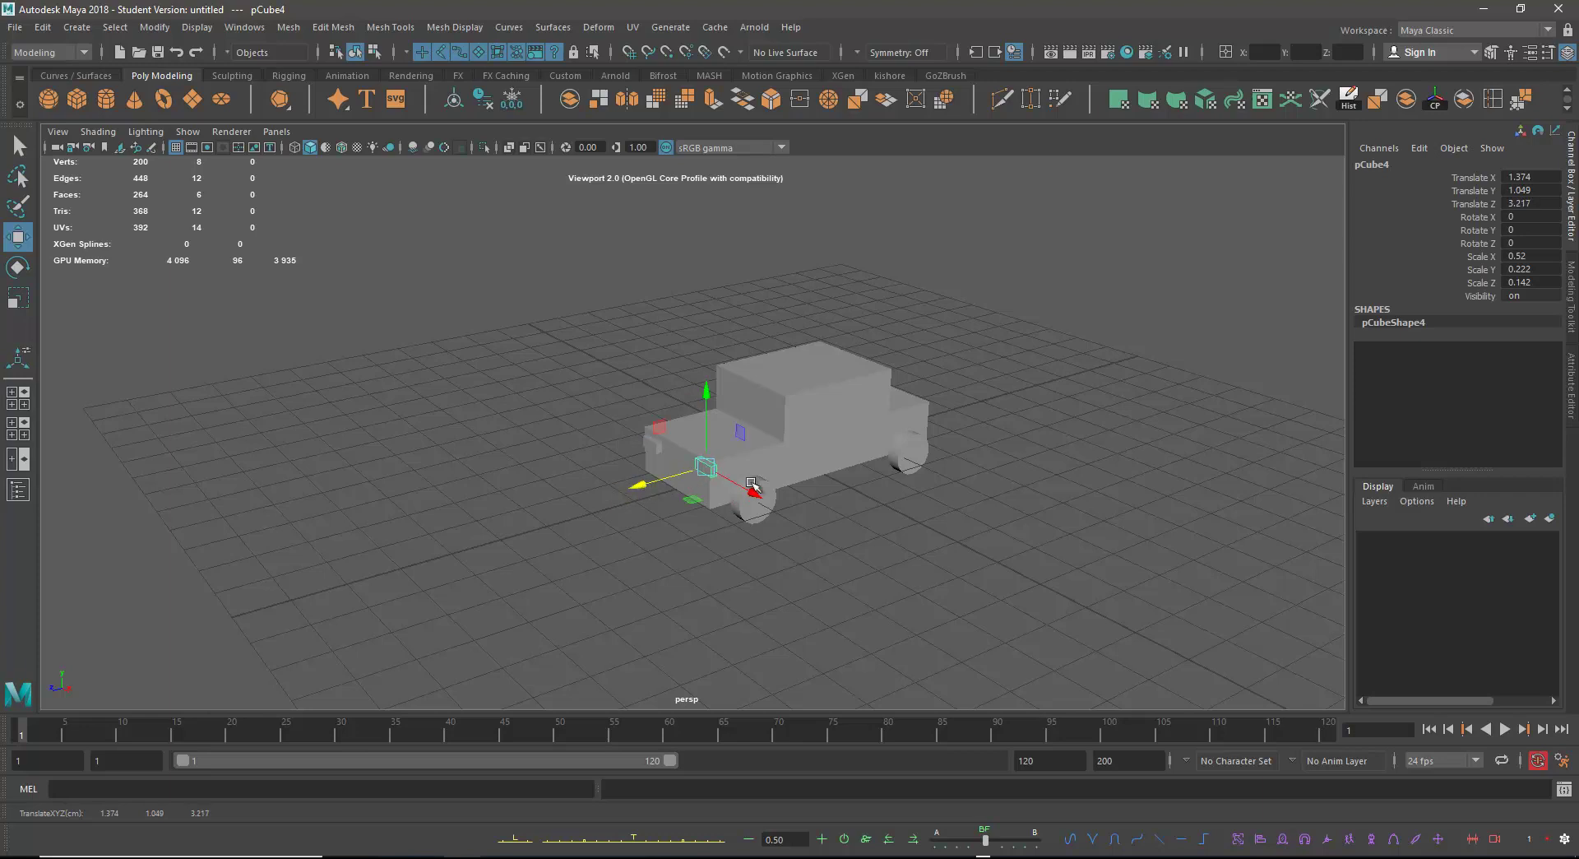
scroll(853, 443, up, 5)
alt+drag(860, 451, 888, 428)
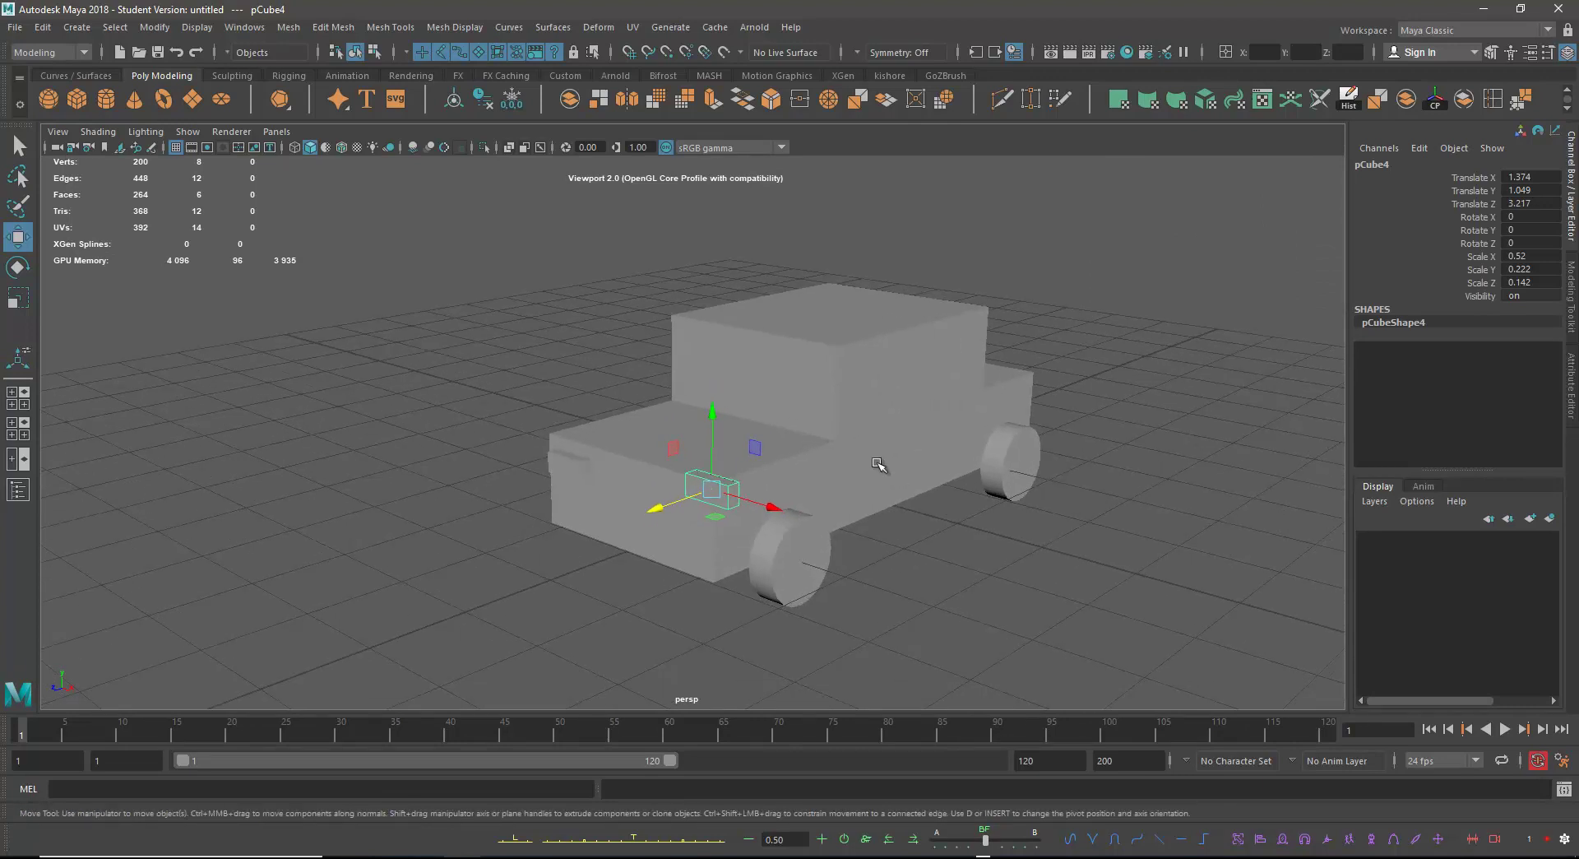
scroll(867, 488, up, 3)
drag(813, 256, 756, 477)
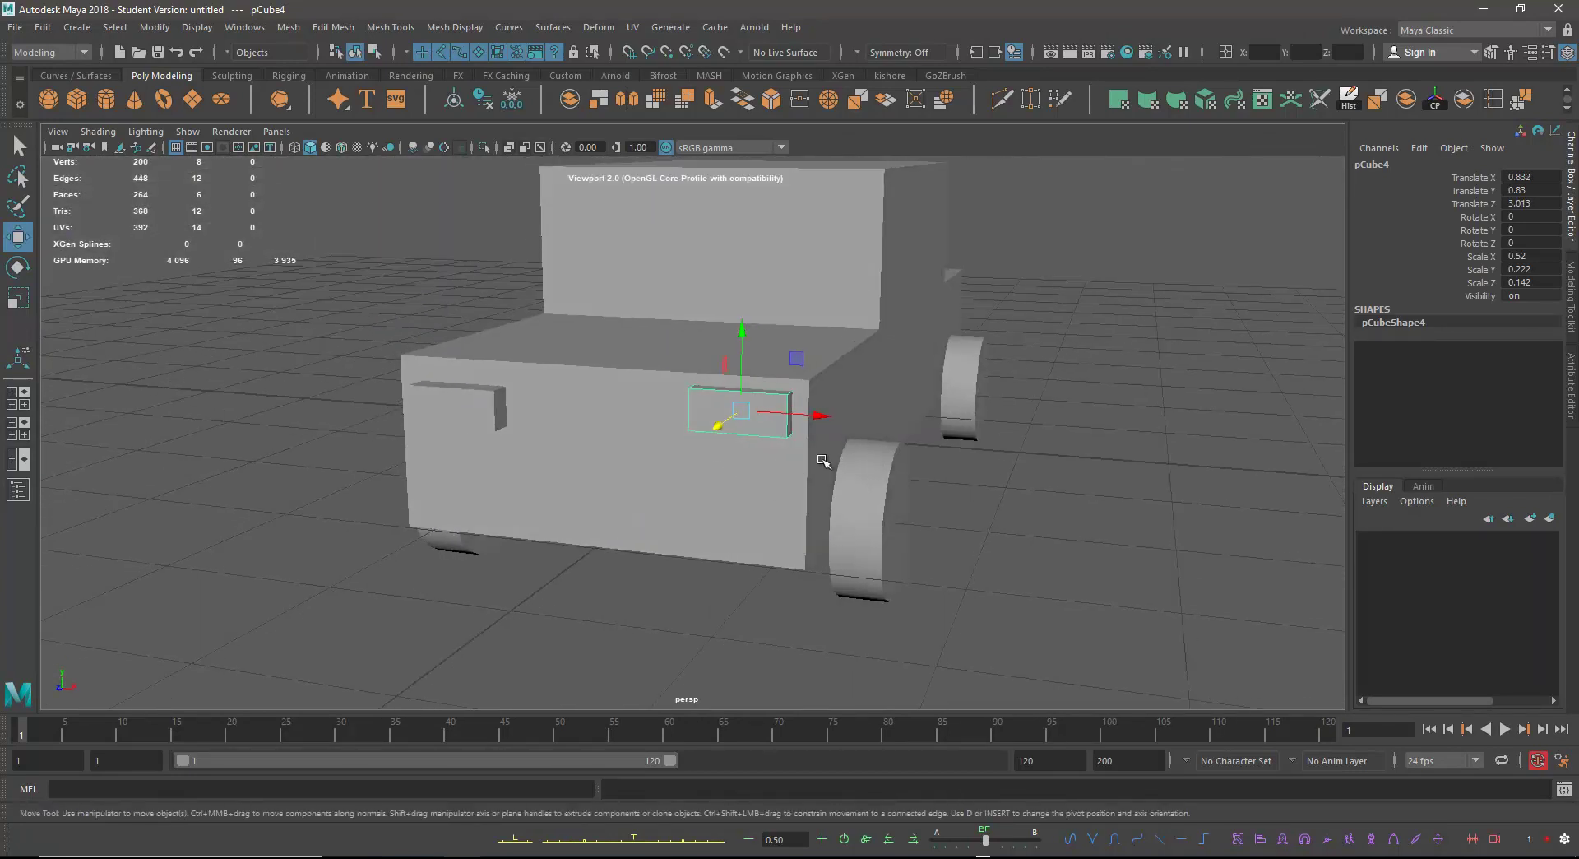
Line the headlight copy up with the original in the side view at about Y 0.75, Z 3.042, and delete the copy.
key(space)
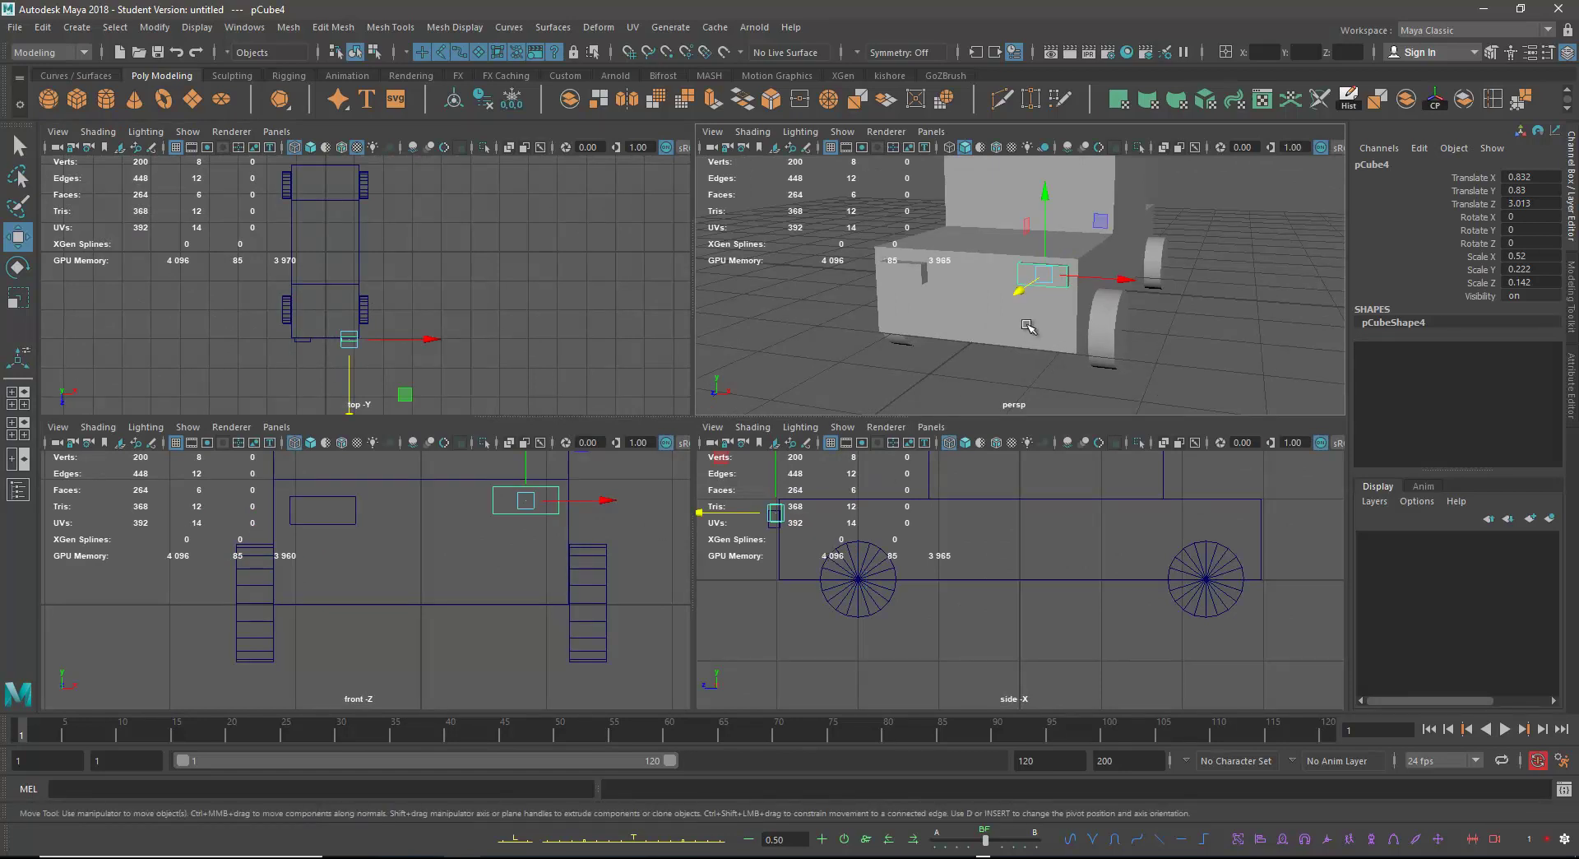
key(space)
alt+drag(691, 380, 529, 429)
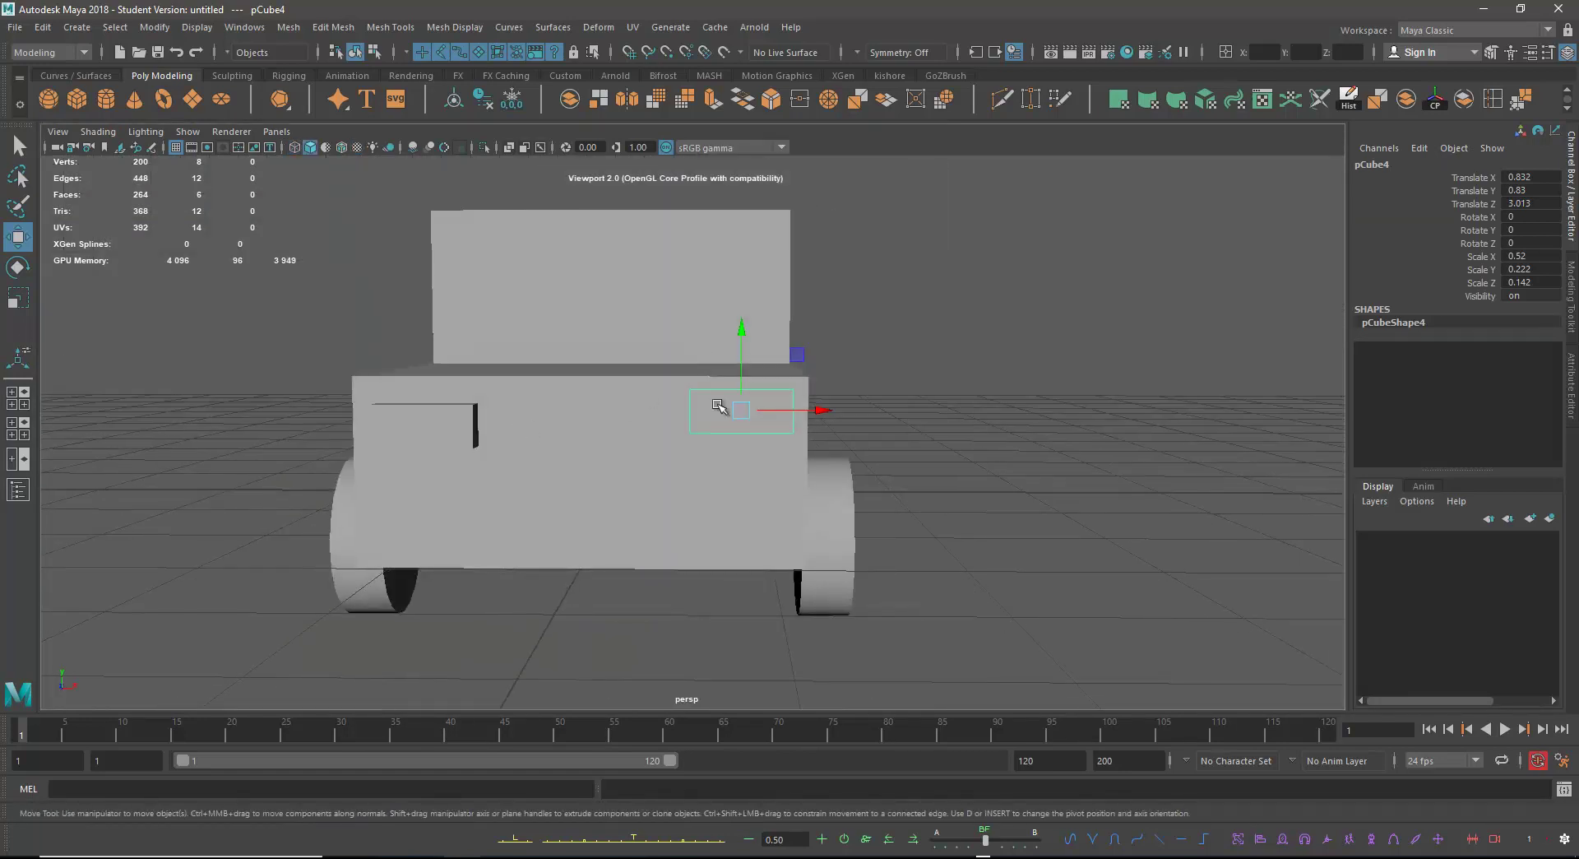
key(space)
key(space)
key(f)
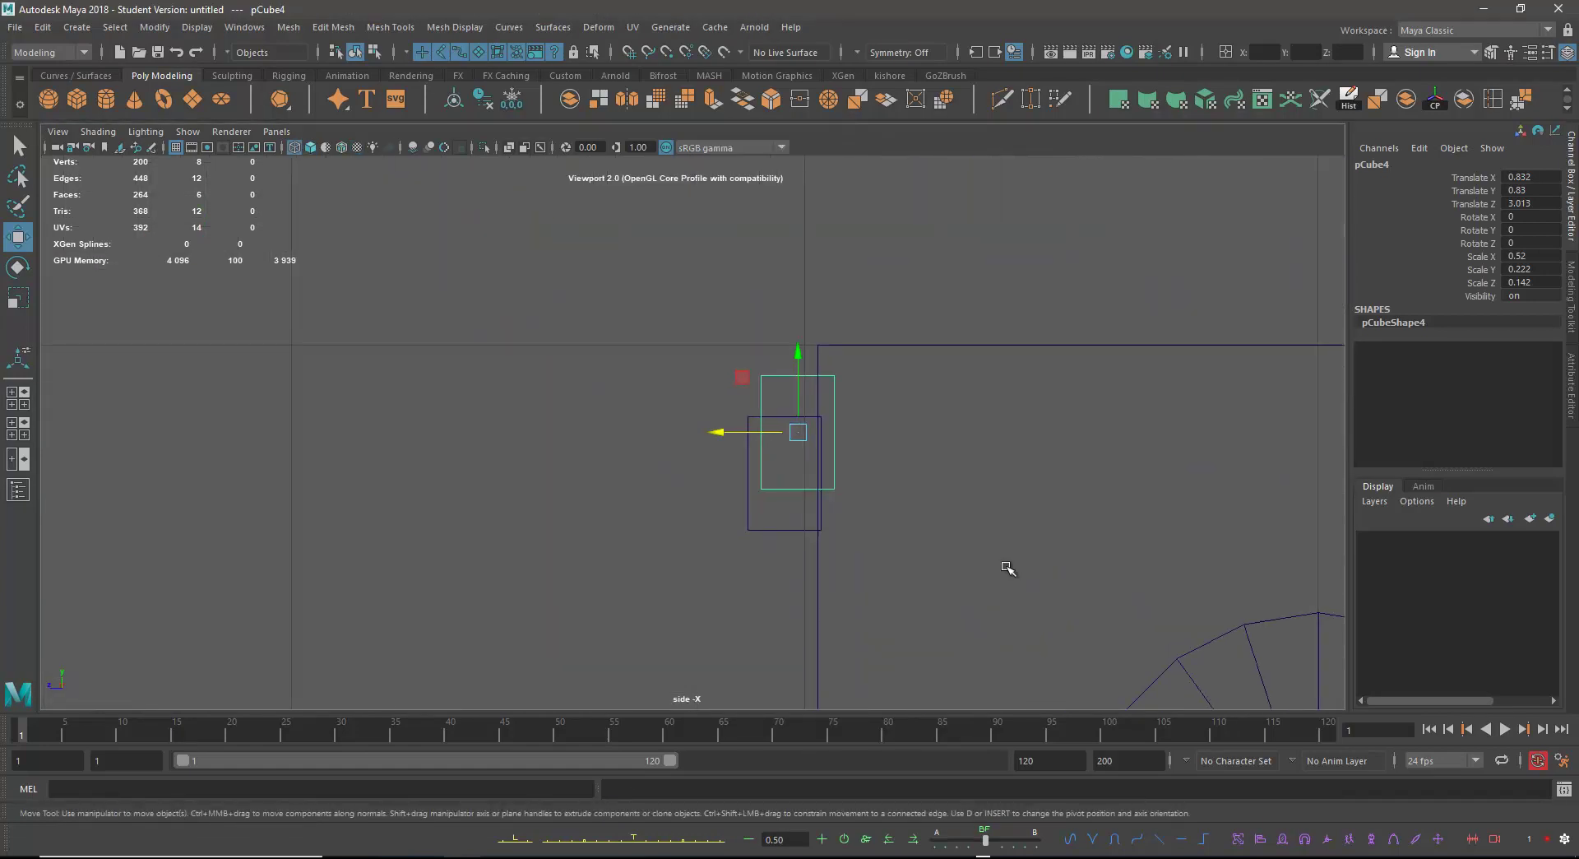
drag(810, 436, 787, 477)
key(space)
key(space)
key(a)
key(space)
key(space)
key(space)
key(space)
key(a)
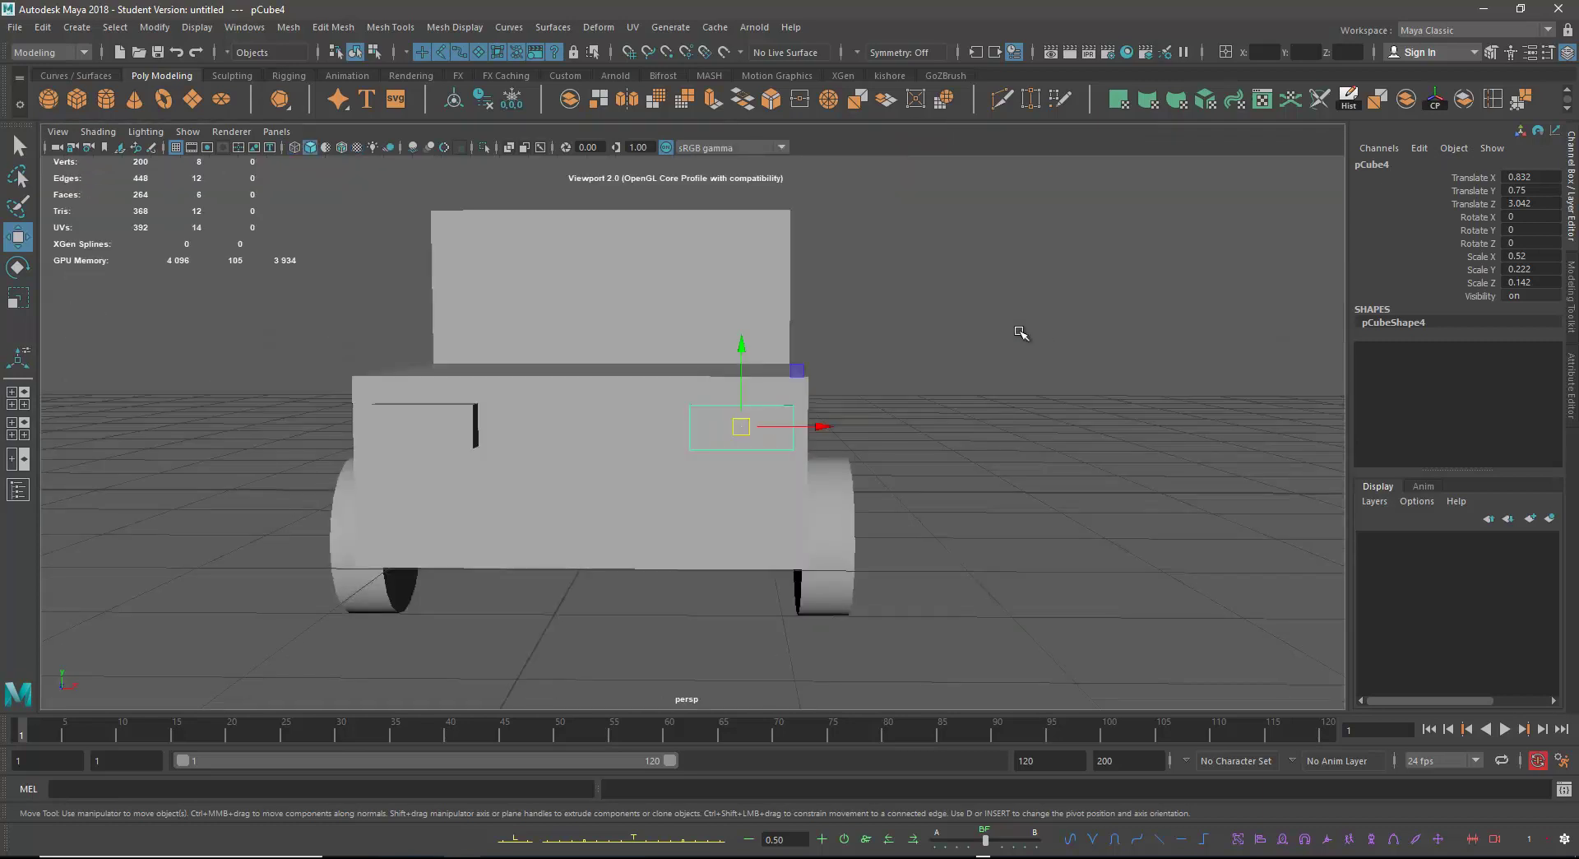
alt+drag(879, 380, 1038, 444)
key(Delete)
Duplicate the original headlight box and move the copy along X only, to about 0.803 on the opposite front corner.
click(463, 527)
alt+drag(642, 490, 757, 359)
alt+right_drag(757, 360, 673, 356)
alt+drag(674, 356, 888, 476)
key(ctrl+d)
key(space)
key(space)
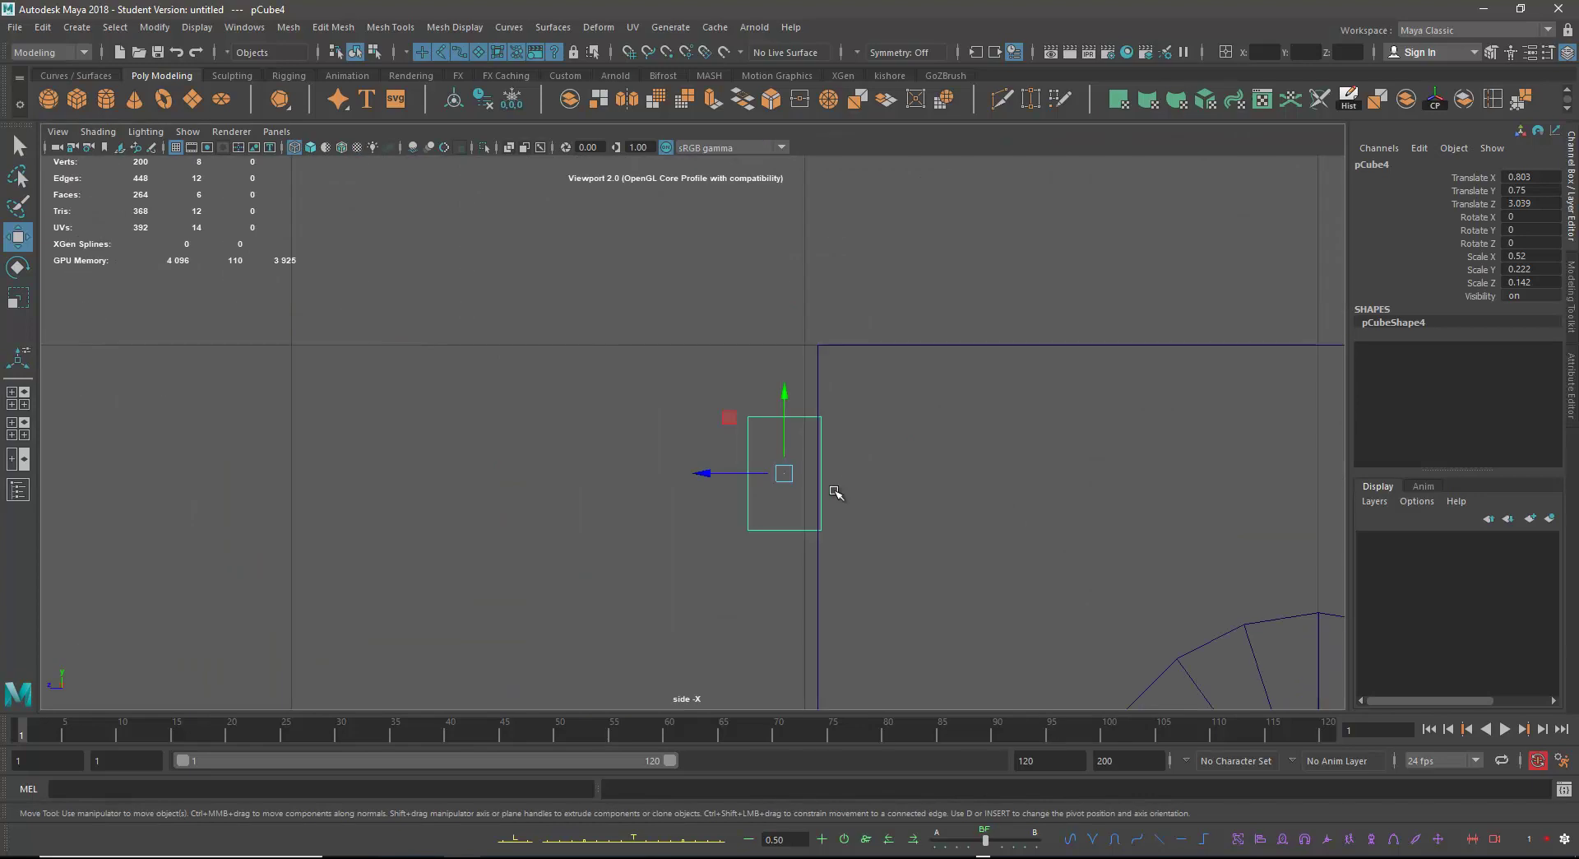
key(space)
click(836, 492)
alt+drag(835, 492, 853, 399)
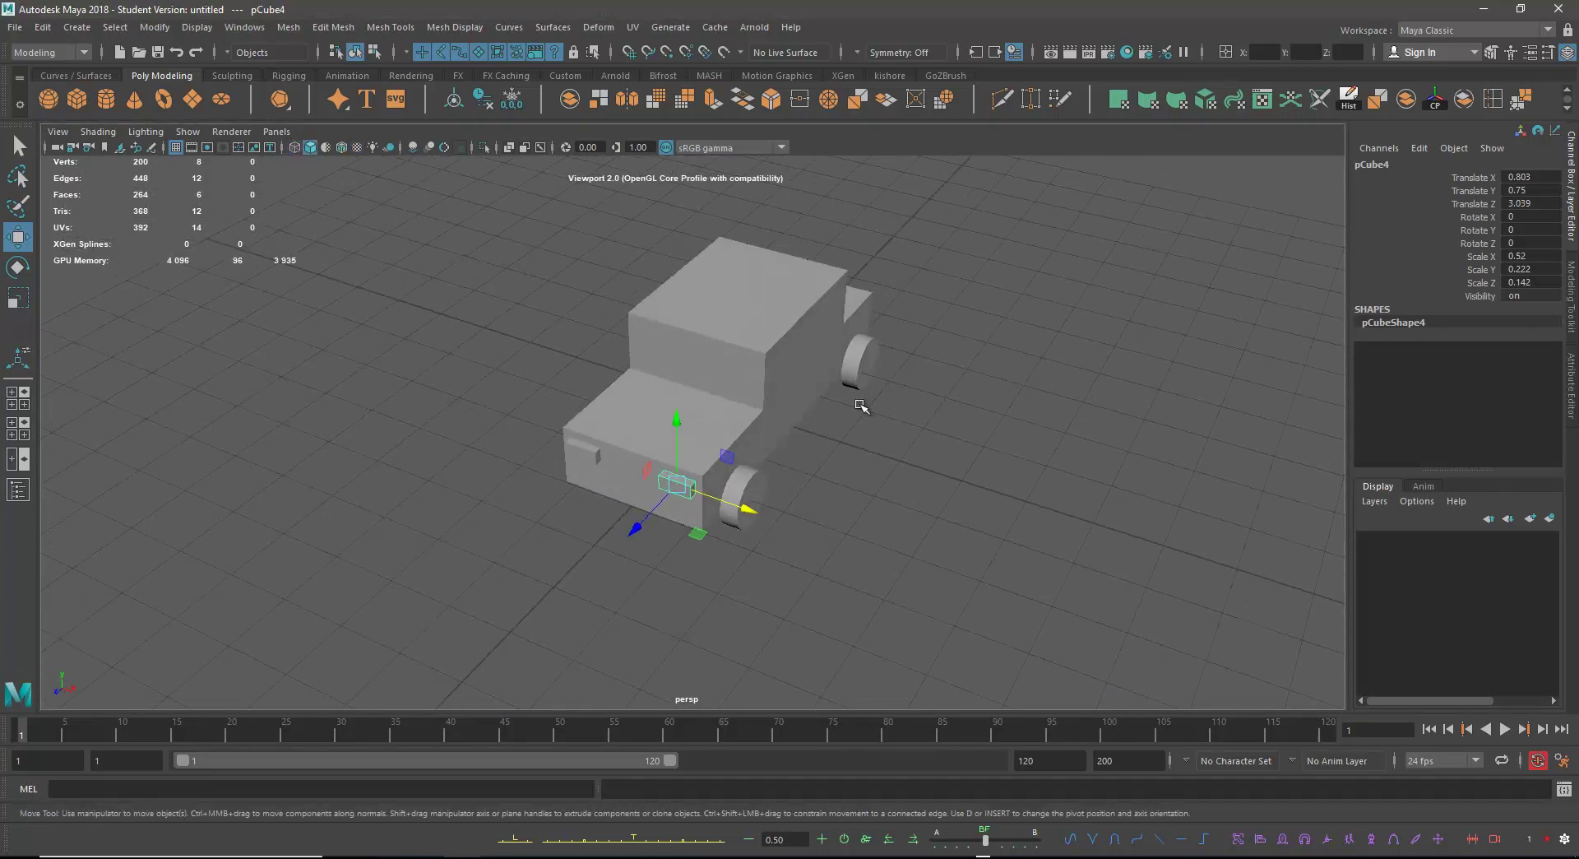
Select all the car's parts and move them along X away from the grid centre, bringing the near rear wheel to about Translate X -5.882.
alt+right_drag(853, 398, 746, 354)
drag(518, 264, 868, 549)
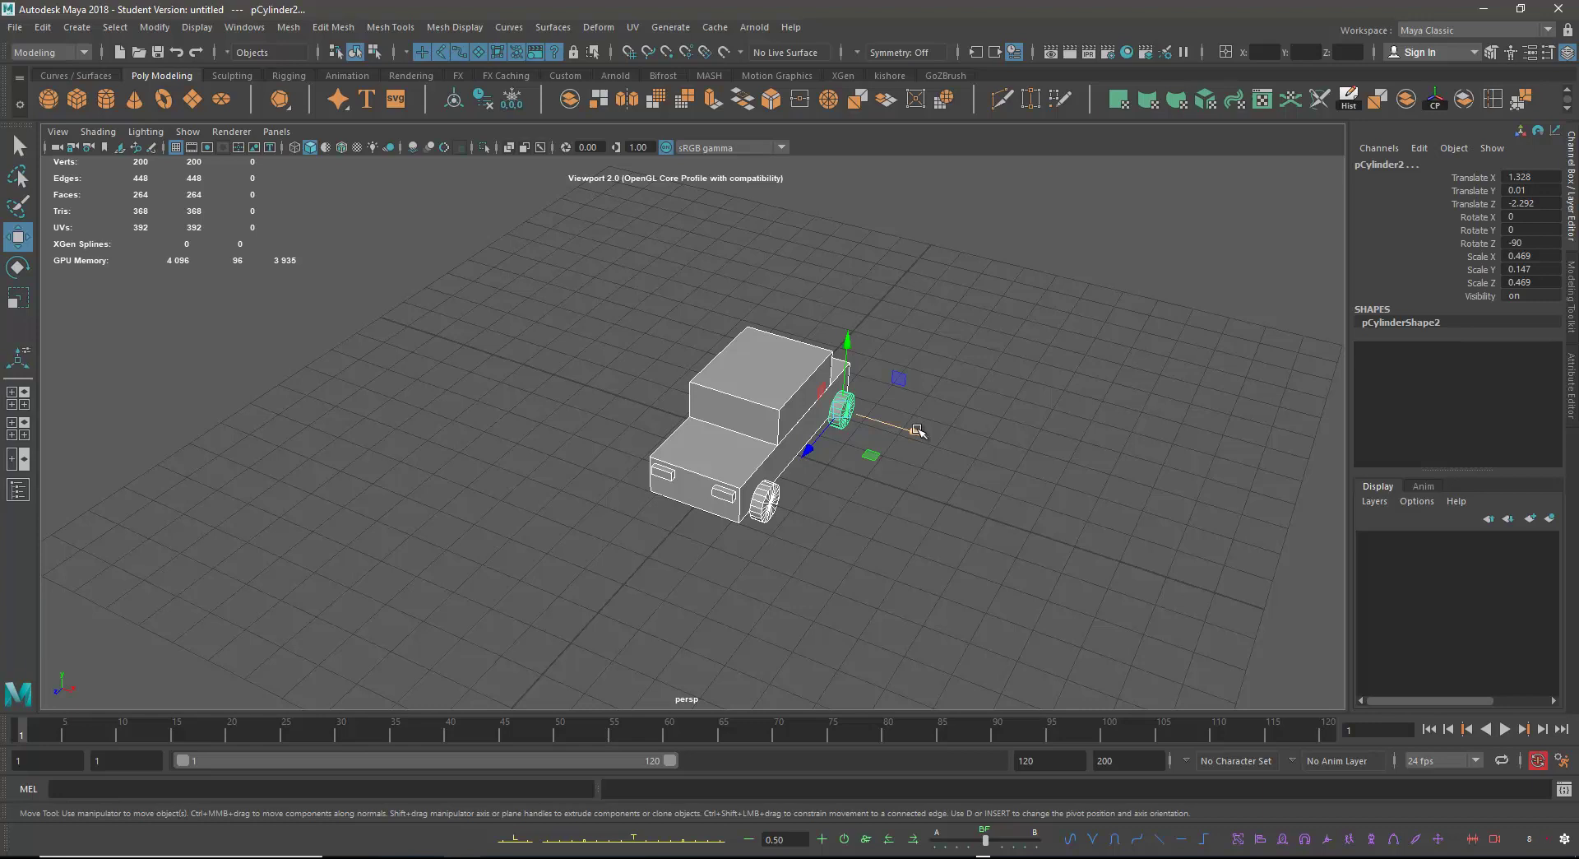
mouse_move(917, 429)
alt+mouse_down()
mouse_move(924, 497)
mouse_move(888, 441)
mouse_move(953, 449)
mouse_move(905, 428)
alt+mouse_up()
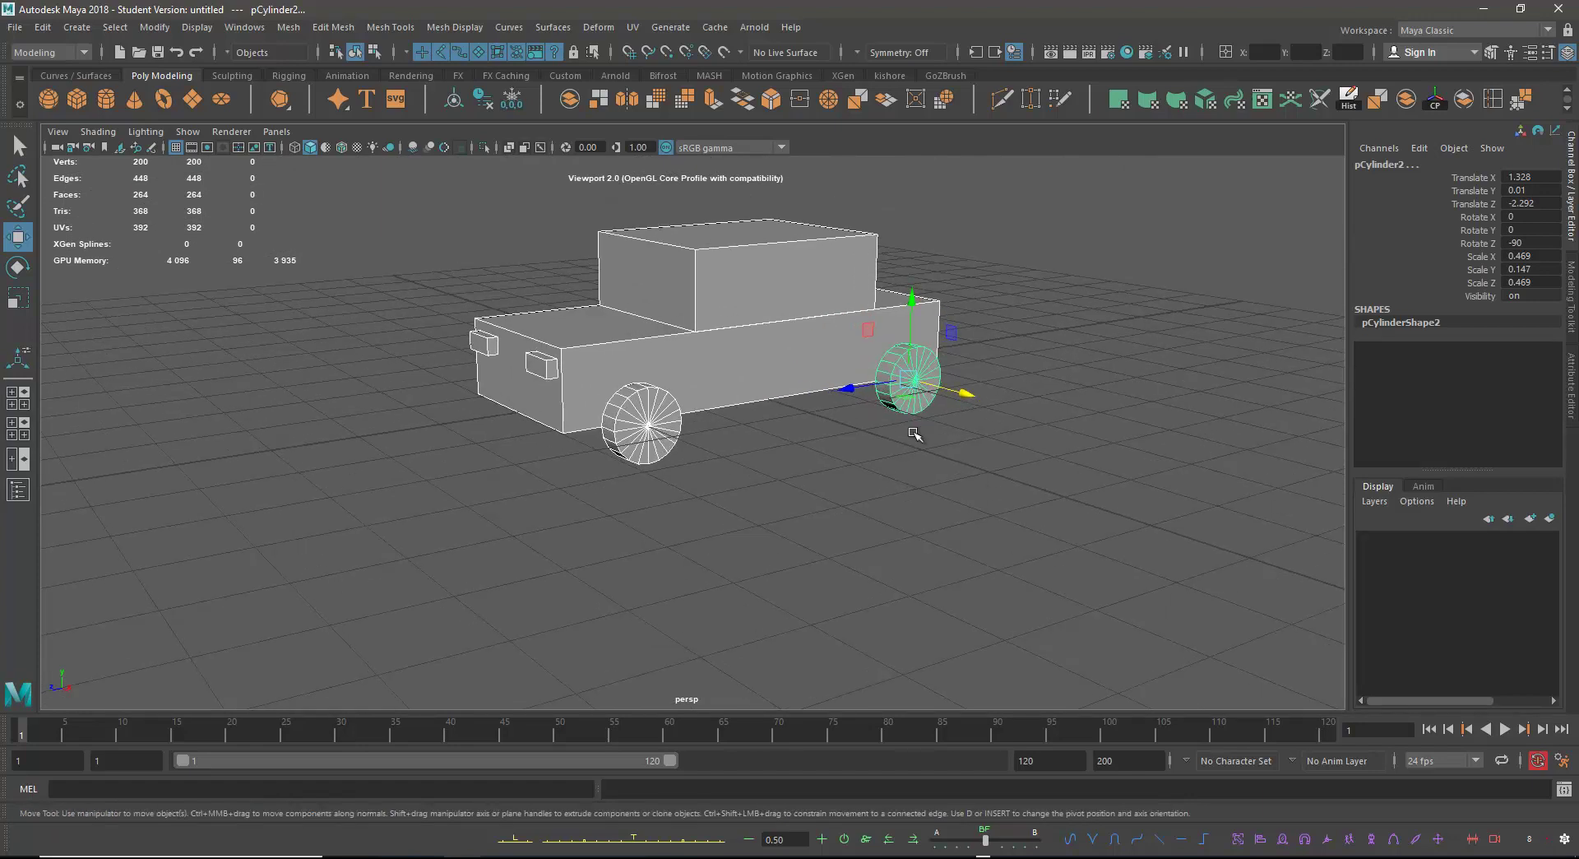
alt+drag(814, 437, 938, 416)
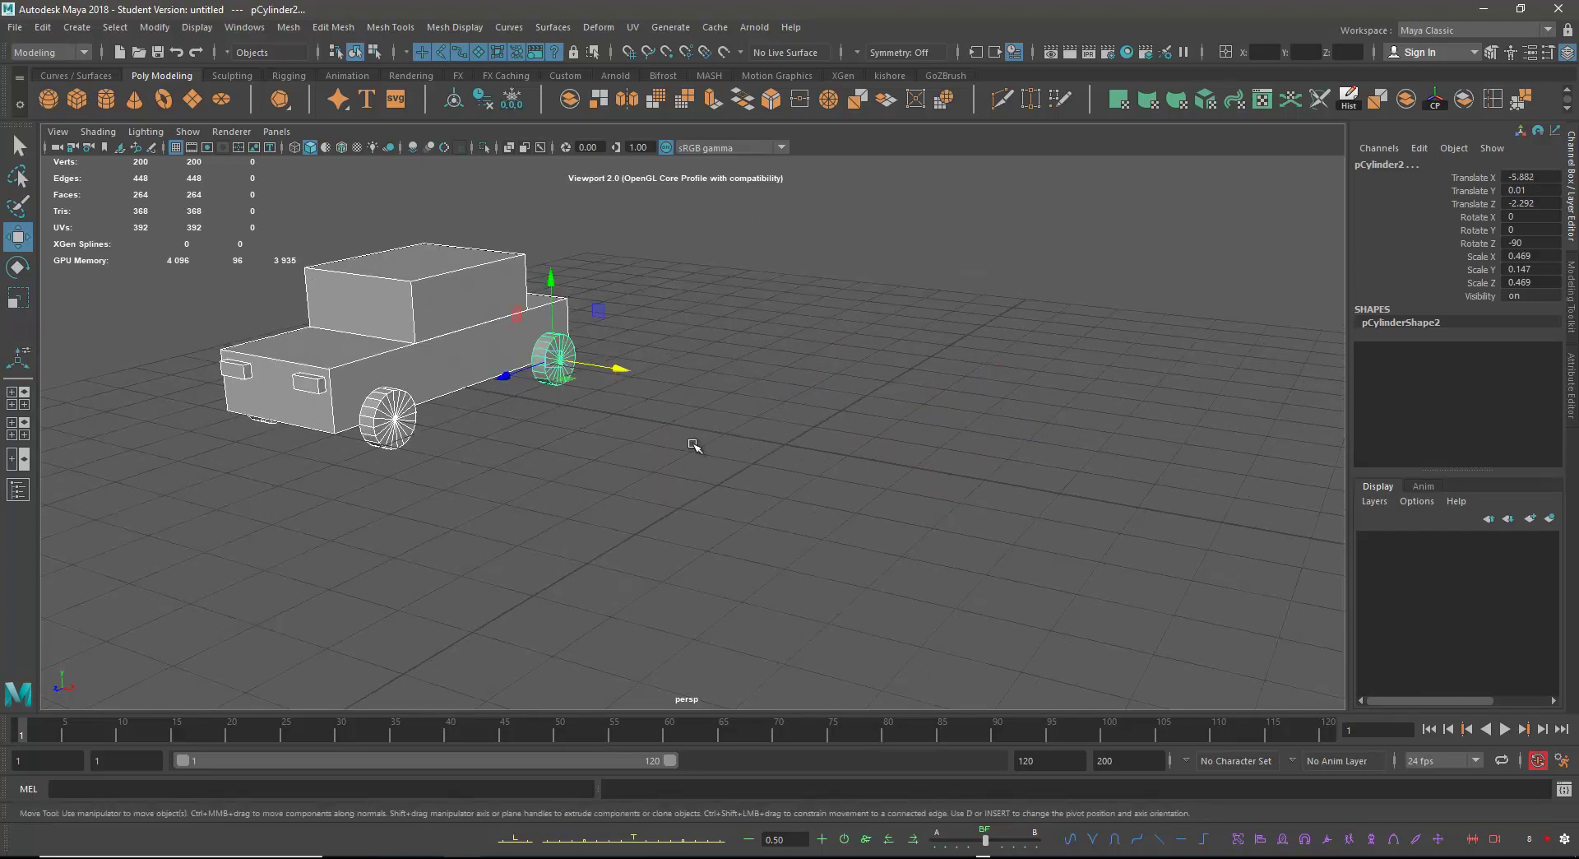
click(747, 490)
alt+drag(748, 491, 724, 455)
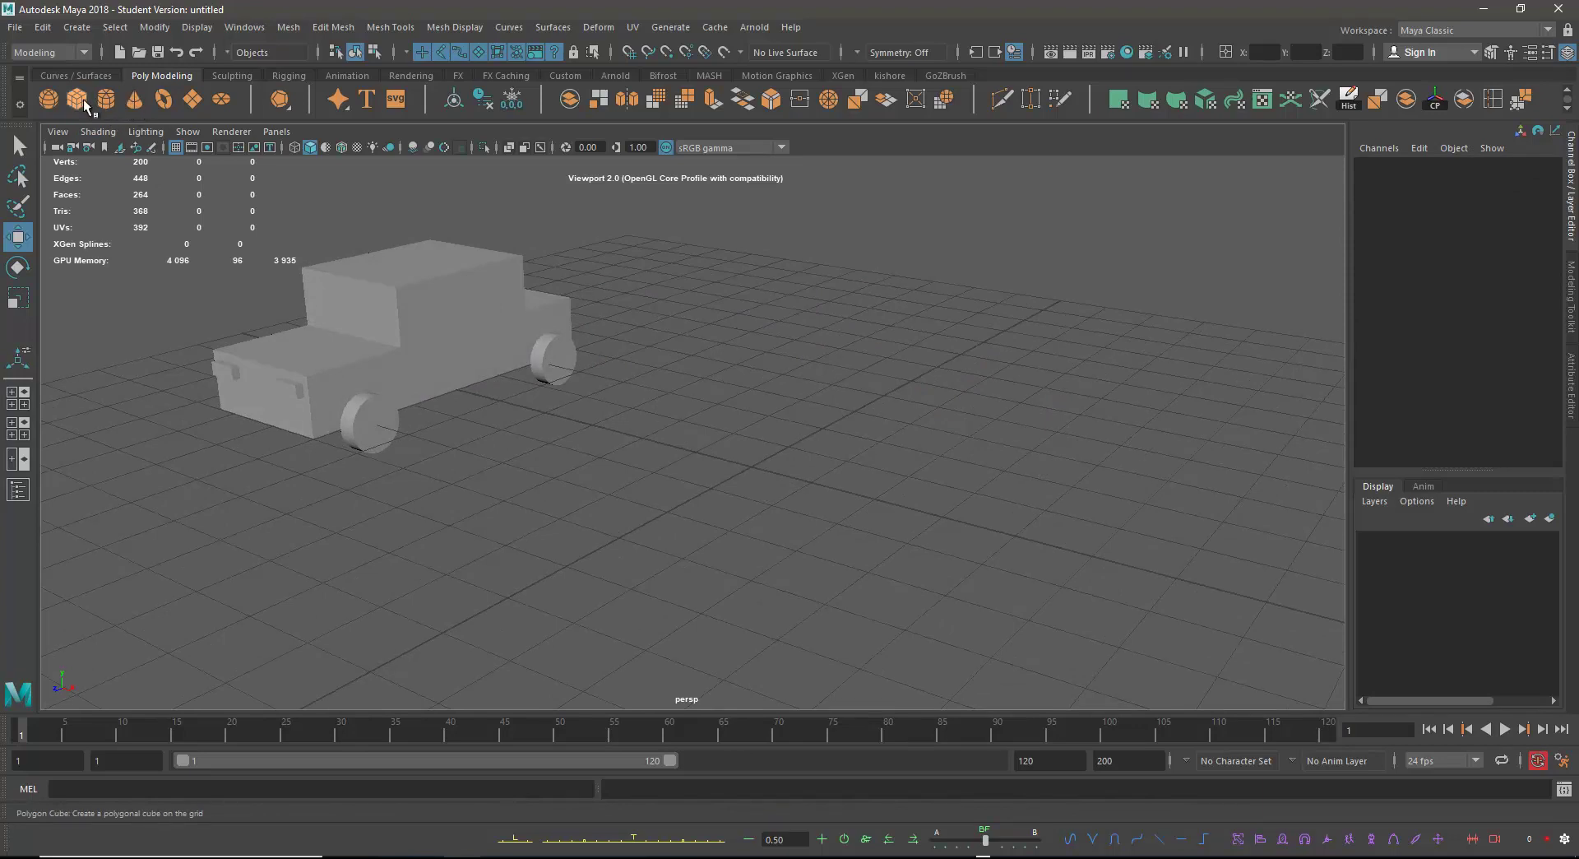
alt+drag(654, 346, 728, 351)
click(105, 100)
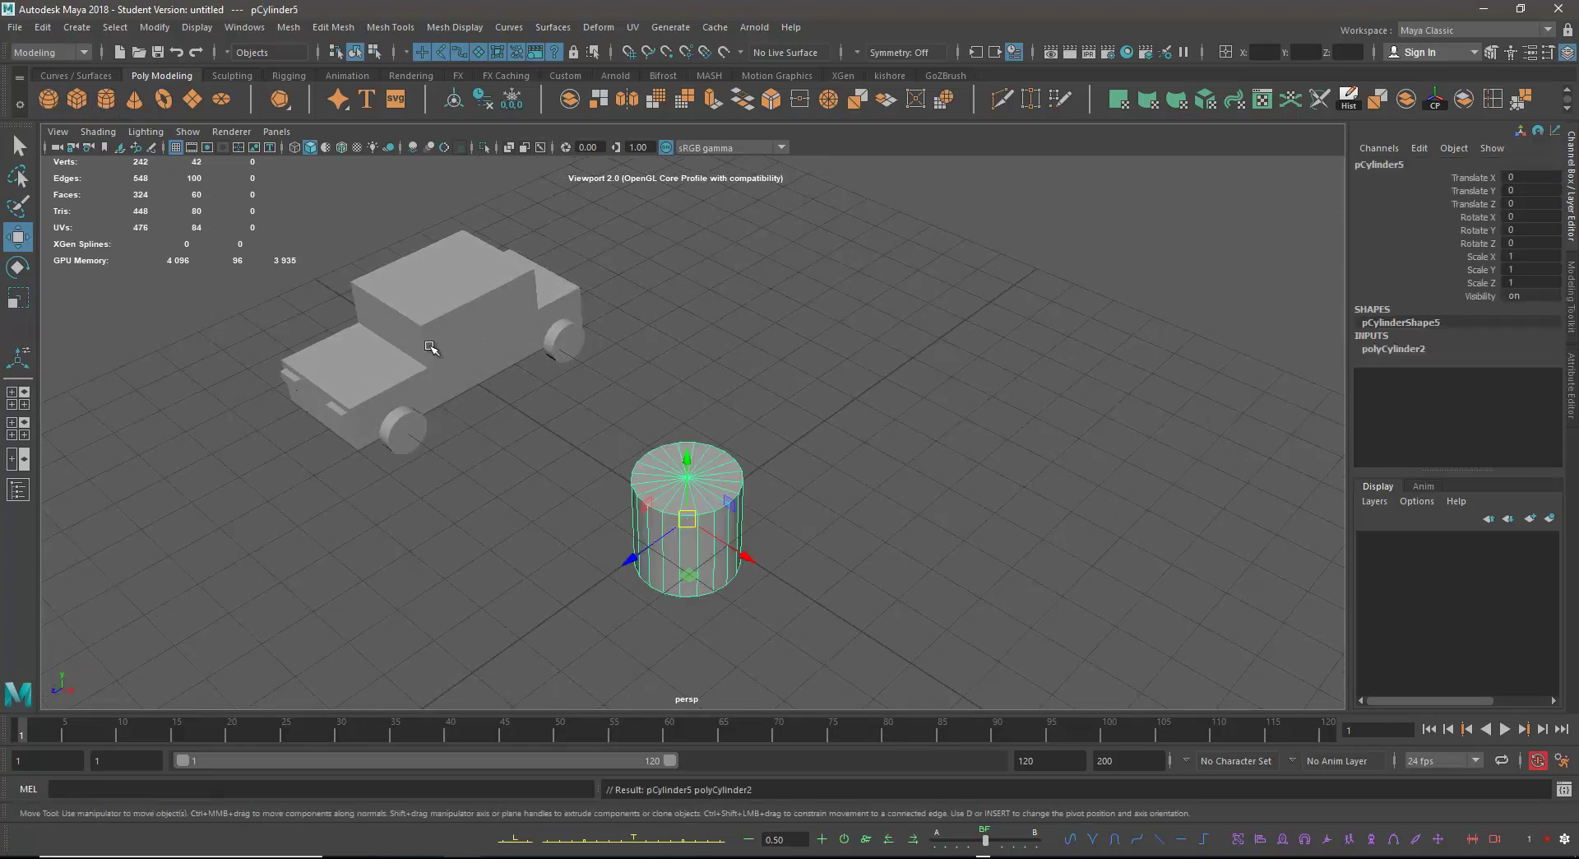
key(Delete)
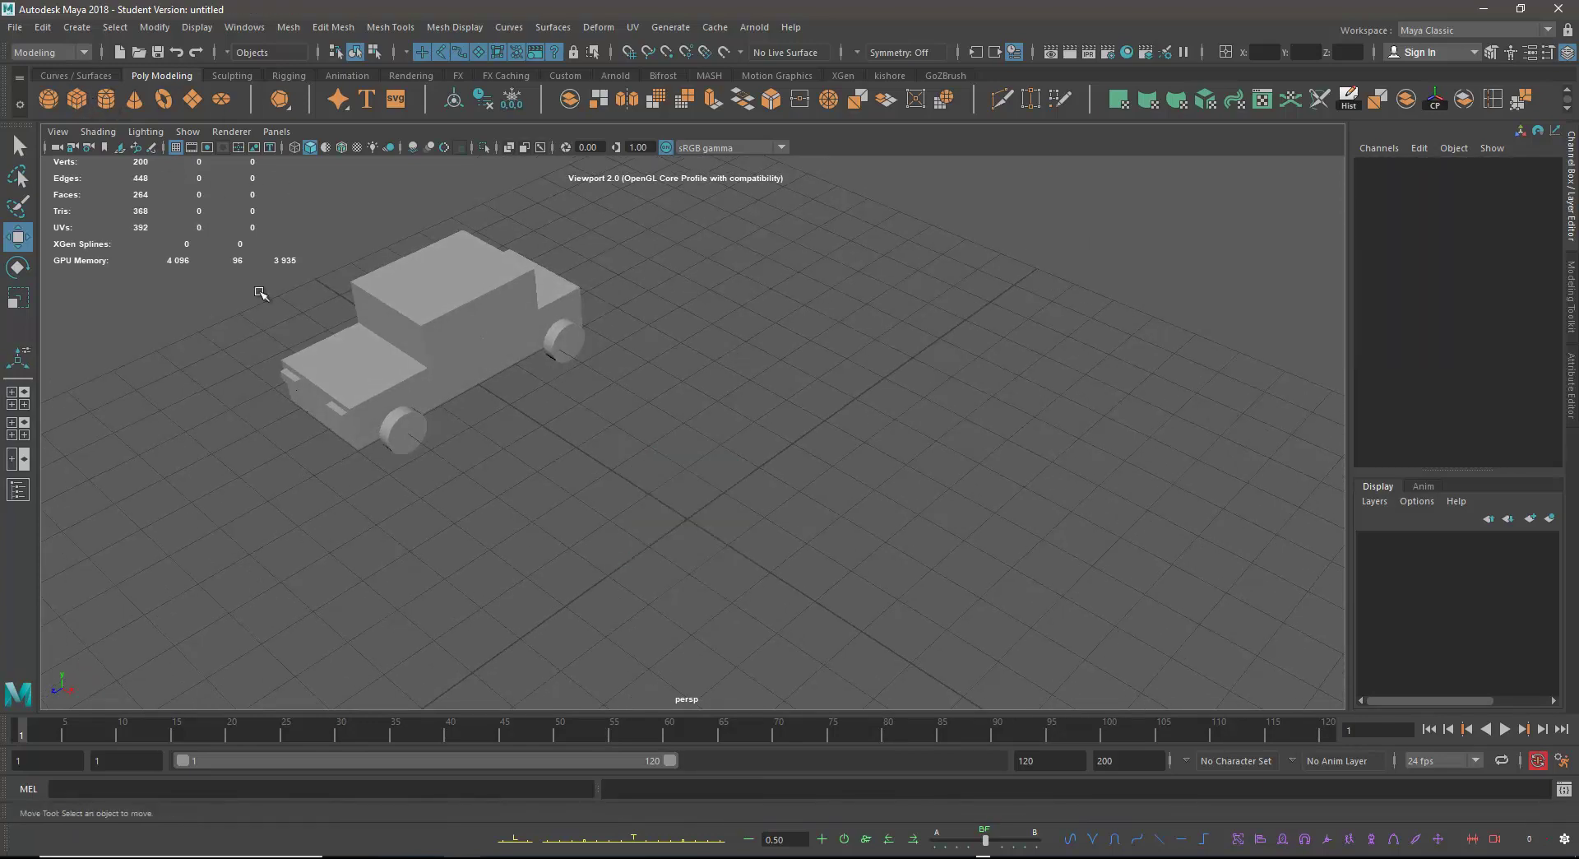
Create a polygon cube at the grid centre, stretch it into a tall post with Scale Y about 10.985, and raise it to about Y 4.161.
click(77, 100)
alt+drag(727, 486, 797, 424)
key(e)
key(r)
drag(688, 458, 711, 159)
drag(689, 442, 697, 355)
key(w)
scroll(825, 362, down, 3)
alt+drag(825, 363, 815, 500)
Duplicate the post, move the copy to about Y 7.948, Z 1.105, and set its Rotate Z to 90.
key(ctrl+d)
drag(702, 411, 679, 308)
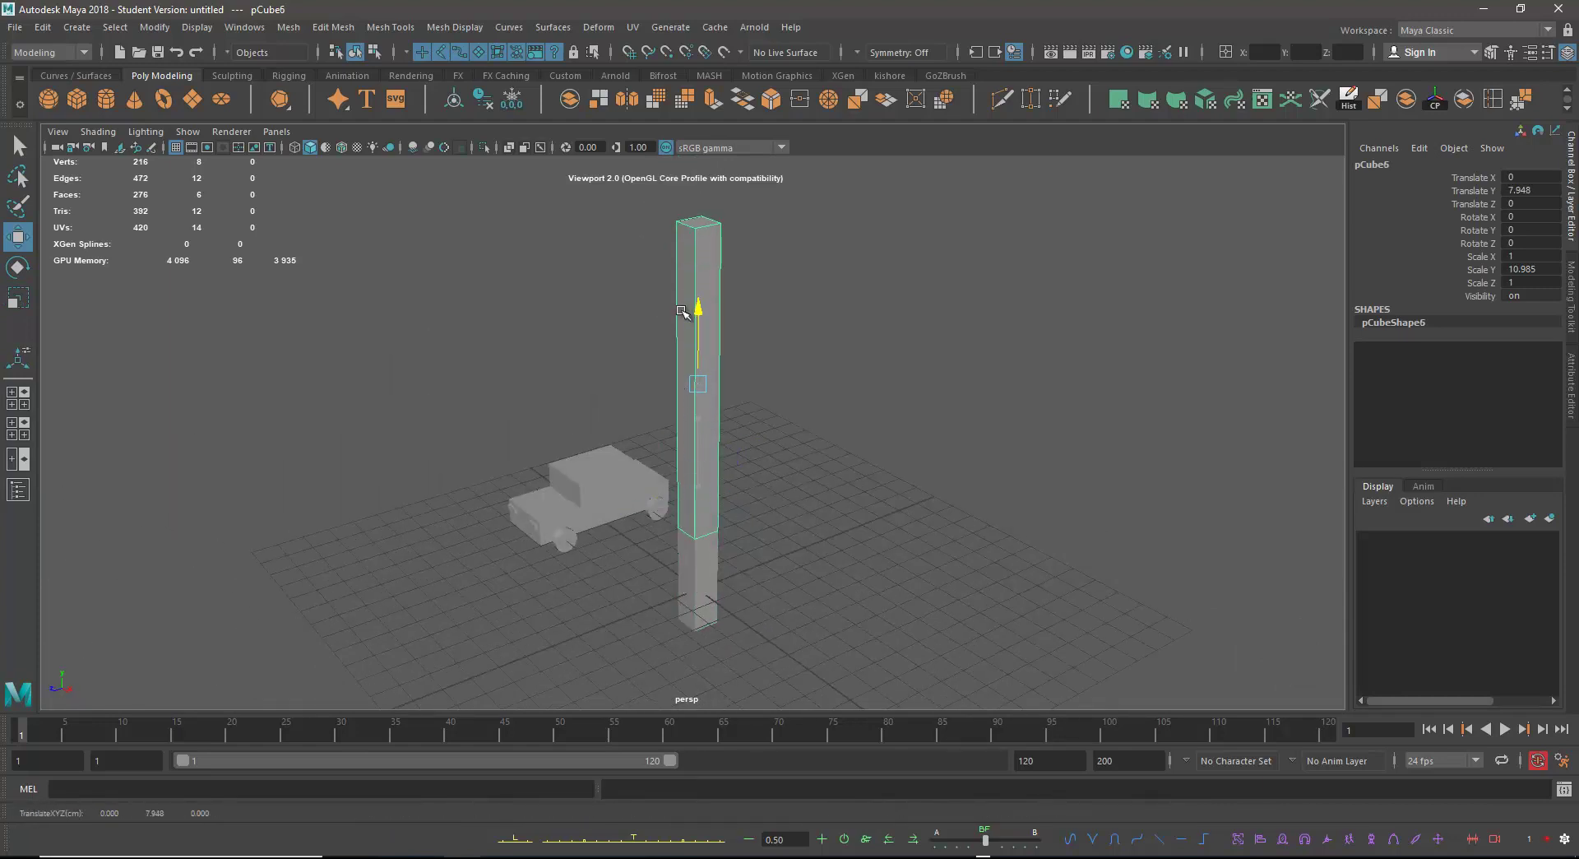
drag(650, 405, 605, 404)
key(e)
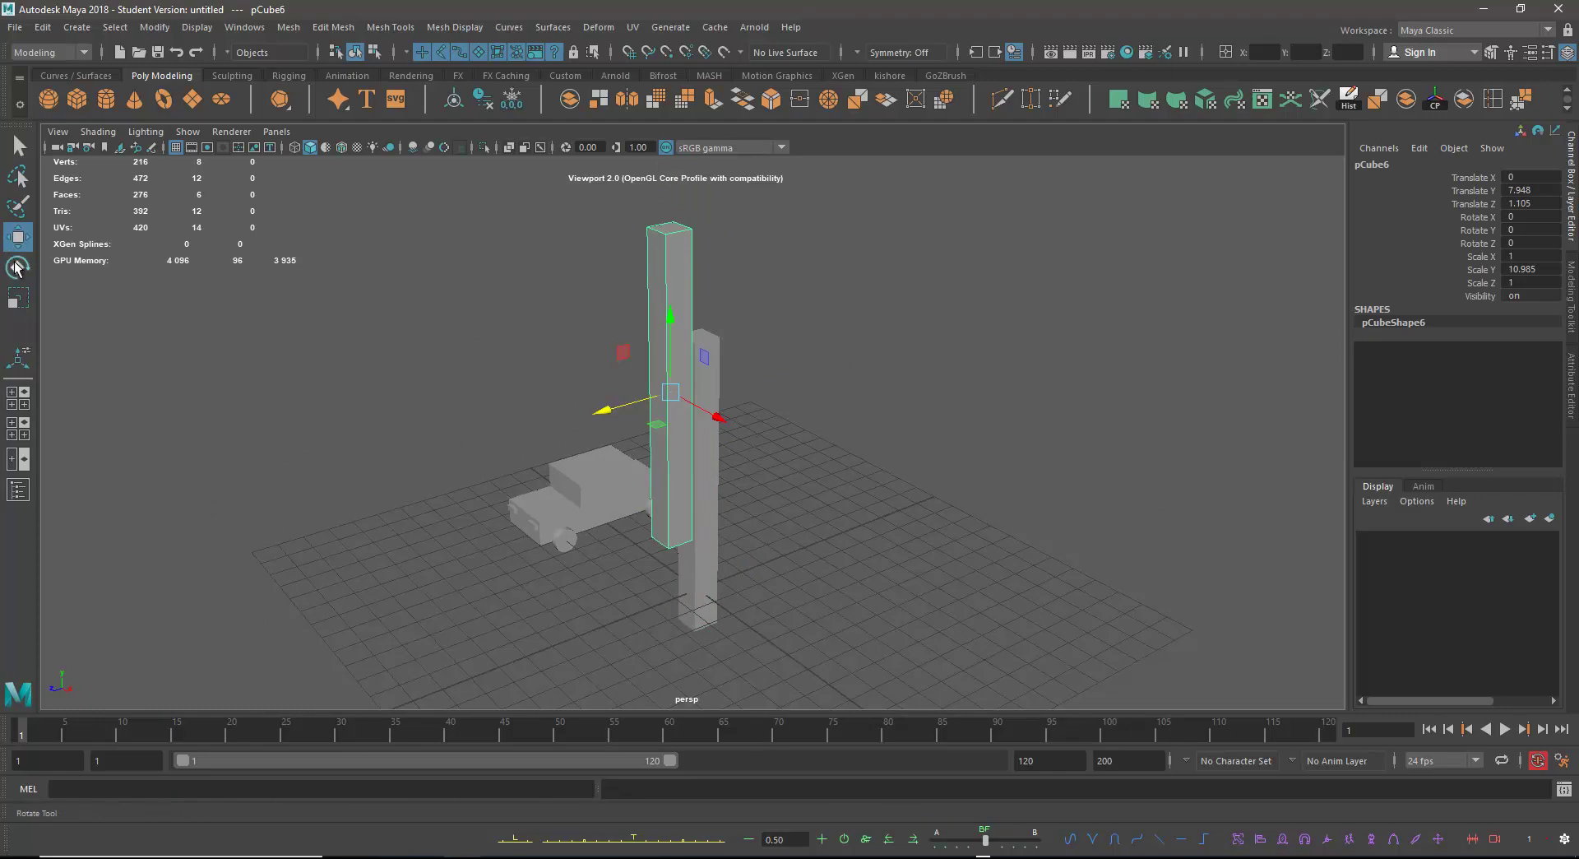
drag(701, 342, 736, 414)
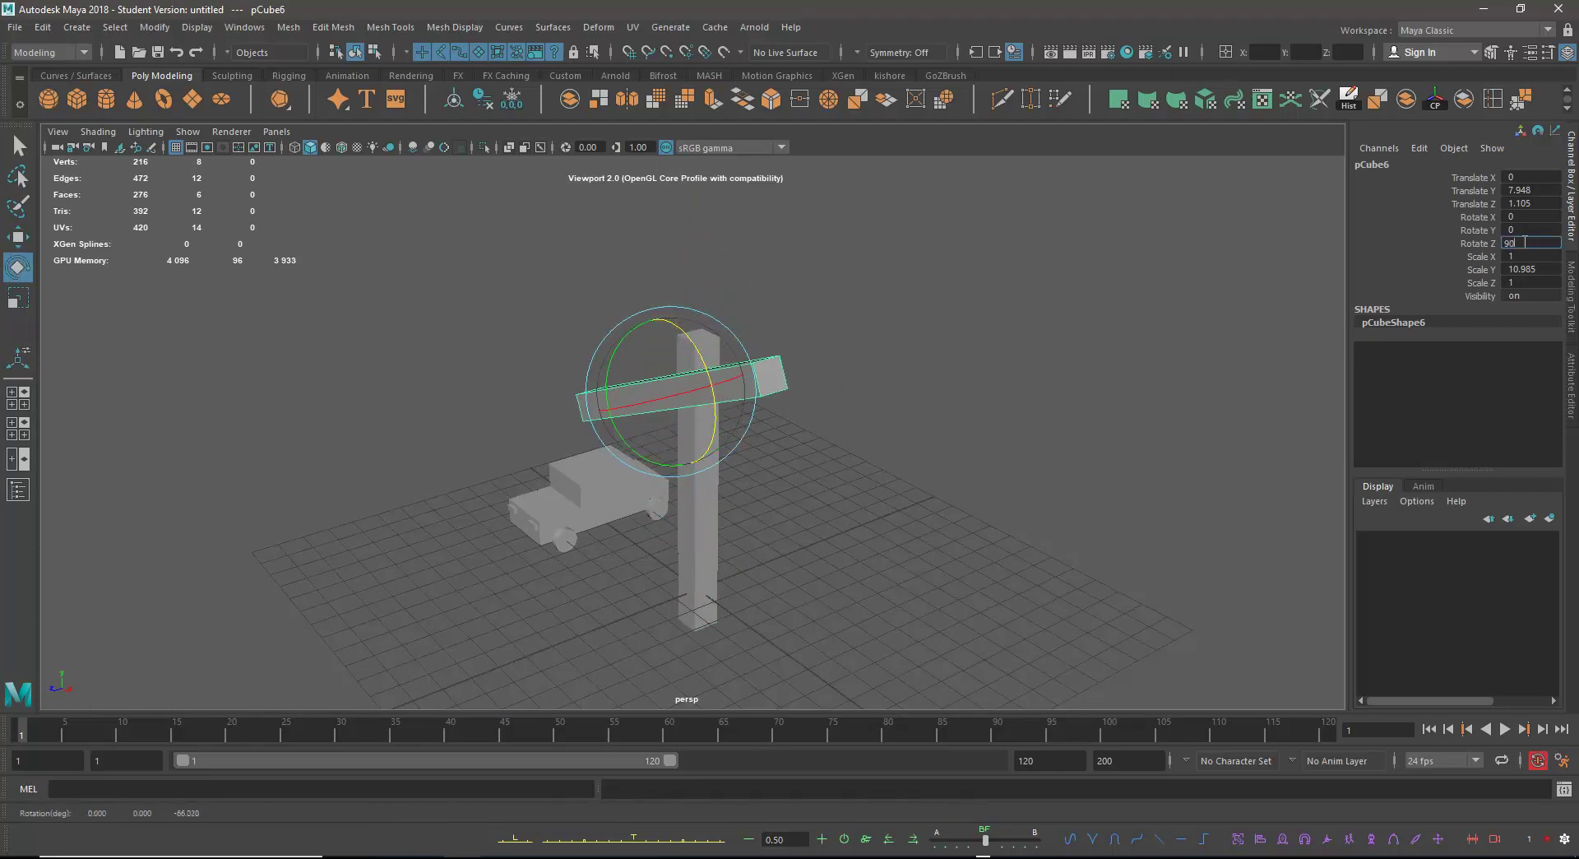
key(Return)
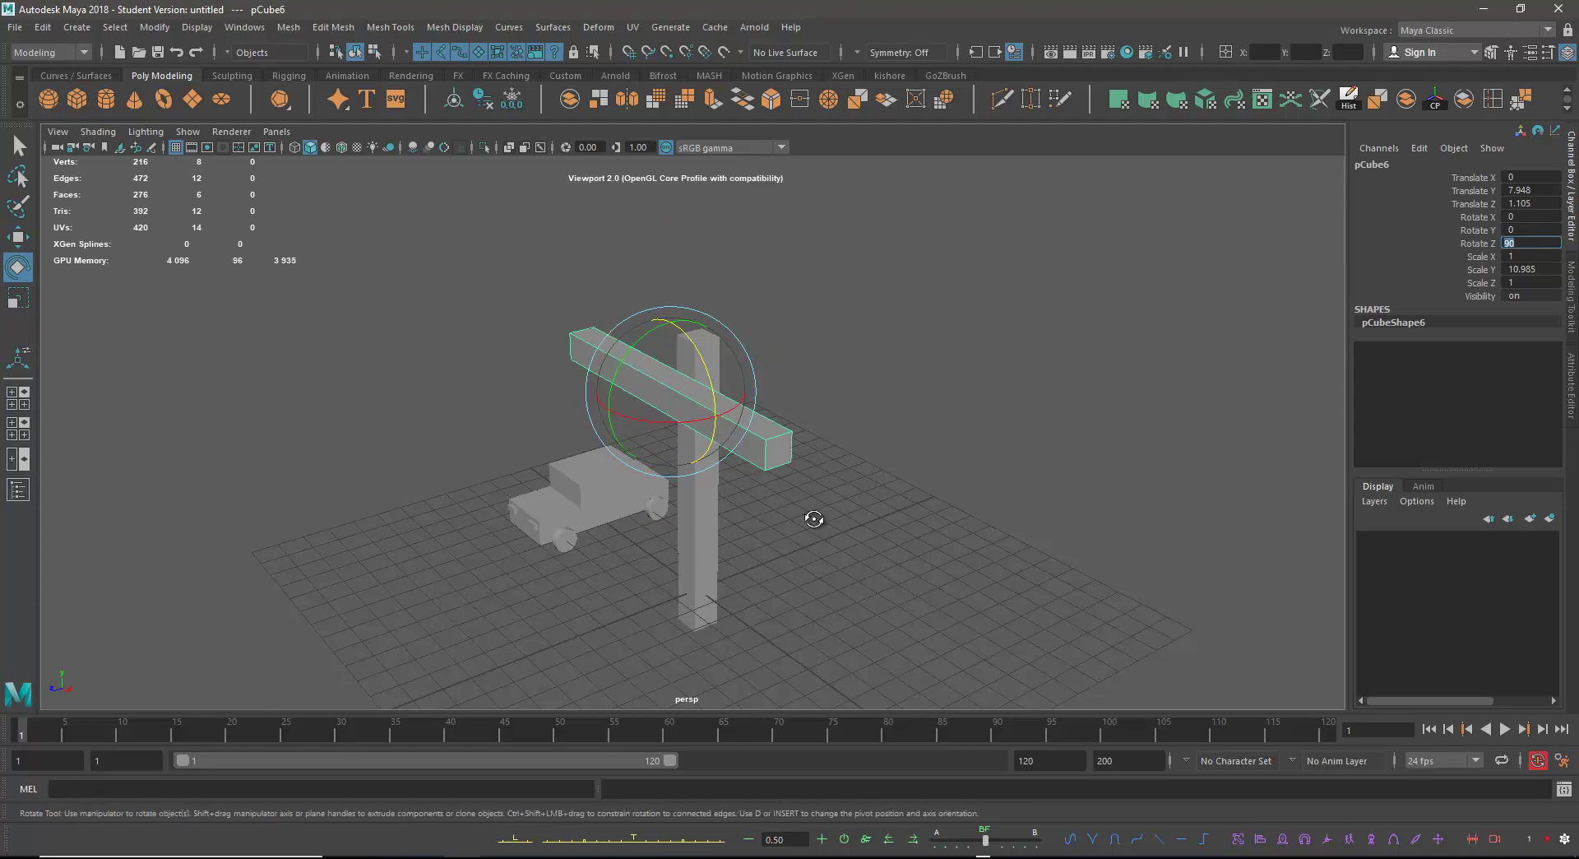
Shorten the horizontal beam into a crossbar on the post and move both along X, the post to about Translate X 15.699.
alt+drag(810, 520, 910, 501)
key(w)
key(r)
drag(586, 386, 531, 195)
key(w)
drag(809, 453, 743, 345)
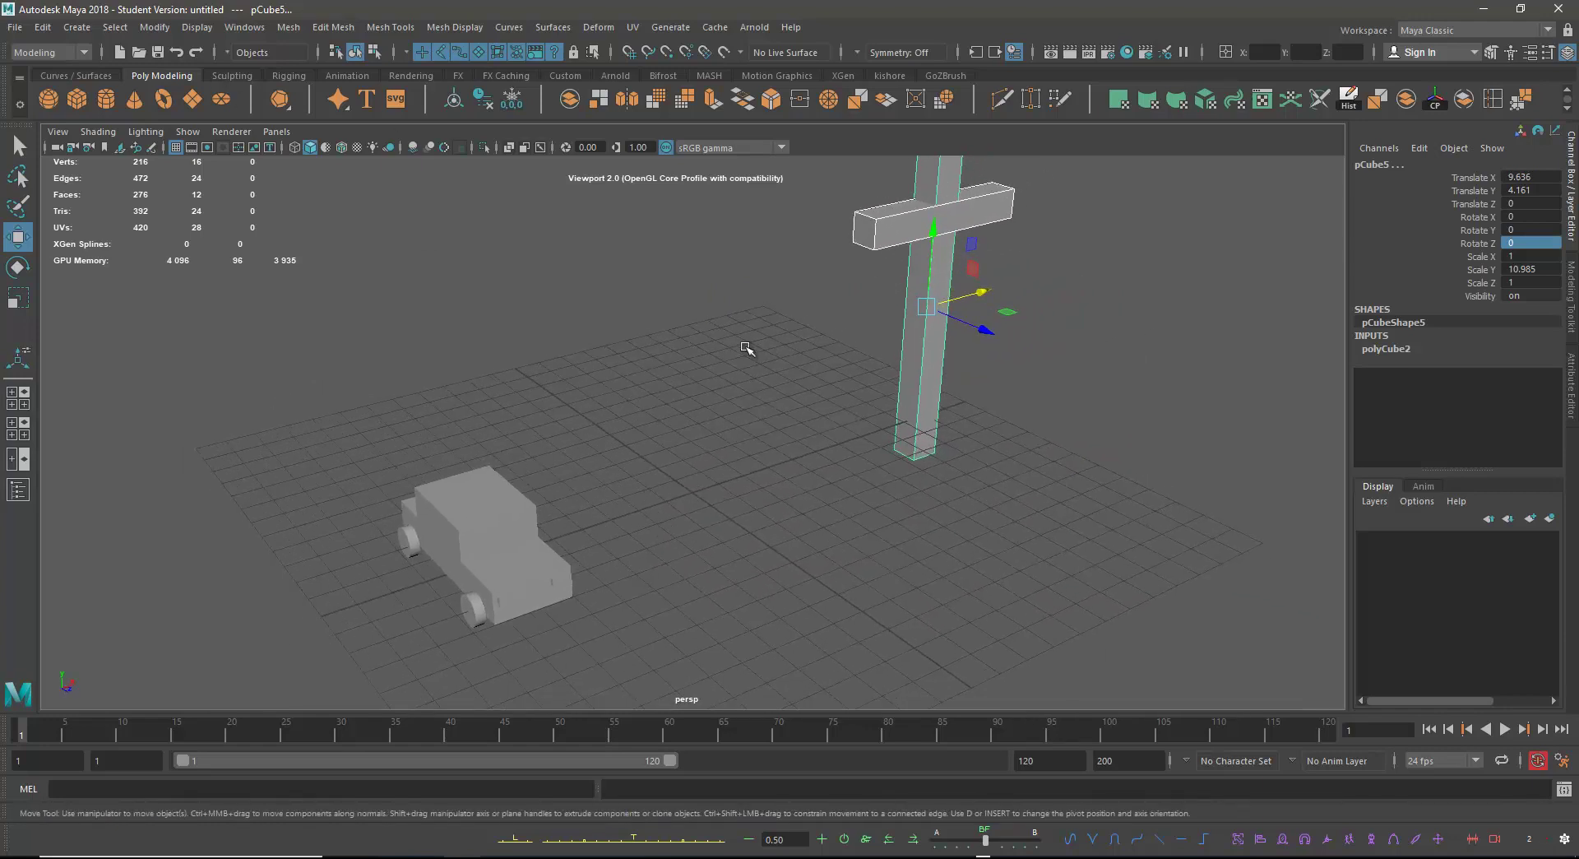
alt+drag(996, 370, 783, 412)
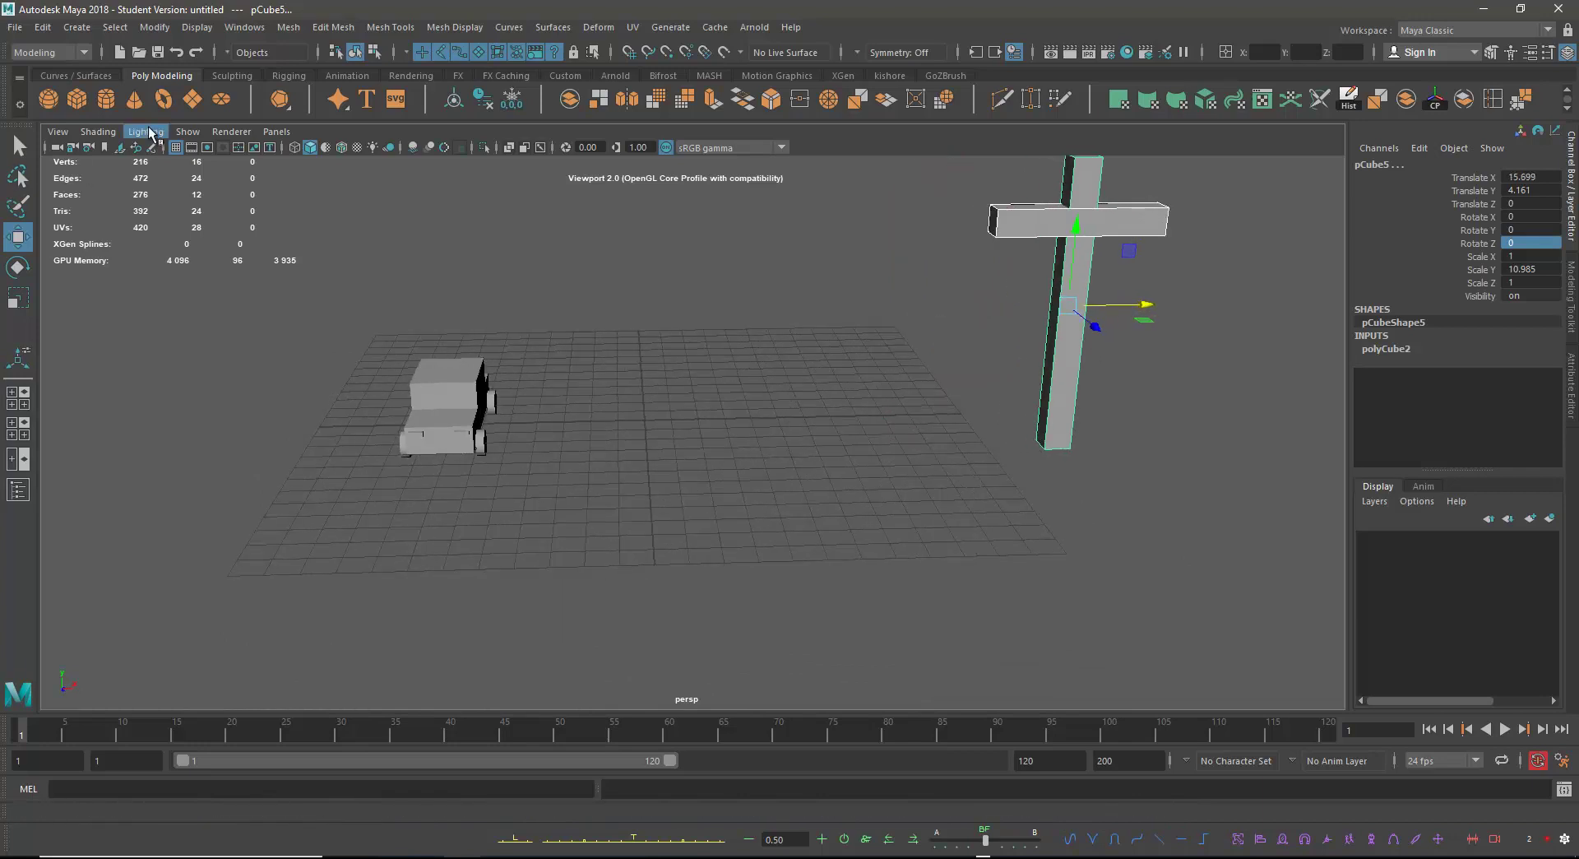
Create a polygon cube at the grid centre and scale it into a flat slab of about 3.734, 0.373, 3.734.
click(78, 100)
key(e)
key(r)
drag(706, 440, 793, 520)
Duplicate the slab, scale the copy to about 3.047, 0.304, 3.047, and set it on top as a second step at about Y 0.269.
key(ctrl+d)
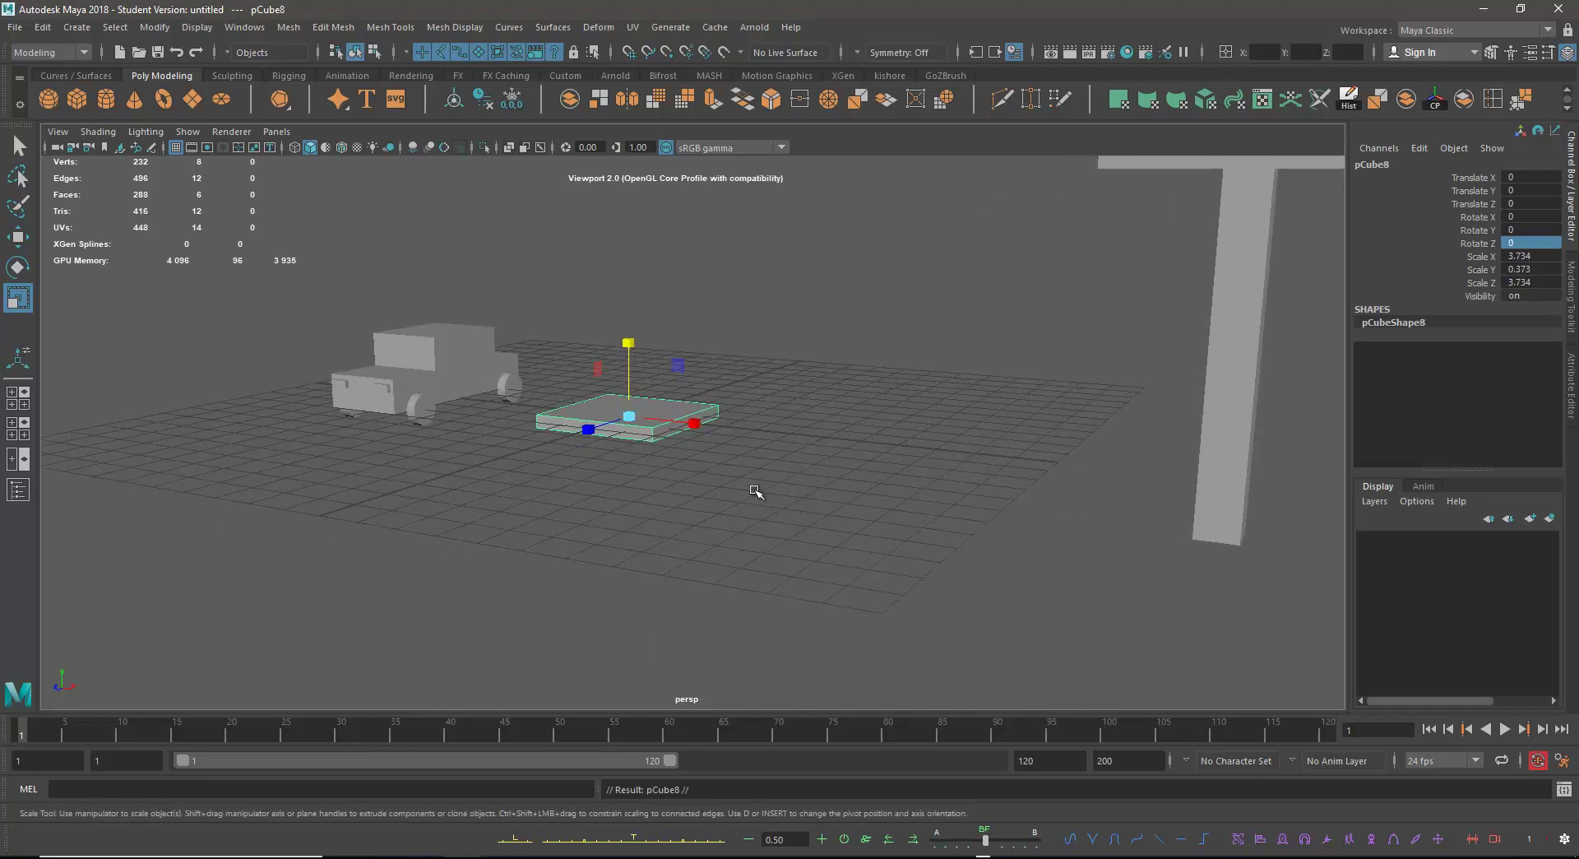
key(w)
drag(635, 350, 638, 338)
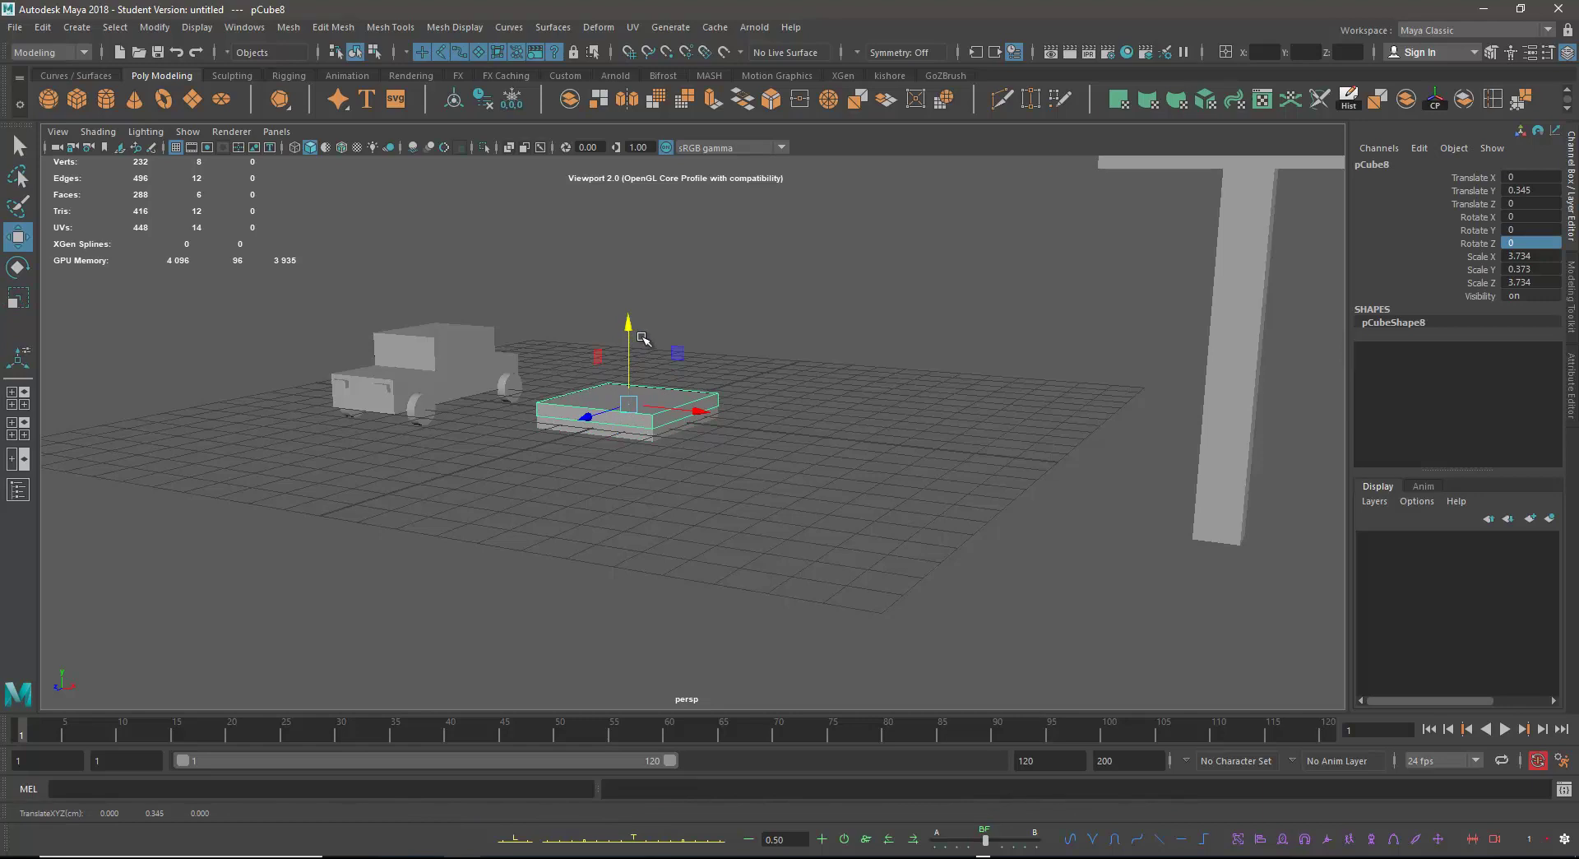
key(e)
key(r)
alt+drag(644, 443, 641, 488)
scroll(641, 485, up, 3)
drag(604, 394, 587, 395)
key(w)
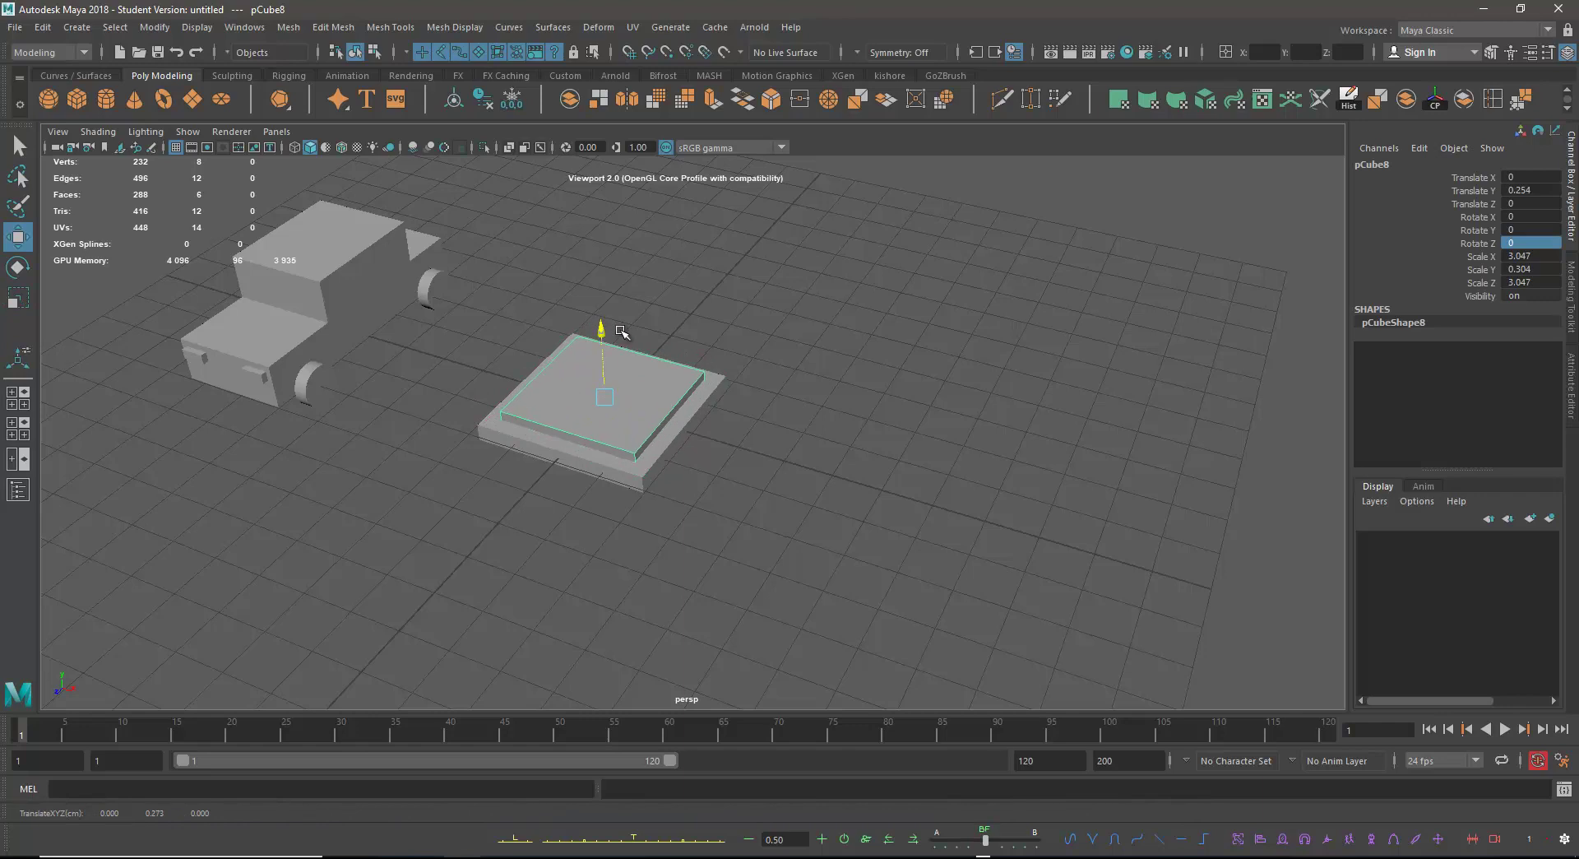
alt+drag(650, 411, 699, 395)
alt+right_drag(699, 411, 888, 502)
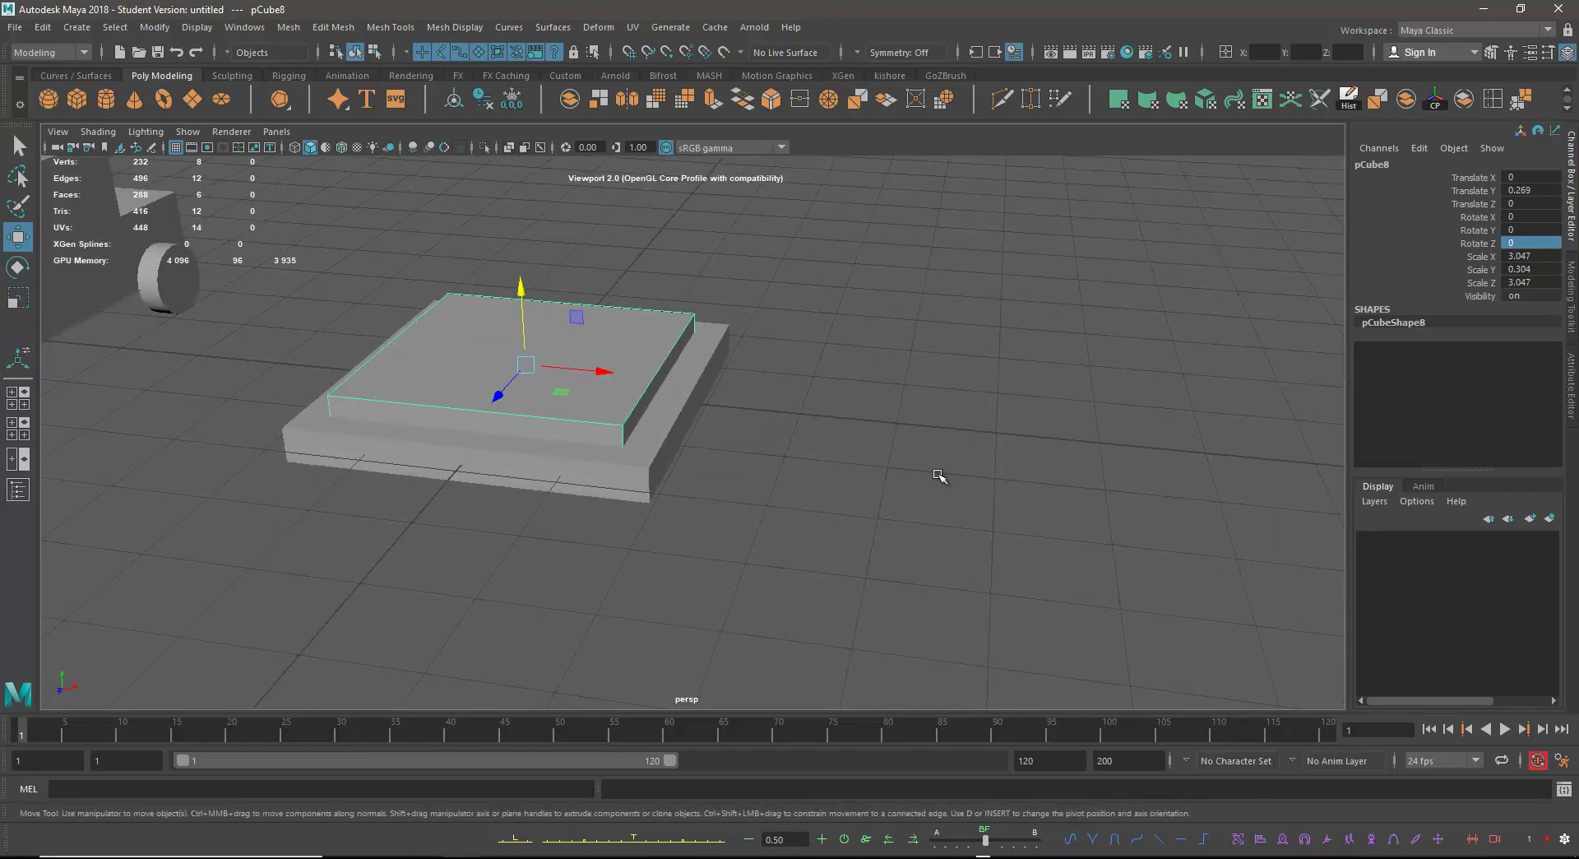
Duplicate the cross's post, move the copy over the stepped slab to about X 0.827, Z 0.896, and scale it to about 0.388, 4.268, 0.388.
scroll(954, 485, down, 5)
drag(1093, 388, 1217, 565)
key(ctrl+d)
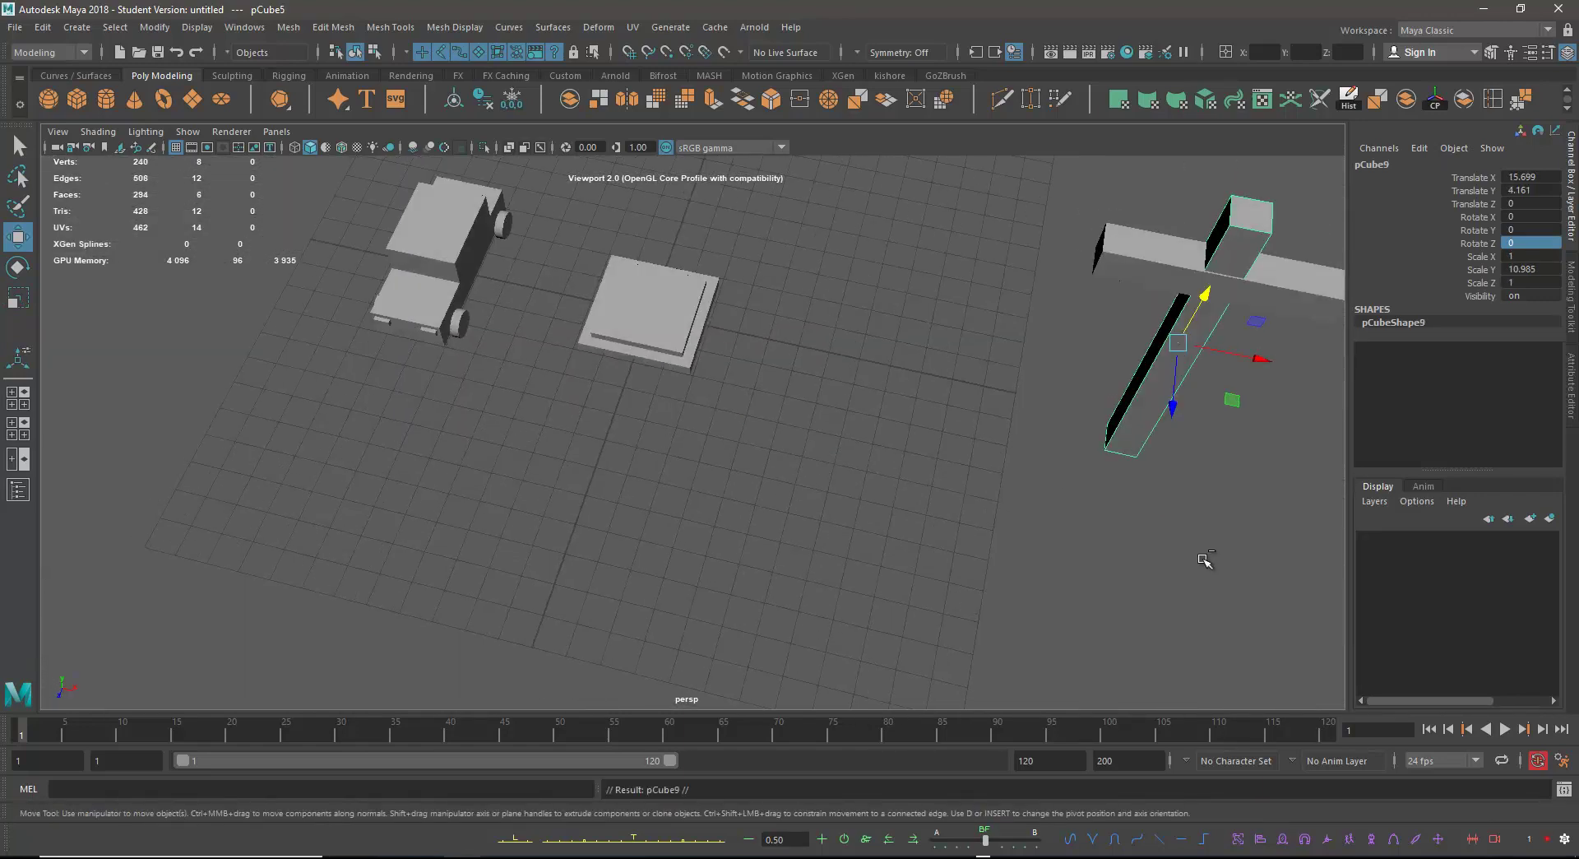
drag(1231, 399, 847, 493)
key(r)
alt+middle_drag(847, 494, 796, 466)
drag(662, 398, 529, 519)
scroll(729, 497, down, 3)
Shrink the thin post to about 0.234, 2.567, 0.234 and stand it on the slab's corner at about X 1.255, Y 1.599, Z 1.238.
key(w)
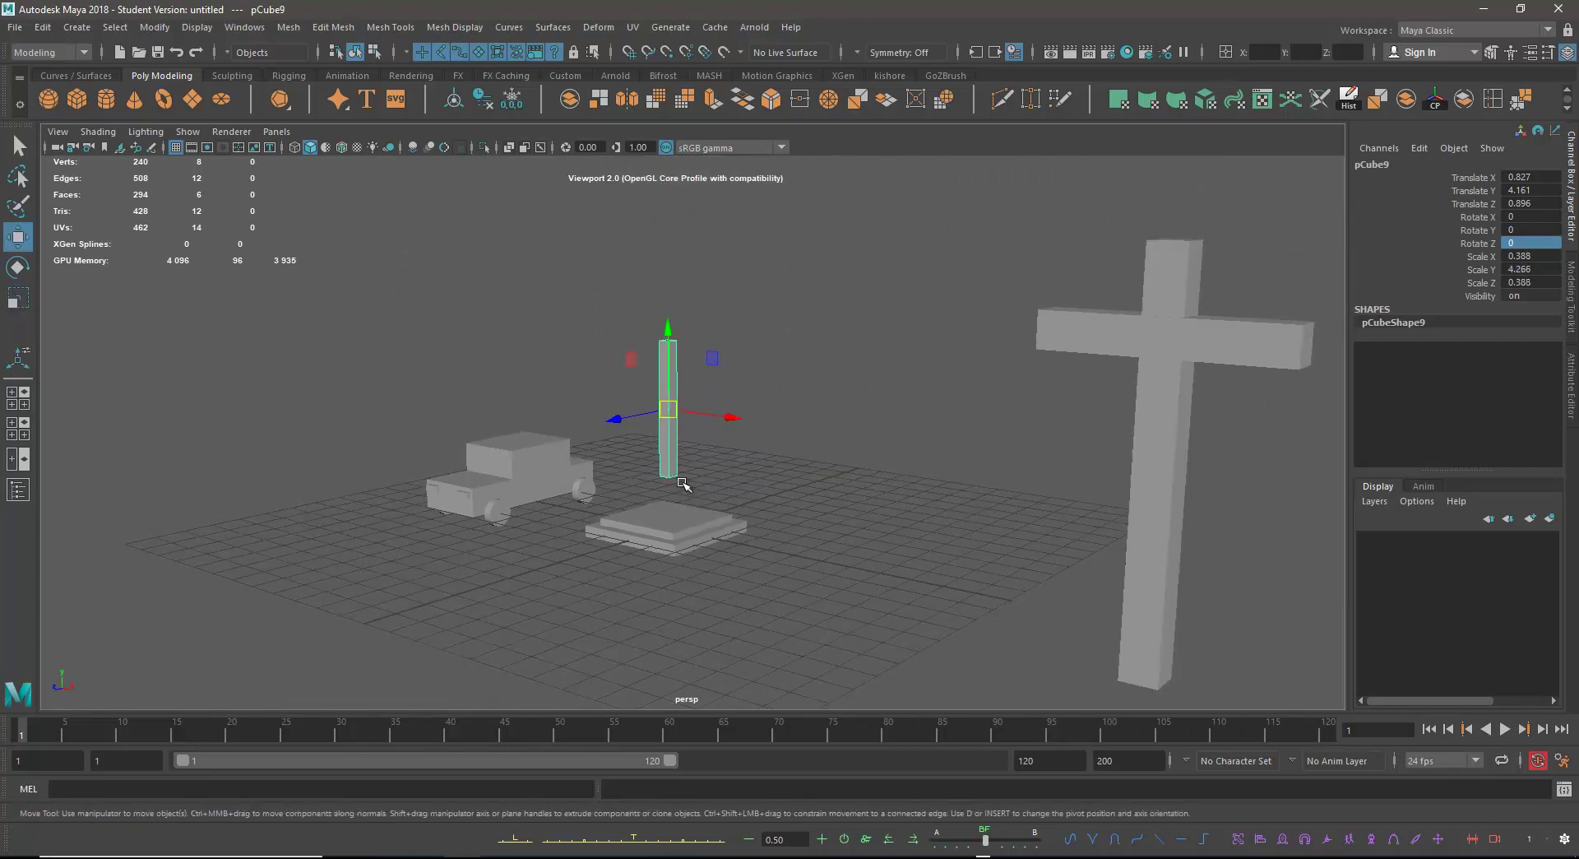
drag(660, 333, 670, 356)
alt+drag(606, 538, 769, 528)
key(e)
key(r)
key(w)
drag(662, 437, 596, 495)
scroll(705, 521, down, 5)
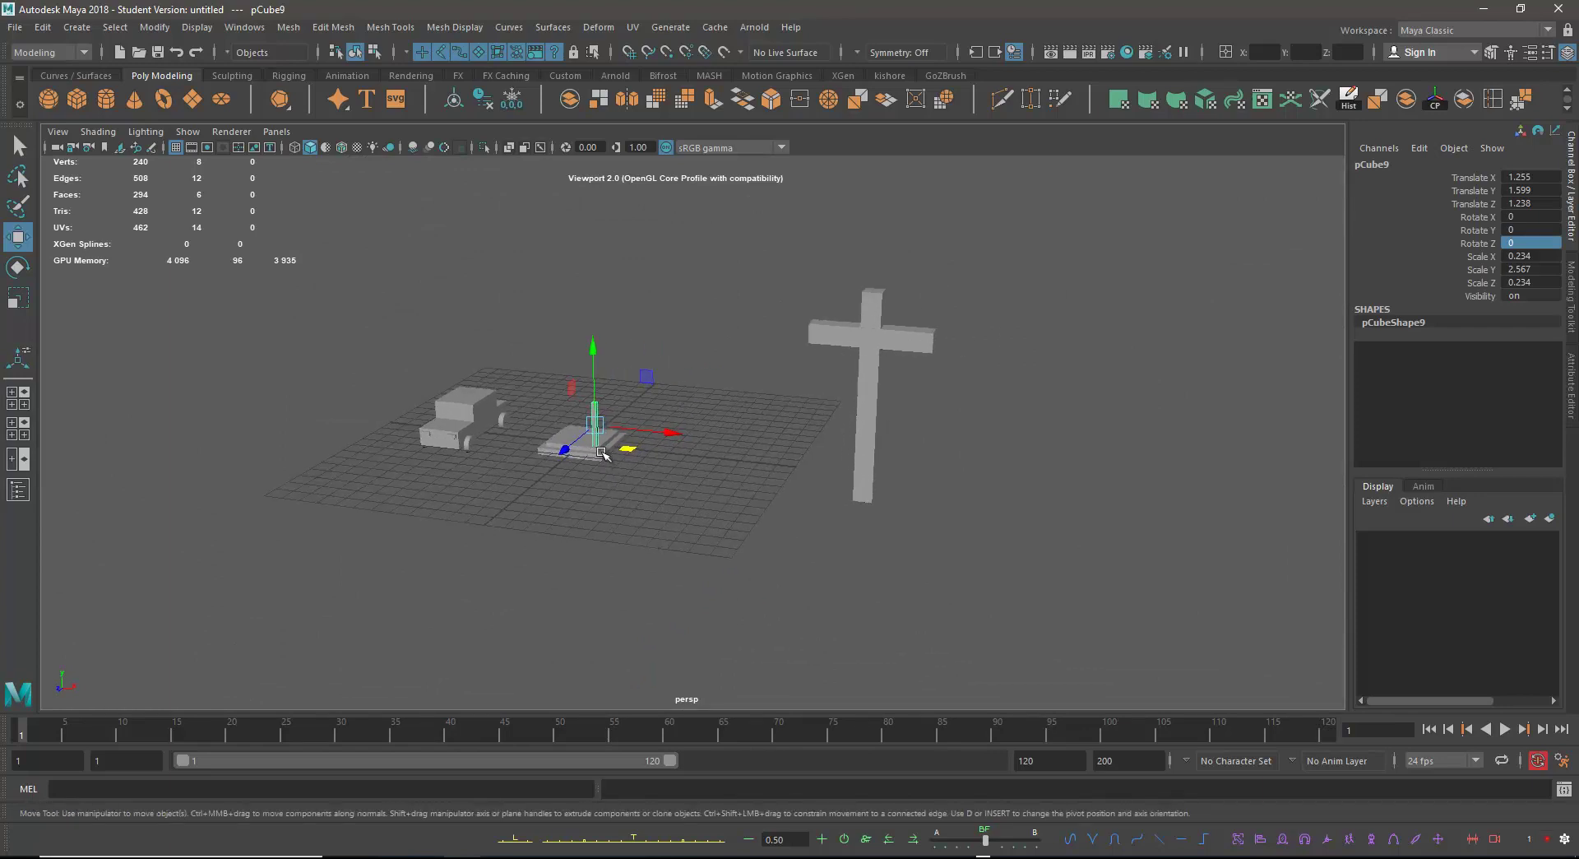
Examine the cross, the stepped slab with its post, and the car together from several angles.
alt+drag(830, 433, 909, 452)
click(984, 396)
alt+drag(1090, 480, 936, 458)
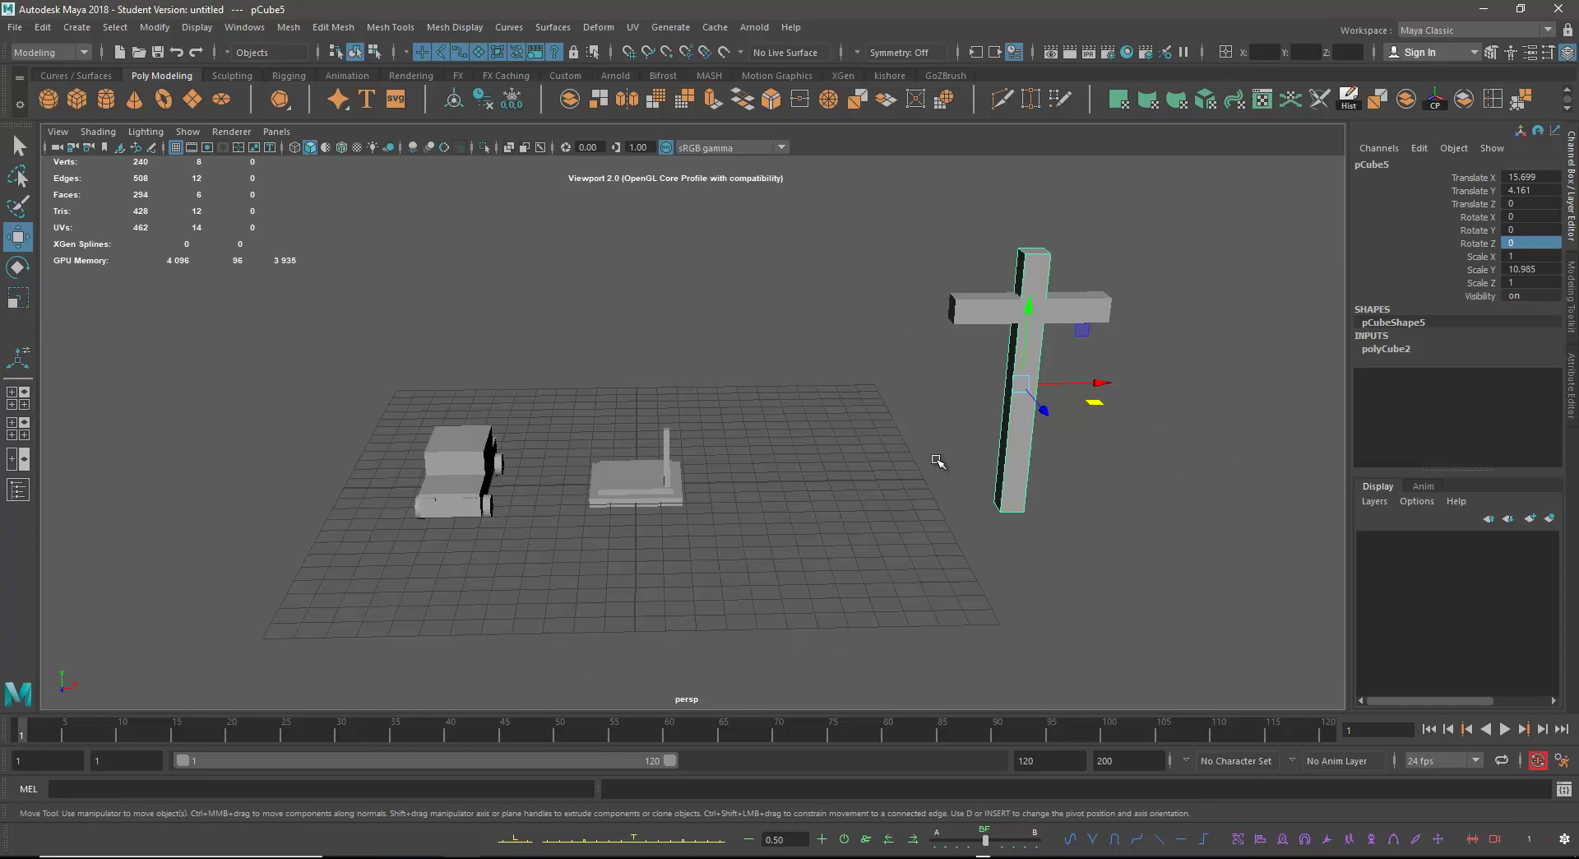
alt+drag(938, 462, 814, 434)
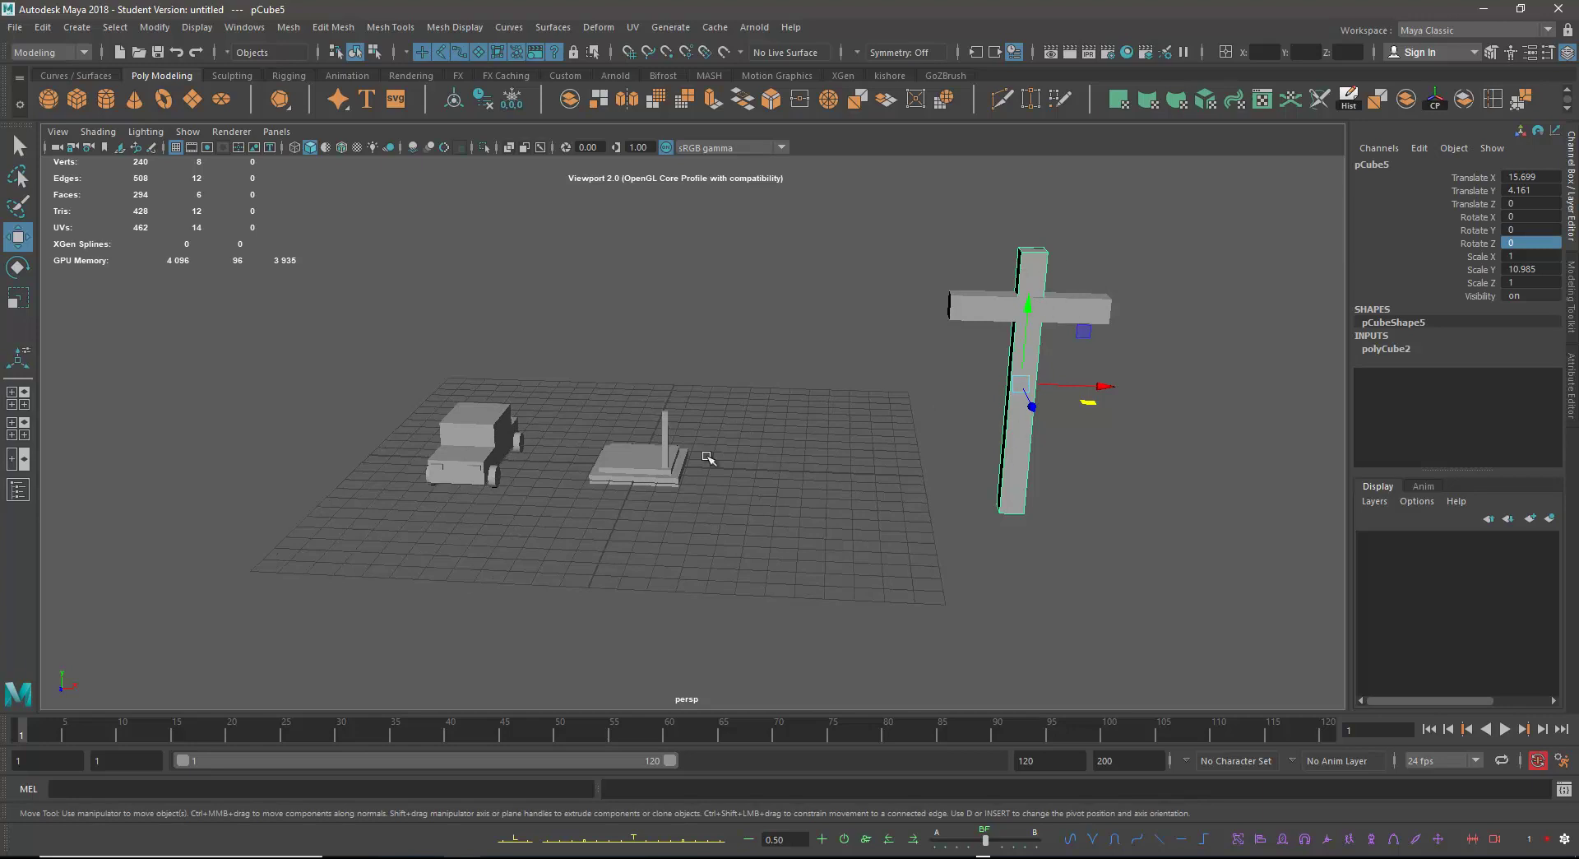
click(520, 444)
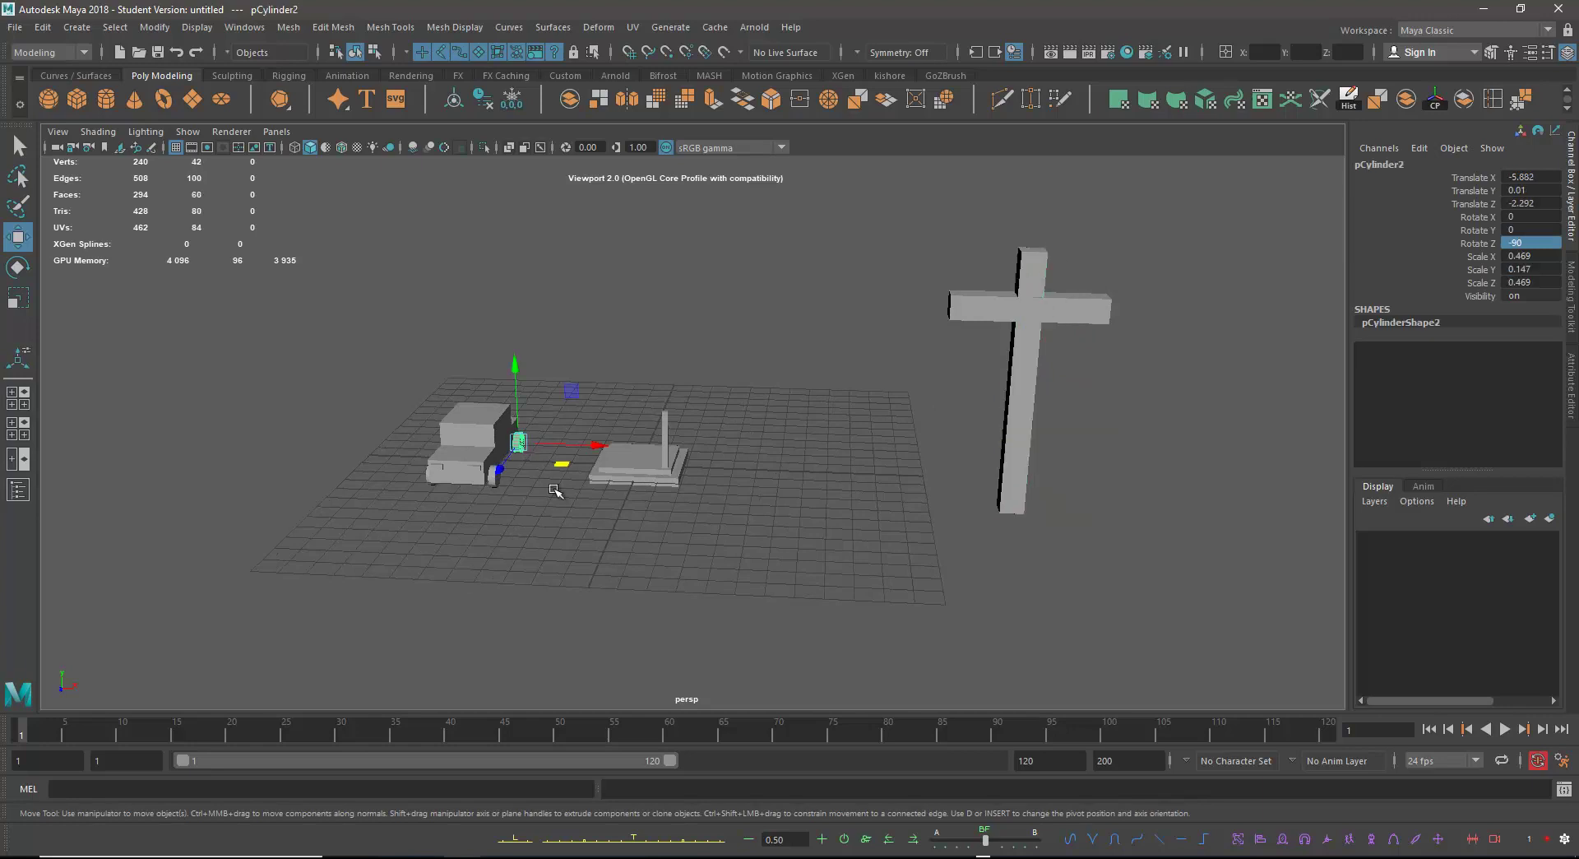
mouse_move(599, 529)
alt+mouse_down()
mouse_move(532, 529)
mouse_move(802, 501)
mouse_move(599, 525)
mouse_move(293, 524)
mouse_move(613, 519)
mouse_move(1047, 546)
mouse_move(546, 515)
mouse_move(580, 519)
alt+mouse_up()
alt+right_drag(583, 522, 665, 441)
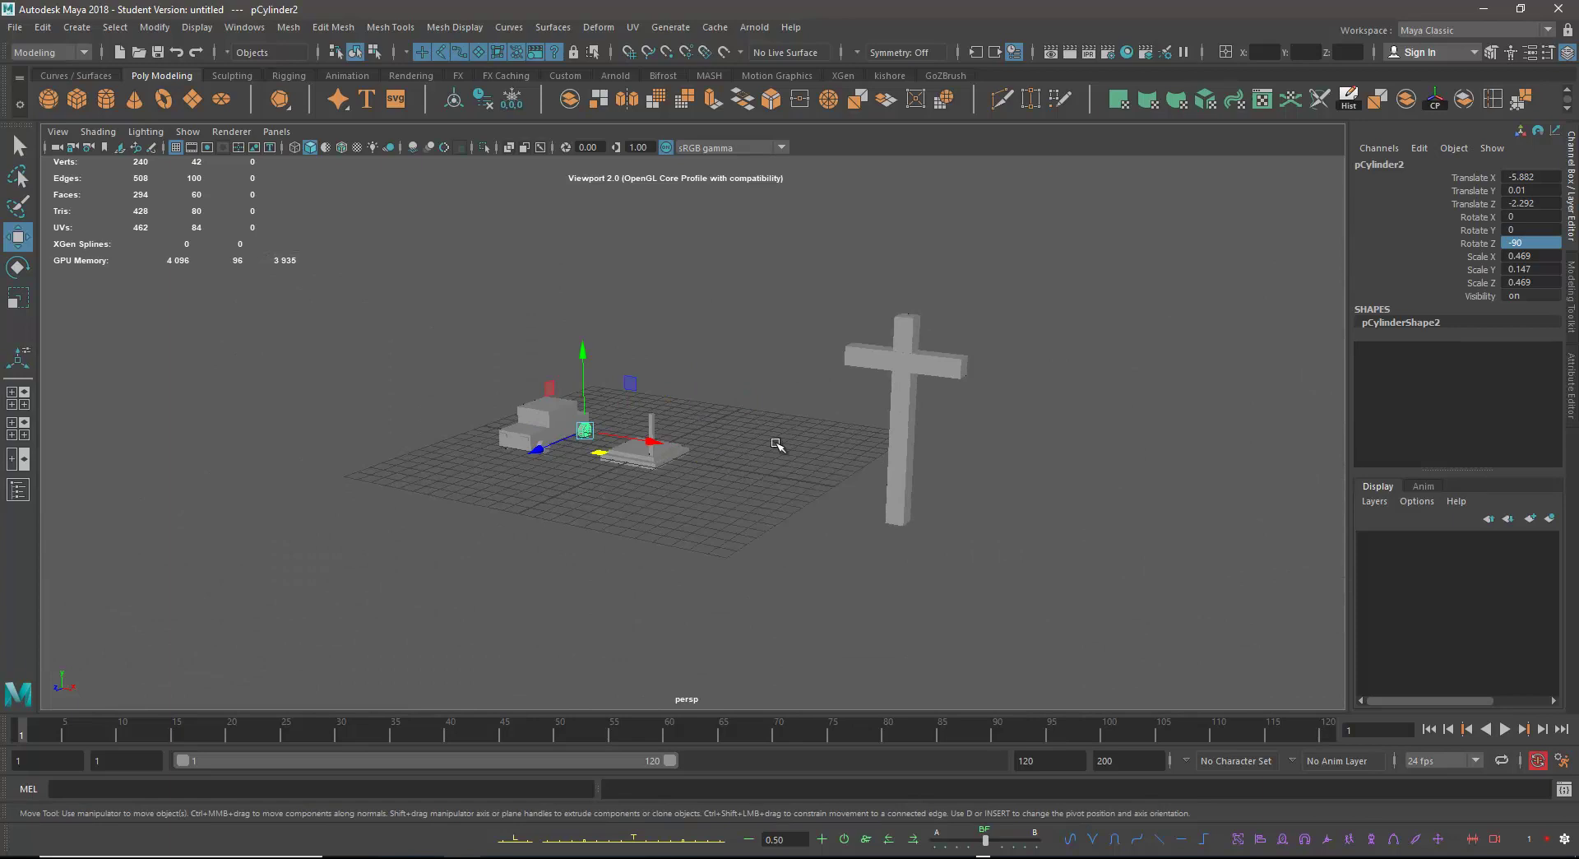
alt+right_drag(776, 440, 981, 532)
alt+drag(981, 531, 363, 359)
alt+drag(427, 424, 458, 434)
alt+right_drag(465, 435, 141, 238)
alt+right_drag(628, 483, 310, 403)
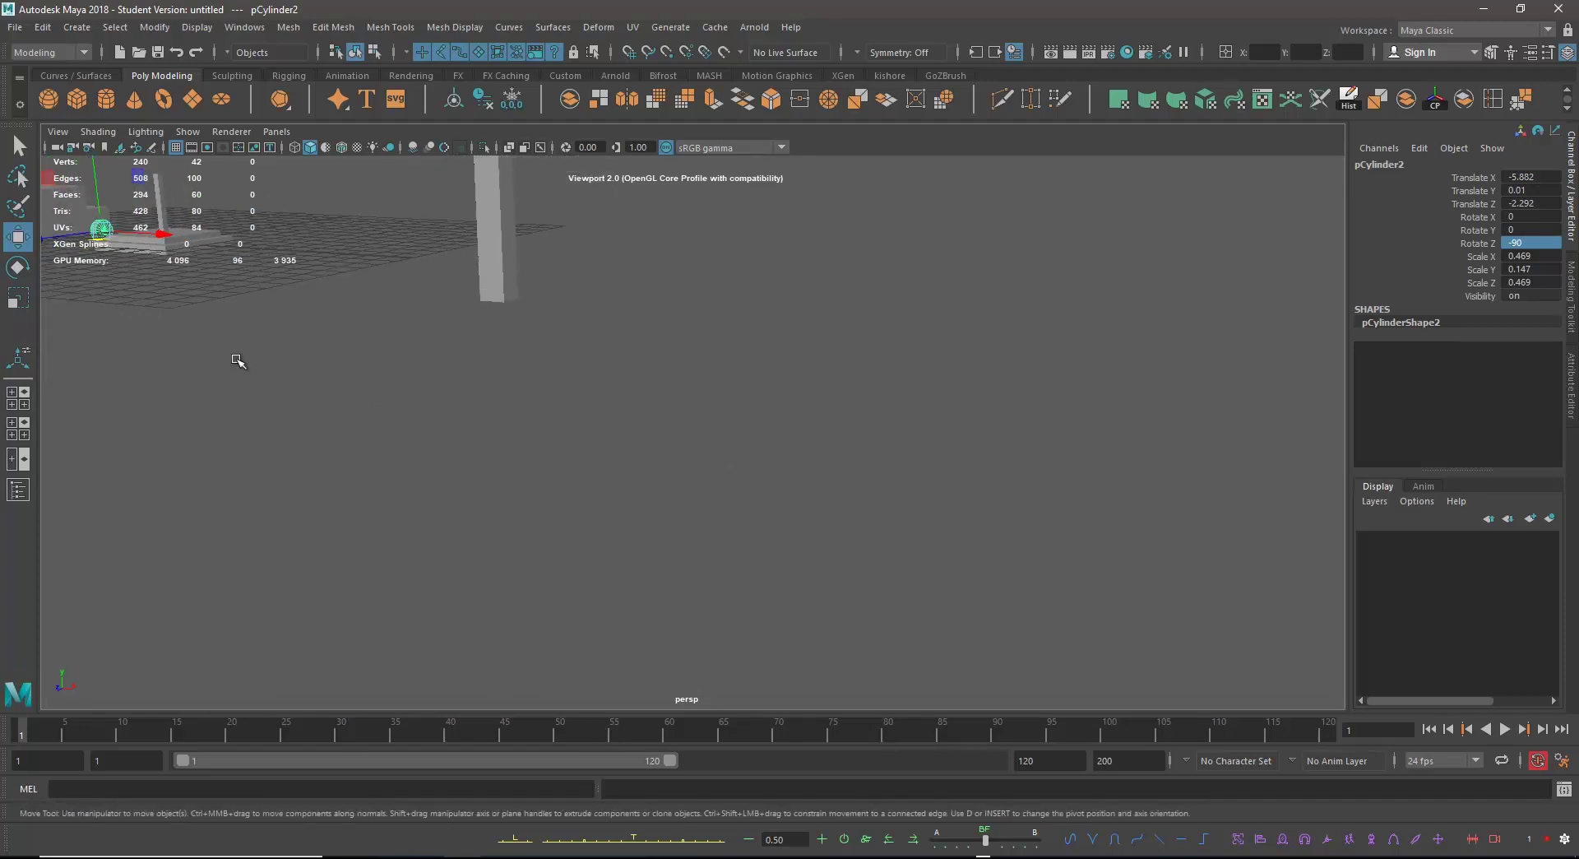
alt+right_drag(238, 361, 783, 543)
alt+right_drag(429, 339, 1070, 535)
alt+middle_drag(1011, 650, 358, 403)
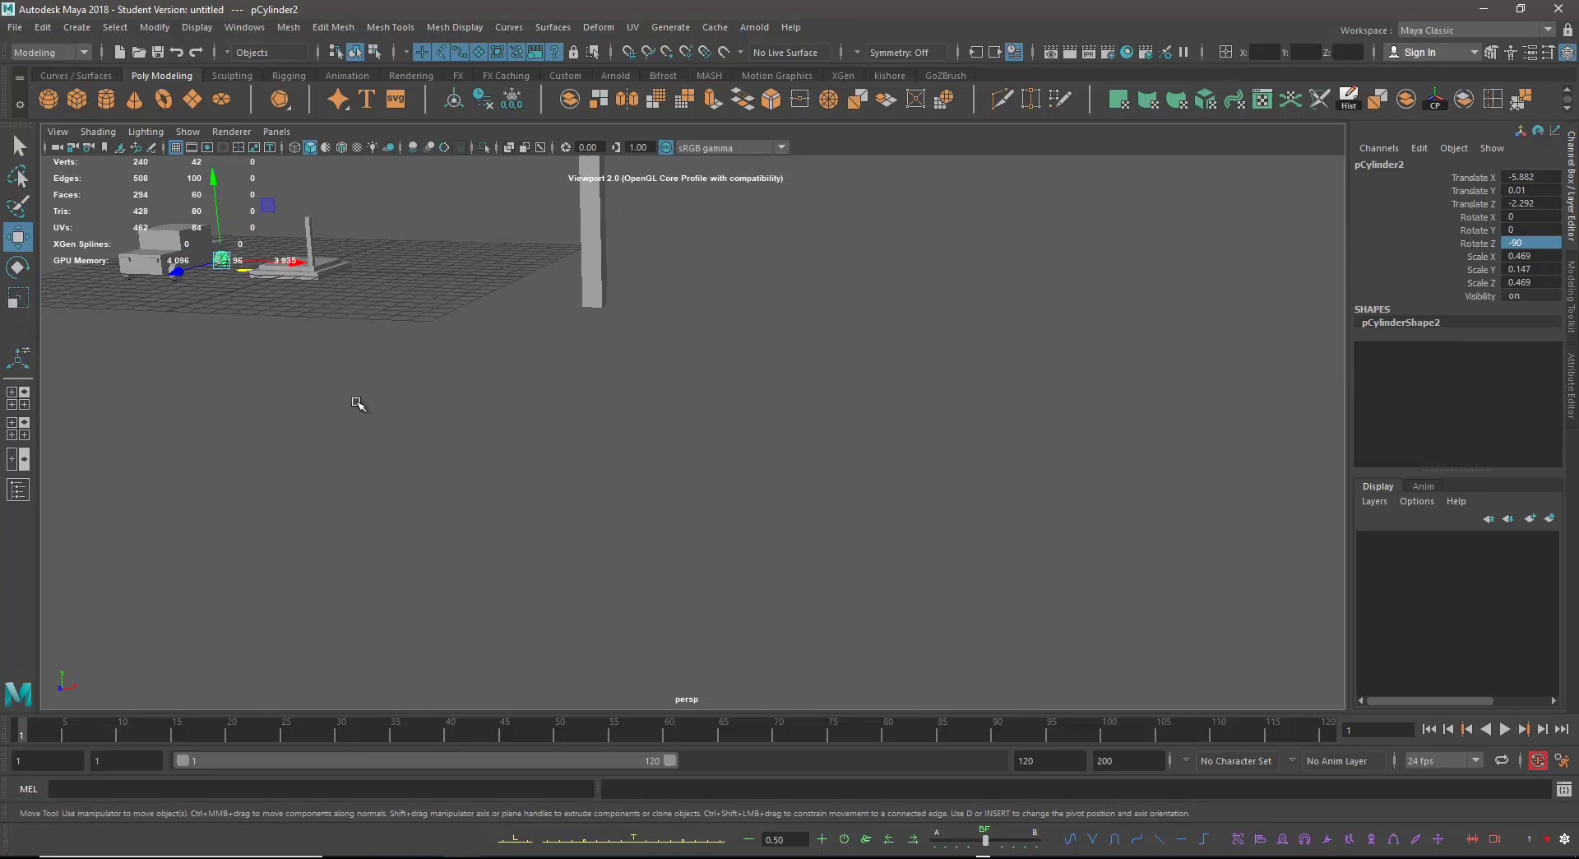
Examine the car's wheels up close from several angles.
key(f)
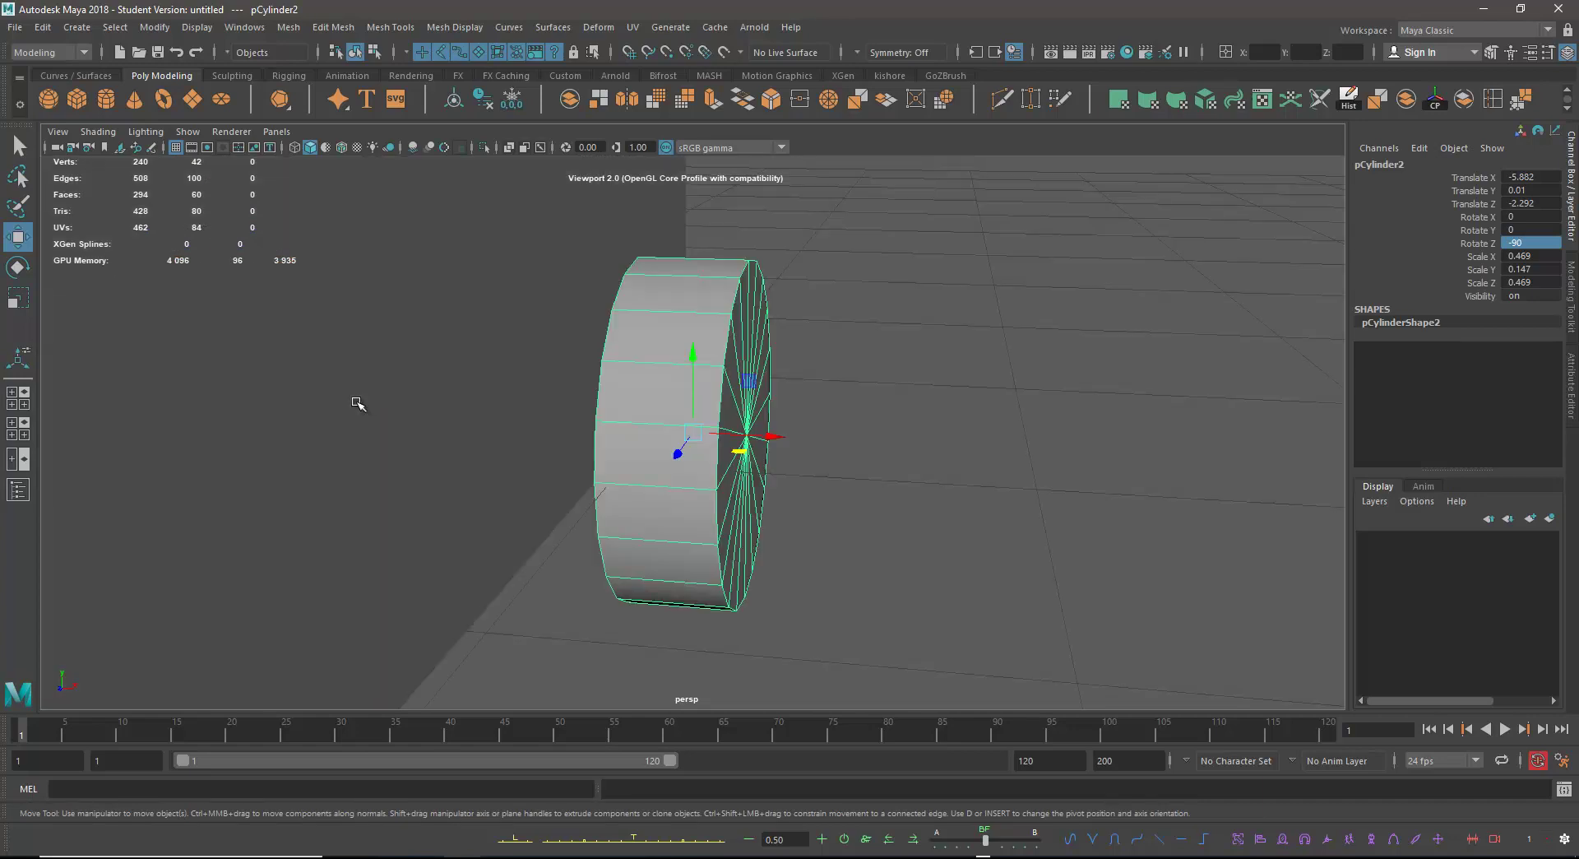
mouse_move(857, 487)
alt+mouse_down()
mouse_move(884, 539)
mouse_move(239, 446)
mouse_move(638, 489)
mouse_move(923, 466)
mouse_move(875, 485)
alt+mouse_up()
key(Right)
key(f)
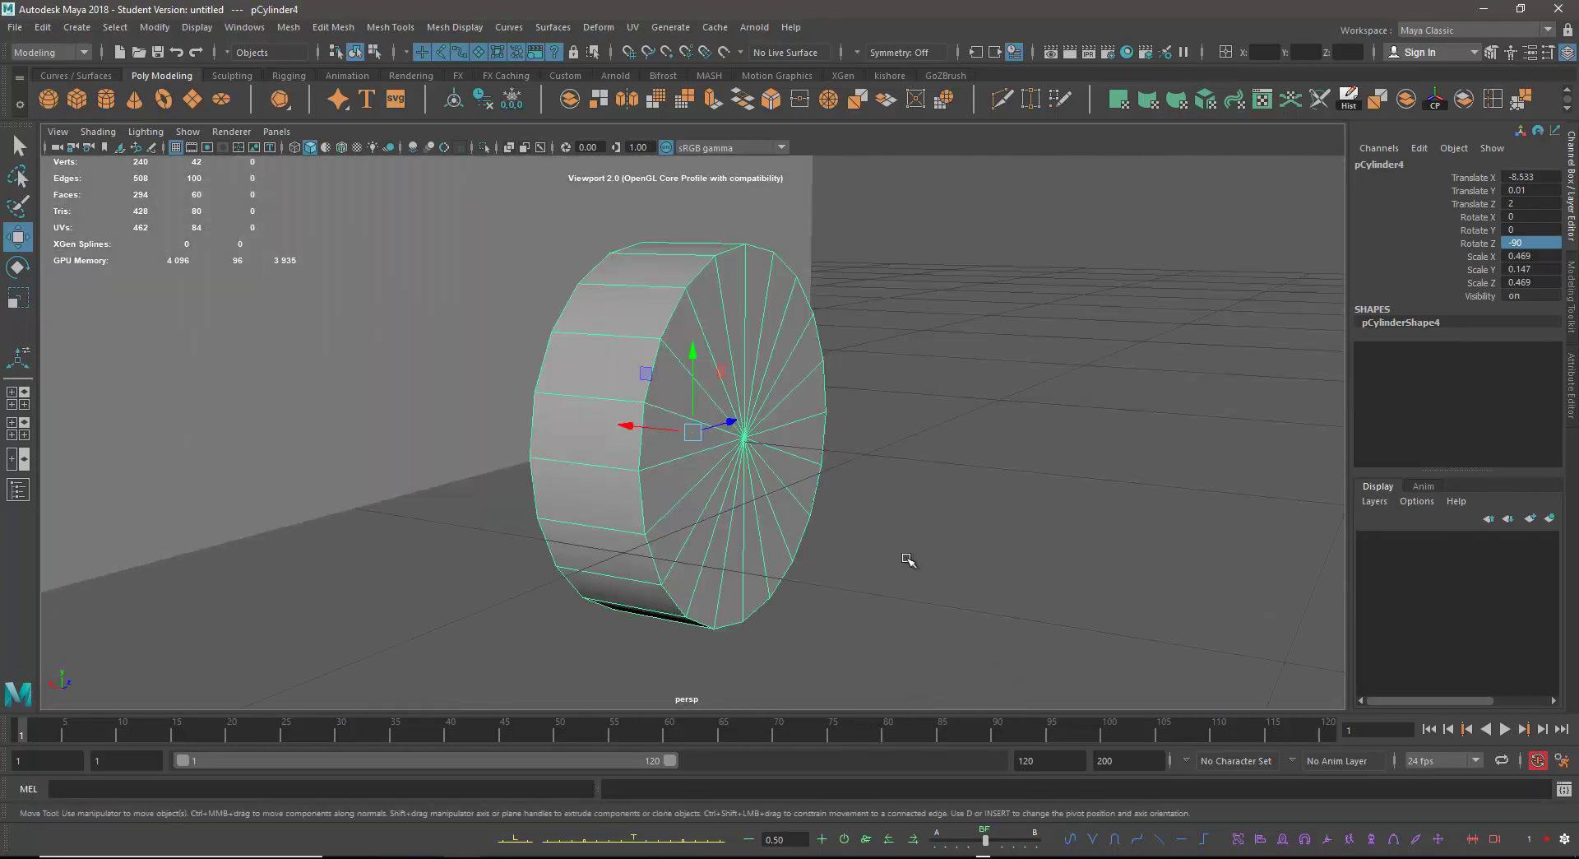
alt+right_drag(1000, 533, 519, 428)
alt+drag(529, 424, 946, 345)
Duplicate the post to the stepped slab's other three corners, placing the second pair at about X -1.235.
click(1098, 211)
key(f)
alt+drag(1064, 312, 835, 440)
alt+right_drag(835, 440, 874, 449)
click(764, 383)
alt+drag(987, 518, 914, 543)
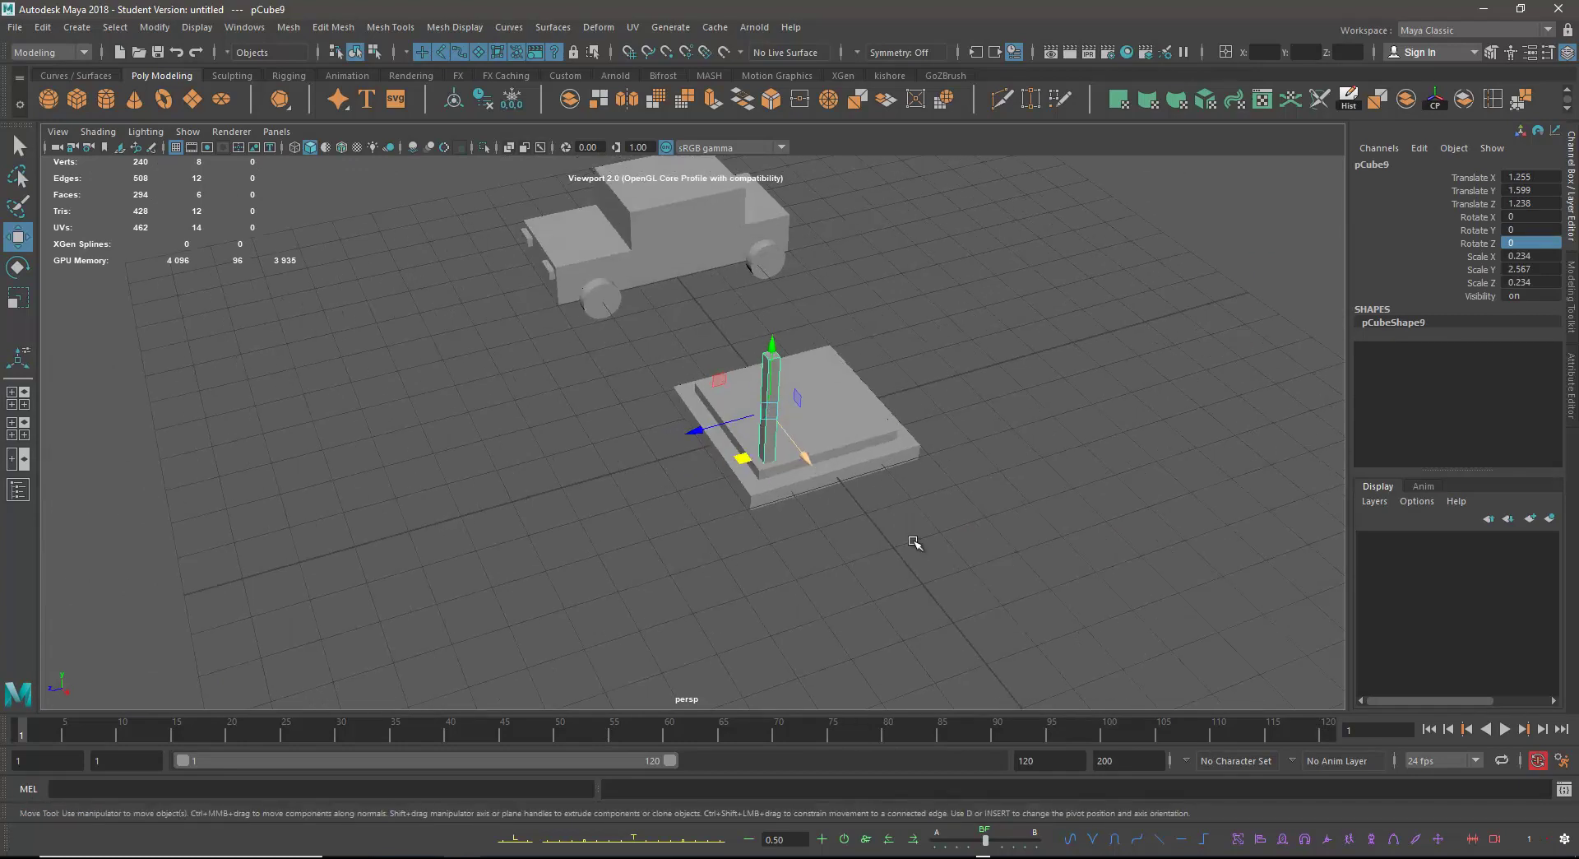
drag(695, 433, 816, 380)
drag(956, 379, 847, 430)
key(ctrl+d)
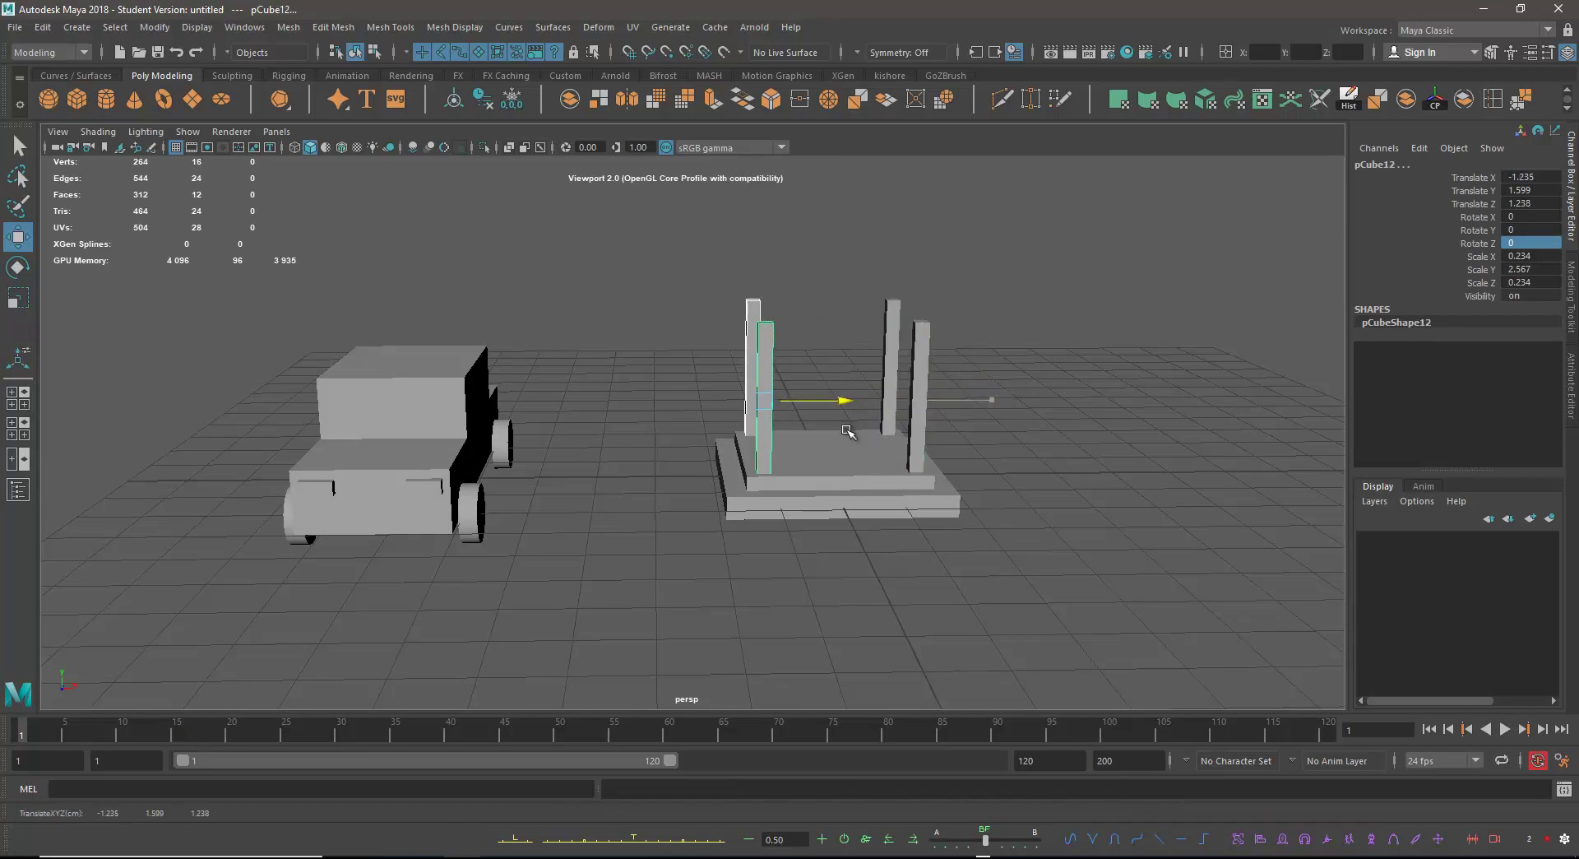
Duplicate the base's upper slab and raise the copy onto the four posts at about Y 2.914.
click(839, 478)
alt+drag(1058, 546, 1029, 564)
key(ctrl+d)
drag(812, 429, 857, 258)
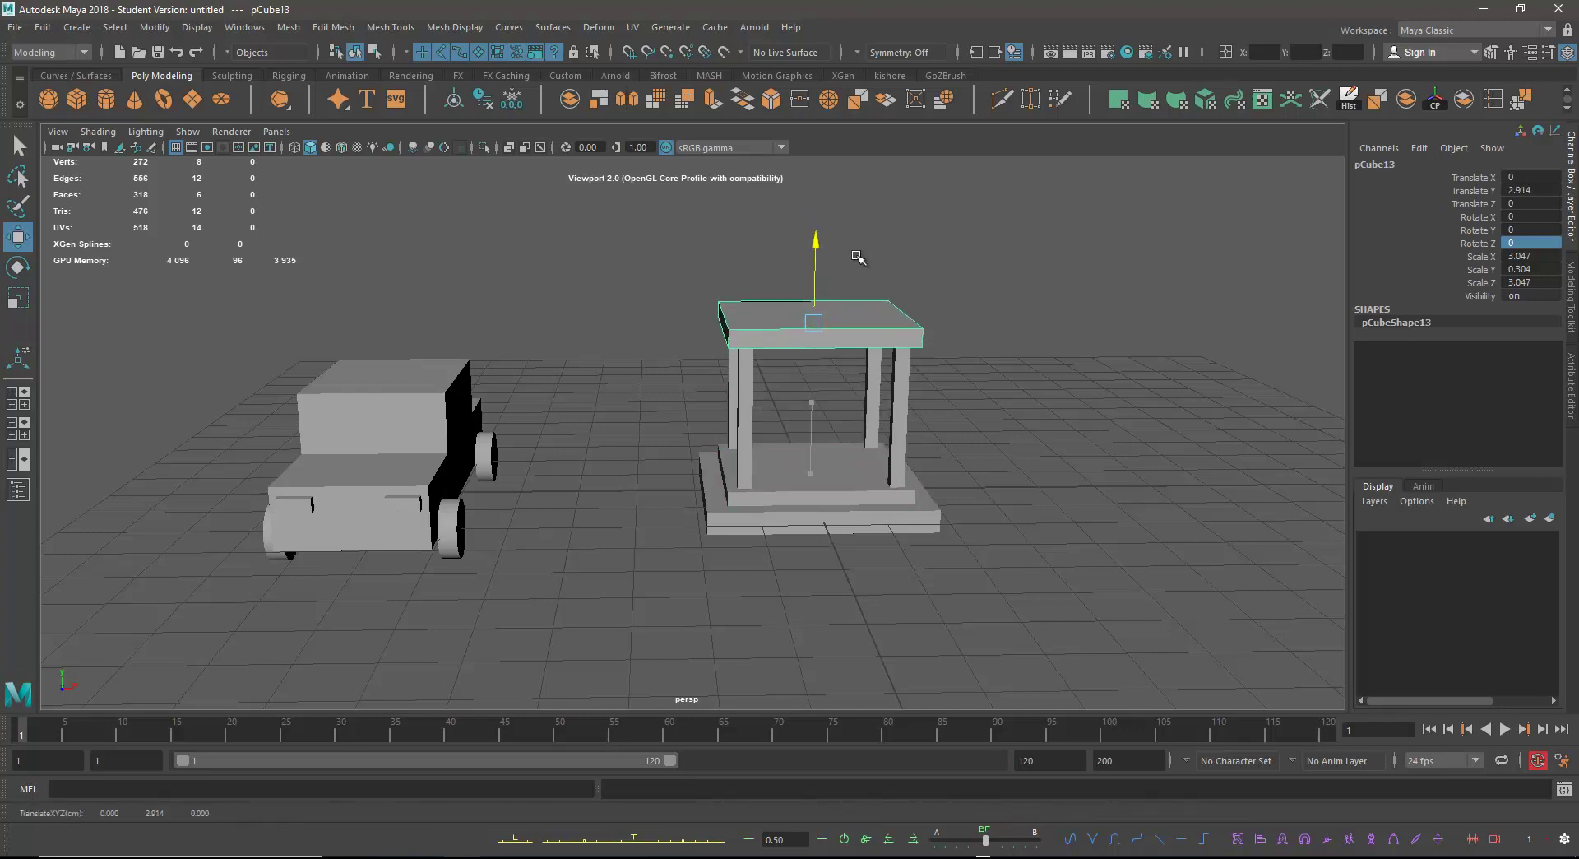
Duplicate the roof slab as a smaller tier on top at about Y 3.153, scaled to about 2.618, 0.261, 2.618.
alt+drag(826, 442, 751, 504)
alt+drag(745, 329, 794, 527)
drag(717, 326, 750, 331)
key(r)
drag(718, 380, 698, 382)
key(ctrl+e)
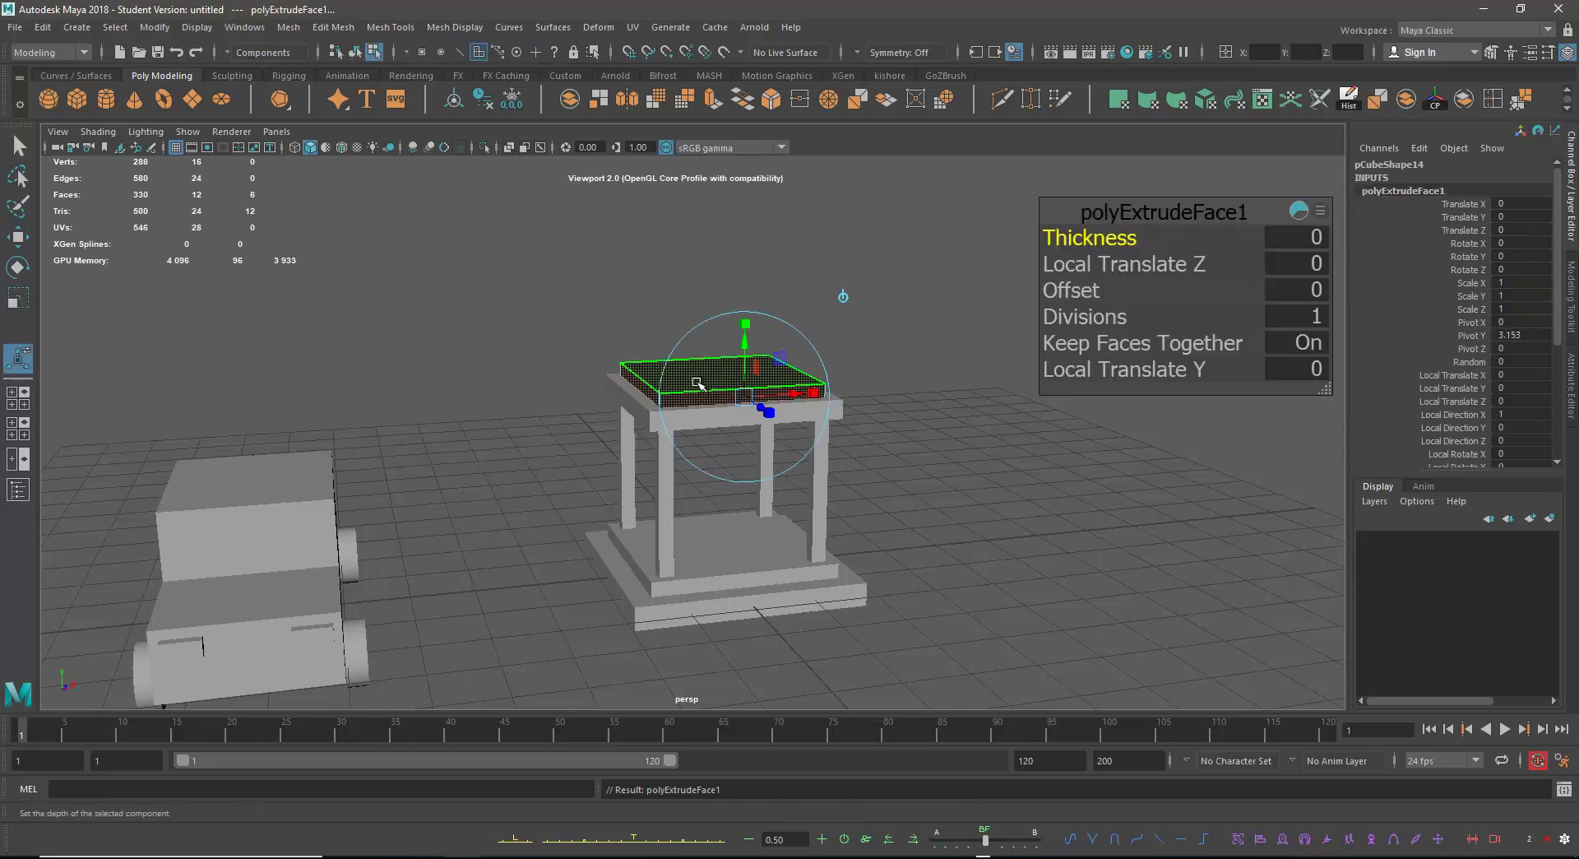
key(ctrl+z)
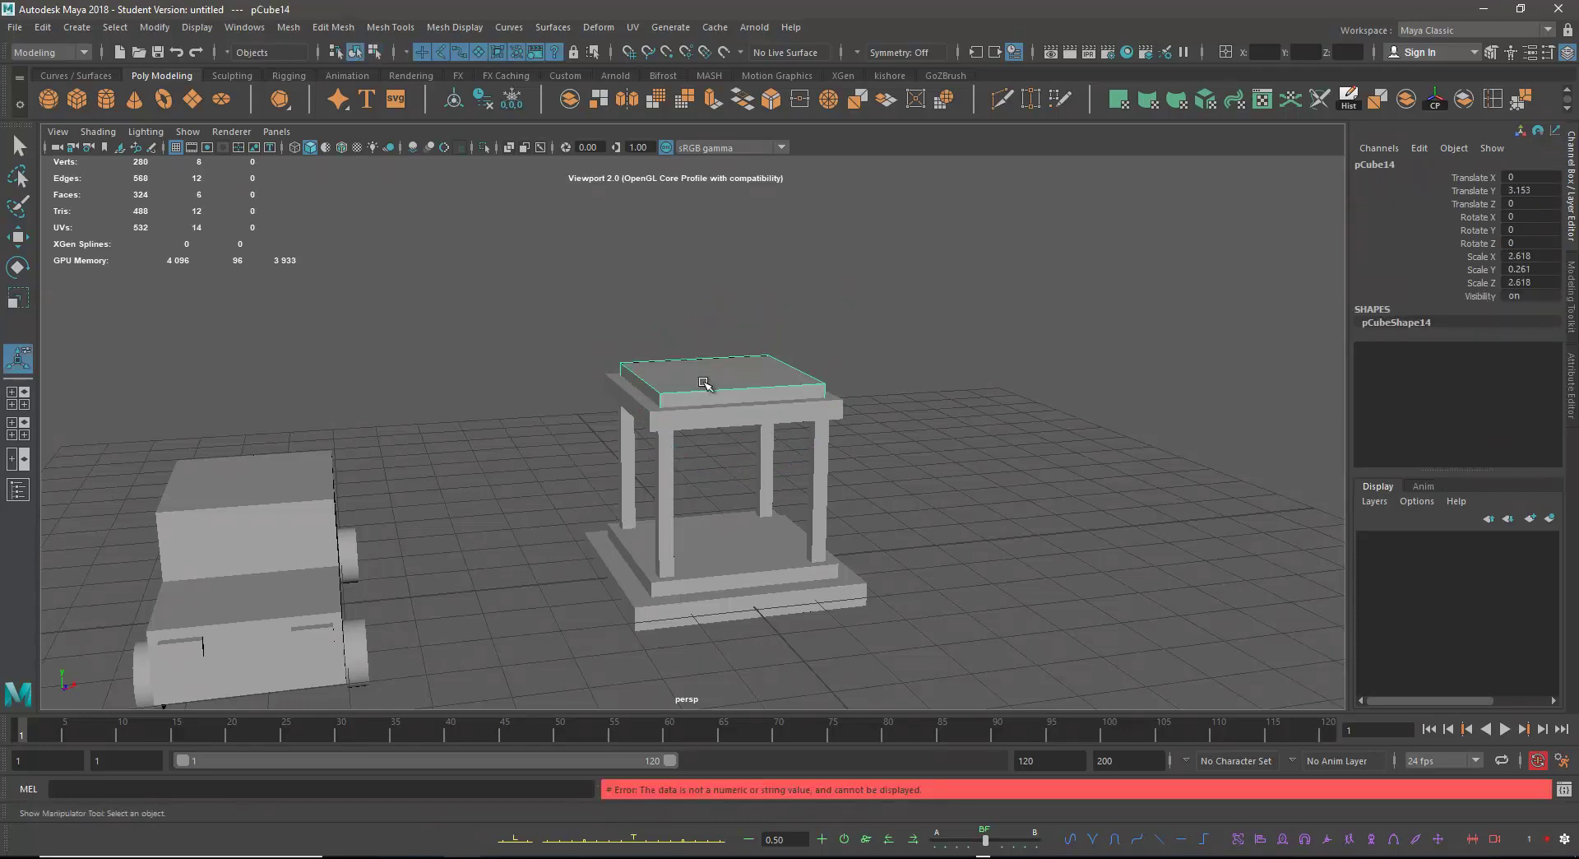
Duplicate the small roof tier and stack the copy directly on it at about Y 3.415.
key(w)
drag(717, 317, 714, 277)
alt+right_drag(737, 380, 777, 406)
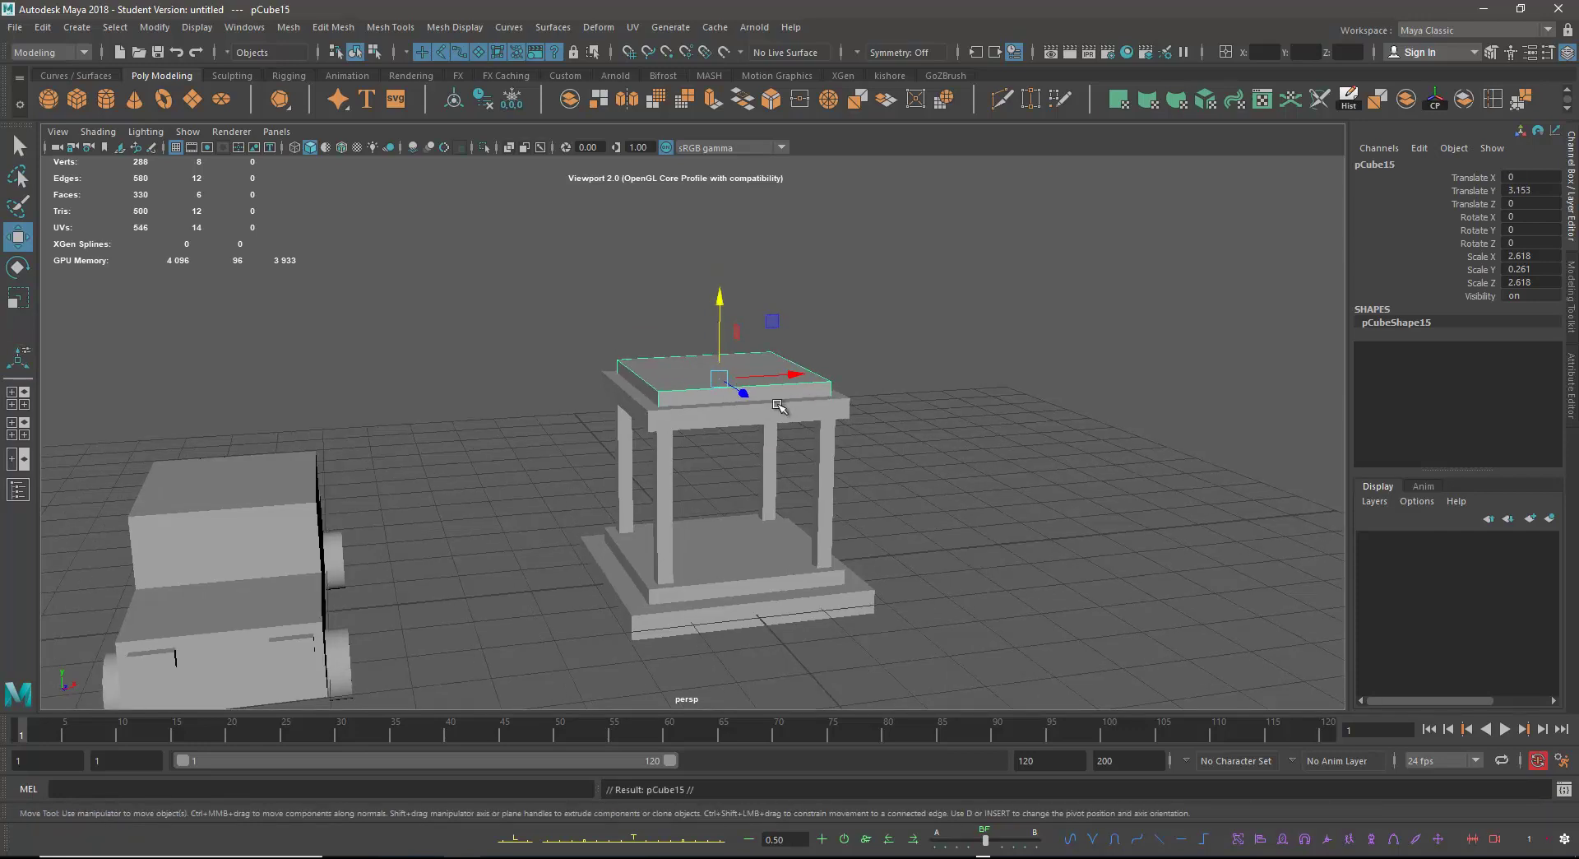
drag(727, 308, 770, 419)
scroll(891, 448, up, 5)
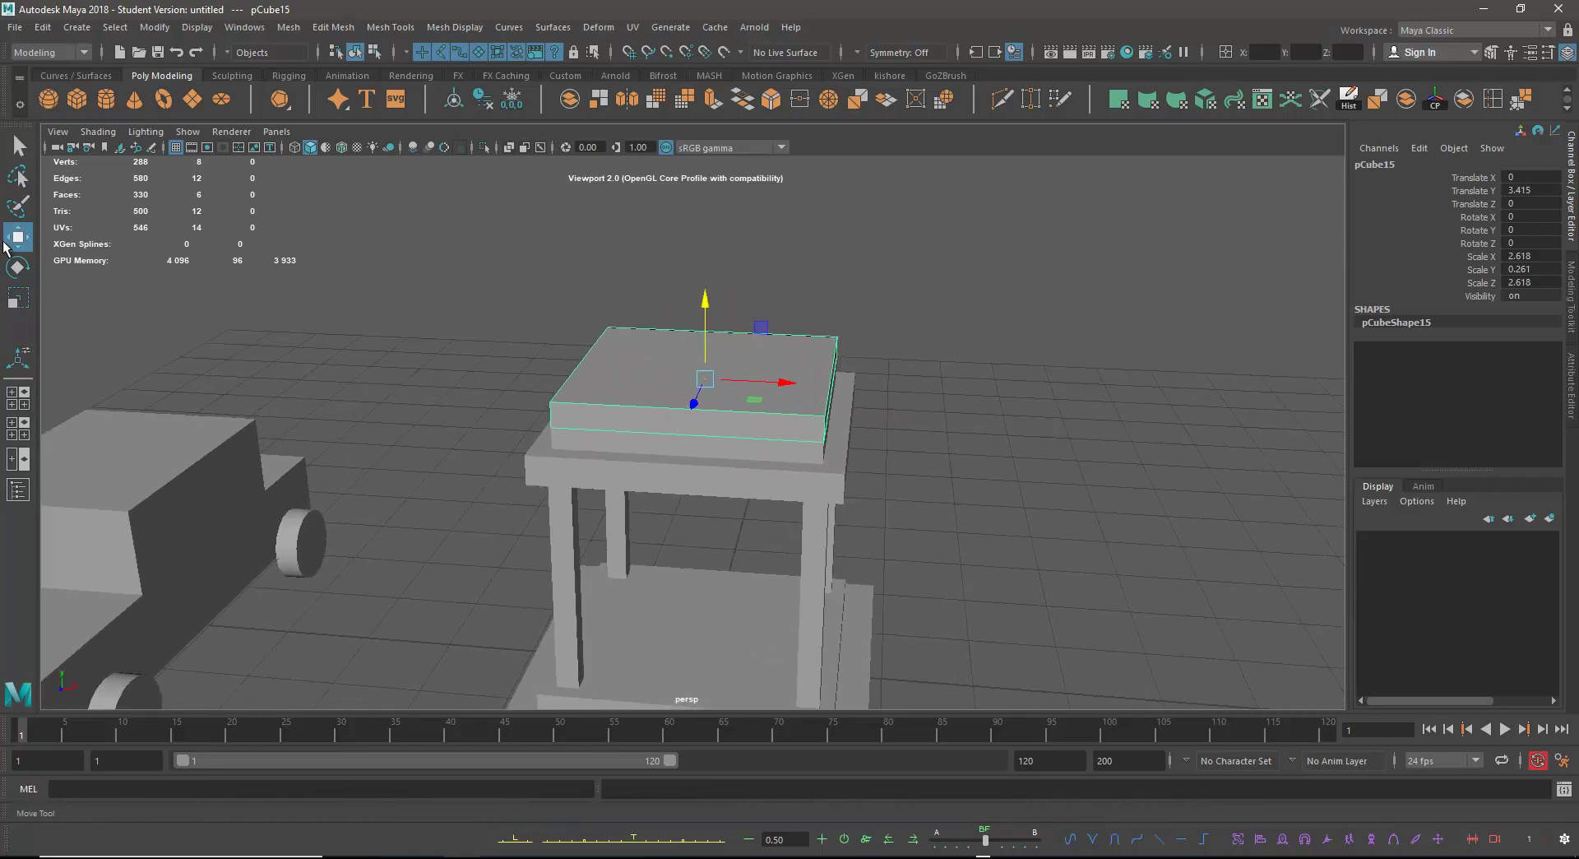
Shrink the uppermost roof tier evenly in width and depth to about 2.054, 0.268, 2.054.
click(21, 298)
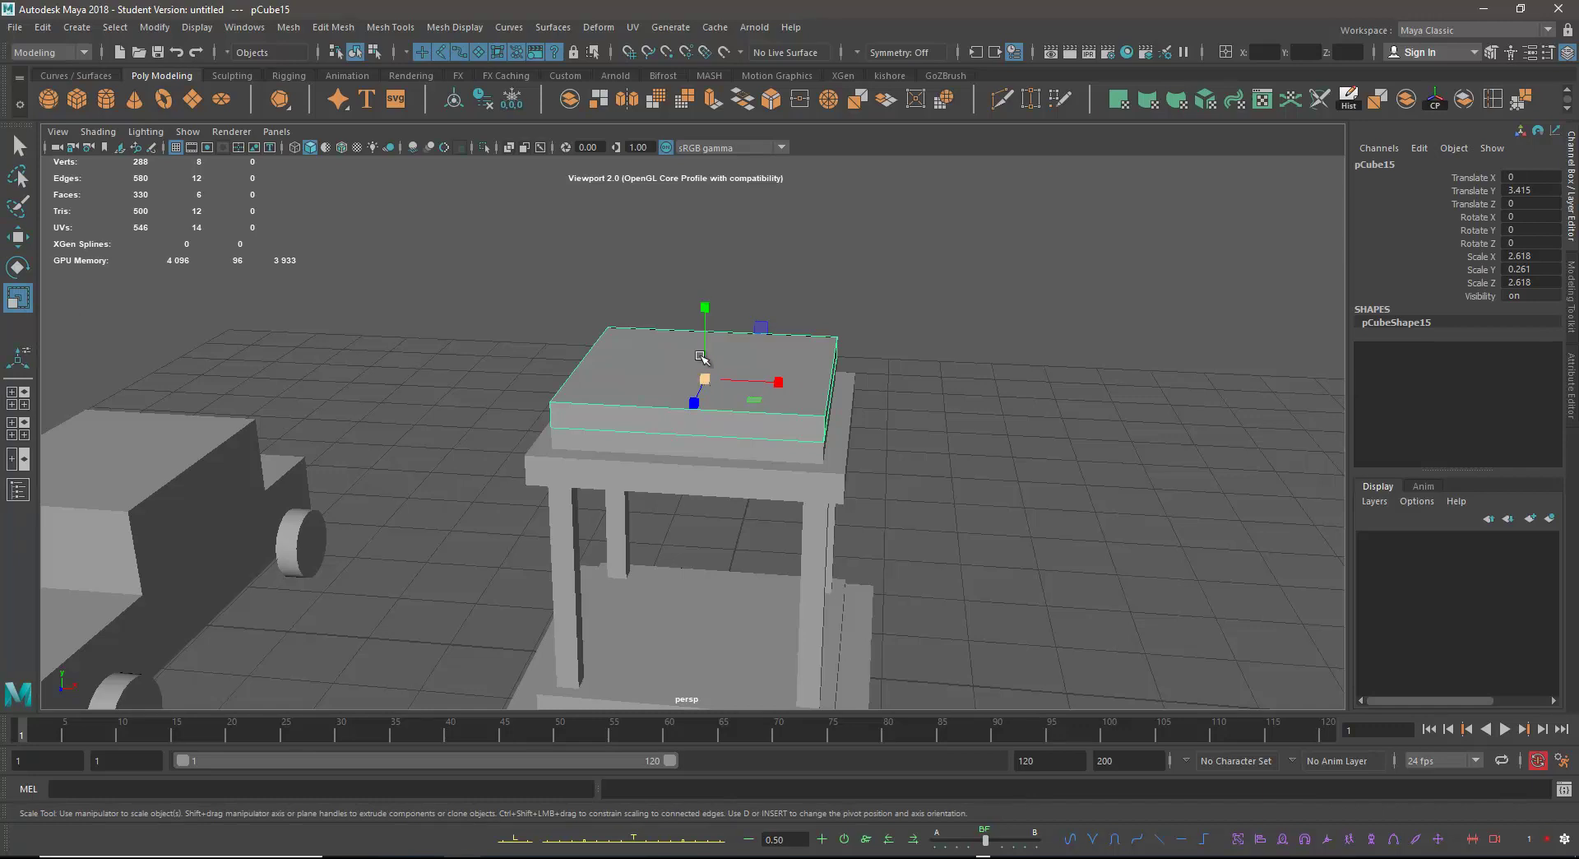
mouse_move(705, 312)
mouse_down()
mouse_move(705, 352)
mouse_move(704, 325)
mouse_up()
key(ctrl+z)
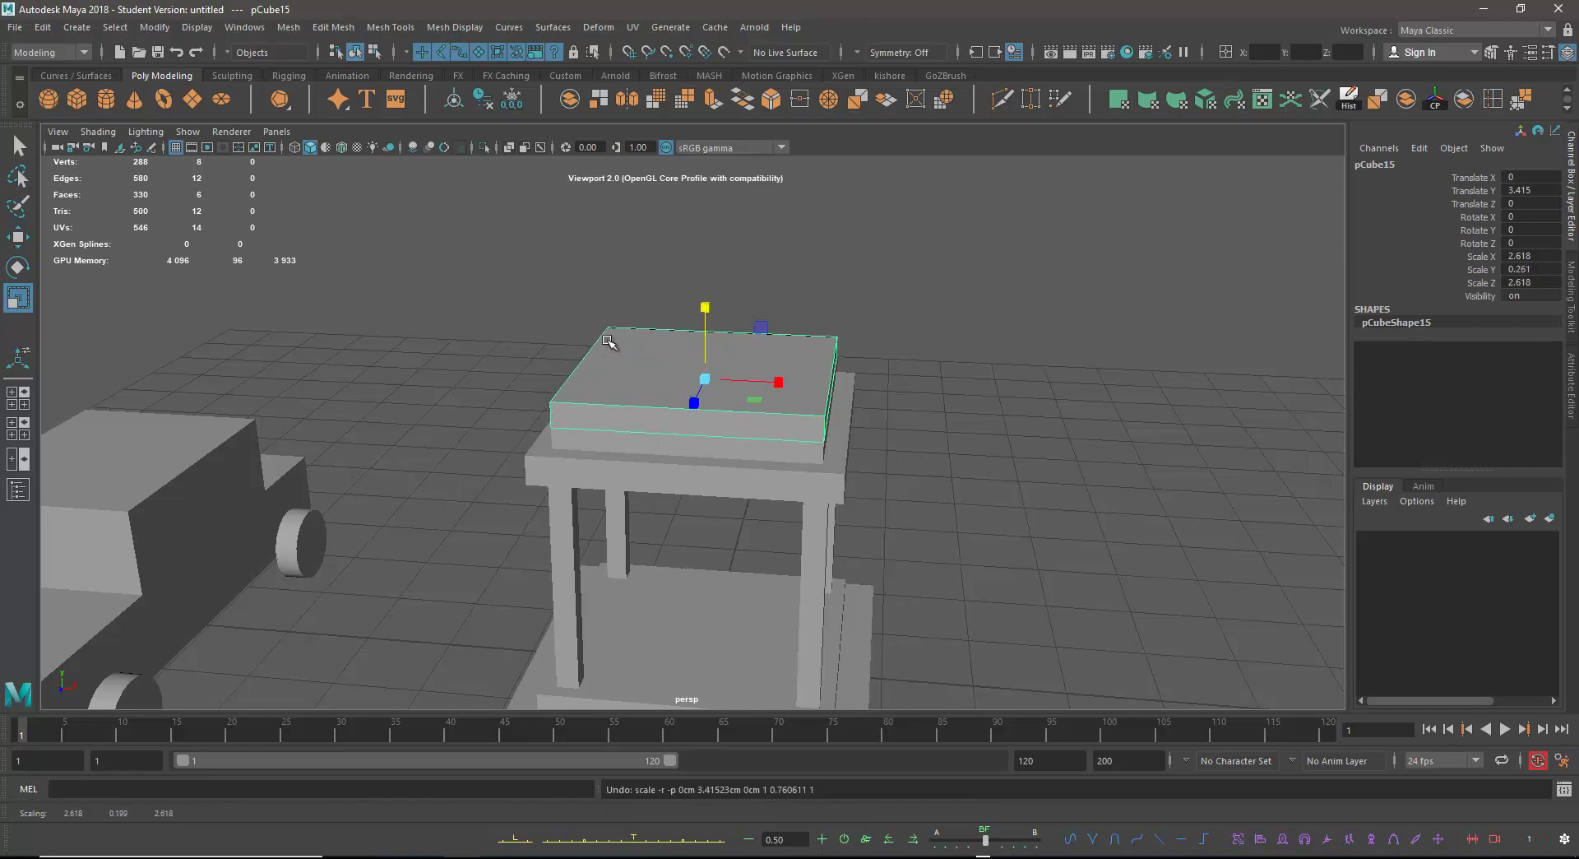
drag(754, 402, 773, 374)
key(ctrl+z)
key(ctrl+z)
key(ctrl+z)
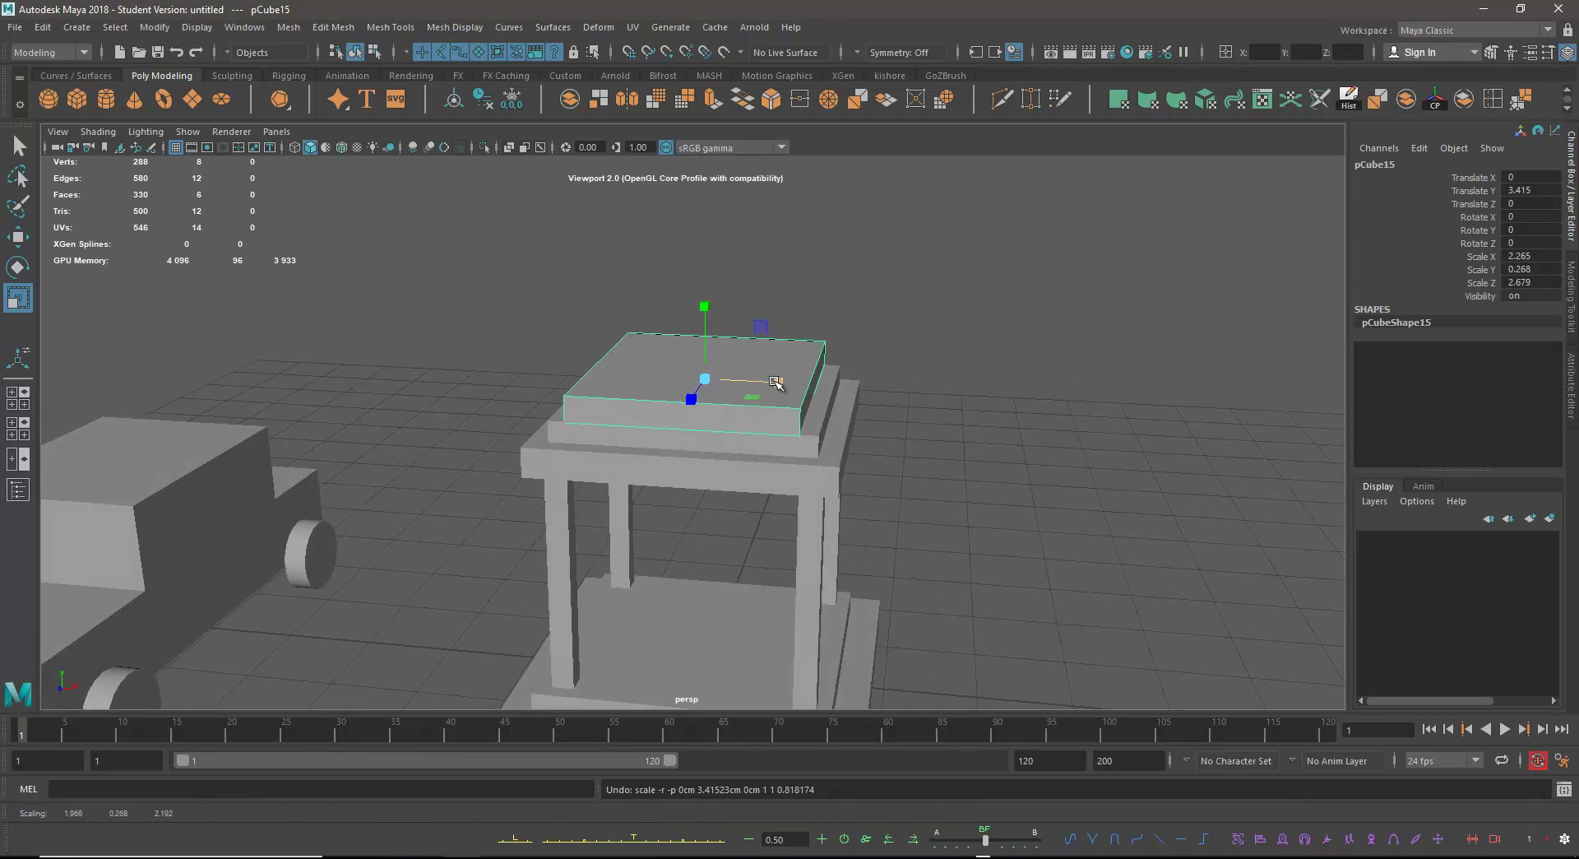
key(ctrl+z)
alt+drag(750, 432, 746, 399)
alt+drag(729, 449, 794, 439)
Duplicate the uppermost tier, raise the copy to about Y 3.669, and scale it to about 1.53, 0.268, 1.53.
key(ctrl+d)
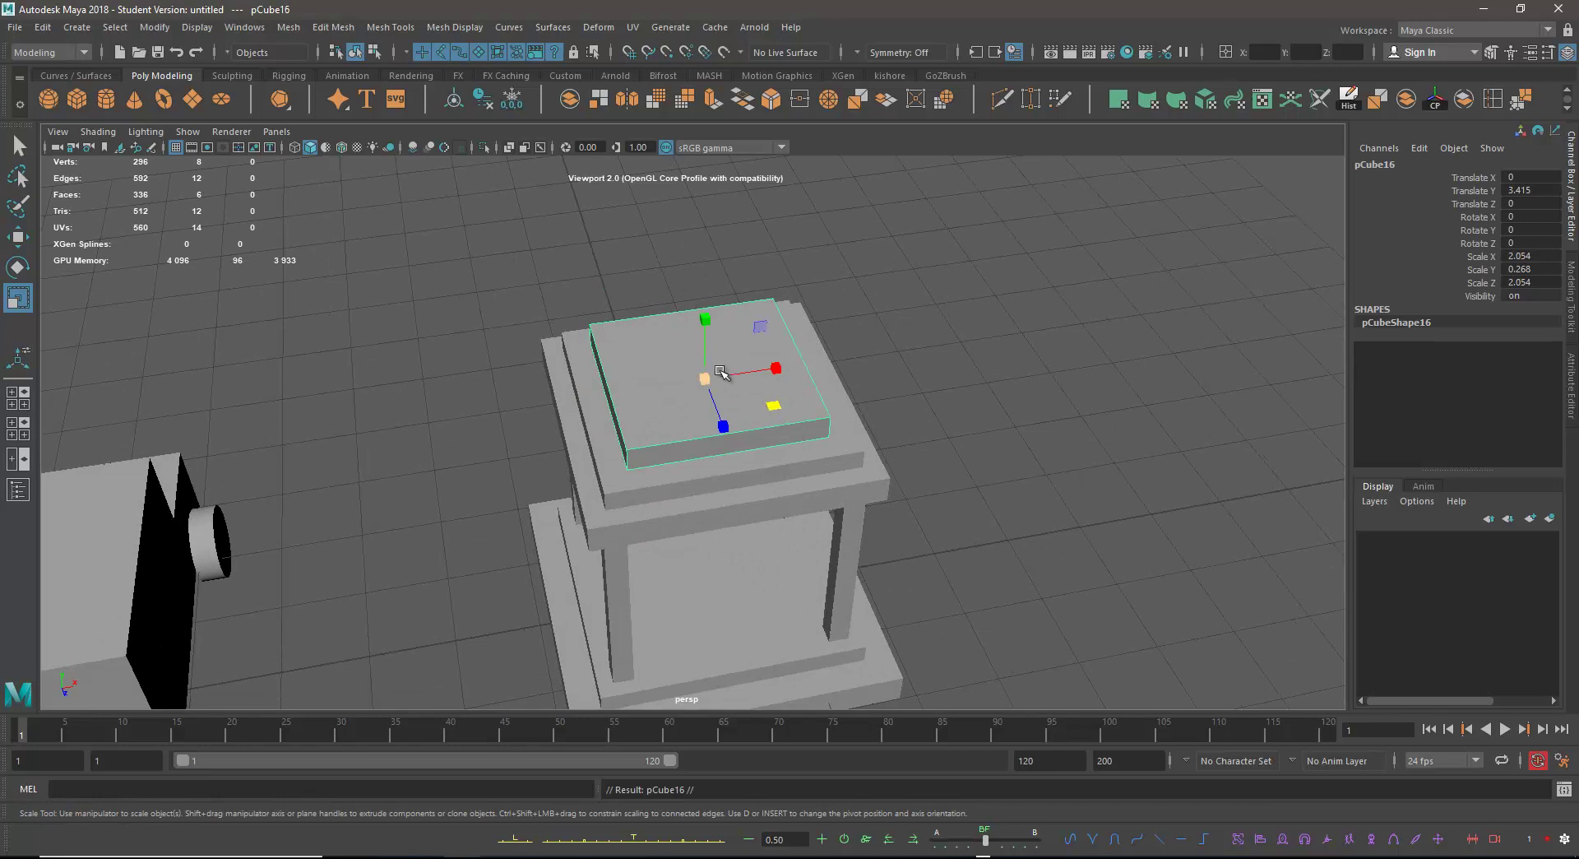
key(w)
alt+drag(718, 362, 713, 280)
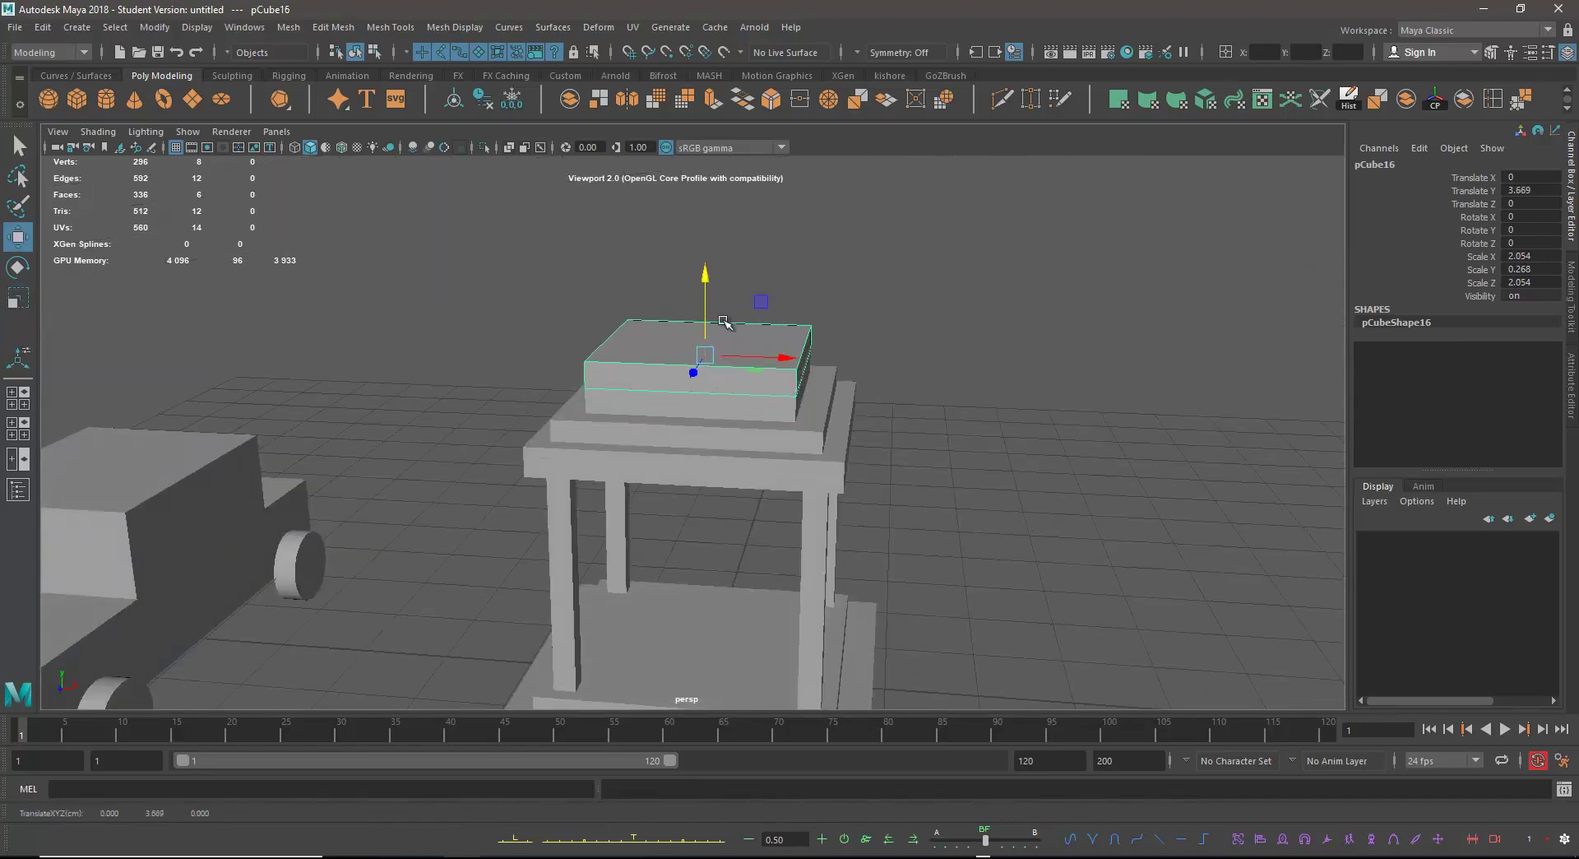
click(12, 301)
alt+drag(757, 504, 764, 426)
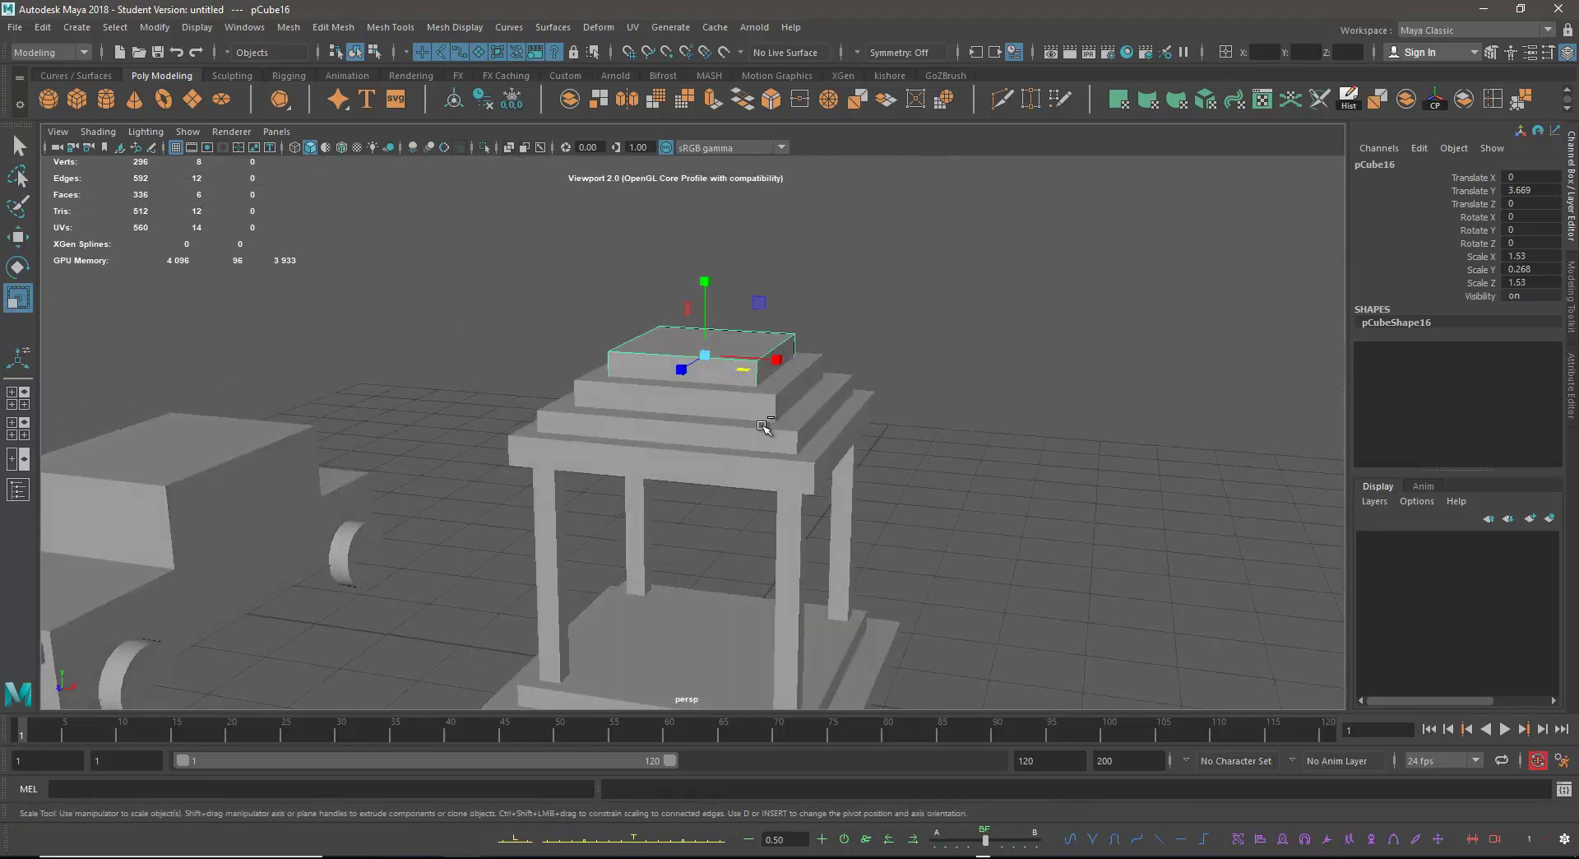
Add another duplicated roof tier at about Y 3.921, scaled to about 1.029, 0.268, 1.029.
key(w)
drag(707, 284, 708, 260)
click(18, 298)
alt+drag(804, 447, 848, 521)
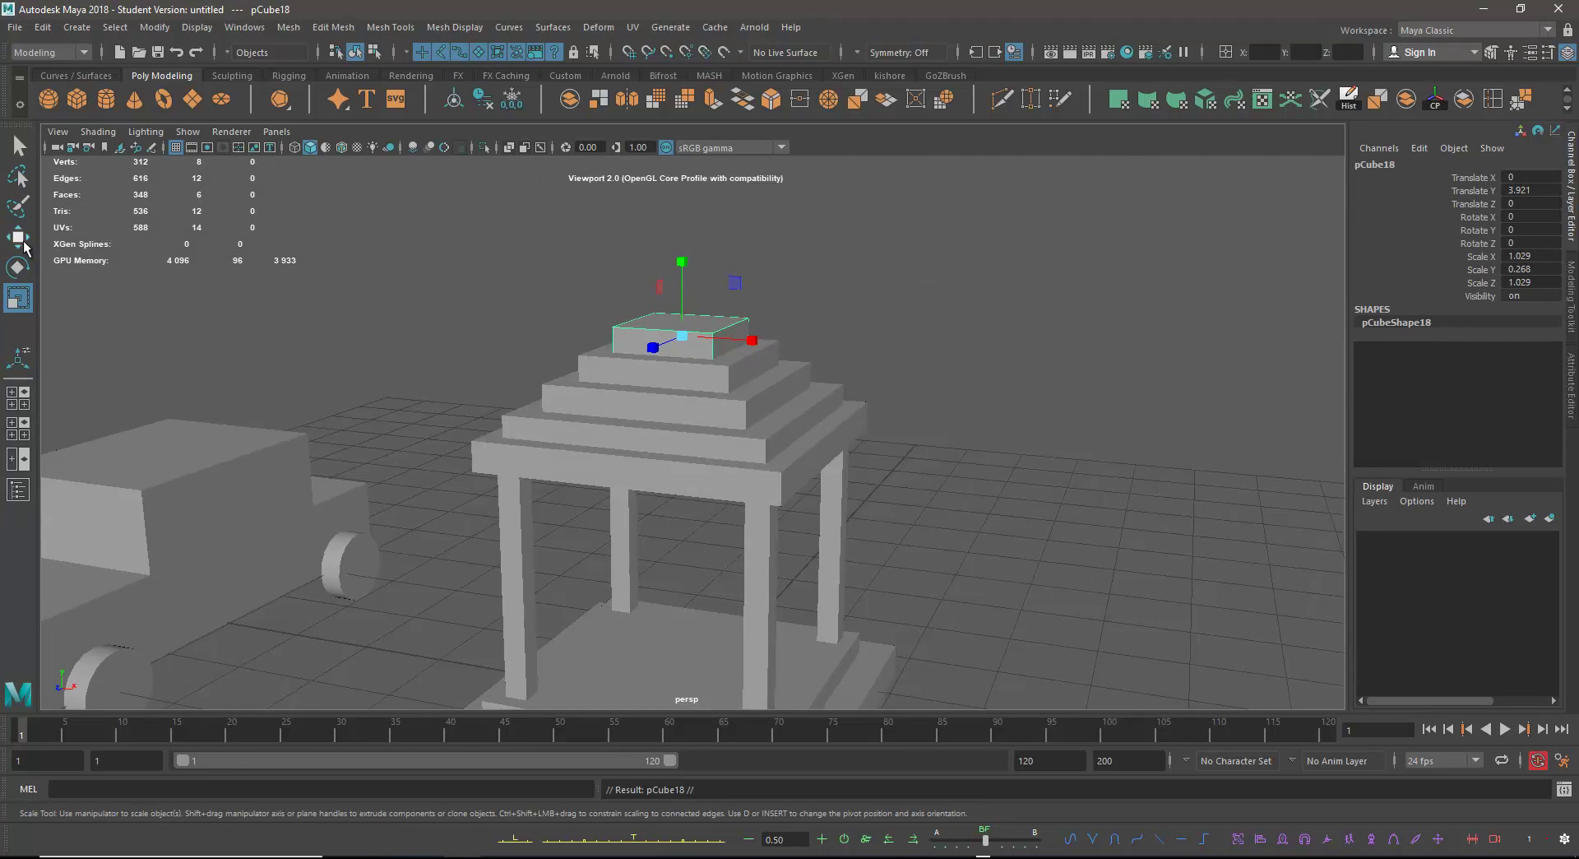
Raise a copy of the top tier to about Y 4.174 and scale it to about 0.625, 0.278, 0.625.
mouse_move(683, 264)
mouse_down()
mouse_move(687, 218)
mouse_move(681, 234)
mouse_up()
key(w)
key(r)
key(w)
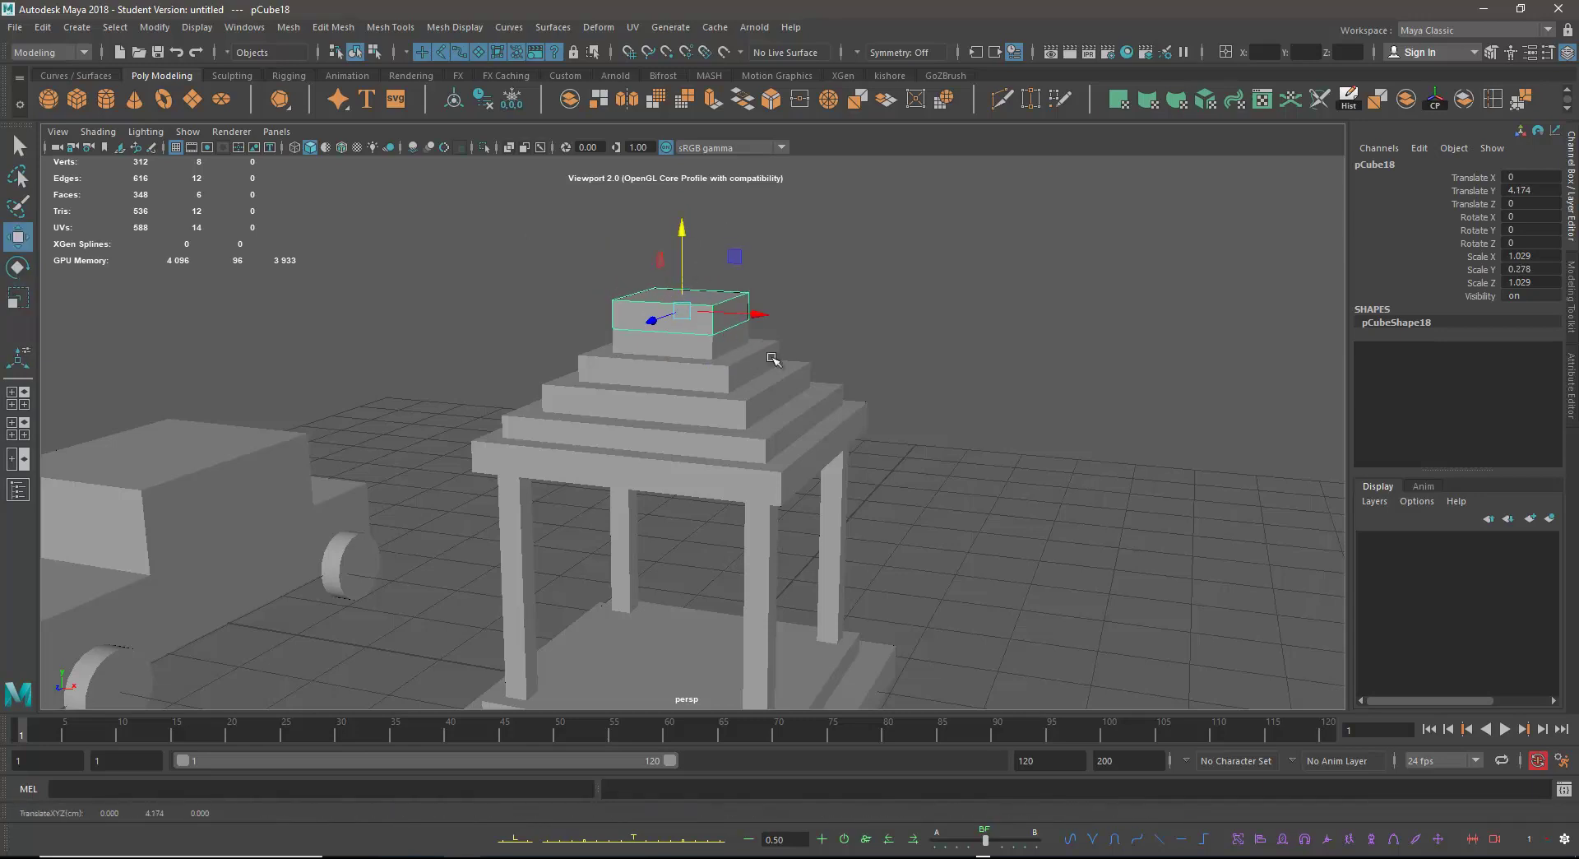
alt+drag(747, 356, 789, 377)
key(r)
drag(712, 345, 924, 301)
alt+drag(880, 371, 908, 366)
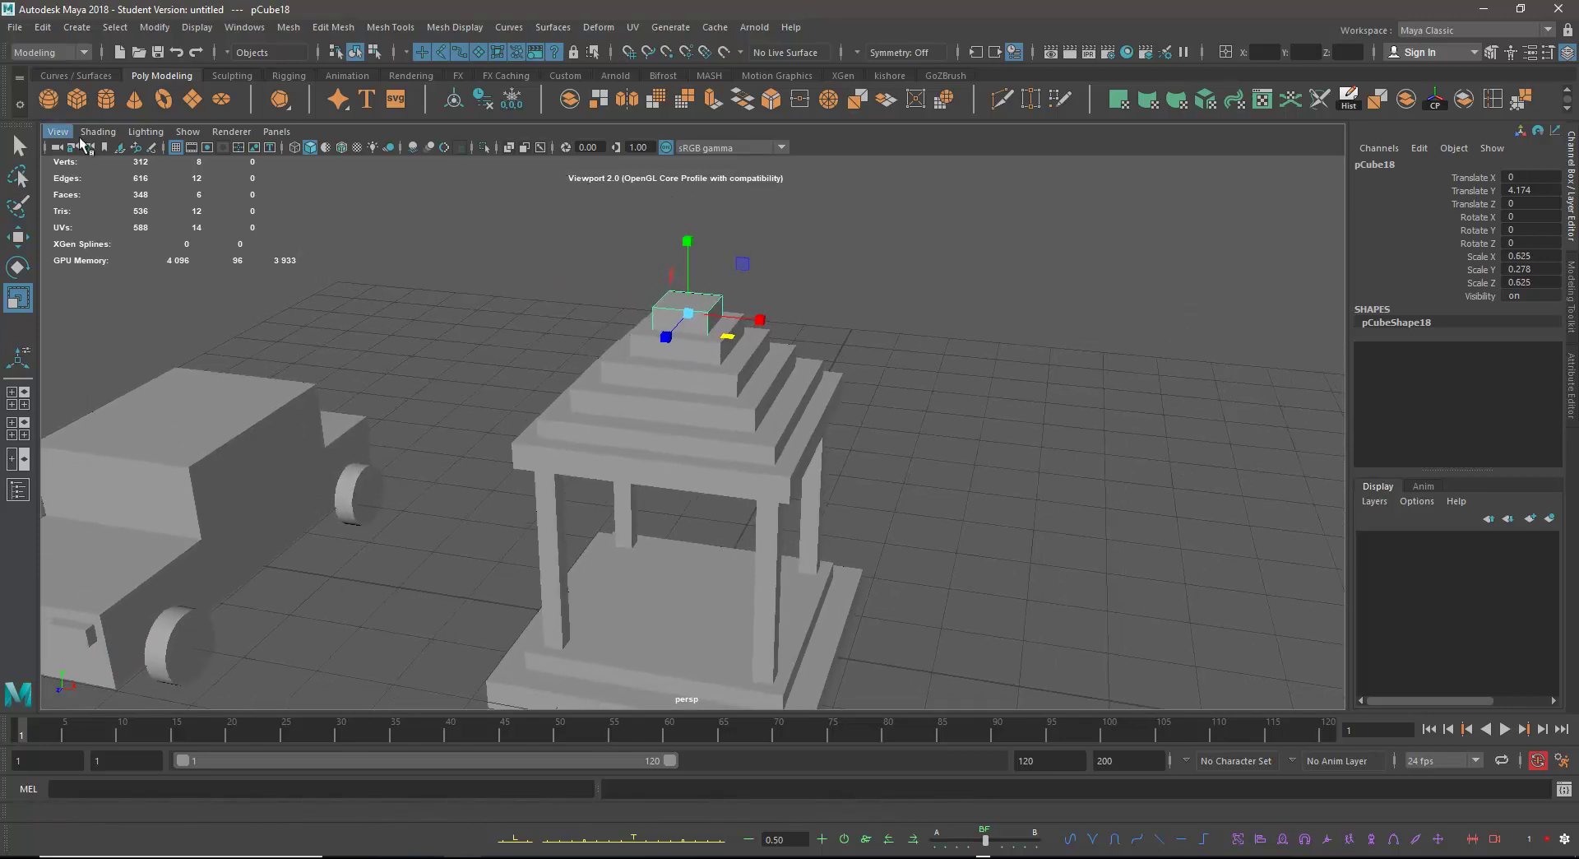
Create a polygon cone and raise it above the roof tiers to about Y 5.285.
click(135, 102)
drag(683, 561, 714, 341)
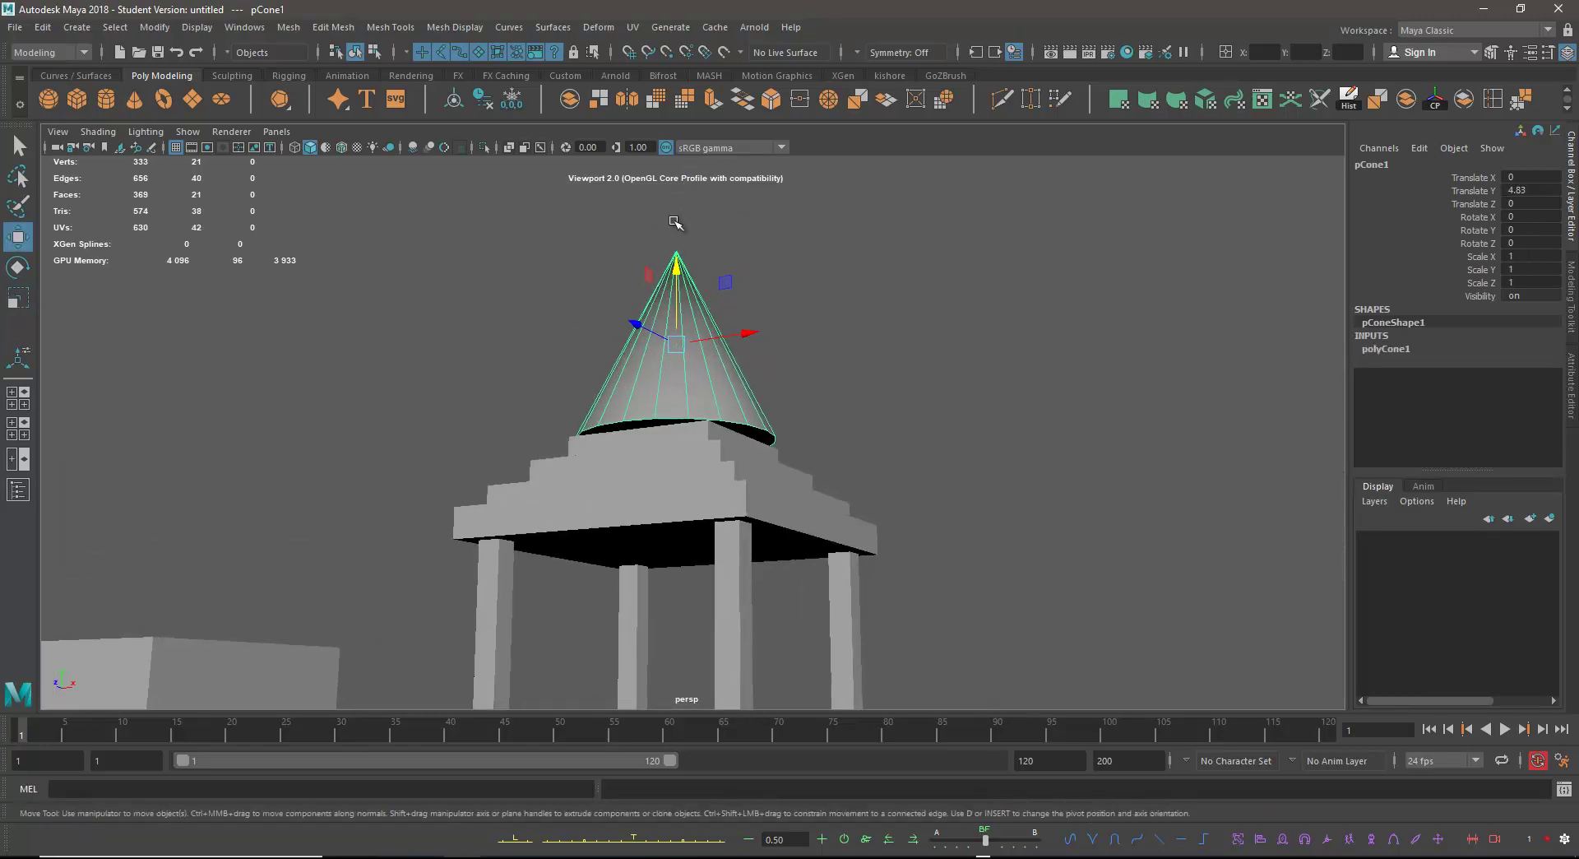
drag(685, 257, 833, 357)
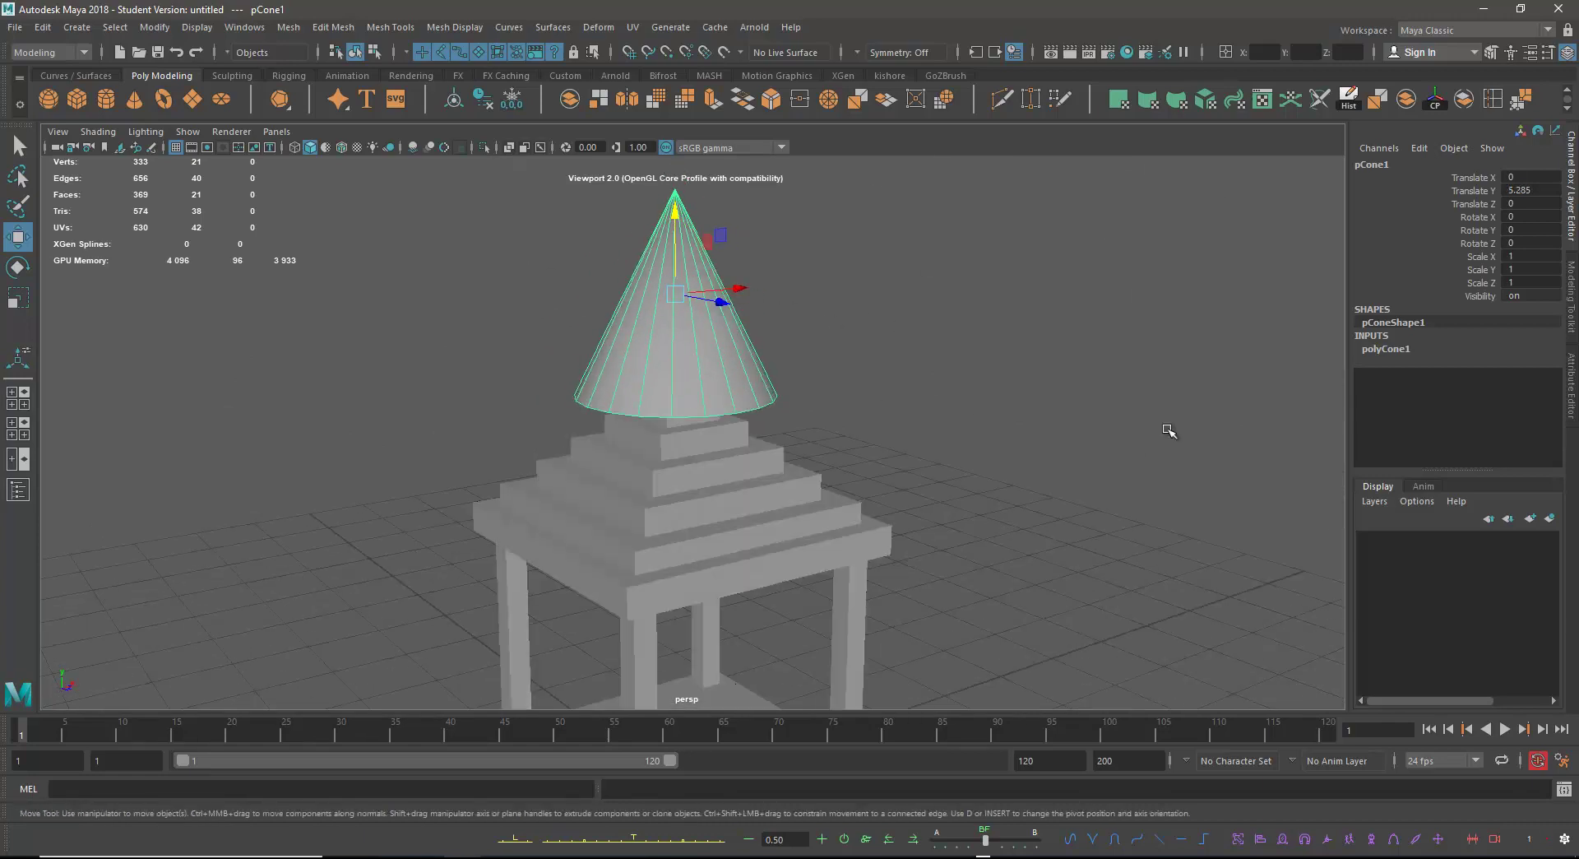
Set the cone's axis subdivisions to 4 and reduce its vertical scale to about 0.692.
click(1384, 350)
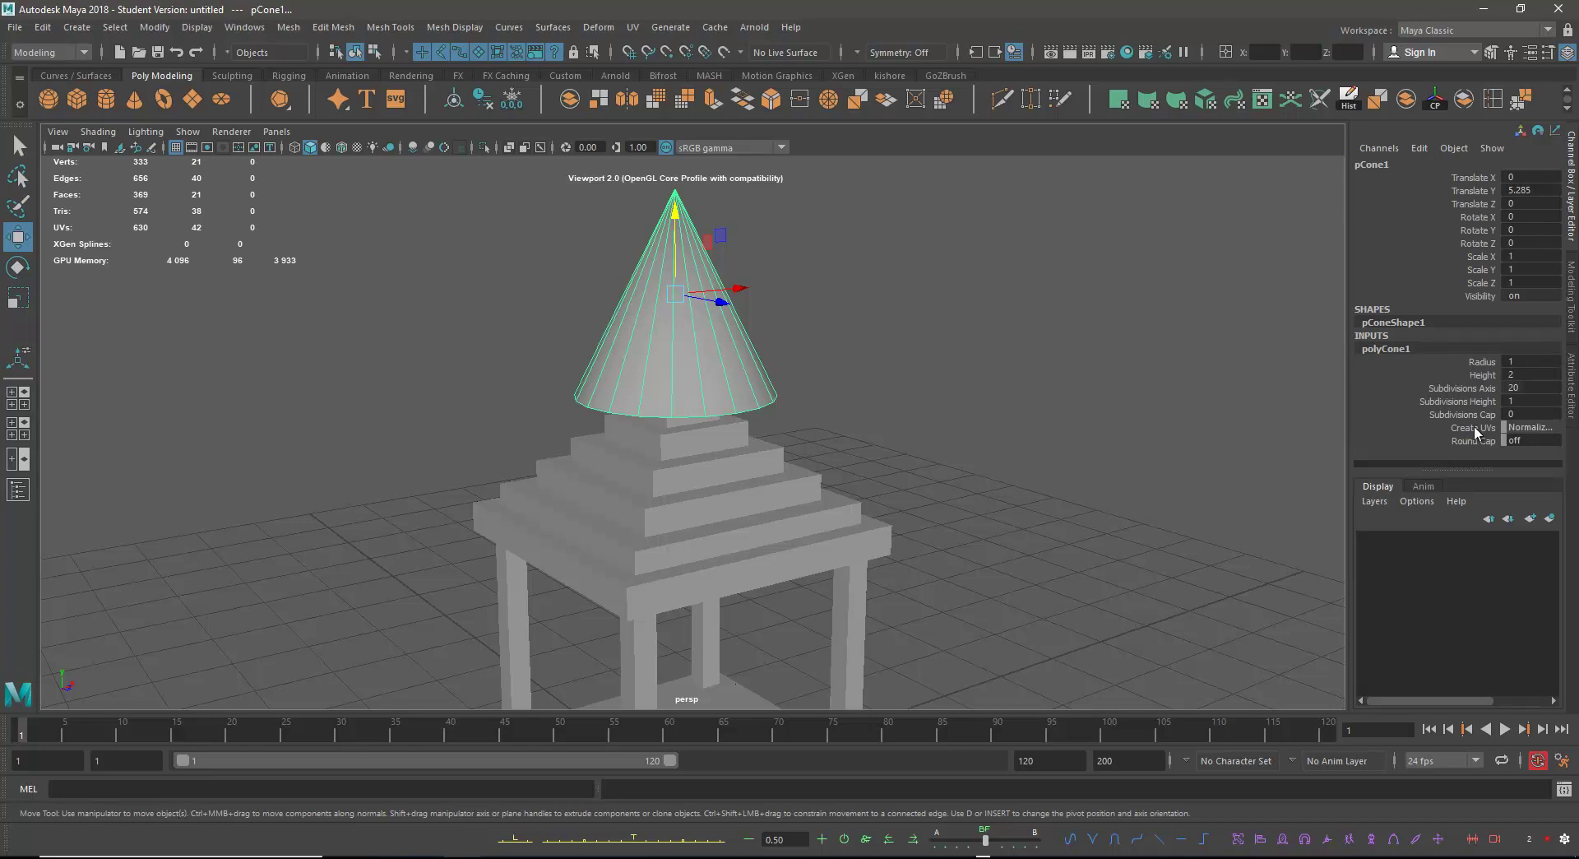
double_click(1522, 386)
key(Return)
alt+drag(935, 310, 846, 410)
click(18, 296)
alt+drag(411, 453, 685, 412)
drag(674, 204, 673, 274)
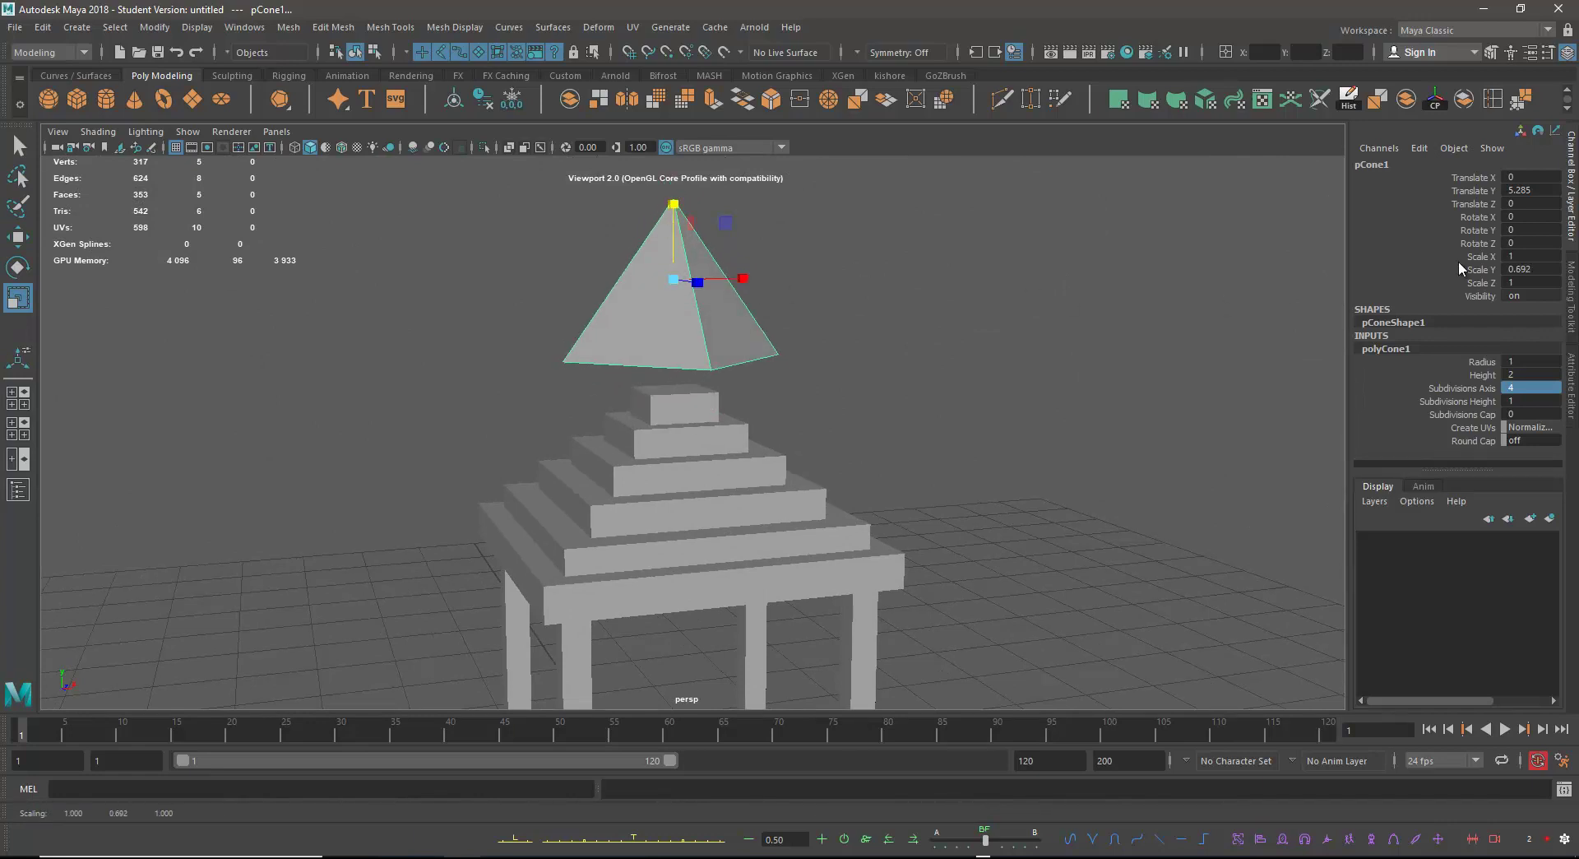
Try rotating the four-sided cone freely about its vertical axis to align it with the roof tiers.
click(19, 269)
alt+drag(605, 288, 654, 293)
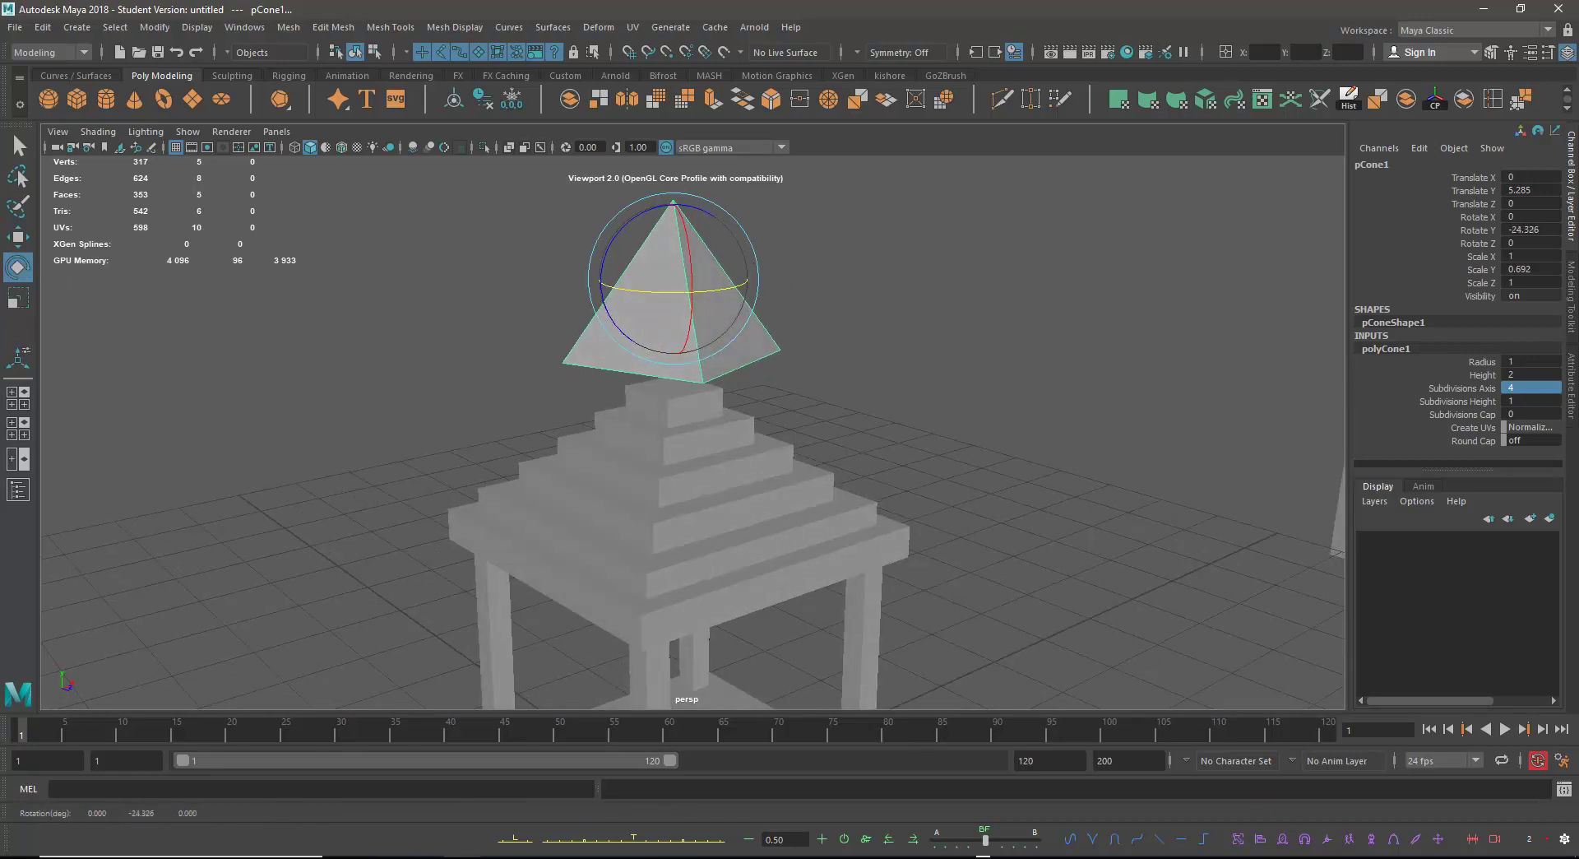
click(1528, 229)
alt+drag(775, 340, 545, 338)
text(0)
key(Return)
key(ctrl+z)
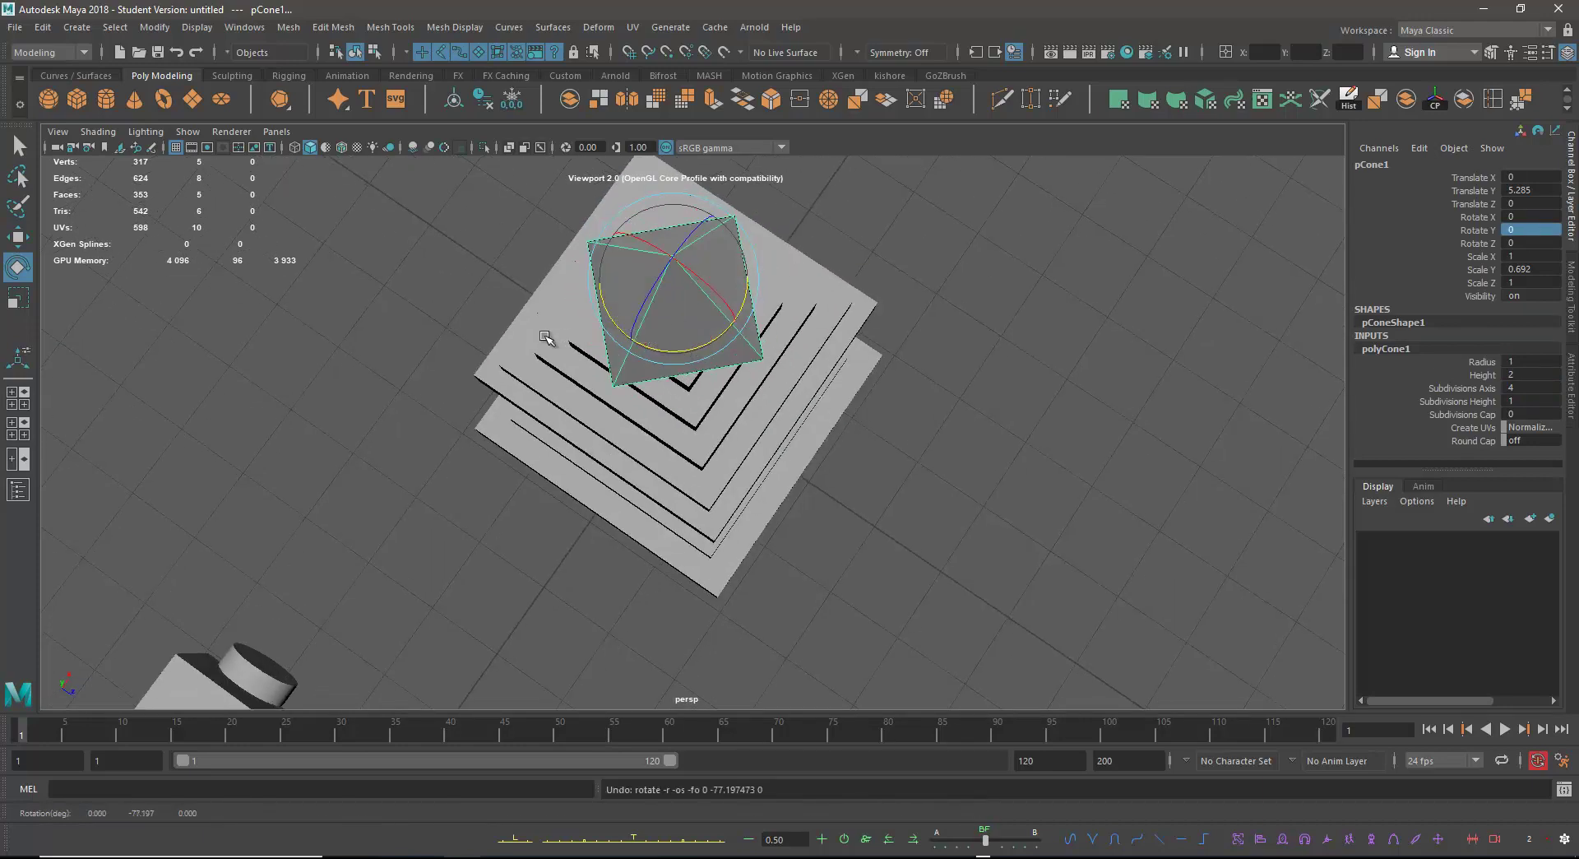
Set the four-sided cone's Y rotation to 45 degrees.
click(1541, 230)
text(45)
key(Return)
Shrink the pyramid to about 0.336, 0.233, 0.336 and seat it on the top tier at about X -0.014, Y 4.532, Z 0.024.
alt+drag(973, 233, 796, 277)
key(w)
alt+drag(750, 342, 729, 356)
drag(666, 300, 663, 322)
key(r)
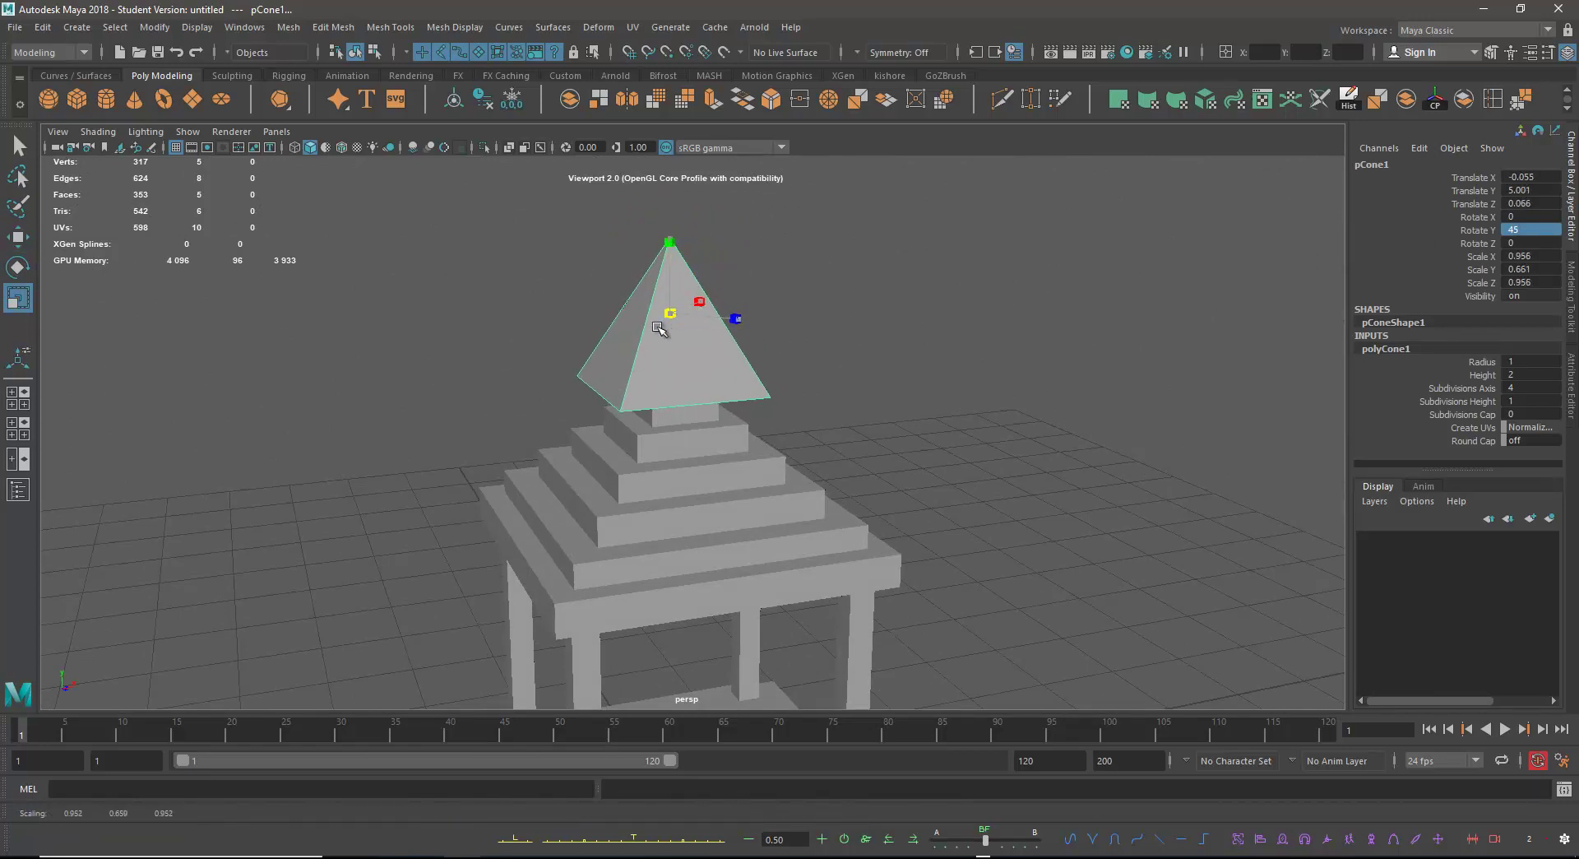
drag(601, 393, 547, 458)
key(w)
drag(663, 230, 674, 278)
key(r)
key(w)
alt+drag(681, 352, 695, 436)
drag(717, 380, 859, 438)
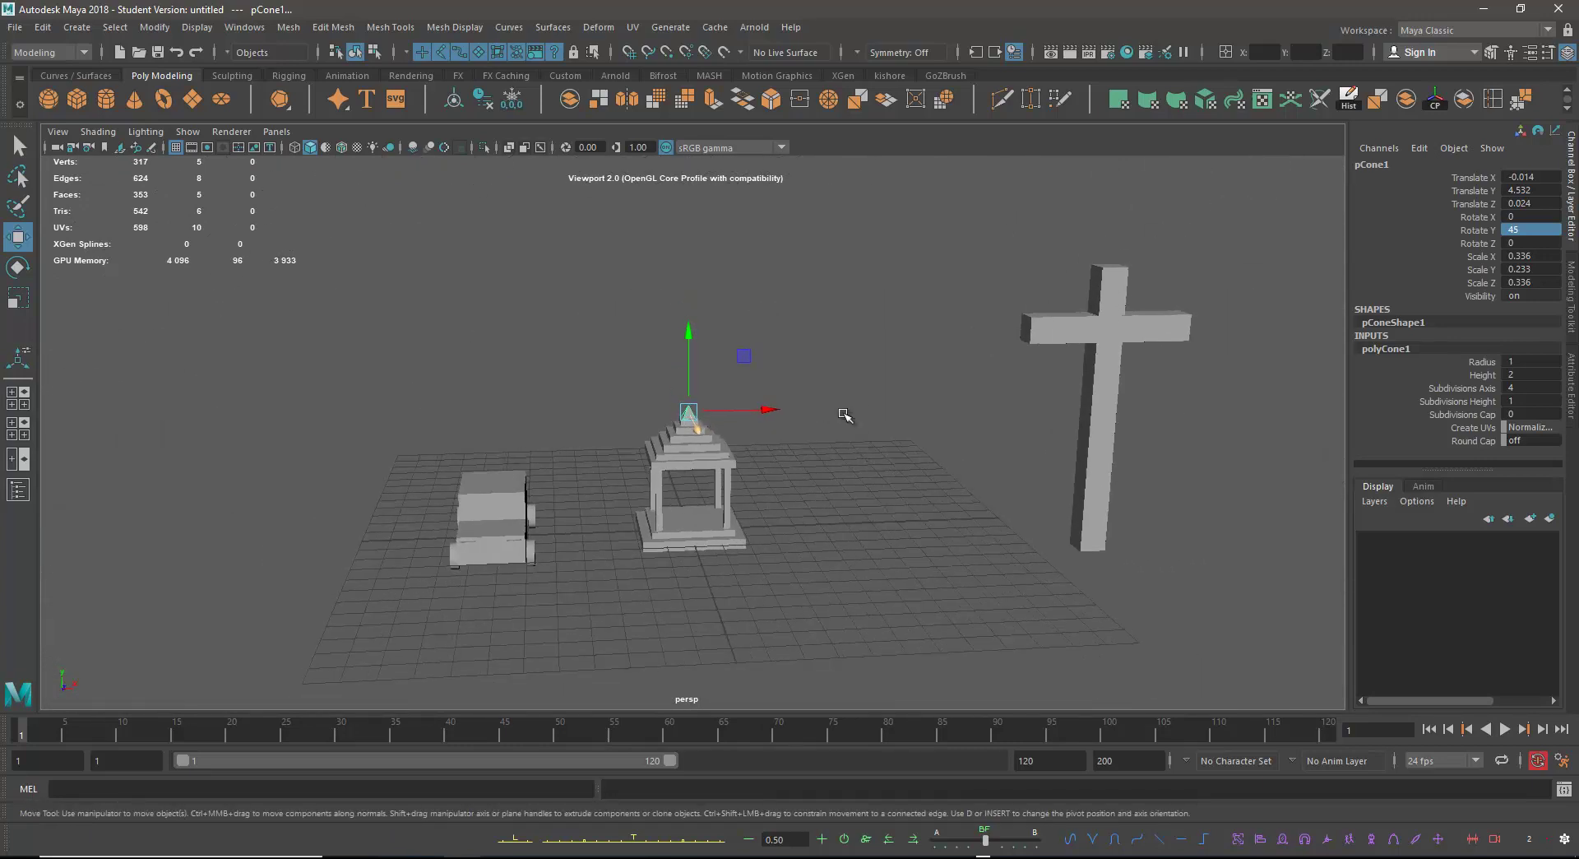
Select all parts of the pavilion and examine it from several angles.
drag(620, 381, 782, 515)
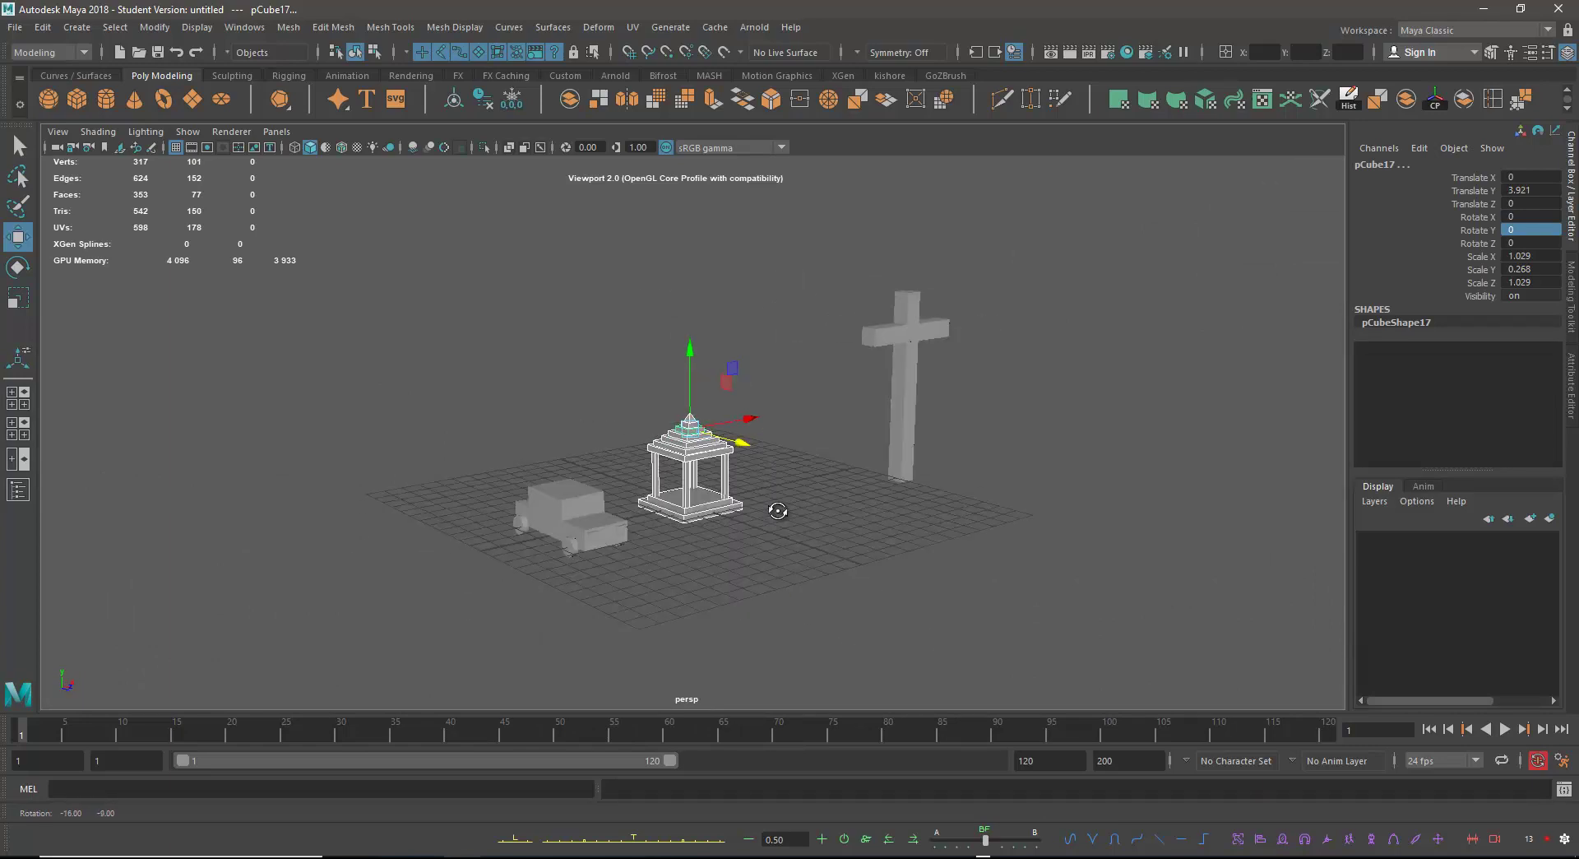
alt+right_drag(782, 515, 908, 601)
alt+drag(908, 600, 723, 431)
alt+right_drag(723, 430, 888, 458)
alt+drag(888, 458, 929, 526)
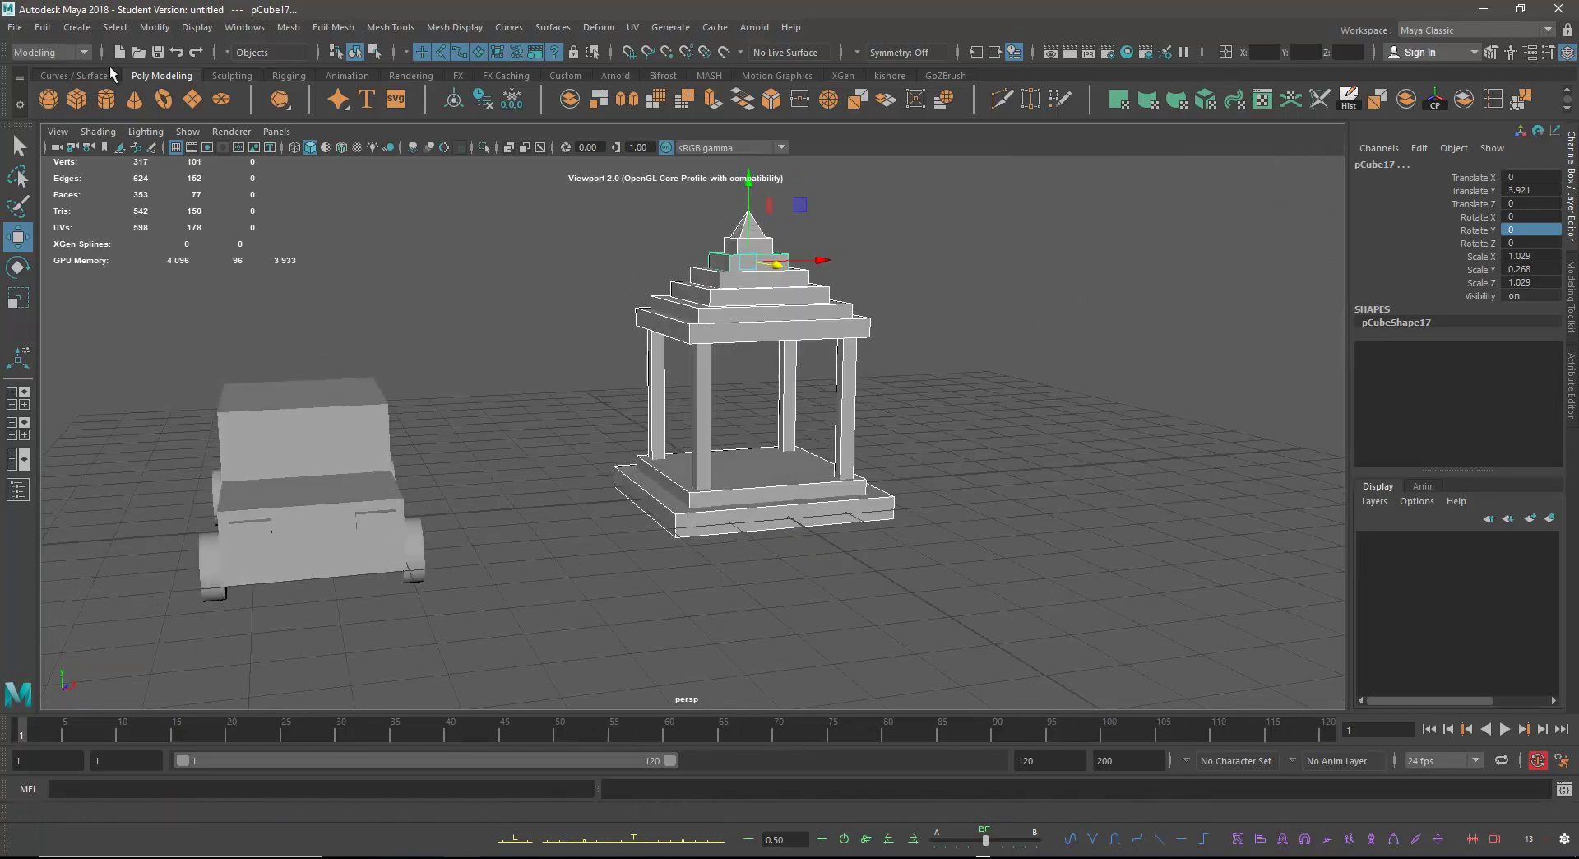
Try a block scaled to about 0.643, 2.275, 0.643 inside the pavilion at about Y 0.888, and delete it.
click(77, 100)
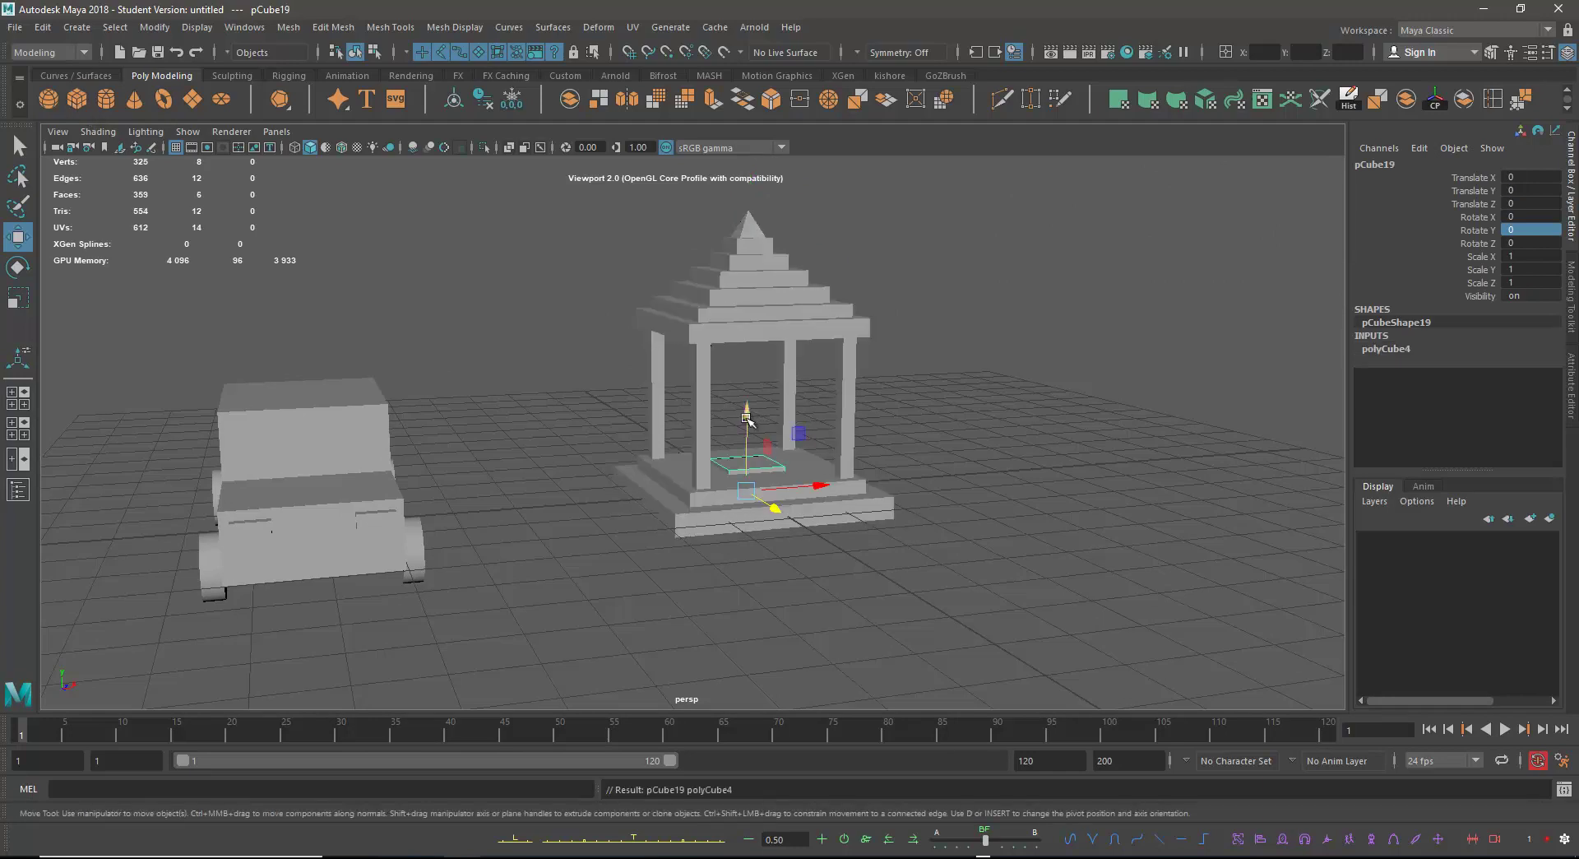
drag(748, 417, 743, 364)
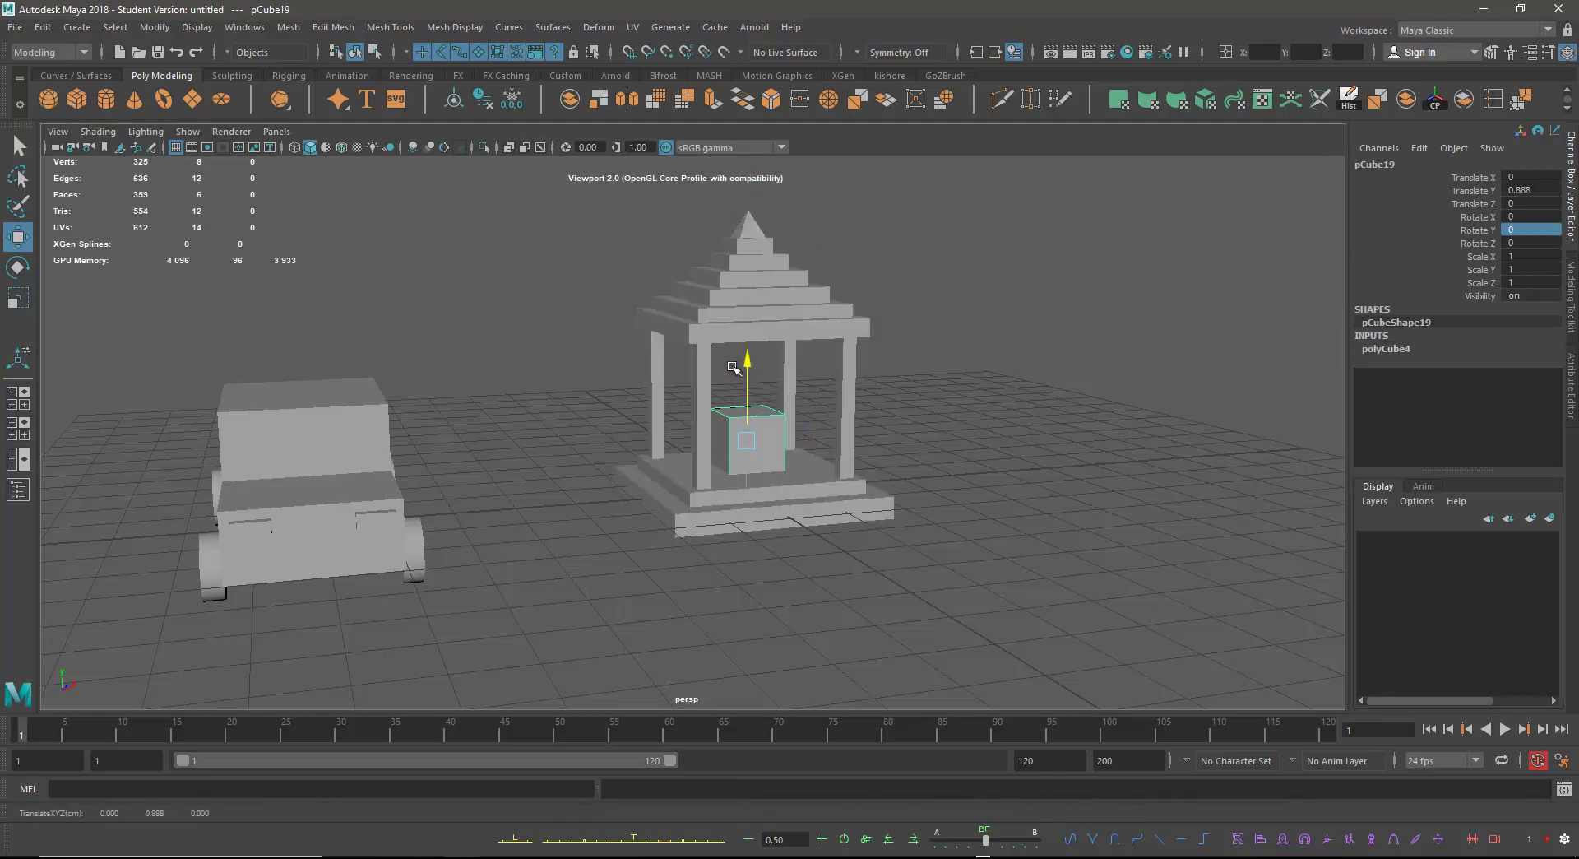
key(e)
key(r)
drag(748, 441, 806, 177)
alt+drag(810, 444, 748, 330)
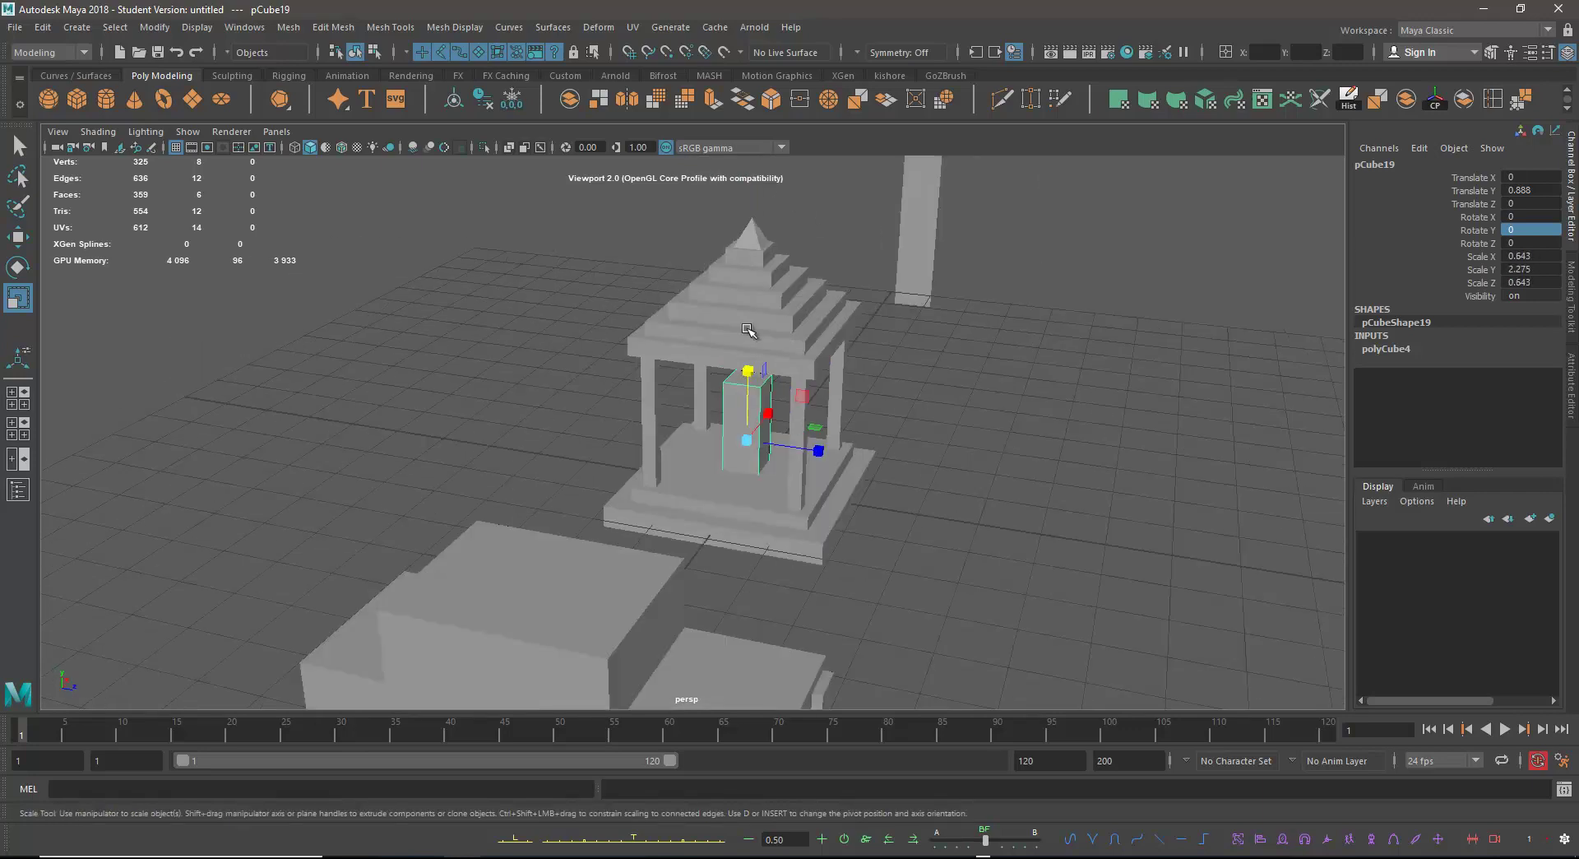
key(Delete)
Examine the finished car, pavilion and cross together from different angles.
alt+drag(916, 419, 883, 405)
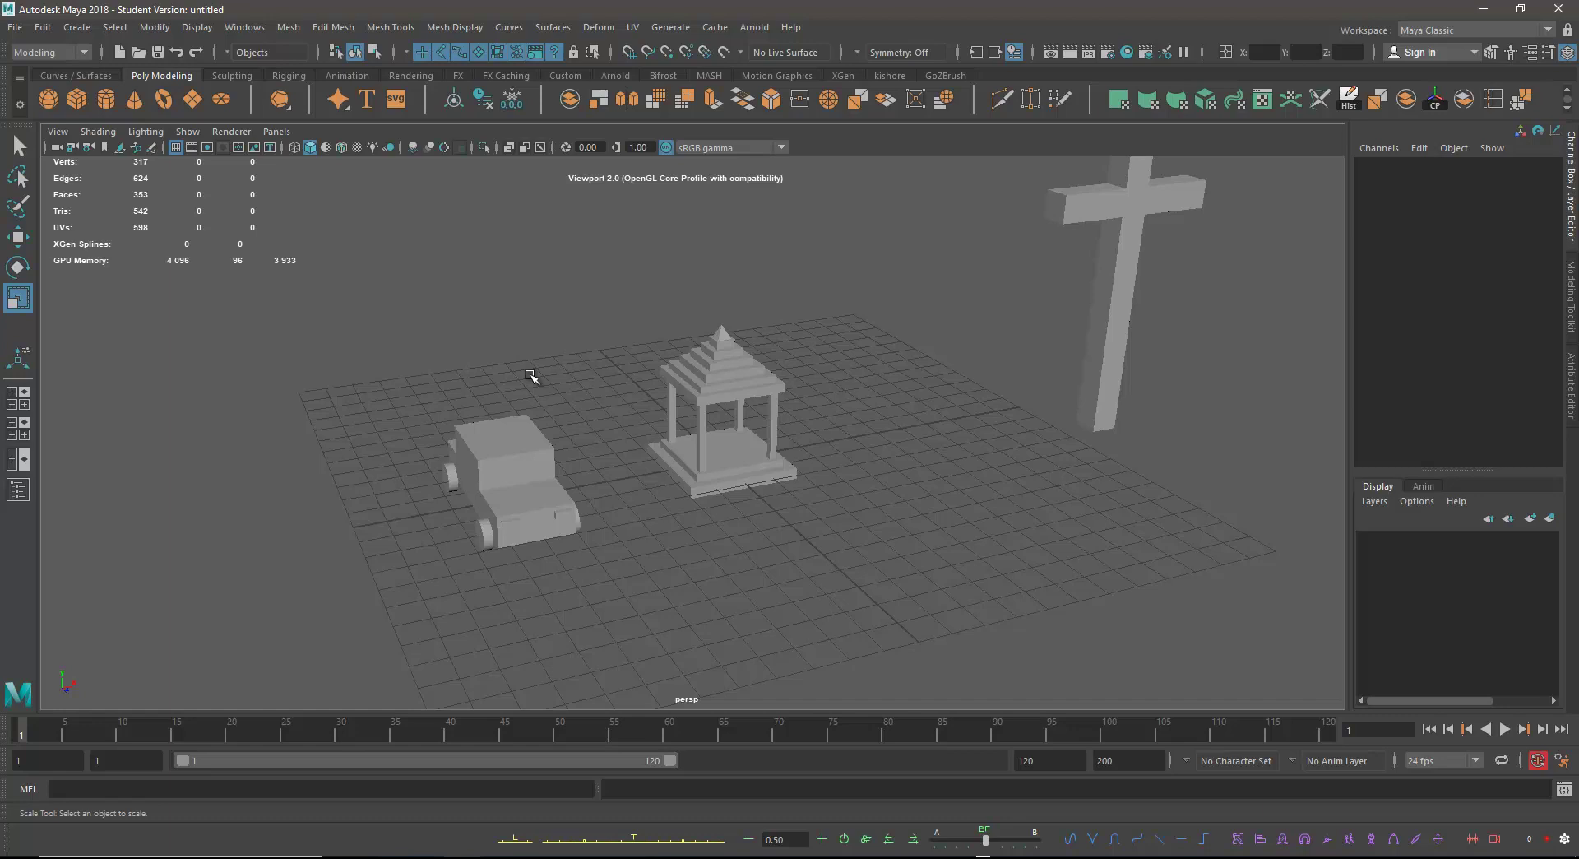
alt+drag(560, 401, 571, 452)
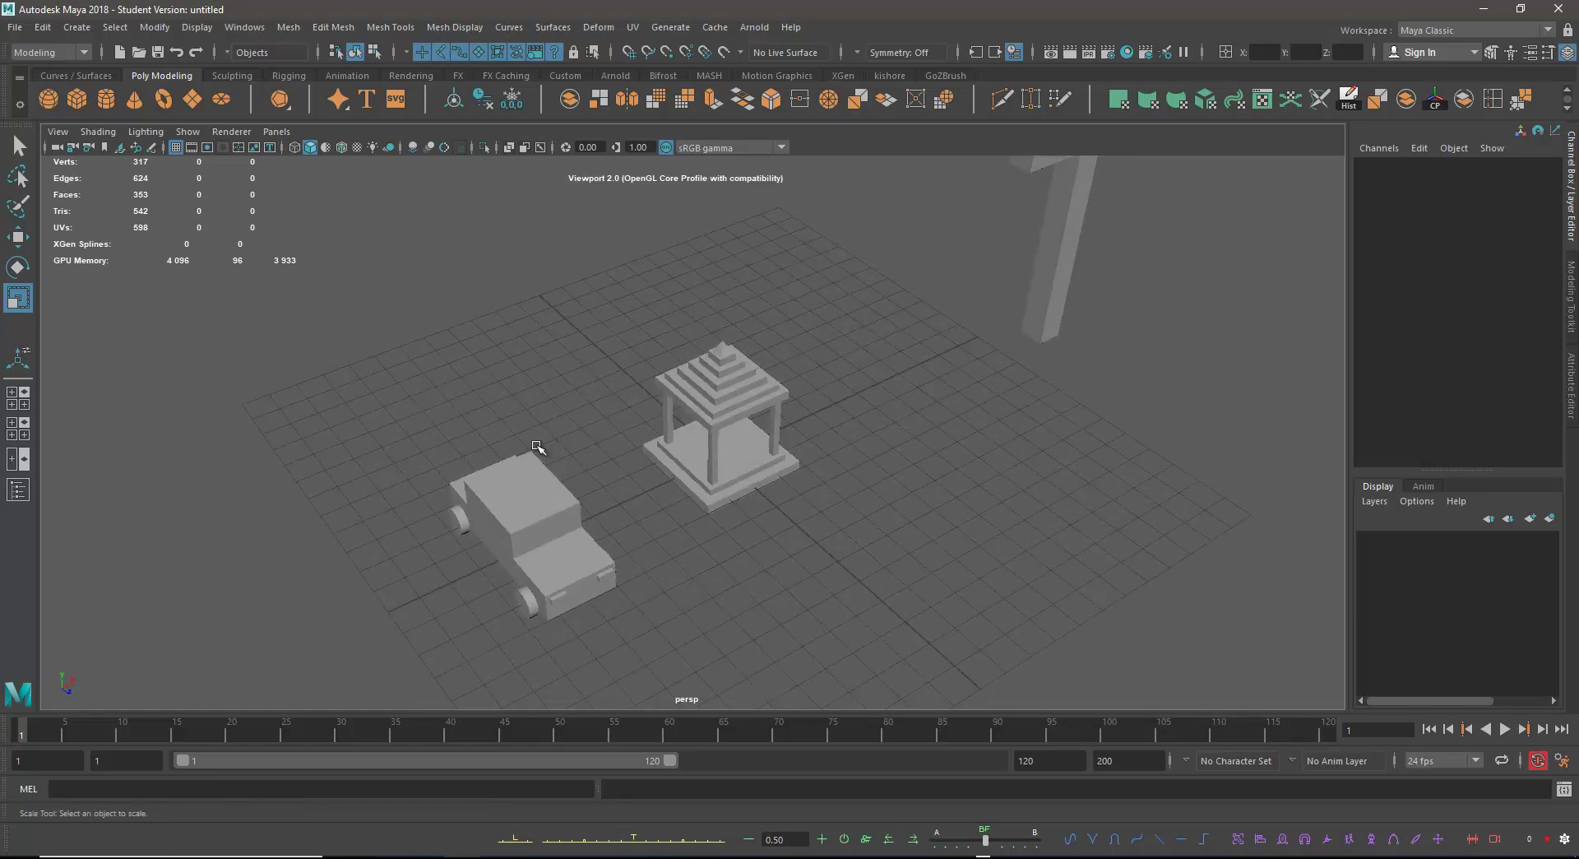
alt+drag(606, 356, 720, 355)
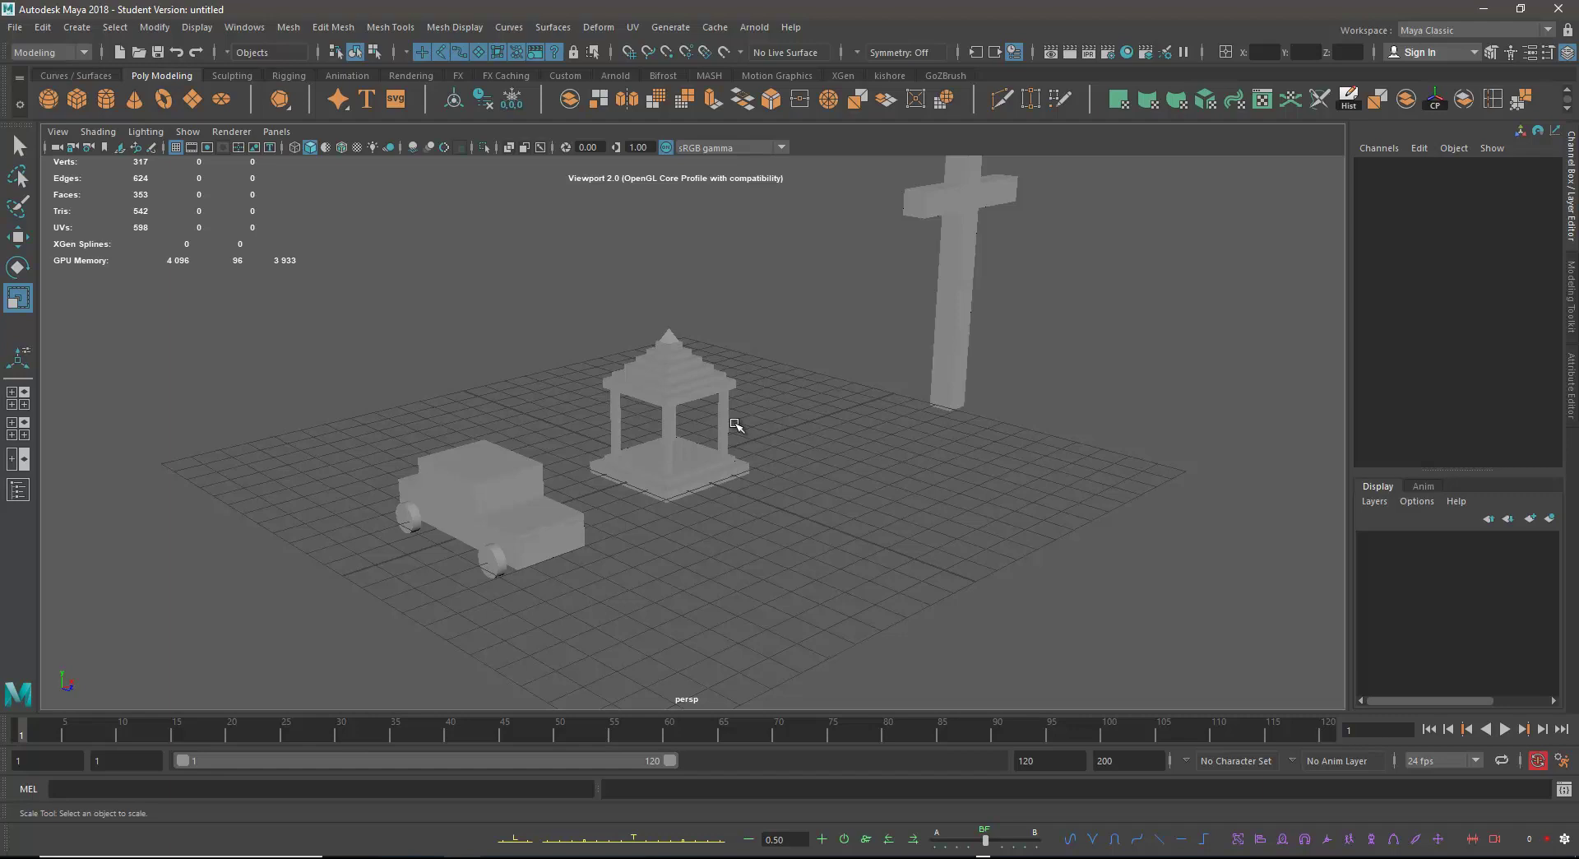
alt+drag(792, 402, 775, 334)
scroll(782, 354, up, 2)
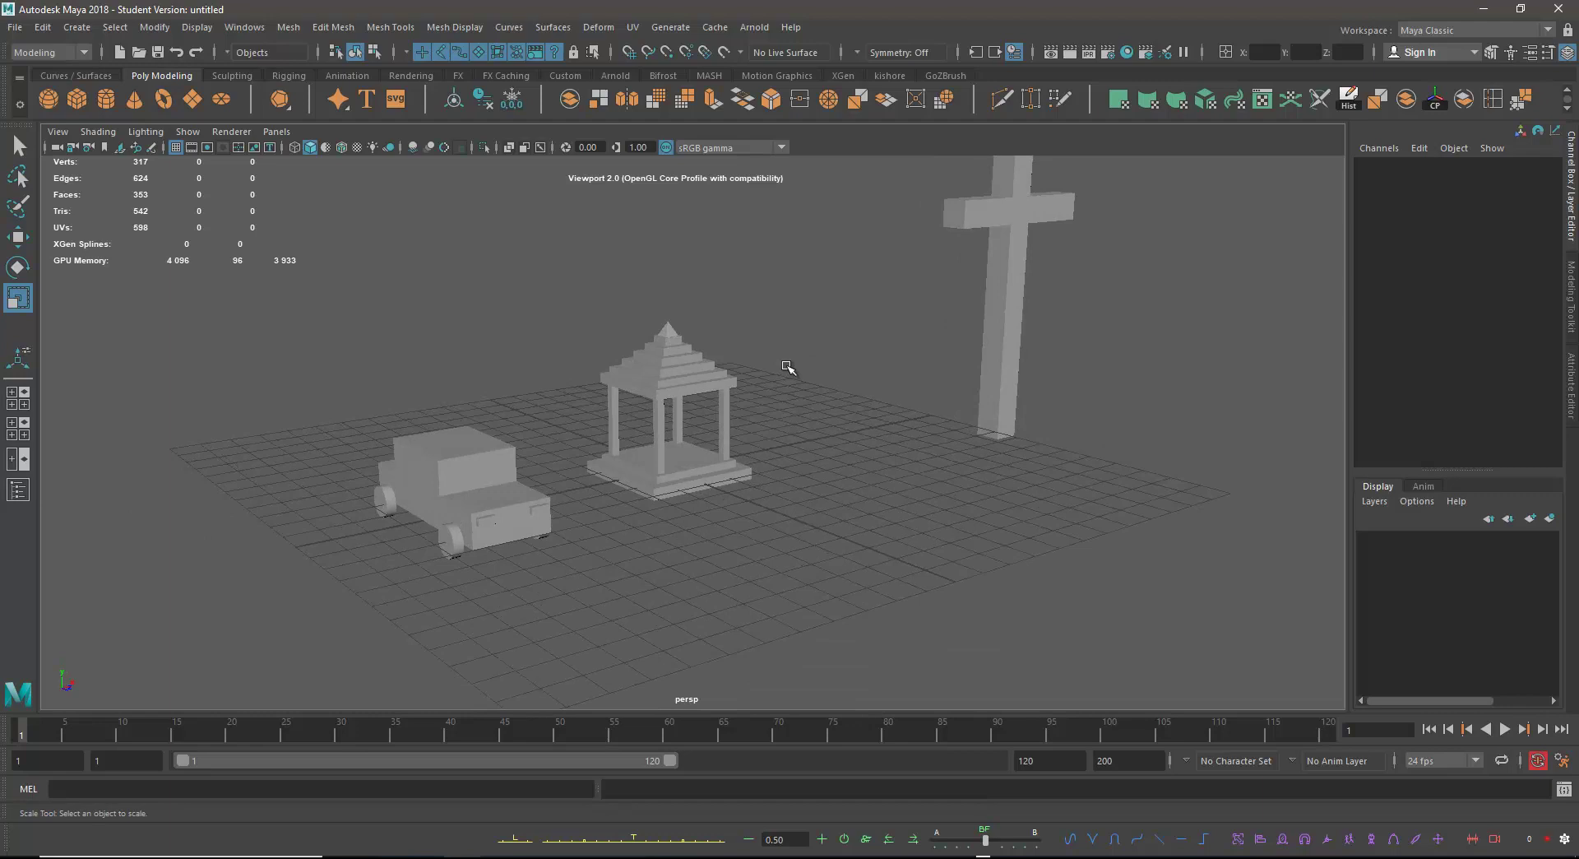
Create a polygon cylinder, move it in front of the pavilion to about Z 7.338, and give it 6 axis subdivisions.
alt+drag(777, 425, 450, 415)
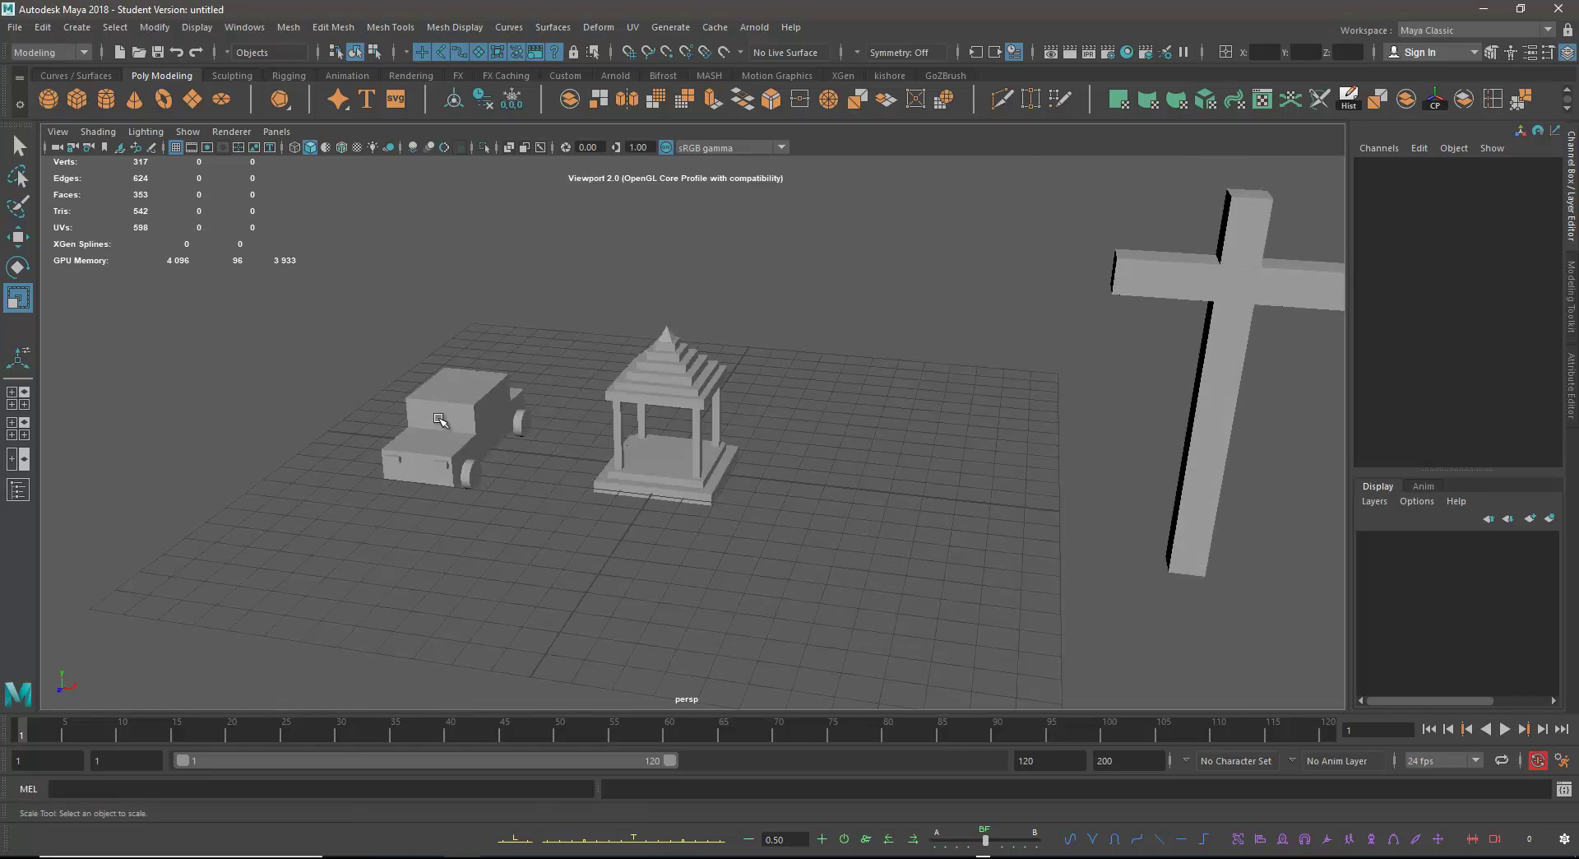
click(451, 411)
key(w)
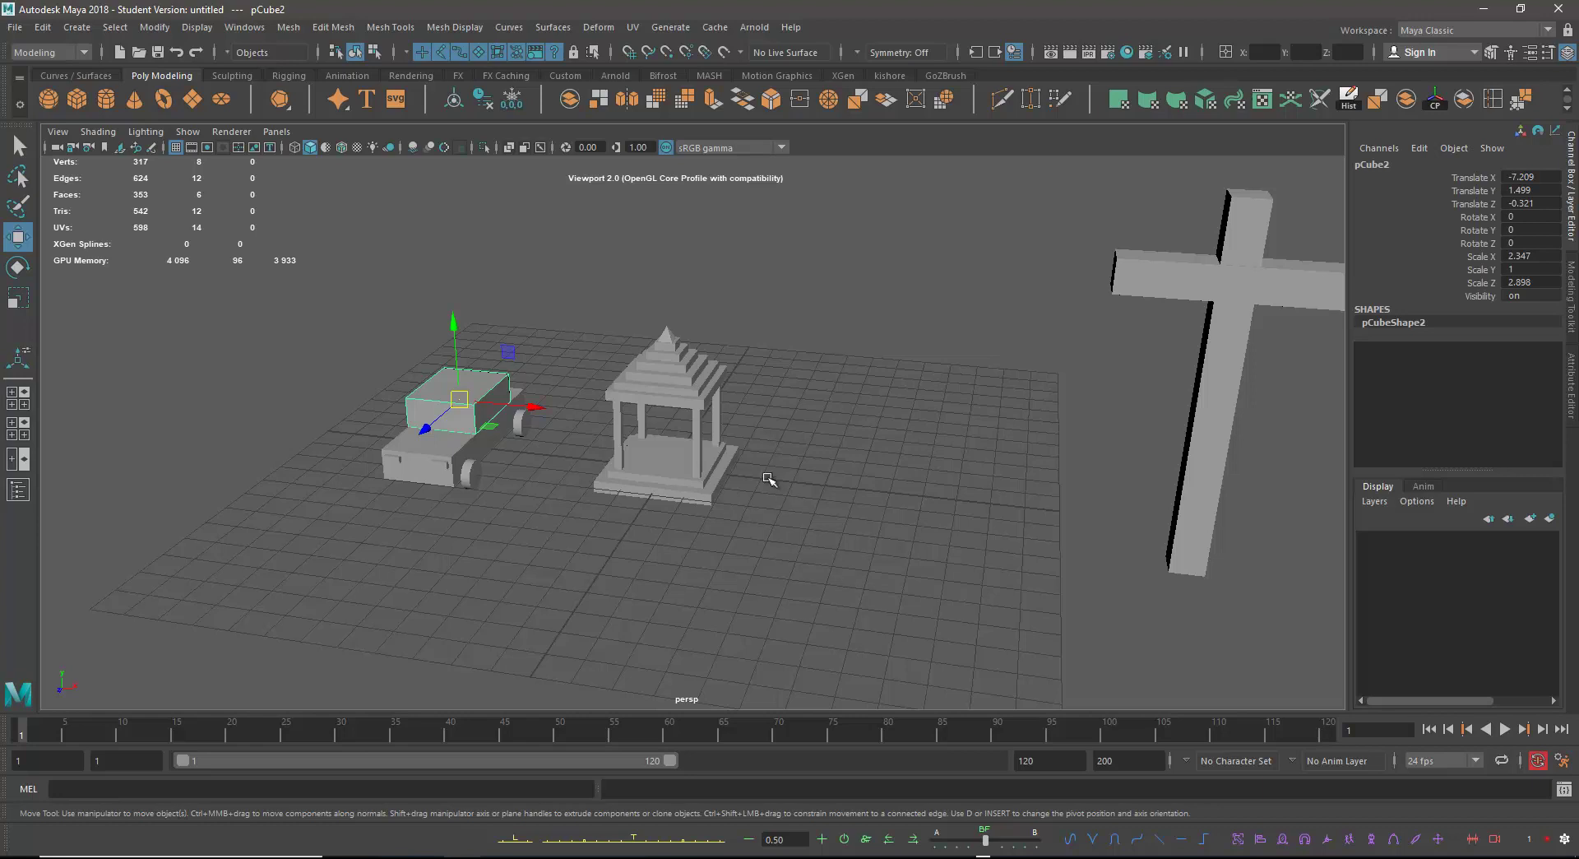
alt+drag(769, 478, 801, 451)
click(106, 99)
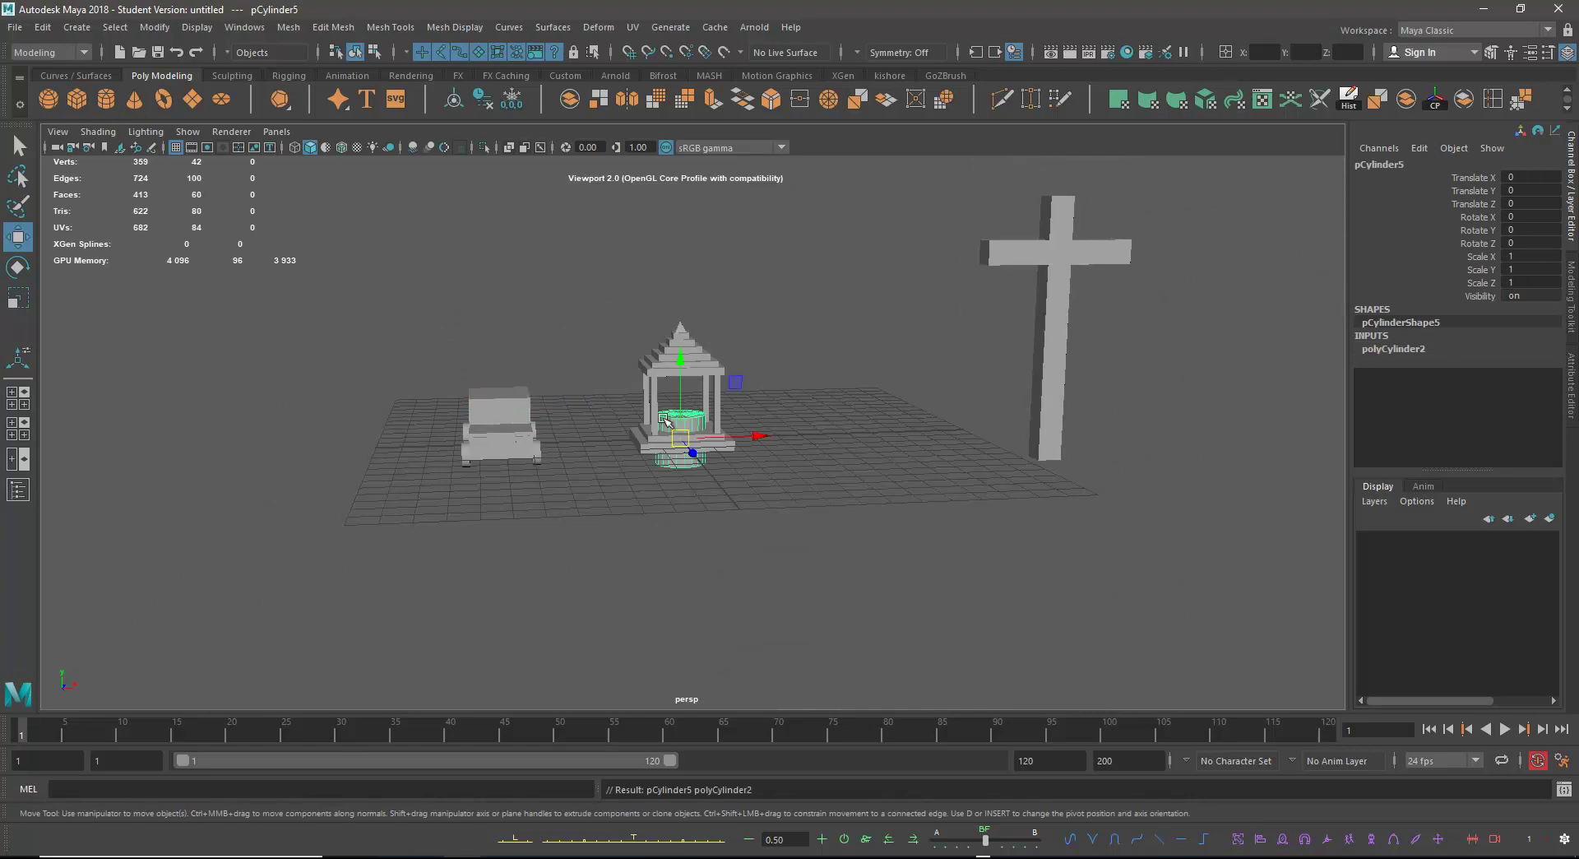
alt+drag(728, 506, 825, 607)
click(1396, 349)
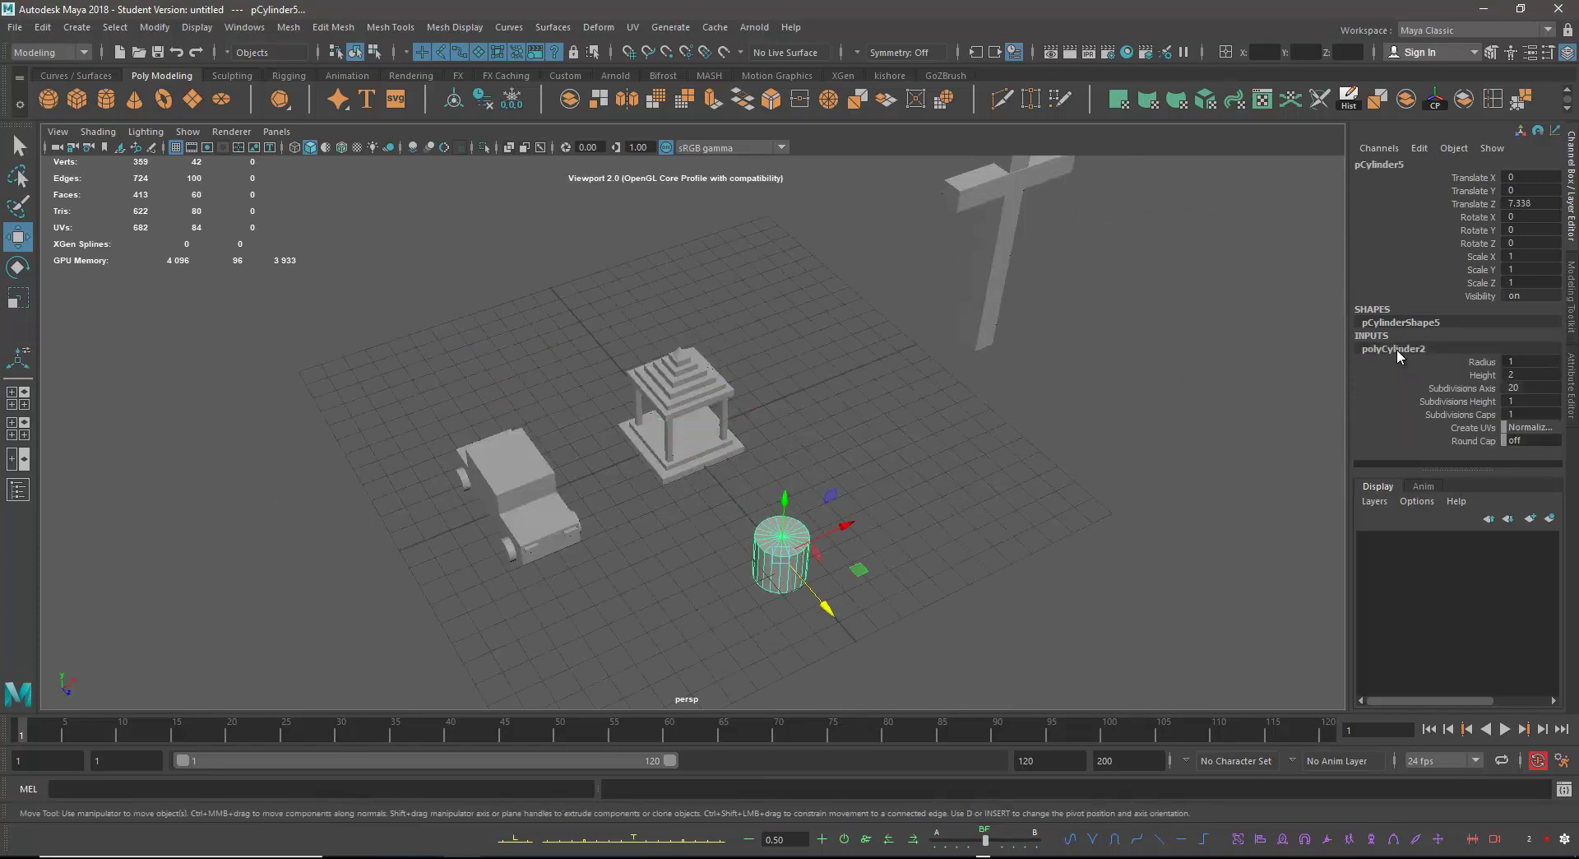
click(1517, 387)
text(6)
key(Return)
alt+drag(1134, 380, 1078, 329)
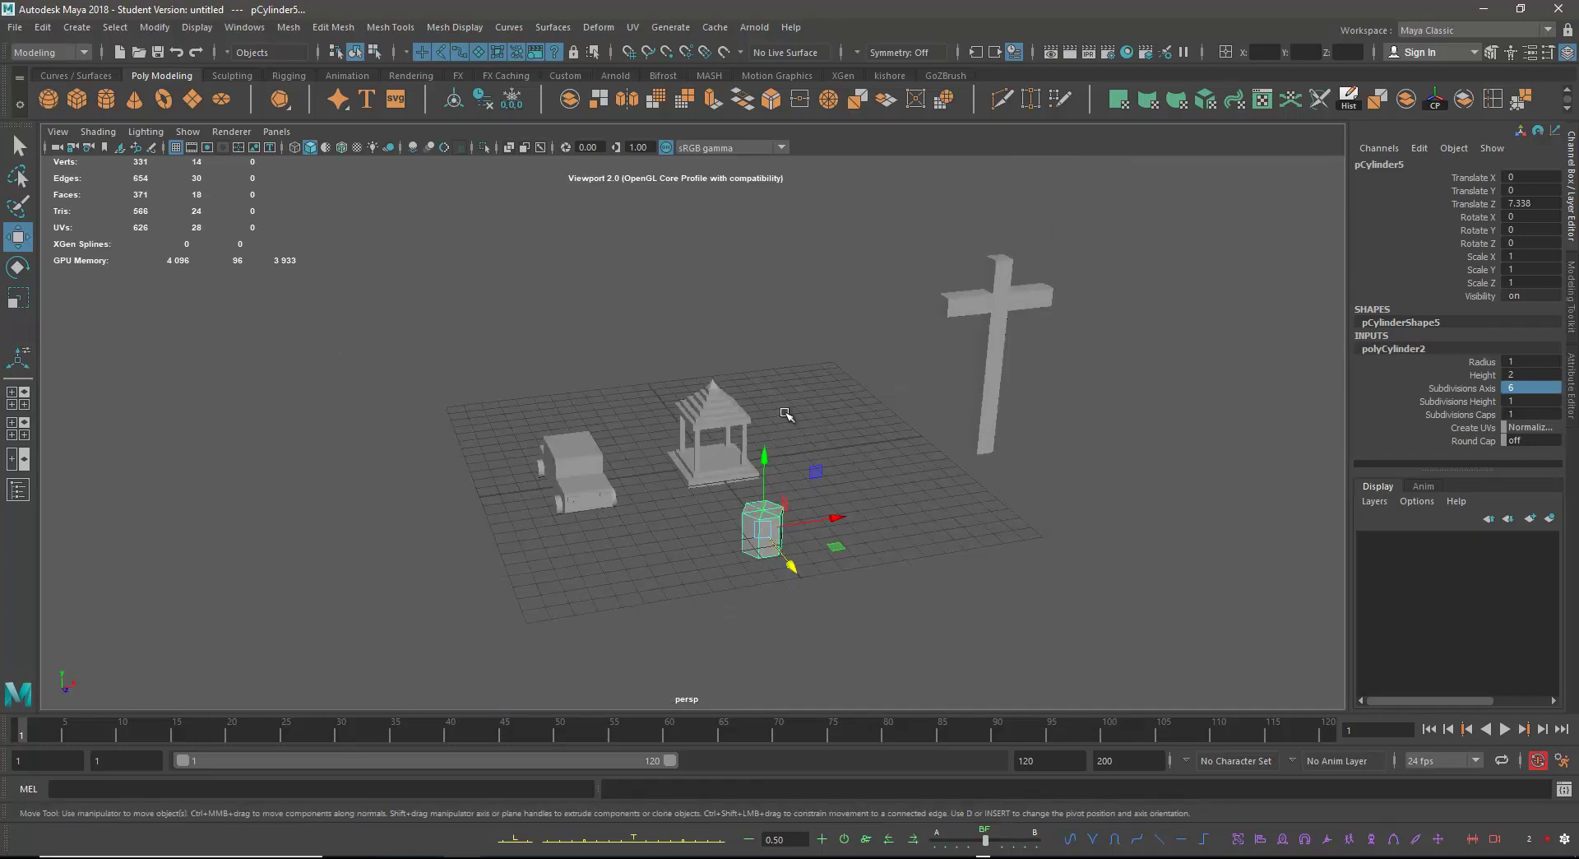
Stretch the six-sided cylinder to a Y scale of about 7.065 and raise it above the grid as the pencil body.
click(25, 304)
drag(763, 459, 795, 392)
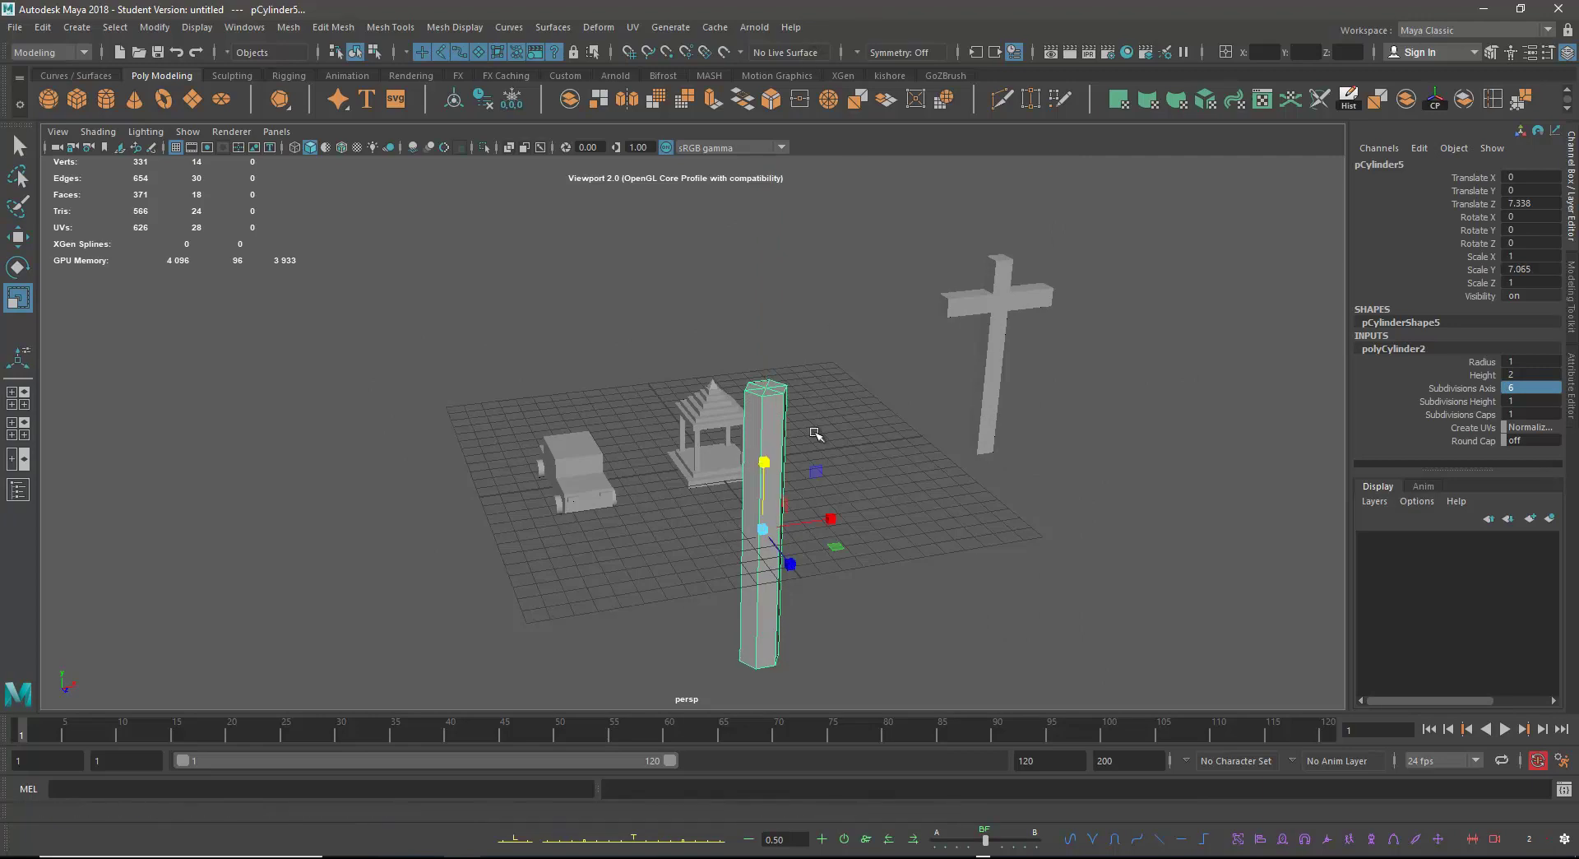
key(w)
drag(761, 460, 901, 469)
click(884, 465)
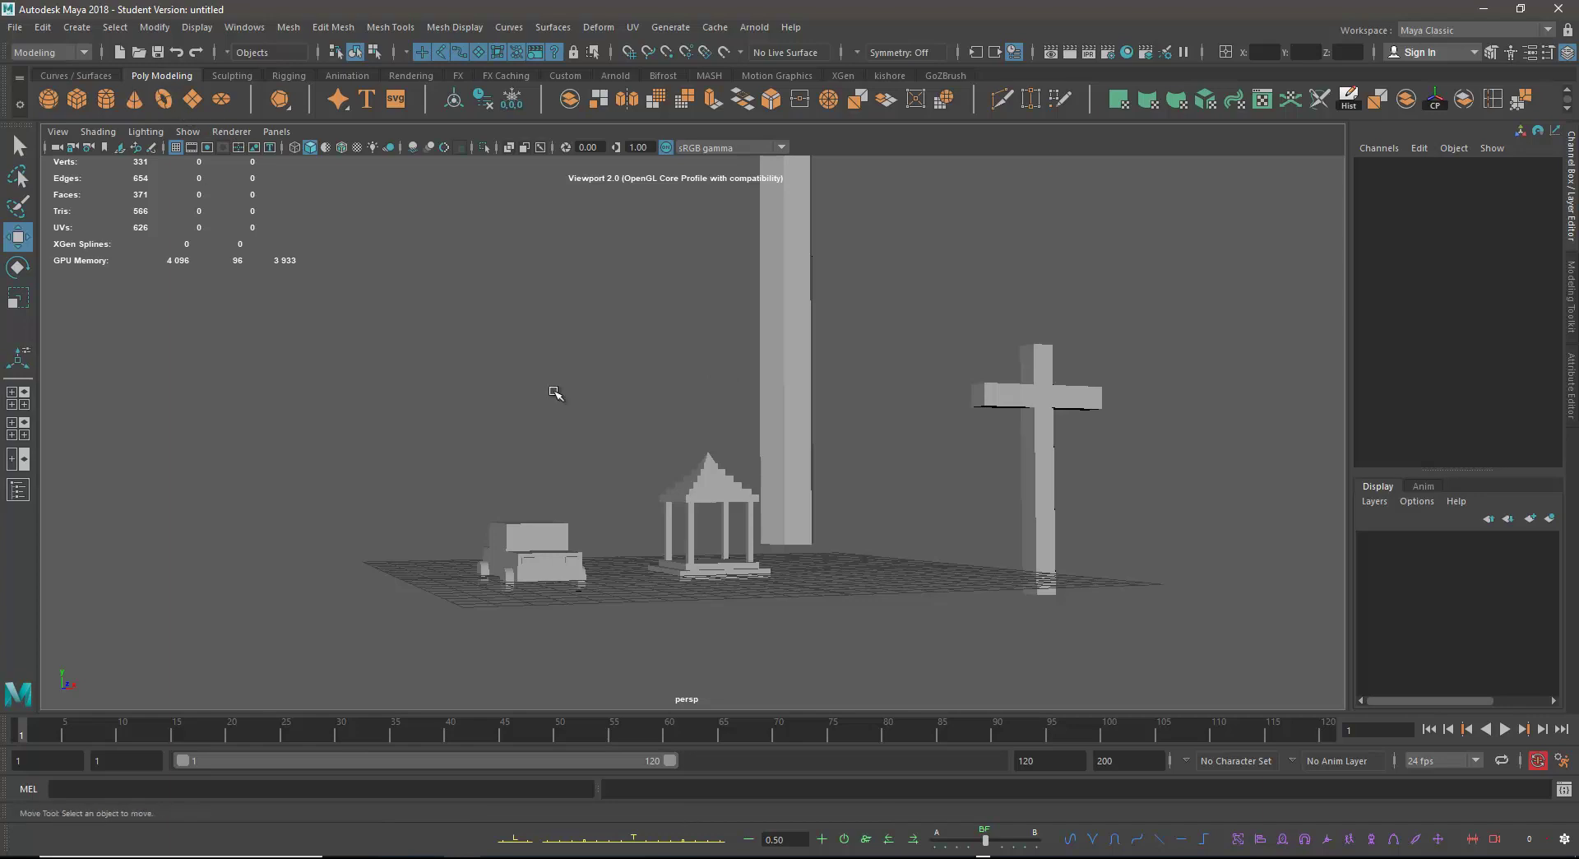
Create a polygon cone, move it to about Z 7.377 near the pencil body's base, and give it 6 axis subdivisions.
click(706, 455)
alt+drag(733, 482, 886, 434)
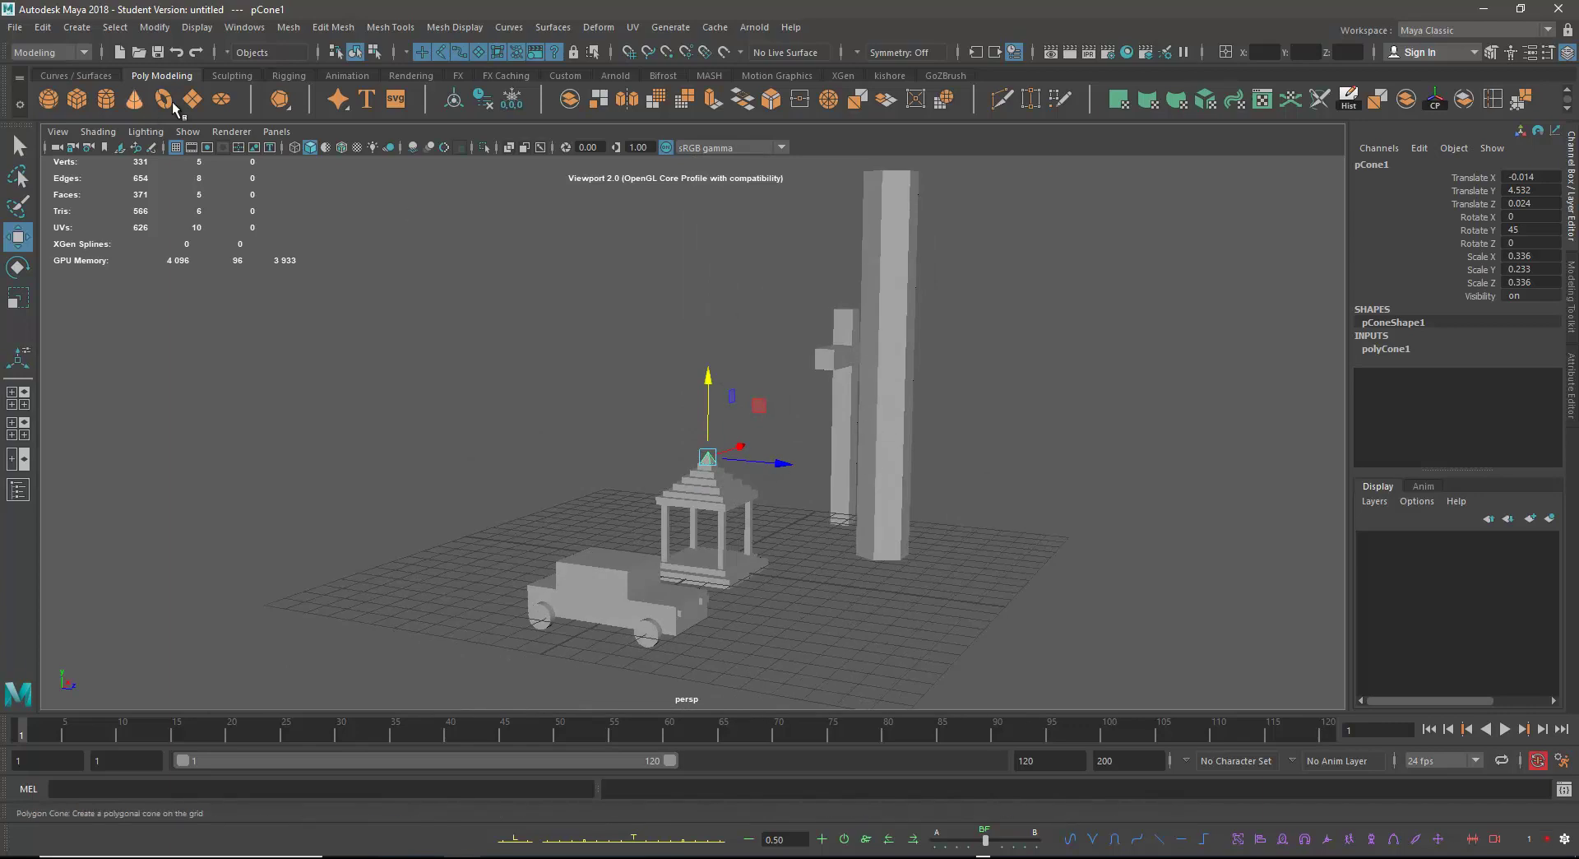
click(134, 99)
alt+drag(795, 541, 959, 631)
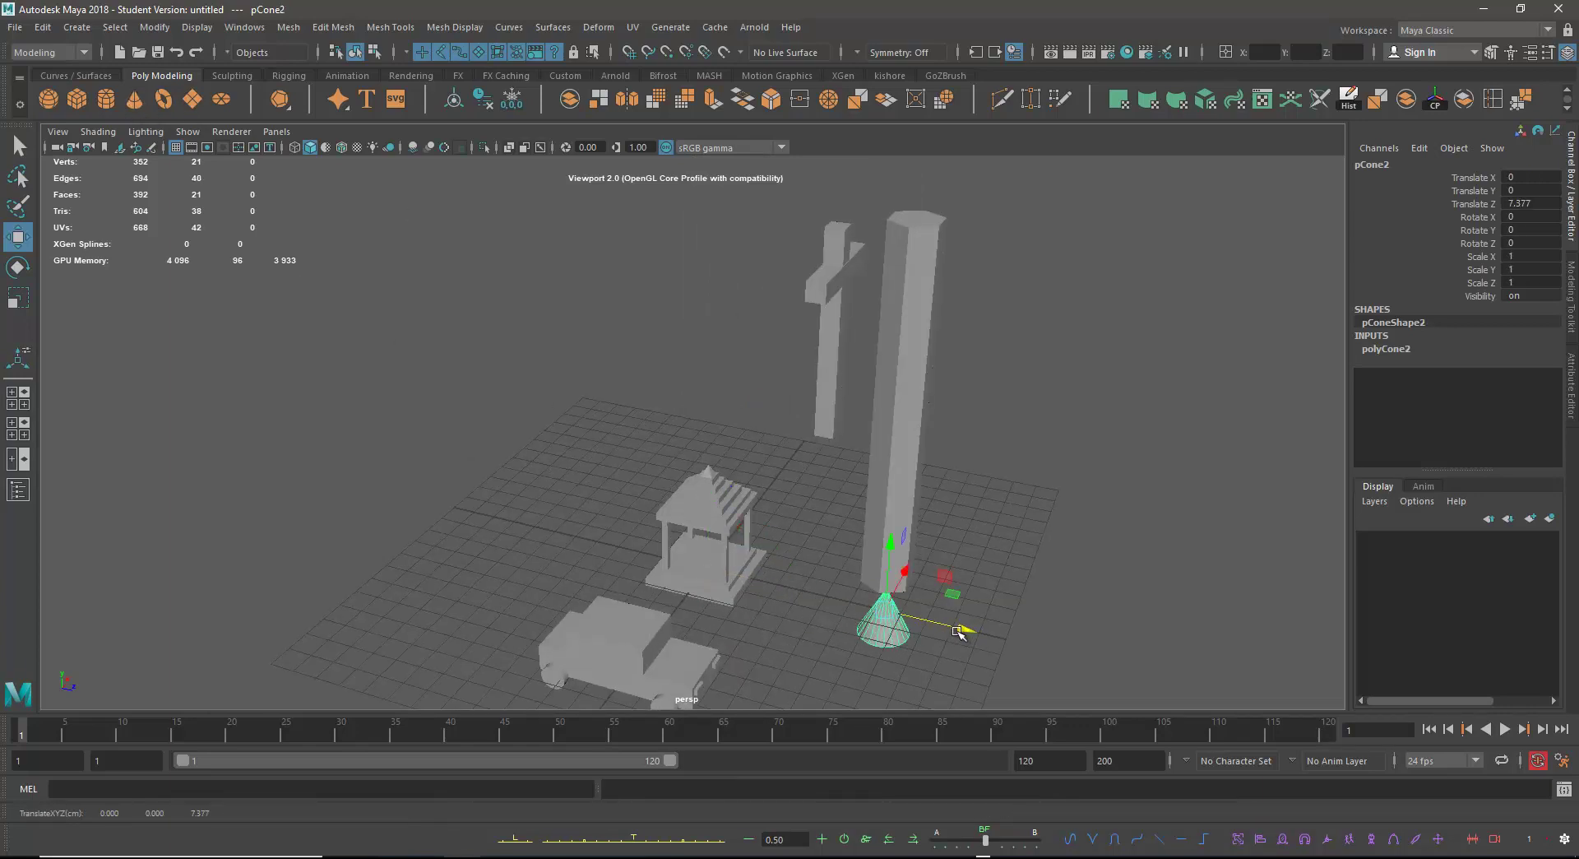
click(1390, 349)
click(1517, 387)
text(6)
key(Return)
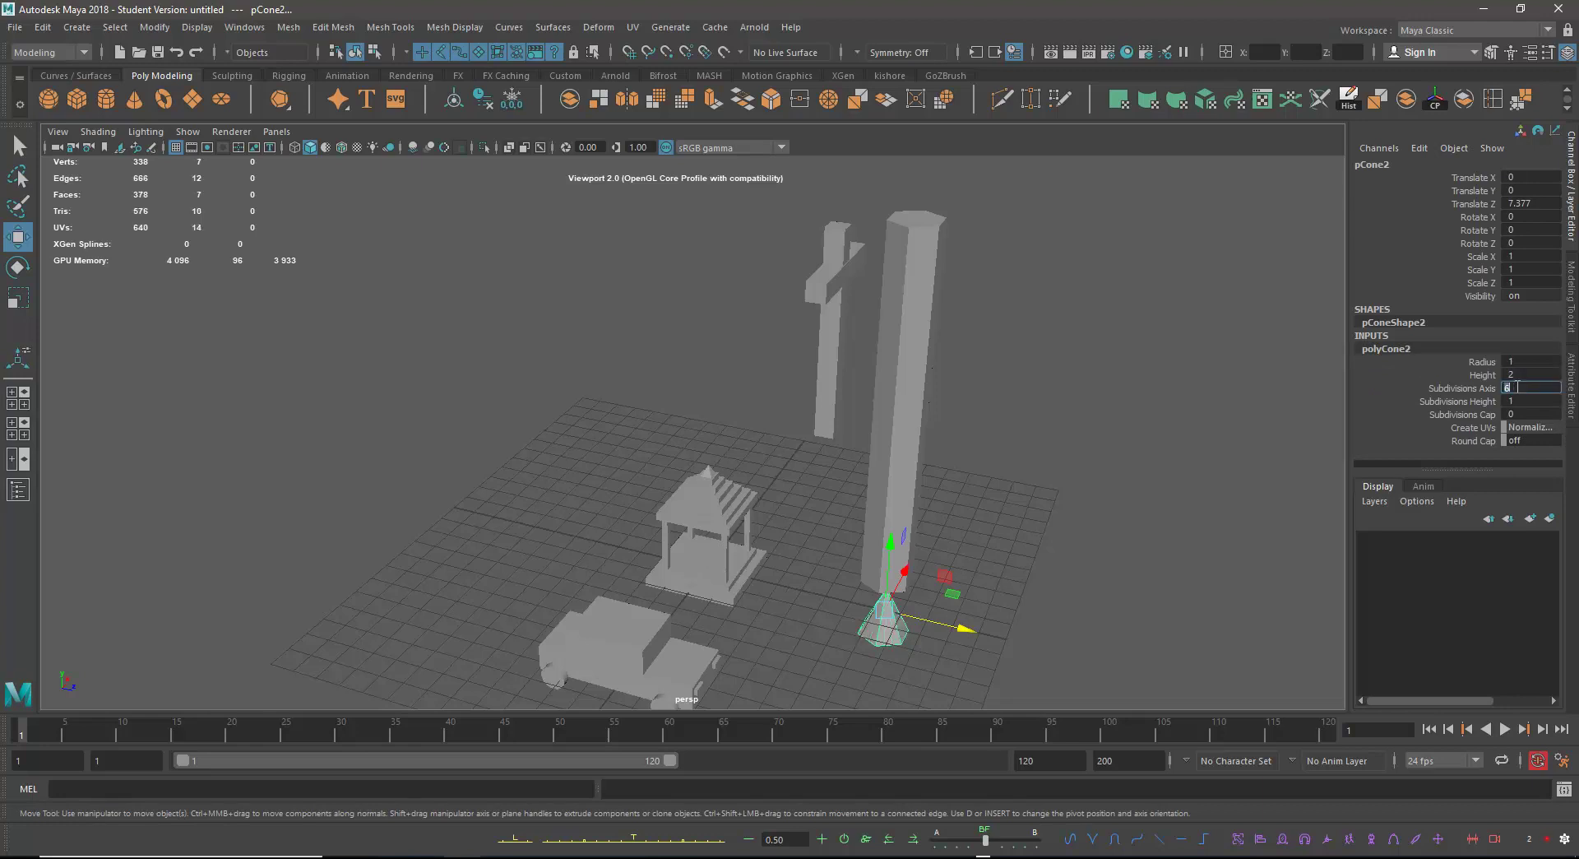
Centre the cone under the pencil body at about X -0.002, Z 7.341.
alt+drag(938, 528, 905, 422)
key(space)
key(space)
alt+right_drag(673, 426, 329, 337)
alt+middle_drag(387, 432, 472, 250)
alt+right_drag(472, 250, 930, 328)
alt+middle_drag(930, 328, 750, 487)
alt+right_drag(751, 488, 1439, 670)
alt+middle_drag(862, 477, 870, 409)
mouse_move(738, 408)
mouse_down()
mouse_move(768, 409)
mouse_move(745, 395)
mouse_up()
key(space)
key(space)
alt+drag(1004, 368, 2, 226)
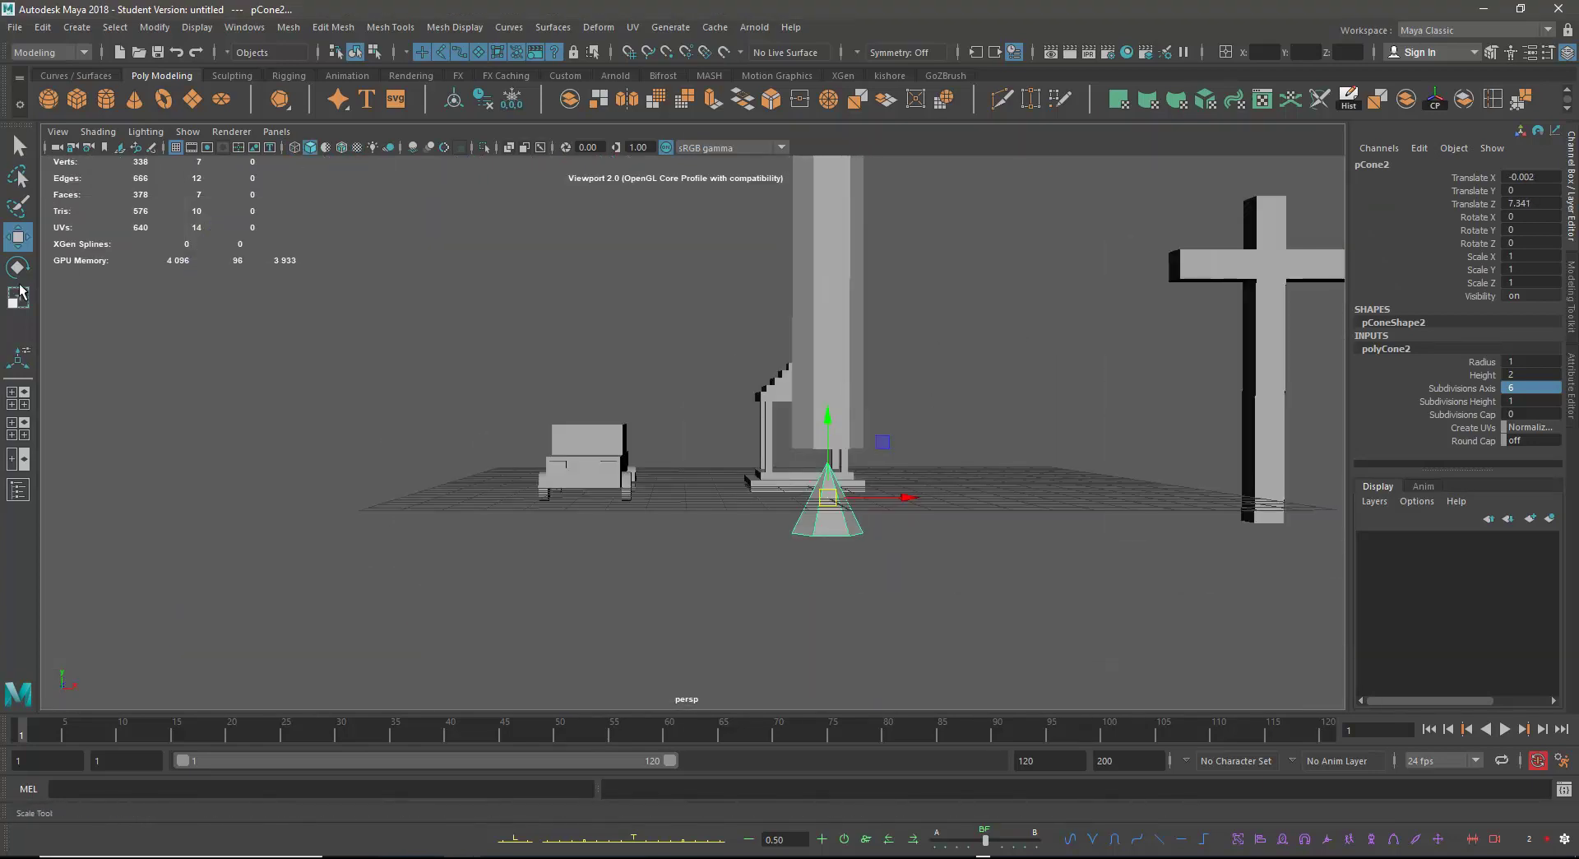
Rotate the cone to -180 degrees about Z and stretch it to a Y scale of about 1.366.
key(e)
drag(774, 443, 903, 494)
double_click(1522, 244)
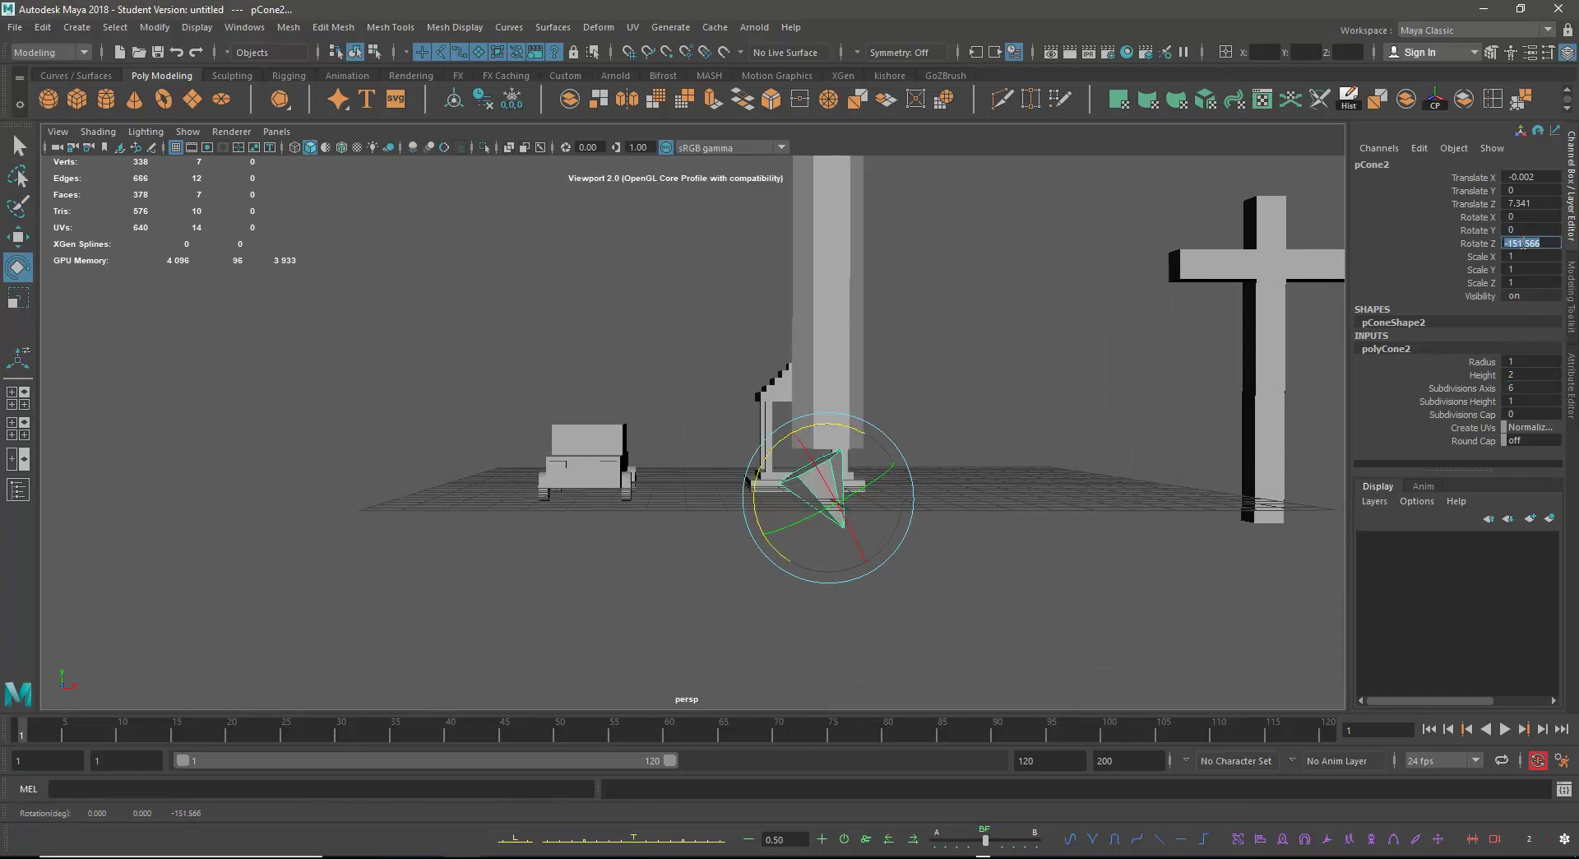
text(-180)
key(Return)
alt+drag(895, 334, 868, 533)
key(w)
key(r)
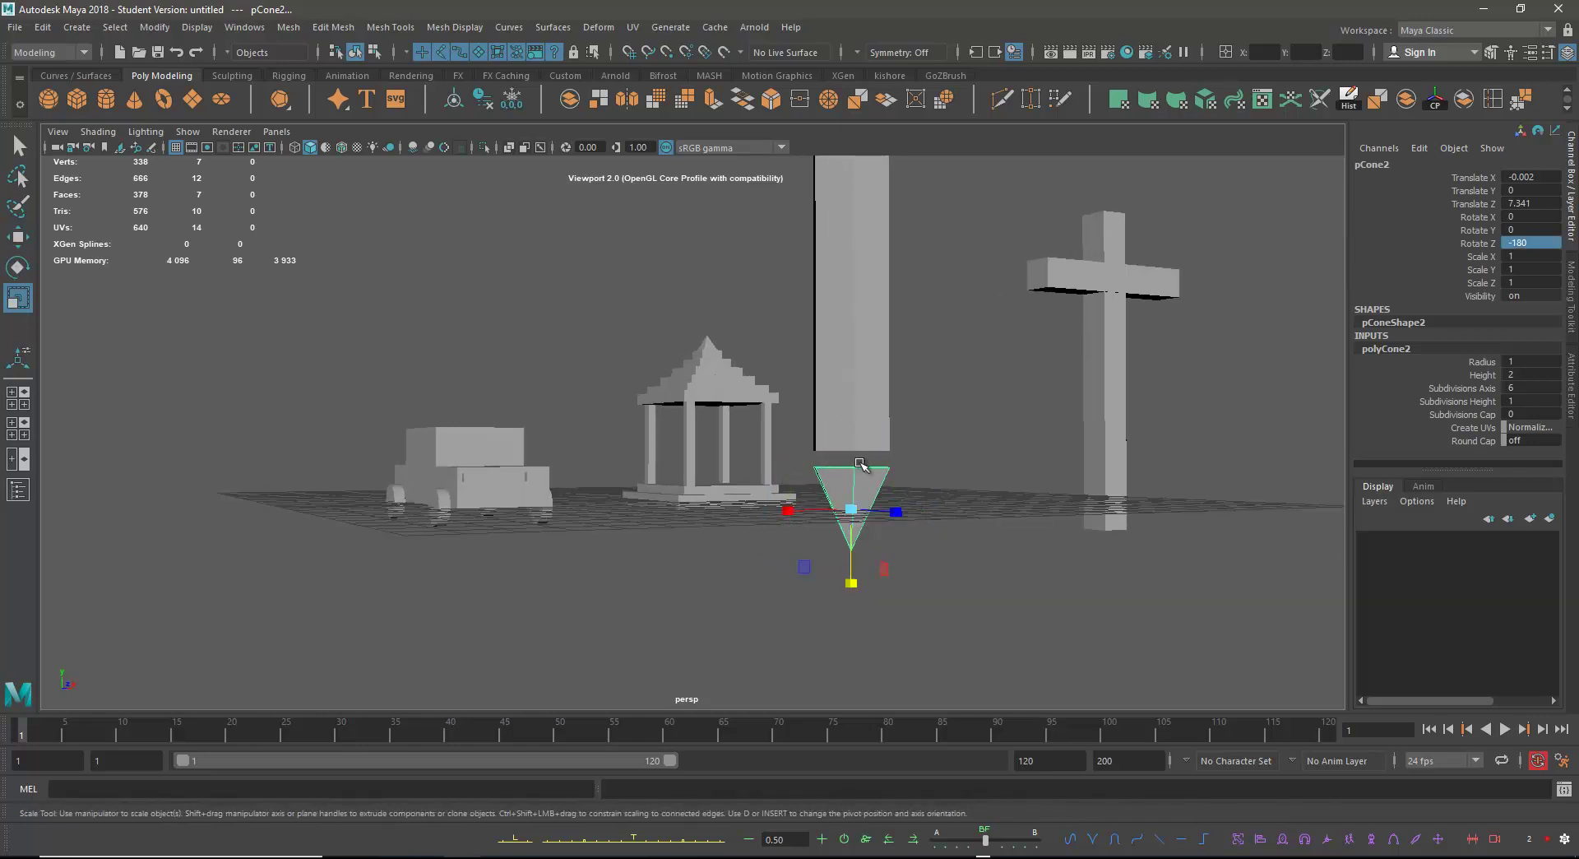
drag(851, 582, 847, 610)
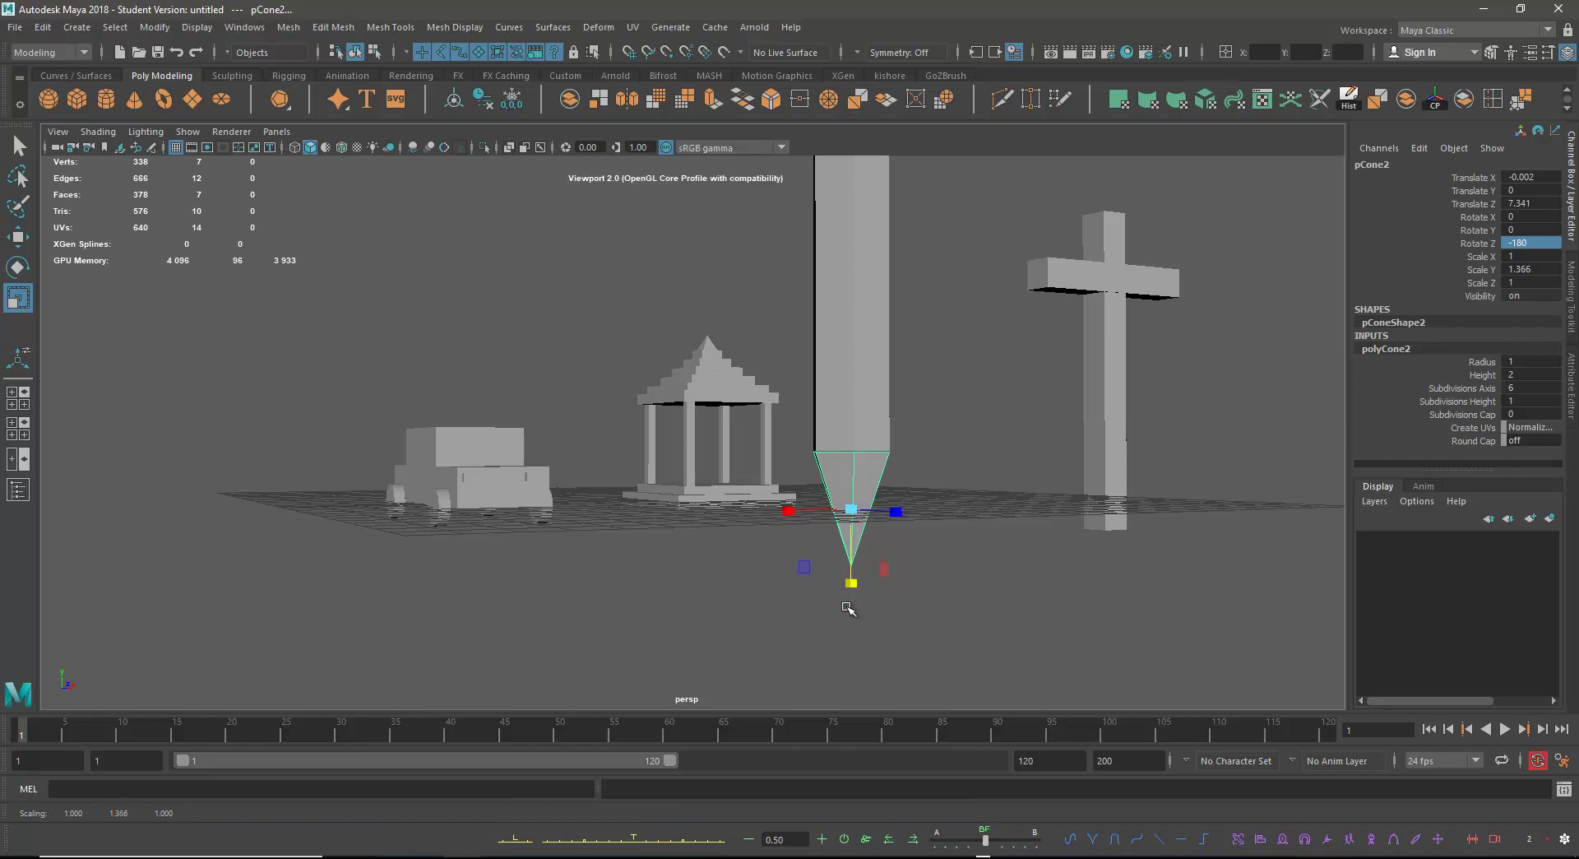
Fit the cone to the pencil body's lower end with scale about 0.993, 1.357, 0.993 and height about Y 0.048.
key(w)
alt+drag(864, 362, 1051, 472)
key(r)
drag(952, 562, 938, 563)
key(w)
drag(955, 492, 955, 476)
alt+drag(1090, 467, 1020, 501)
key(r)
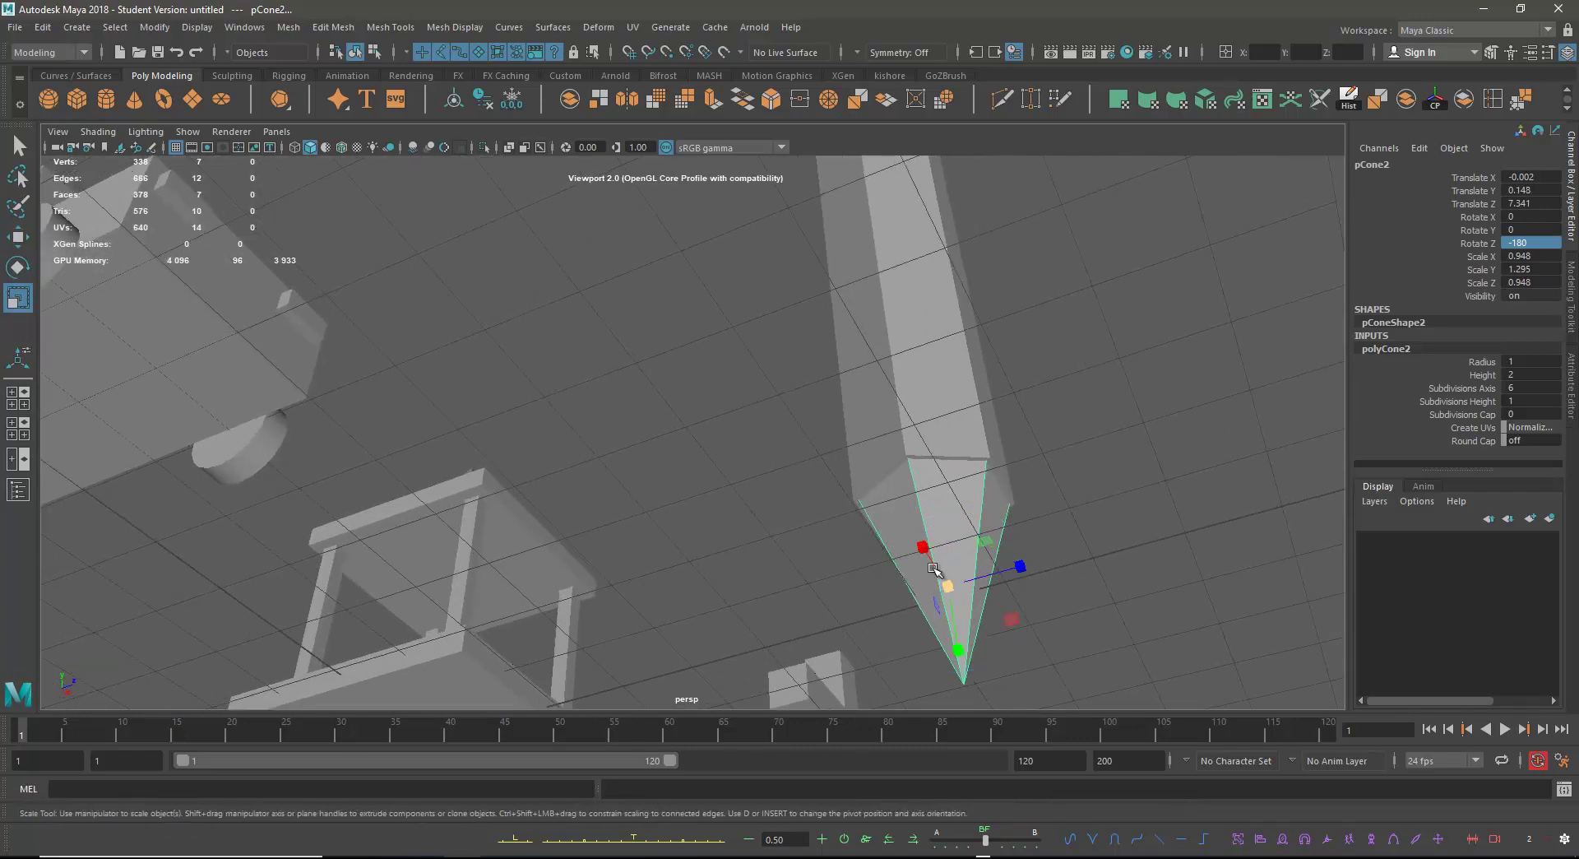
drag(945, 585, 959, 585)
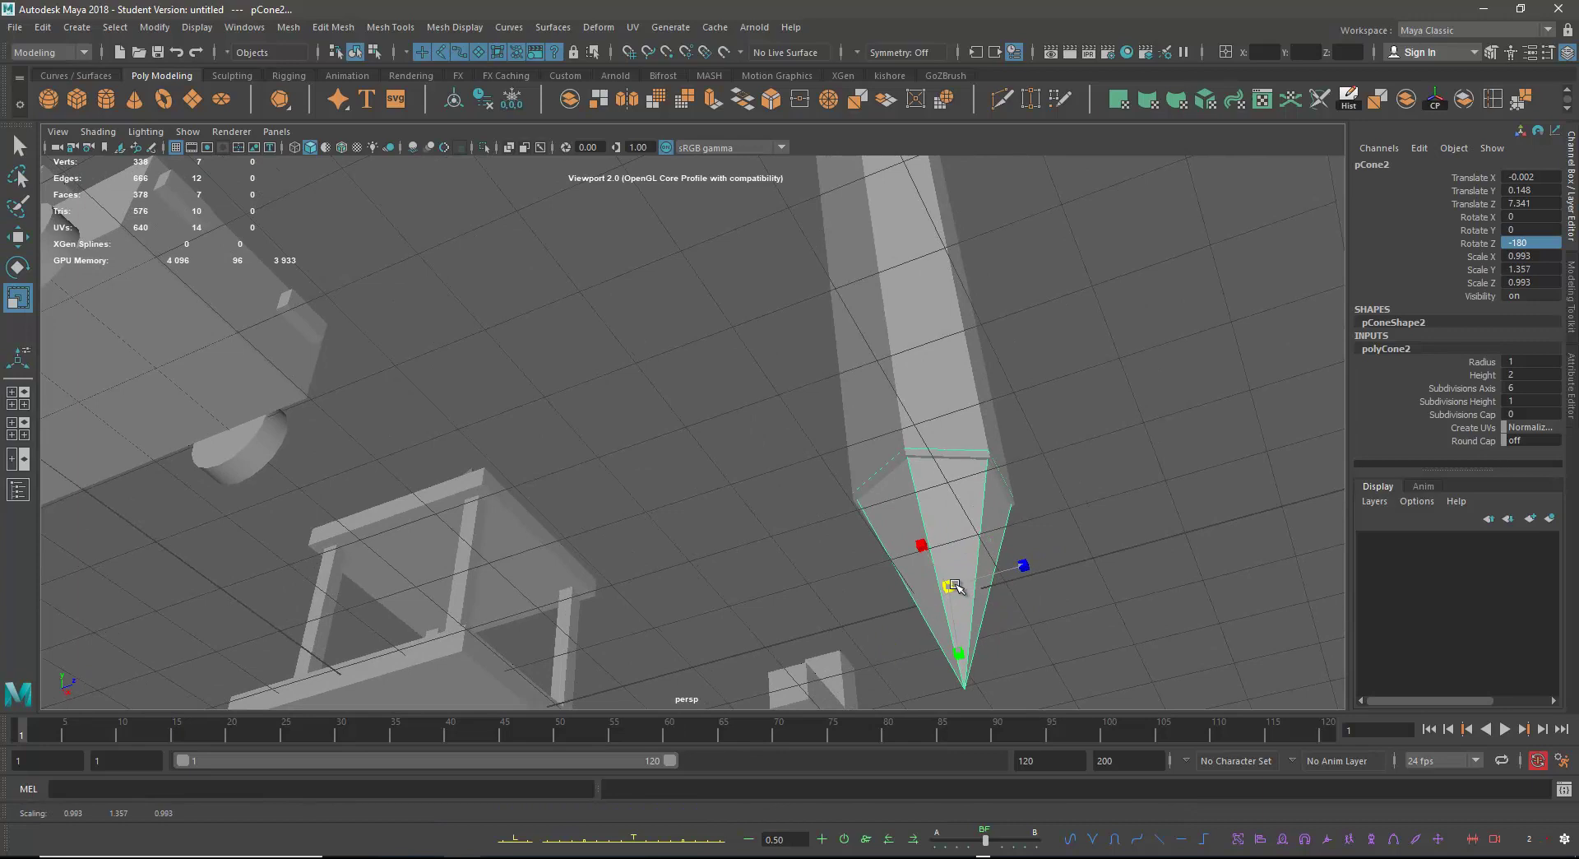
key(w)
drag(936, 523, 936, 530)
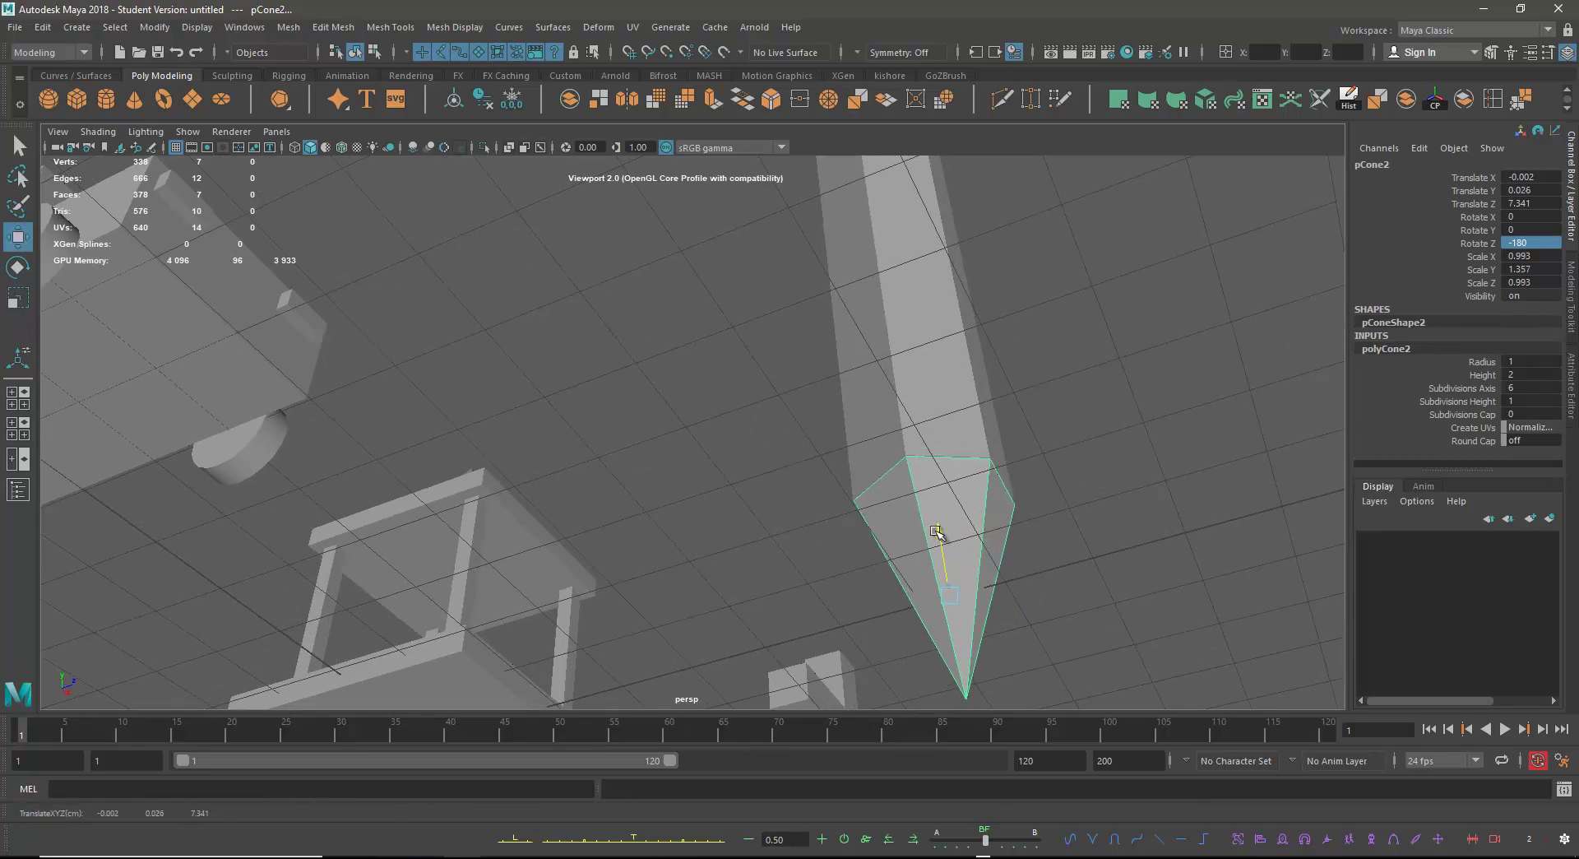
alt+drag(1025, 409, 915, 487)
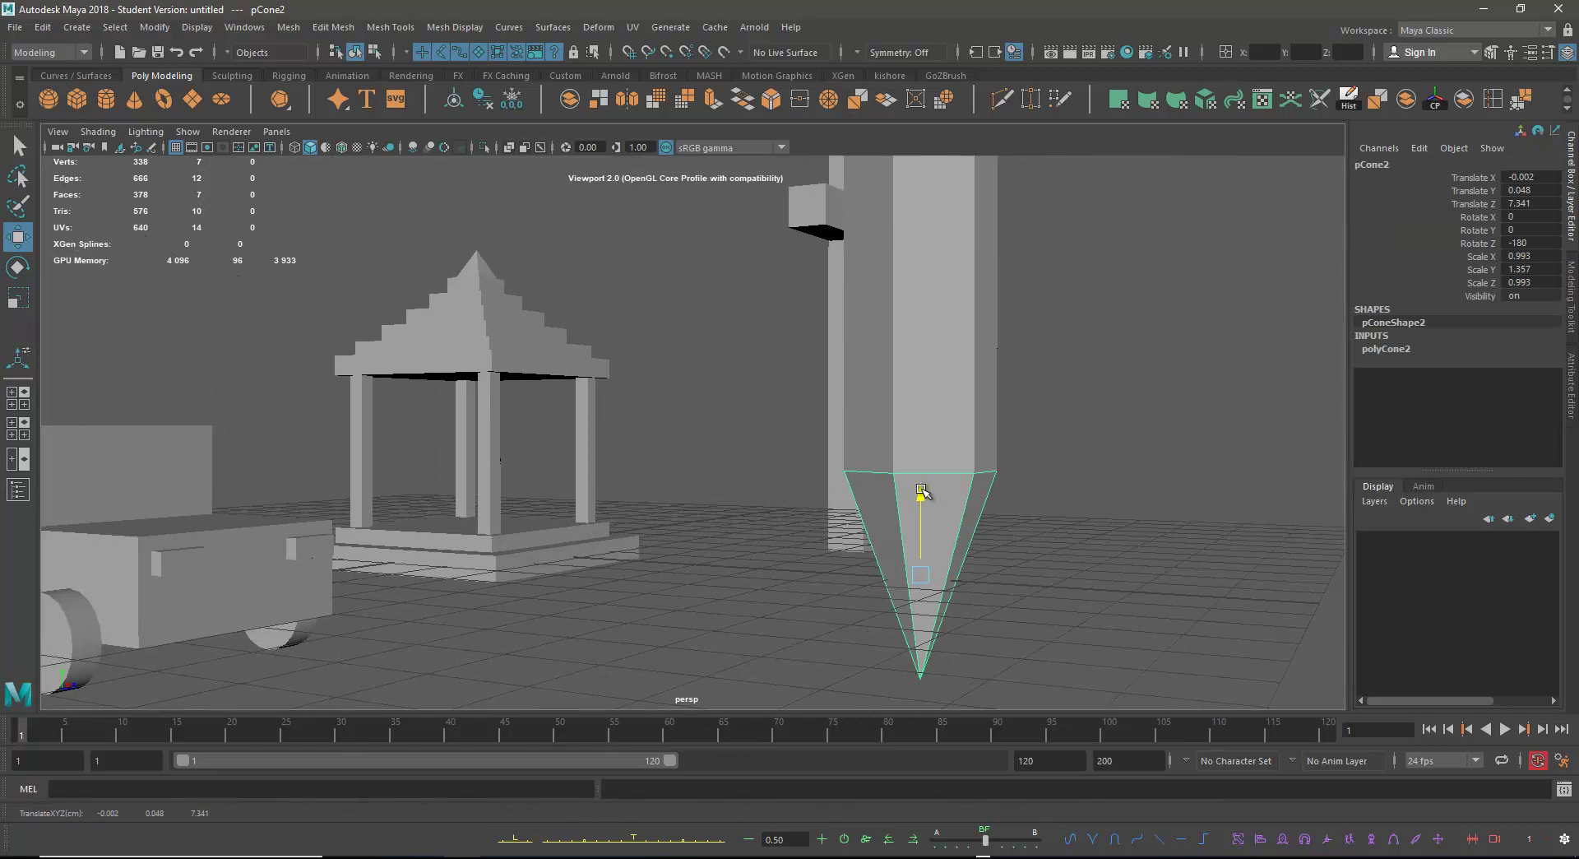
click(1086, 399)
Create a polygon torus and move it near the pencil's tip to about X -0.859, Z 7.492.
alt+right_drag(1131, 479, 768, 292)
alt+drag(768, 292, 972, 213)
alt+right_drag(972, 214, 791, 380)
click(162, 99)
alt+right_drag(983, 454, 626, 475)
alt+drag(625, 475, 630, 518)
drag(730, 493, 777, 513)
key(space)
key(space)
scroll(644, 346, down, 5)
key(space)
key(space)
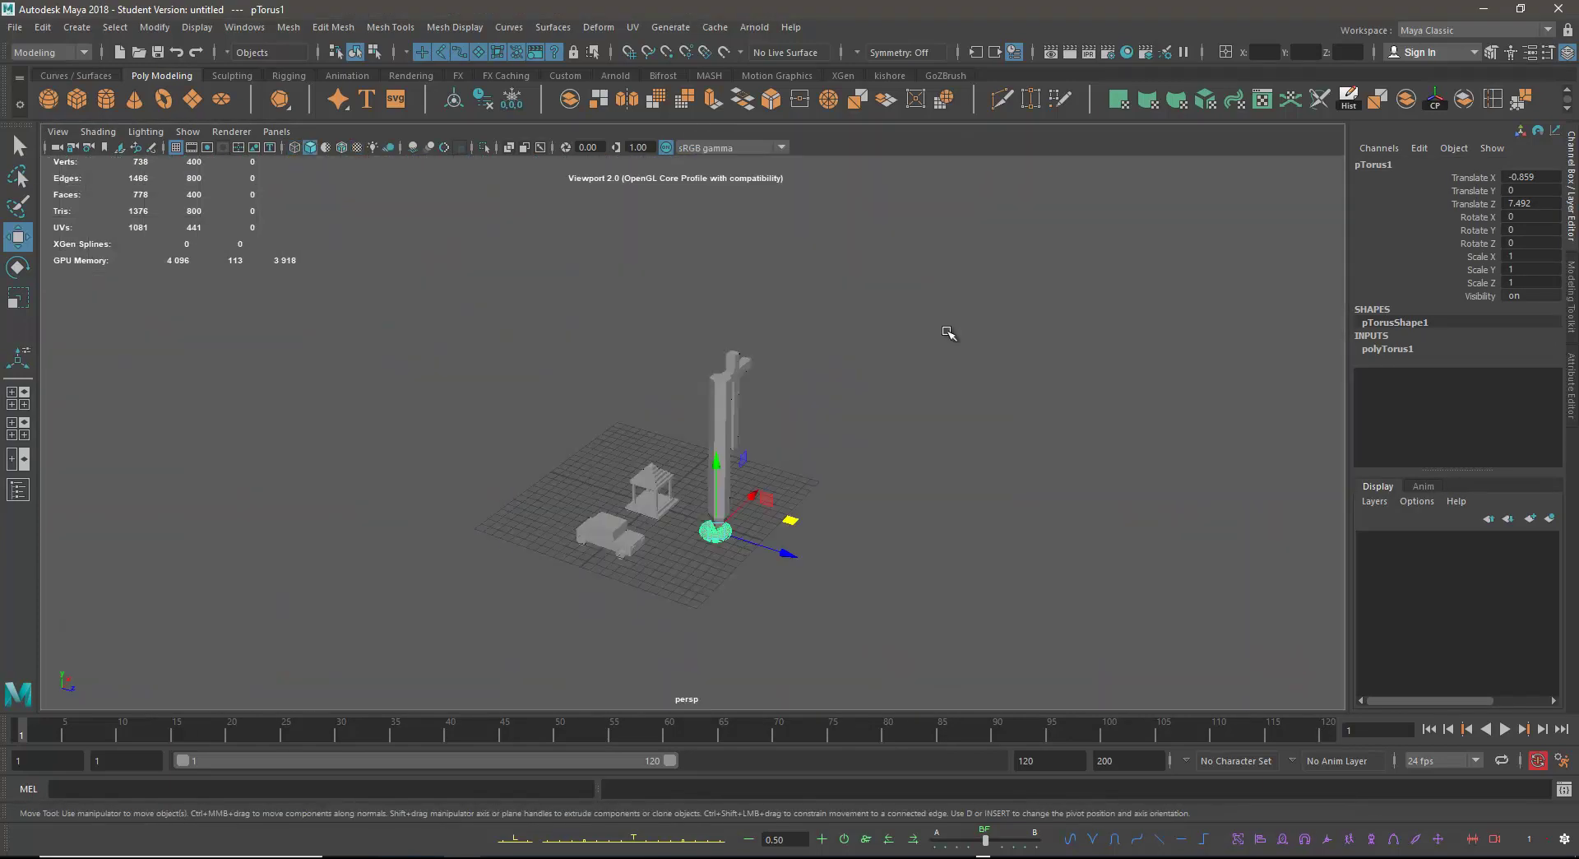
alt+drag(807, 423, 787, 460)
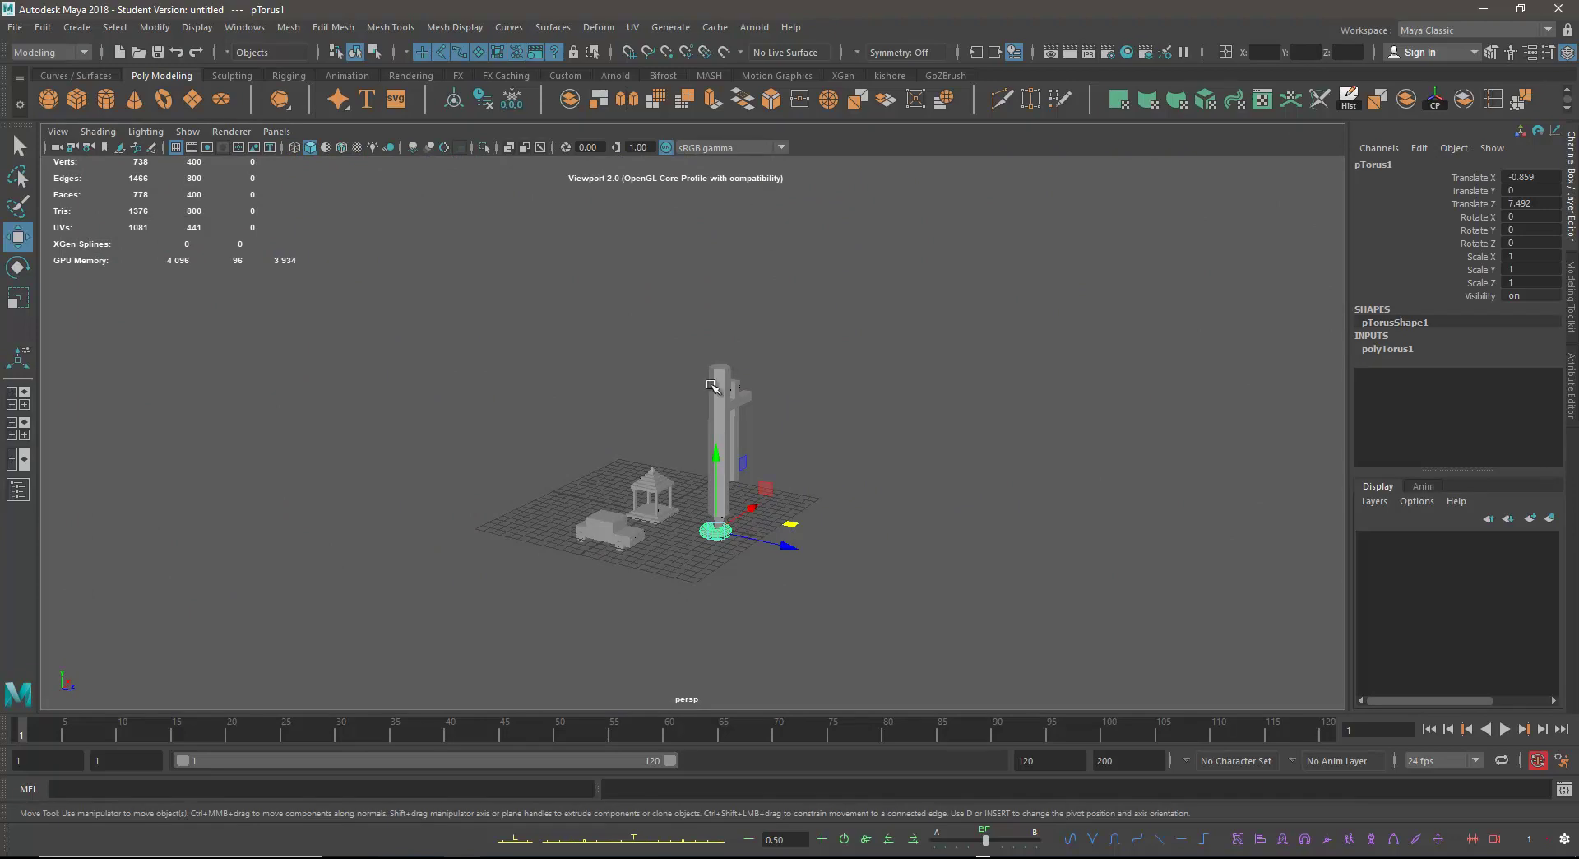
Centre the torus on the pencil's axis at about X 0.001, Z 7.338.
key(space)
key(space)
scroll(816, 546, up, 4)
alt+middle_drag(816, 546, 862, 573)
drag(500, 420, 587, 395)
alt+right_drag(770, 533, 925, 617)
alt+middle_drag(543, 419, 707, 487)
alt+right_drag(708, 487, 734, 503)
drag(615, 426, 669, 430)
key(space)
key(space)
key(space)
Set the torus's section radius to 0.1 and raise it to the pencil's upper end at about Y 15.509.
click(1398, 348)
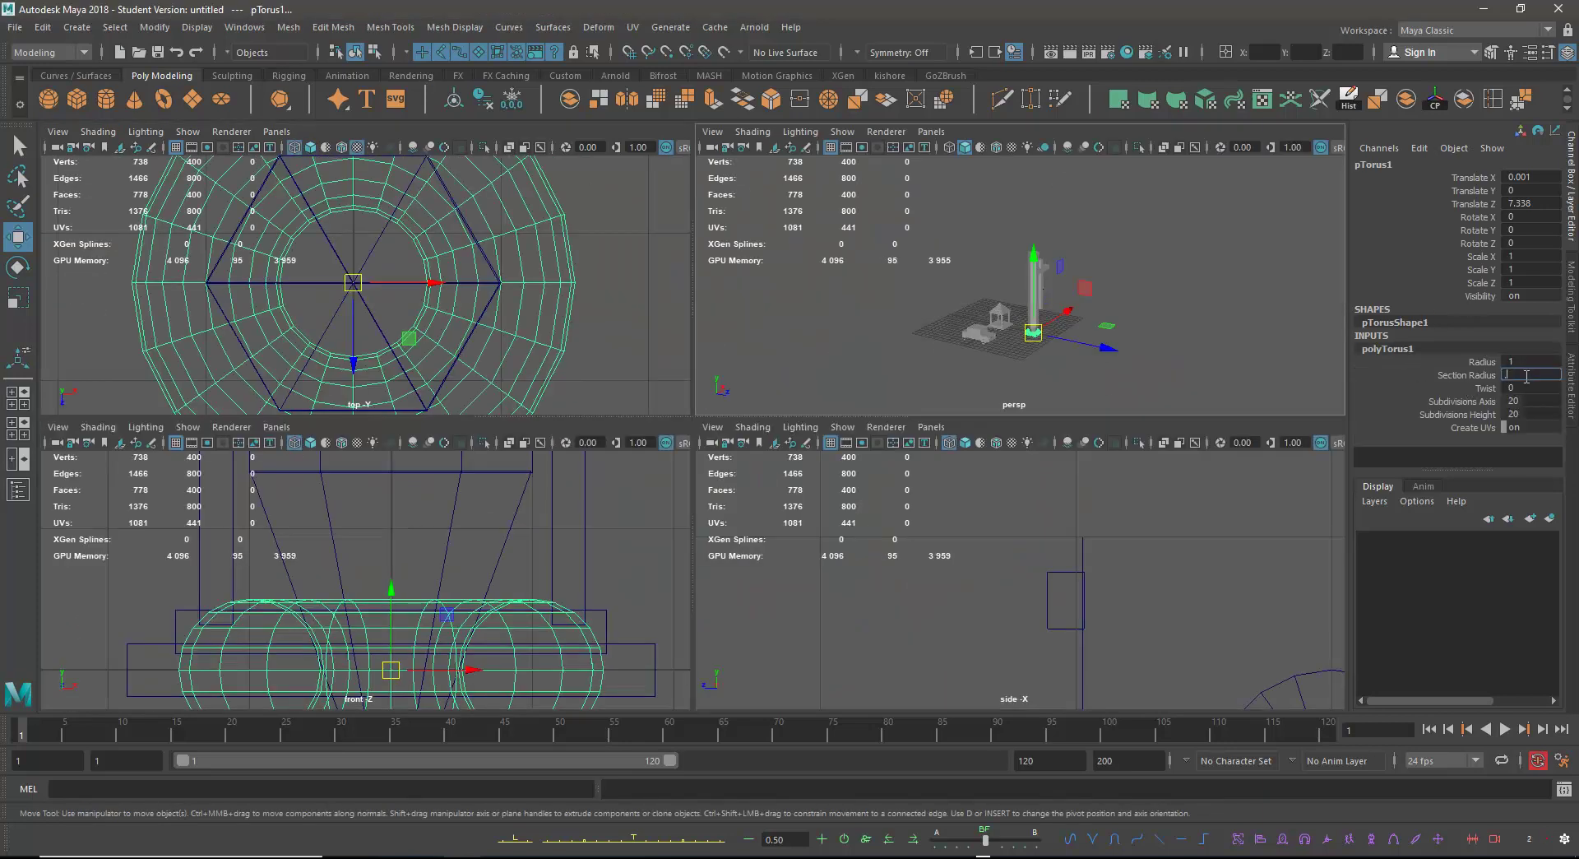
text(0.1)
key(Return)
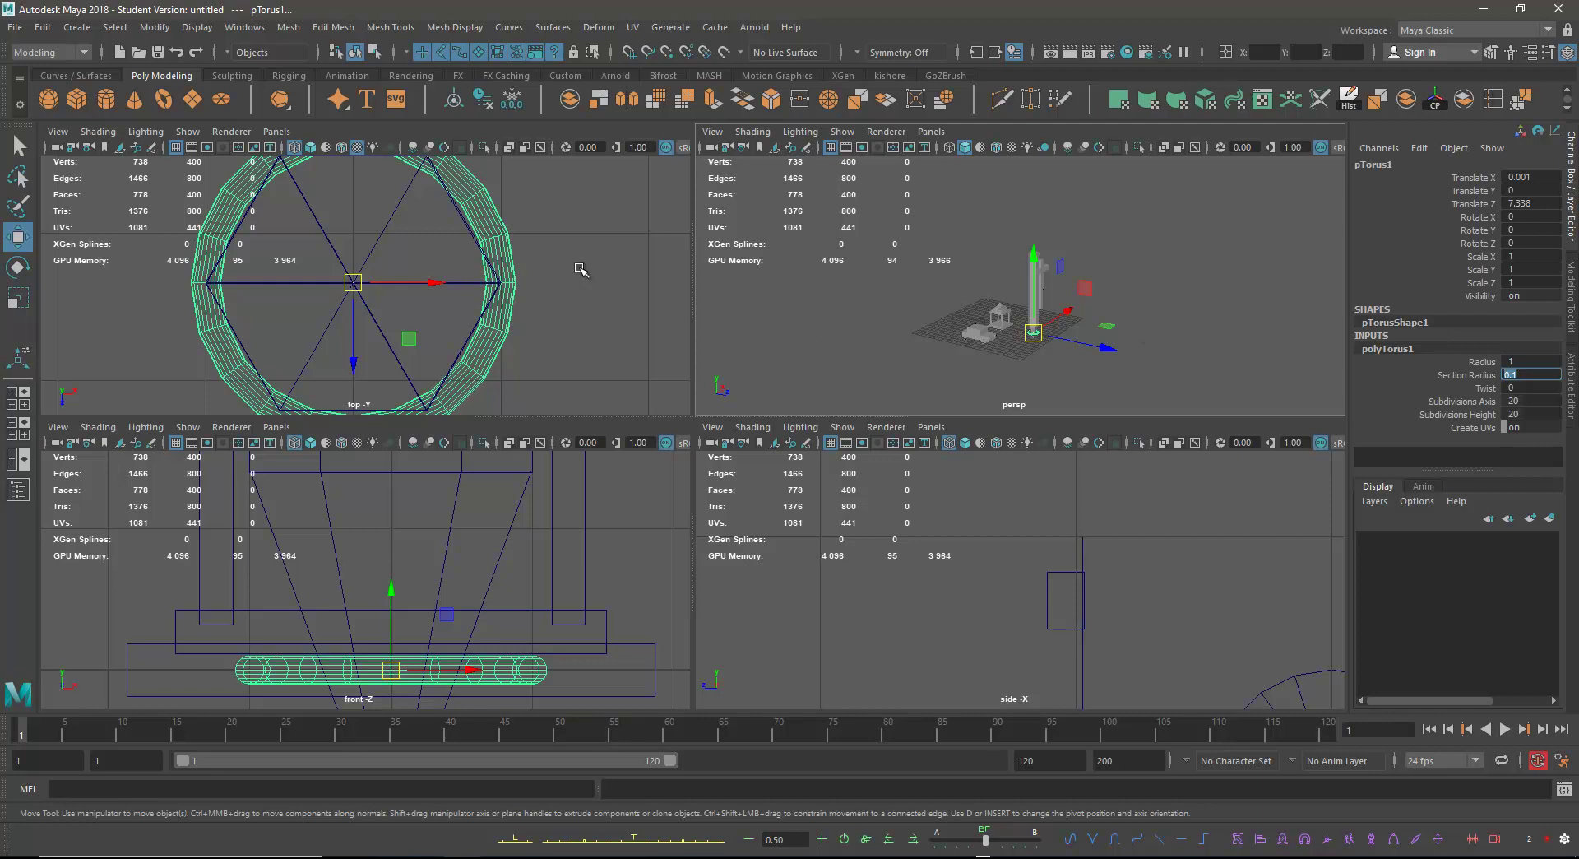
key(space)
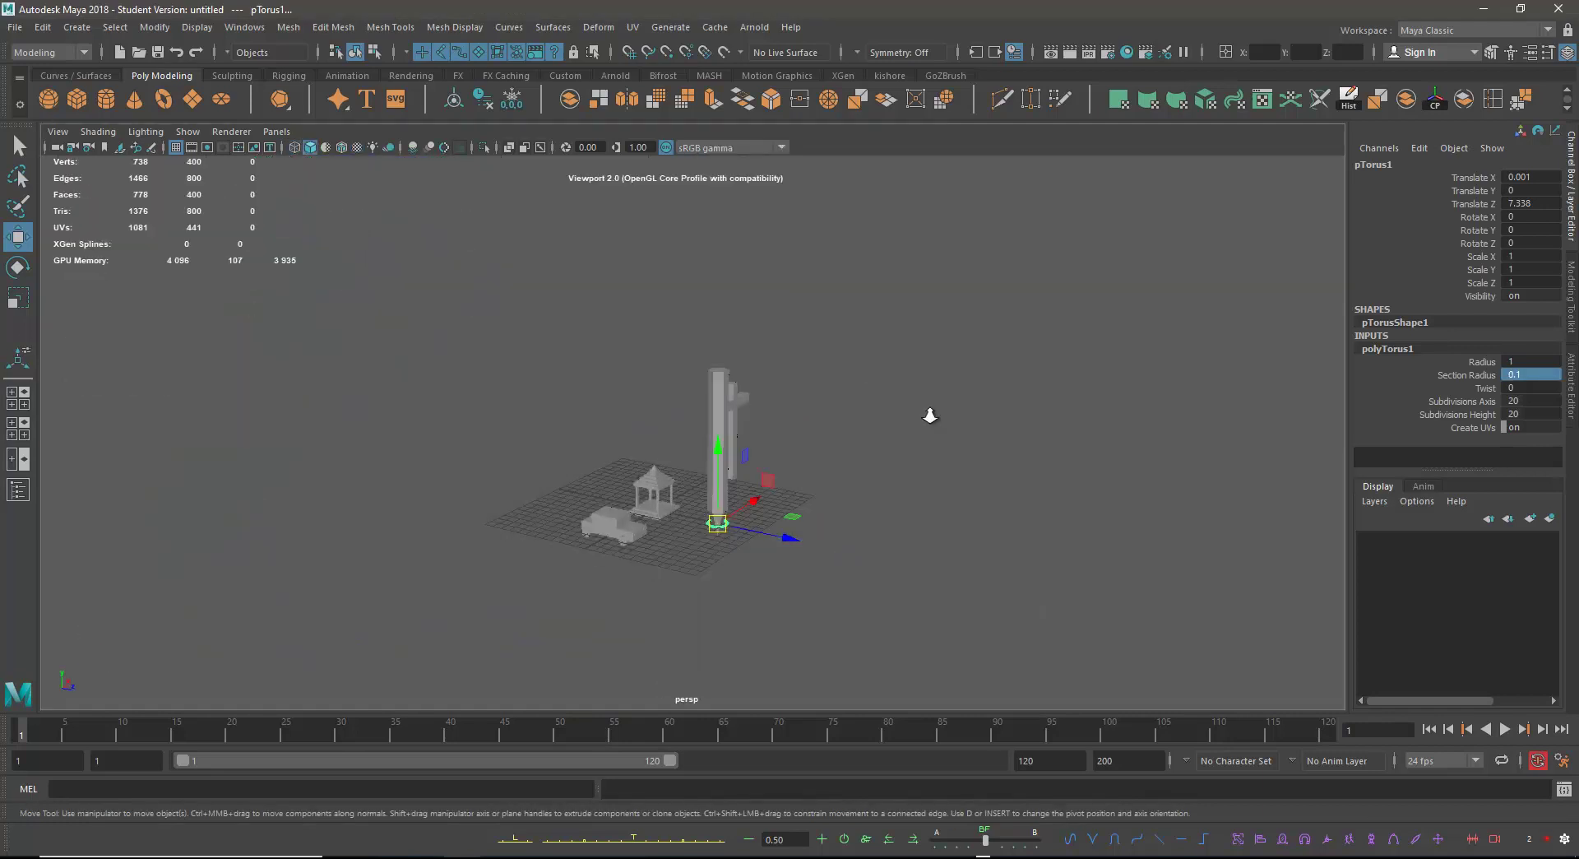
drag(739, 506, 736, 239)
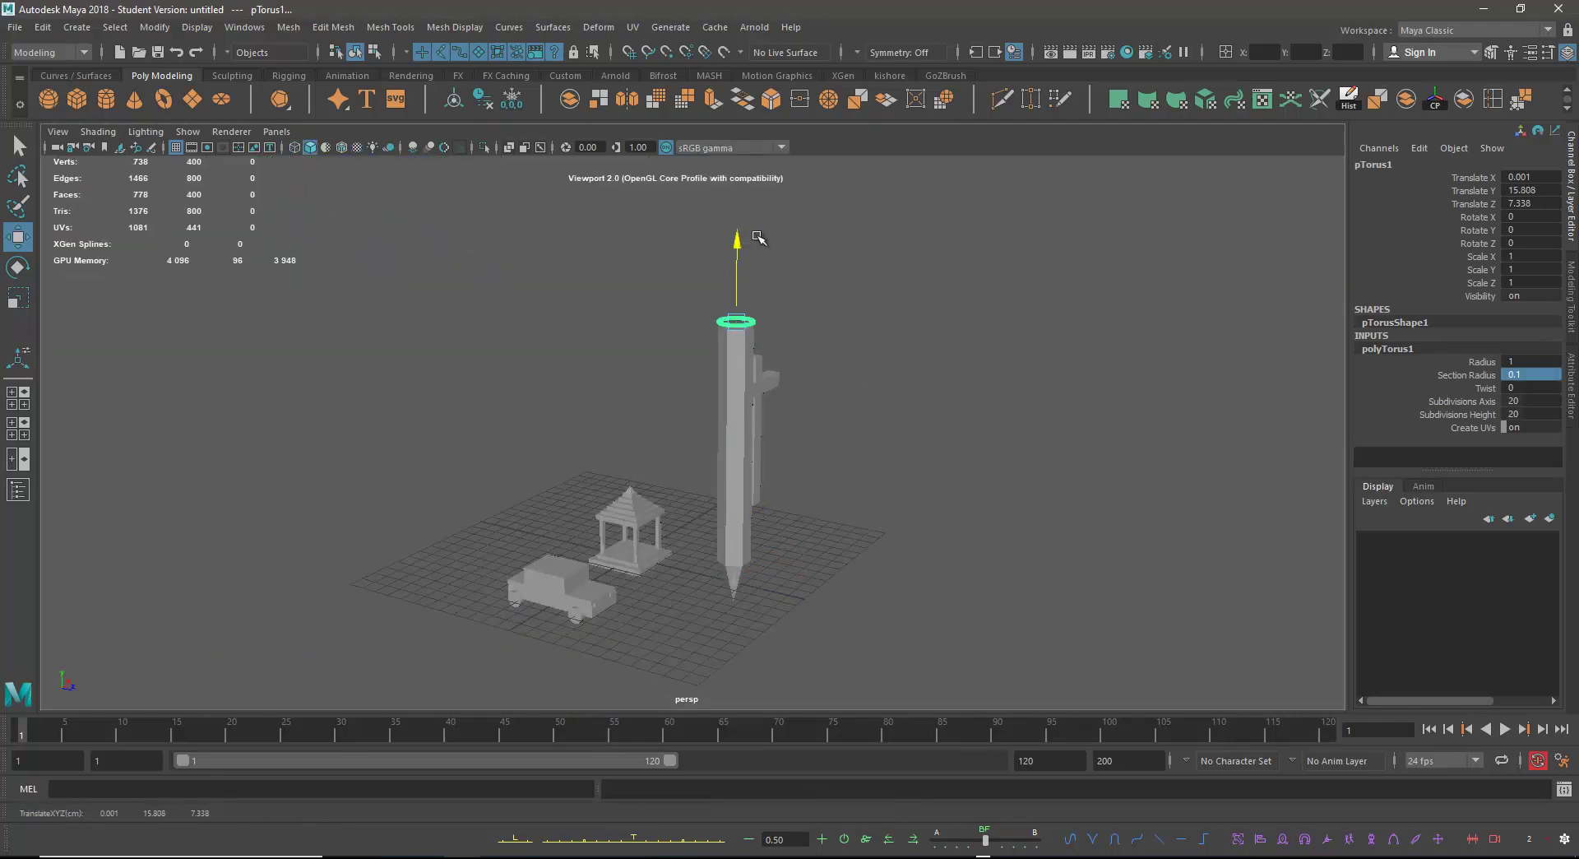
key(f)
alt+drag(770, 358, 679, 376)
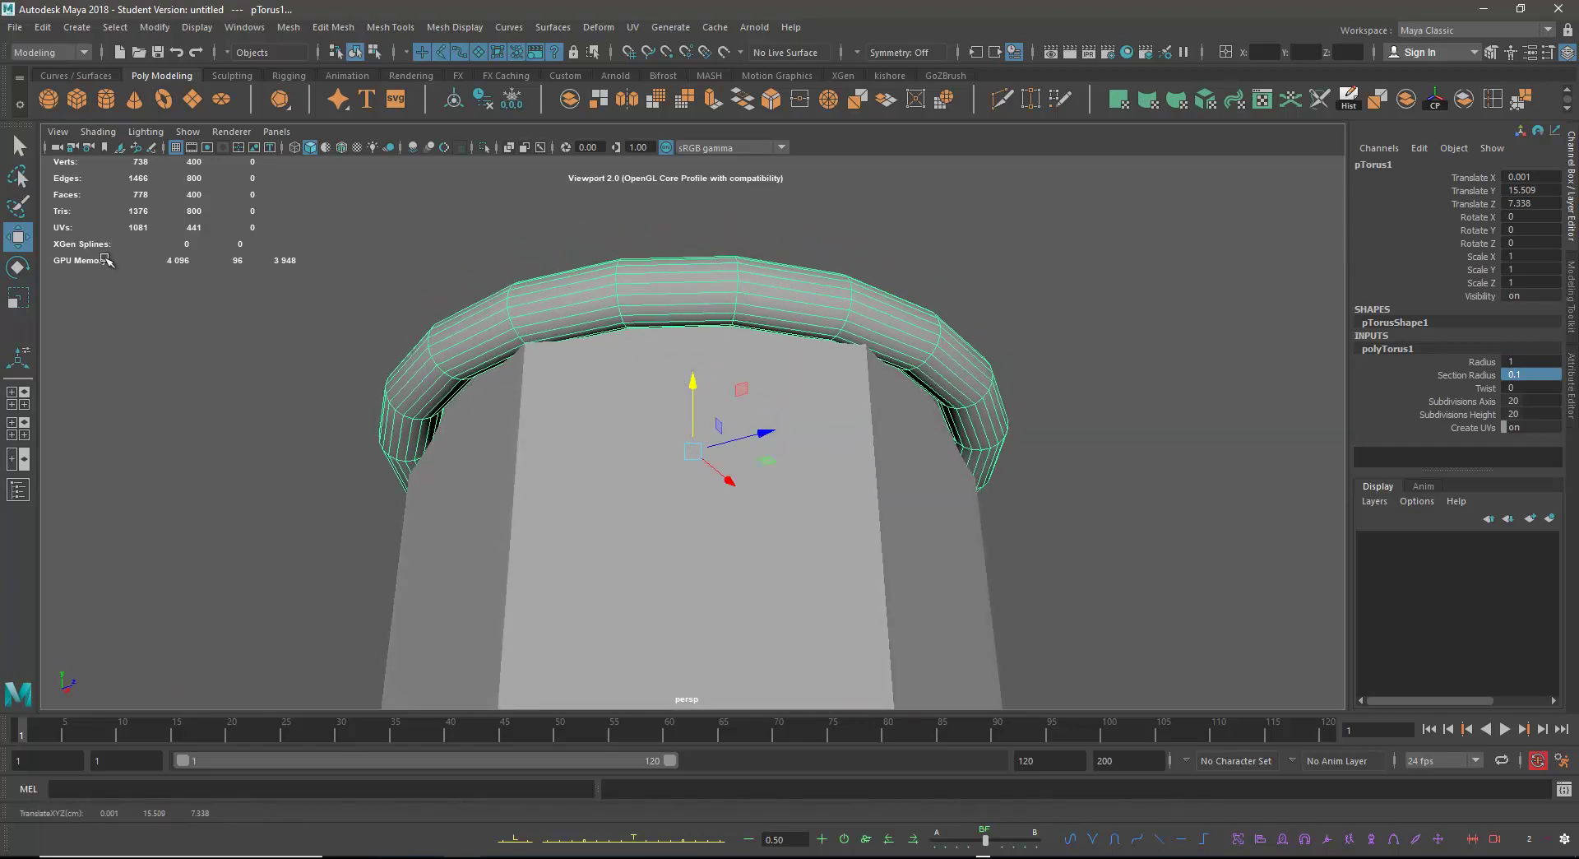
Scale the torus uniformly to about 0.968 so it fits the pencil body.
click(18, 299)
mouse_move(700, 446)
mouse_down()
mouse_move(666, 451)
mouse_move(691, 451)
mouse_up()
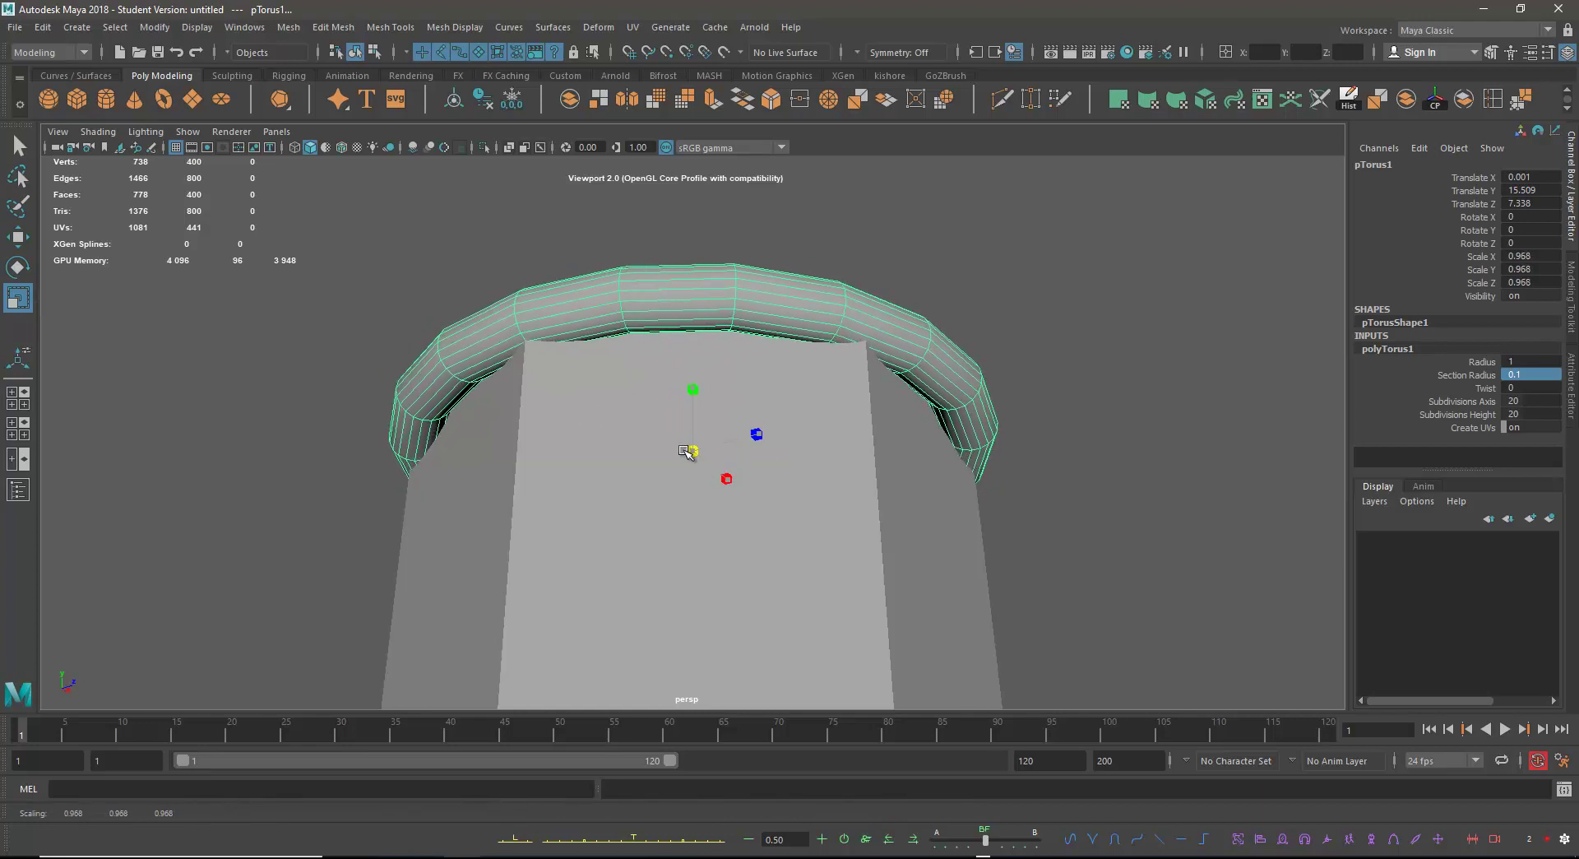
alt+drag(838, 259, 849, 347)
click(18, 237)
alt+right_drag(945, 381, 793, 350)
alt+drag(794, 349, 789, 282)
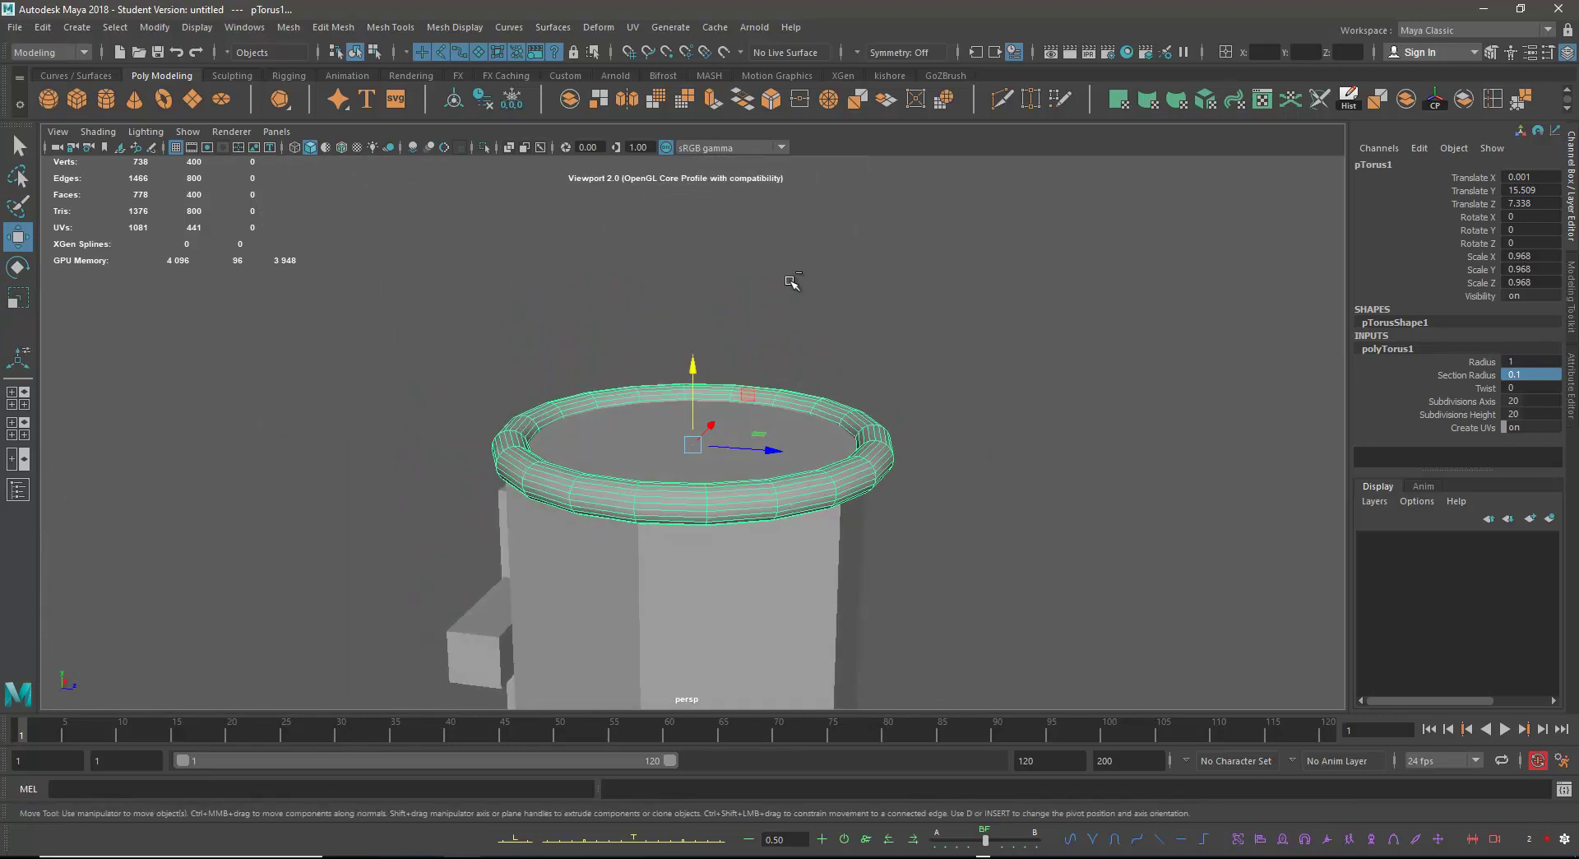
Duplicate the ring upward at equal spacing to form a stack of five rings on the pencil's upper end.
key(ctrl+d)
drag(693, 366, 696, 331)
key(shift+d)
key(shift+d)
key(shift+d)
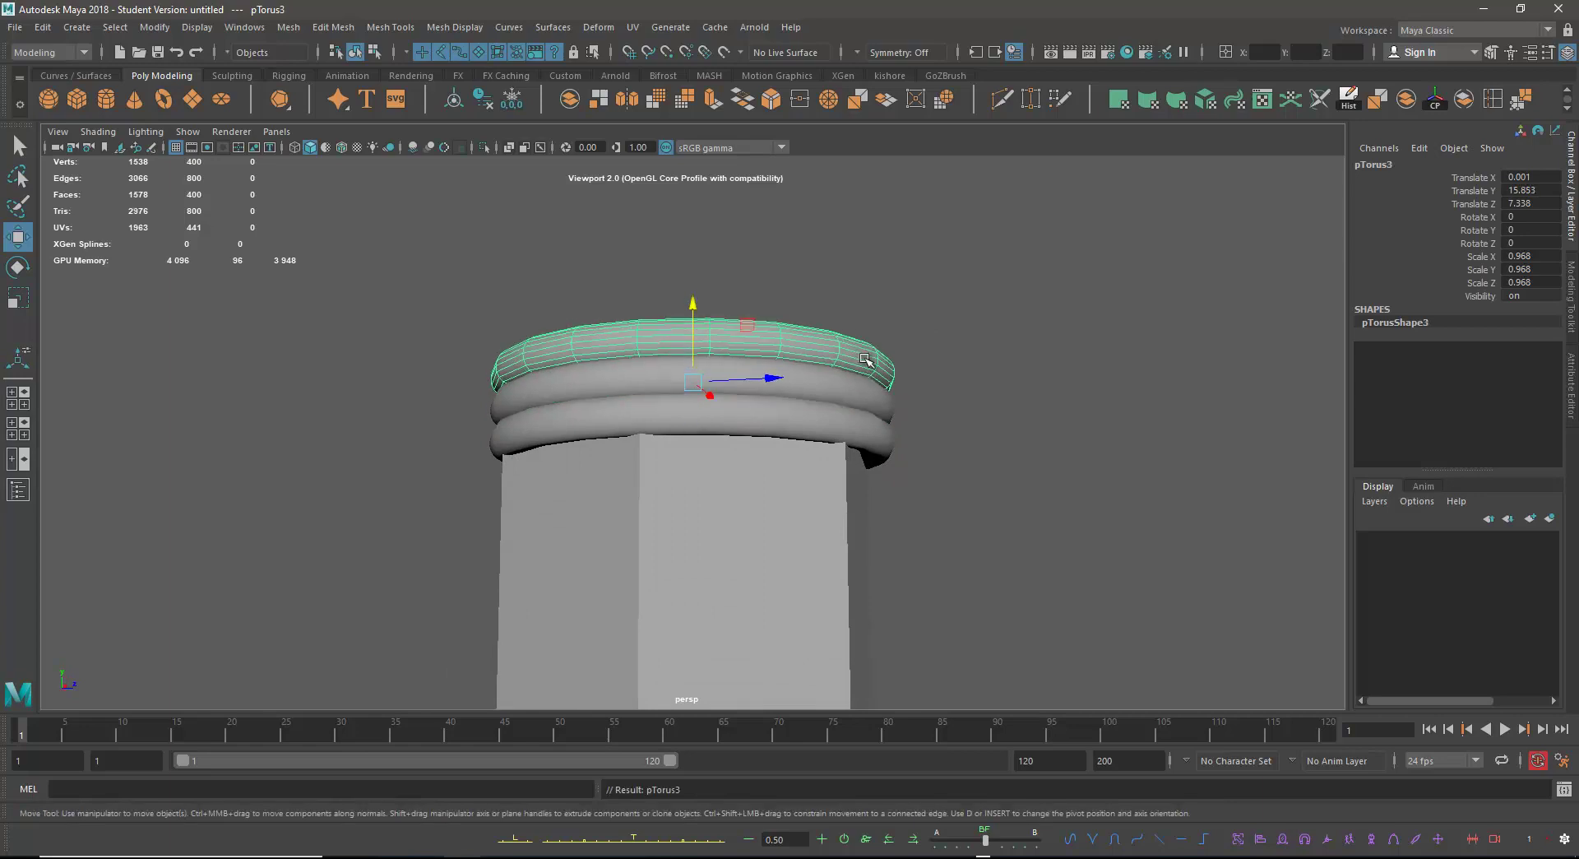
scroll(905, 358, down, 5)
alt+drag(965, 357, 931, 427)
alt+drag(1028, 505, 857, 426)
click(945, 472)
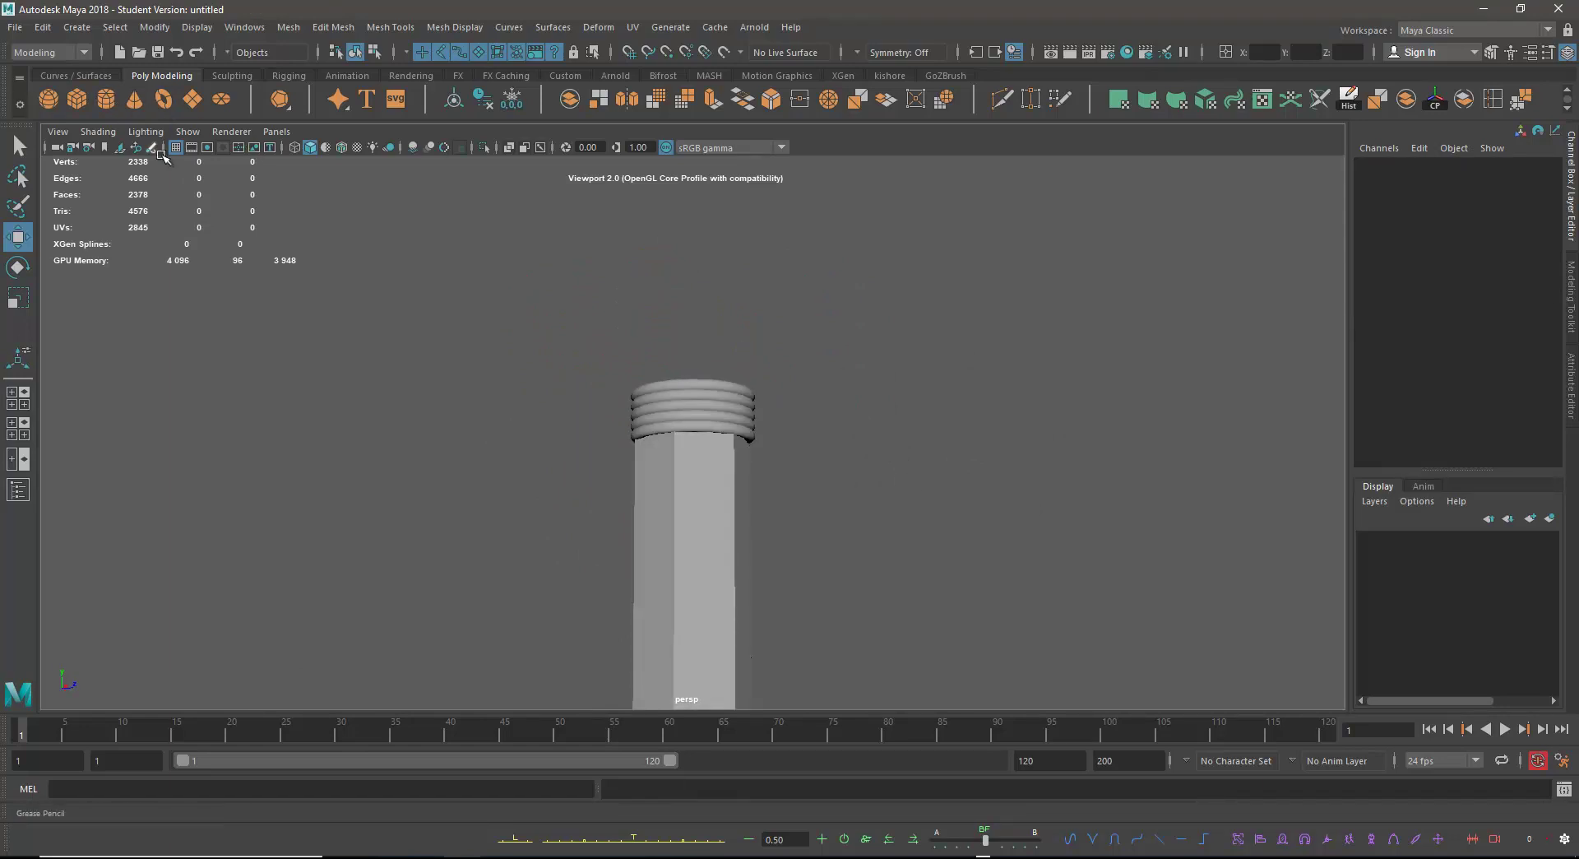
Create another polygon cylinder and move it to the pencil's upper end at about Y 14.551, Z 7.173.
alt+middle_drag(649, 300, 469, 227)
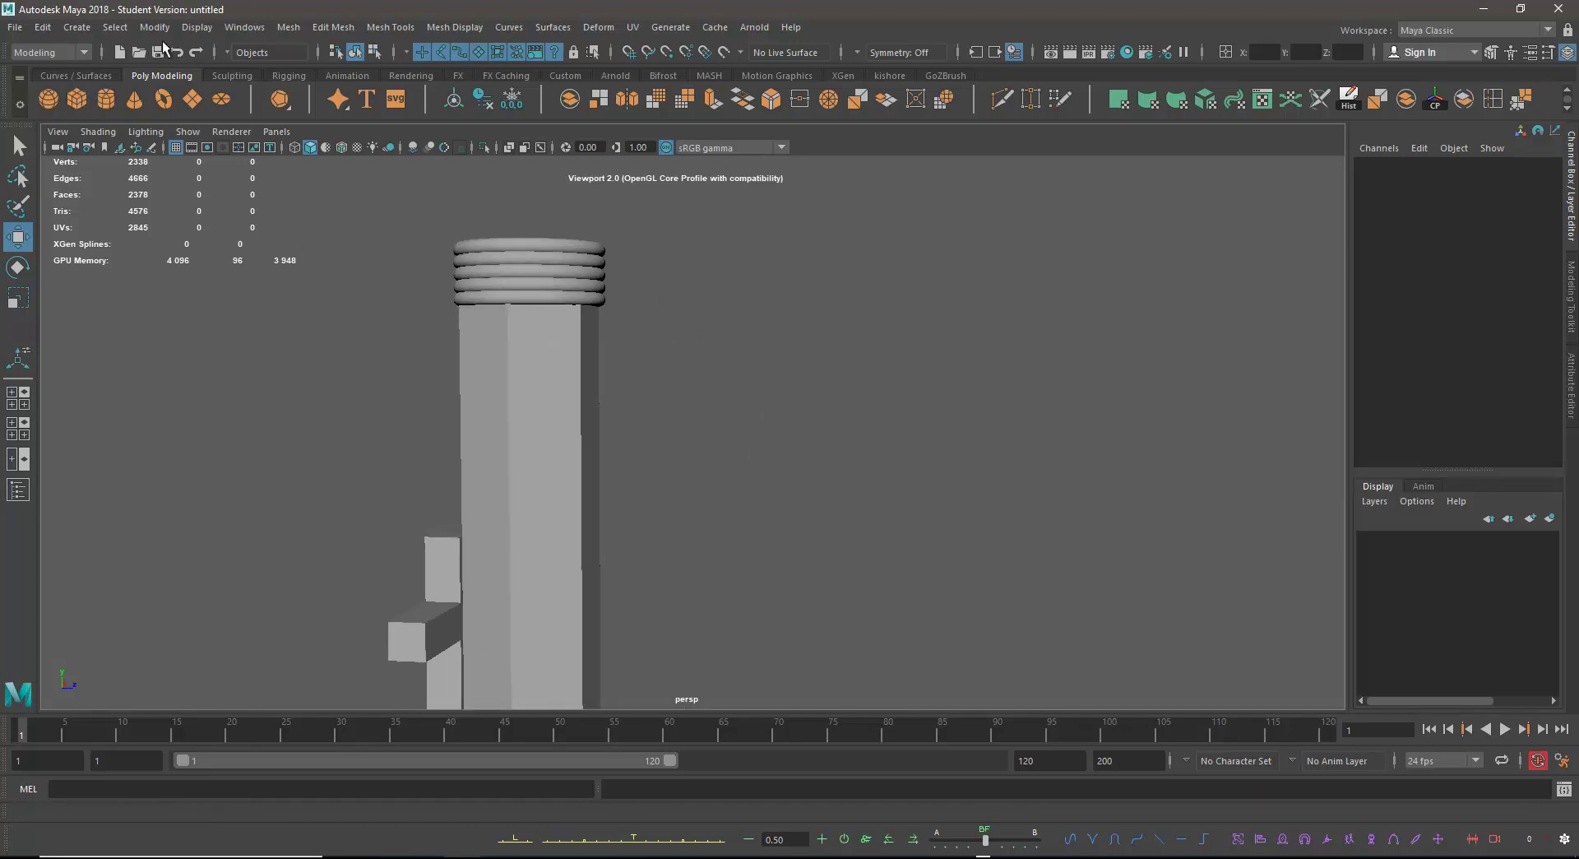
click(76, 27)
mouse_move(206, 87)
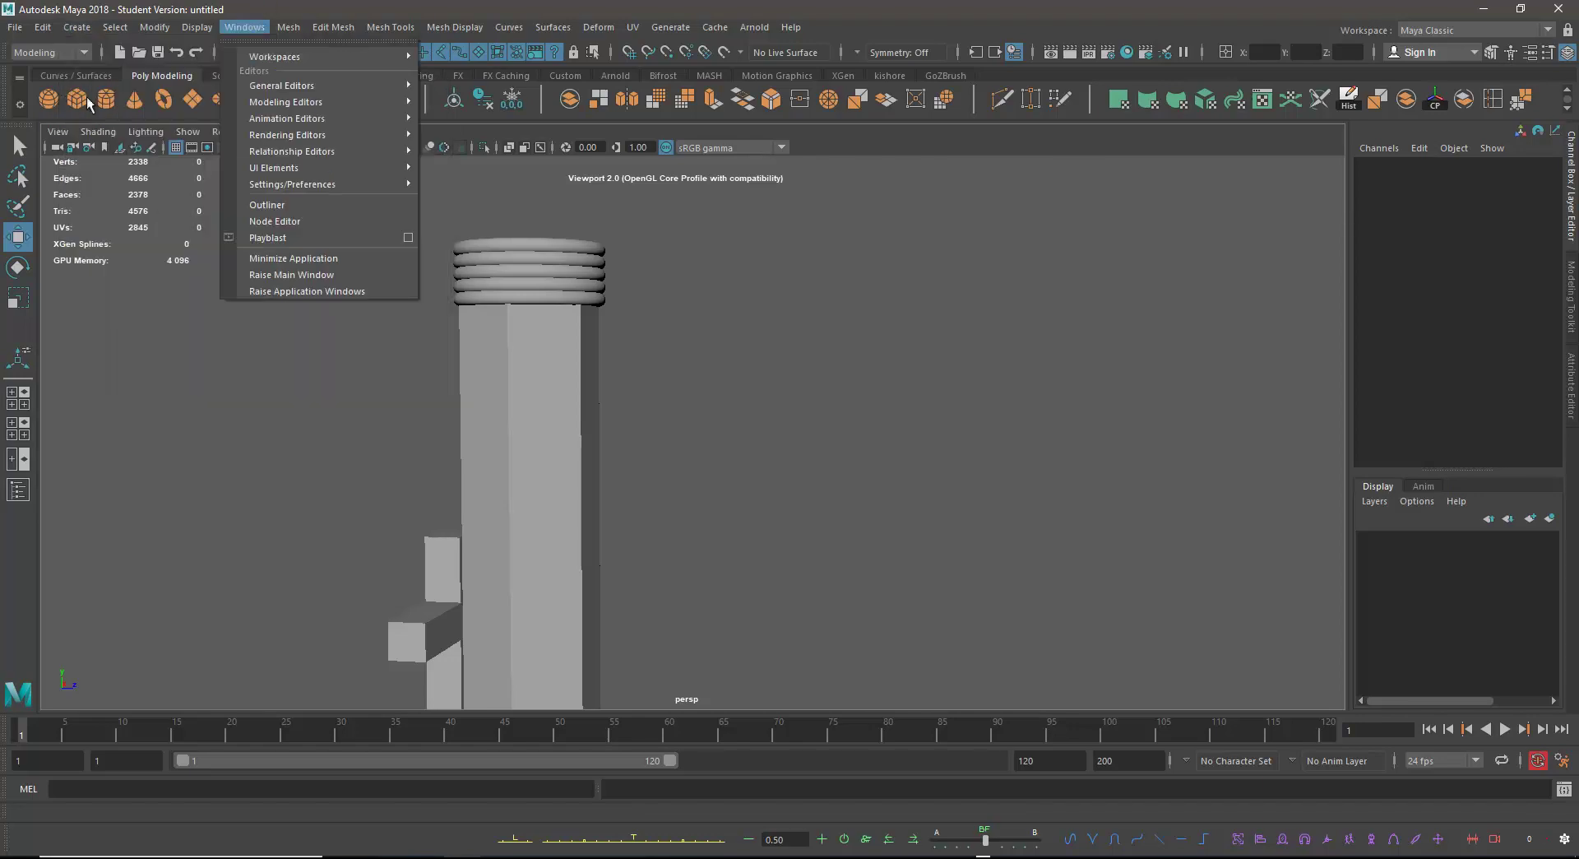
click(666, 418)
alt+right_drag(688, 512, 512, 441)
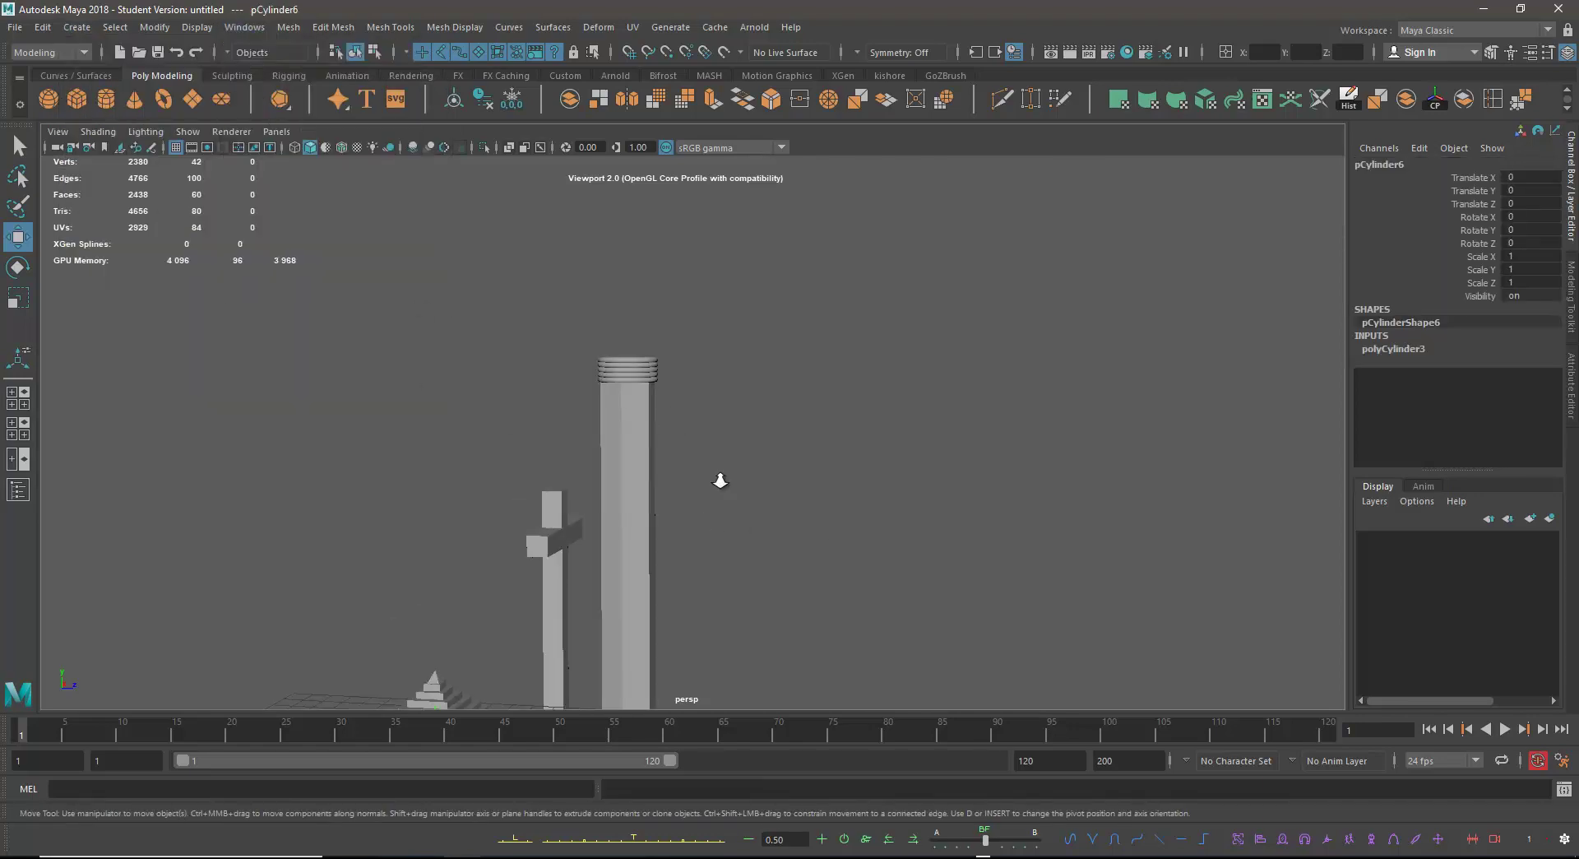
alt+drag(512, 441, 649, 462)
drag(586, 526, 559, 351)
drag(684, 427, 755, 454)
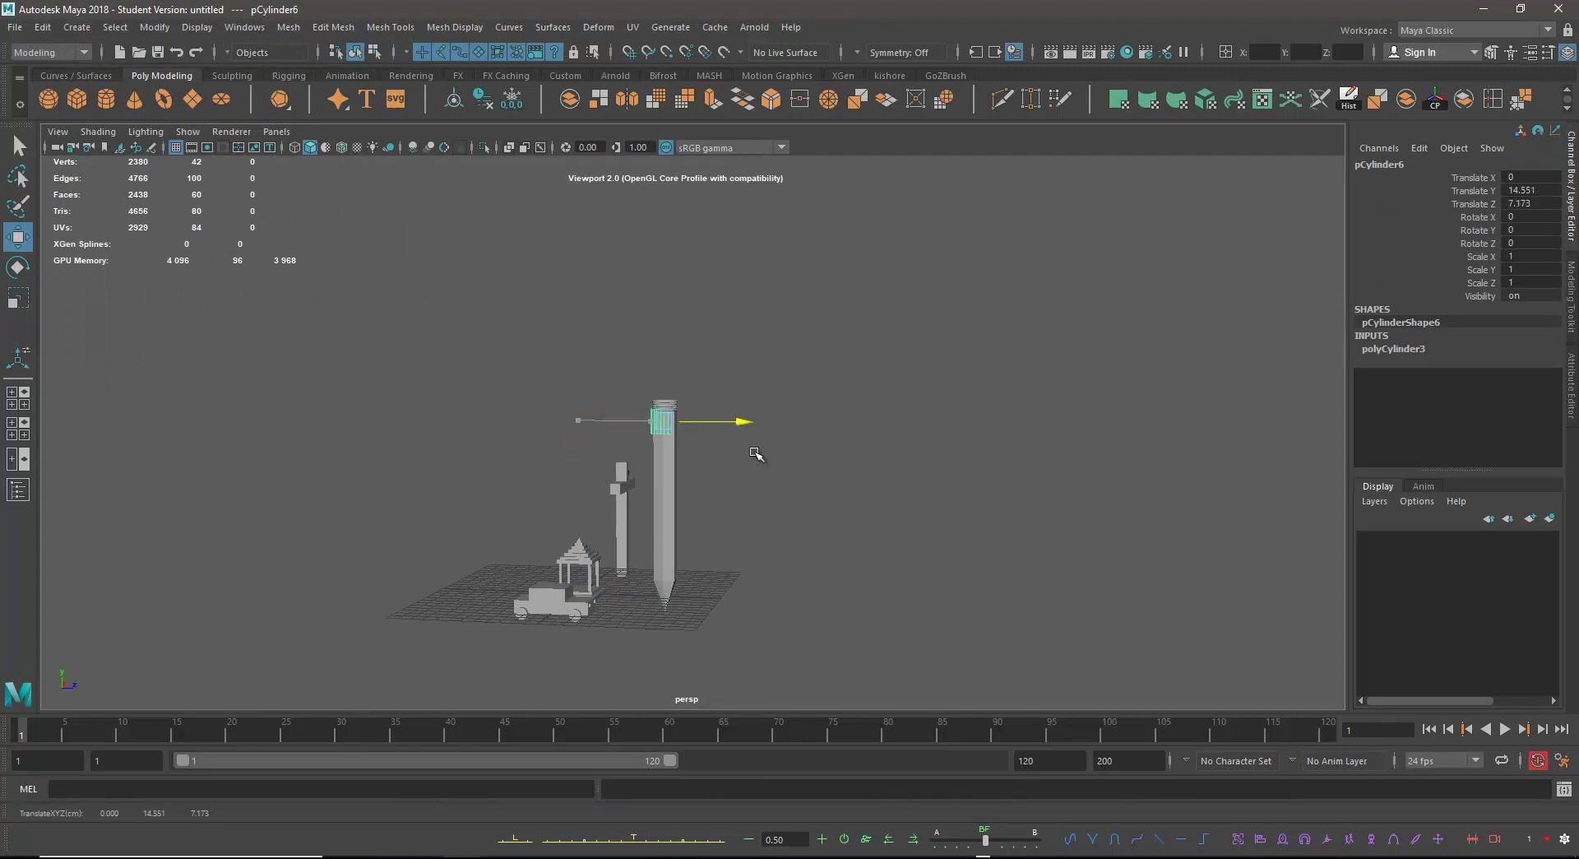
Centre the new cylinder on the pencil at about Z 7.338 and raise it above the rings to about Y 16.845.
key(space)
drag(450, 280, 451, 238)
key(f)
drag(663, 416, 658, 406)
drag(665, 346, 664, 431)
key(space)
drag(983, 310, 934, 371)
alt+right_drag(936, 372, 1032, 588)
alt+middle_drag(816, 406, 885, 485)
scroll(689, 470, up, 5)
drag(676, 489, 675, 352)
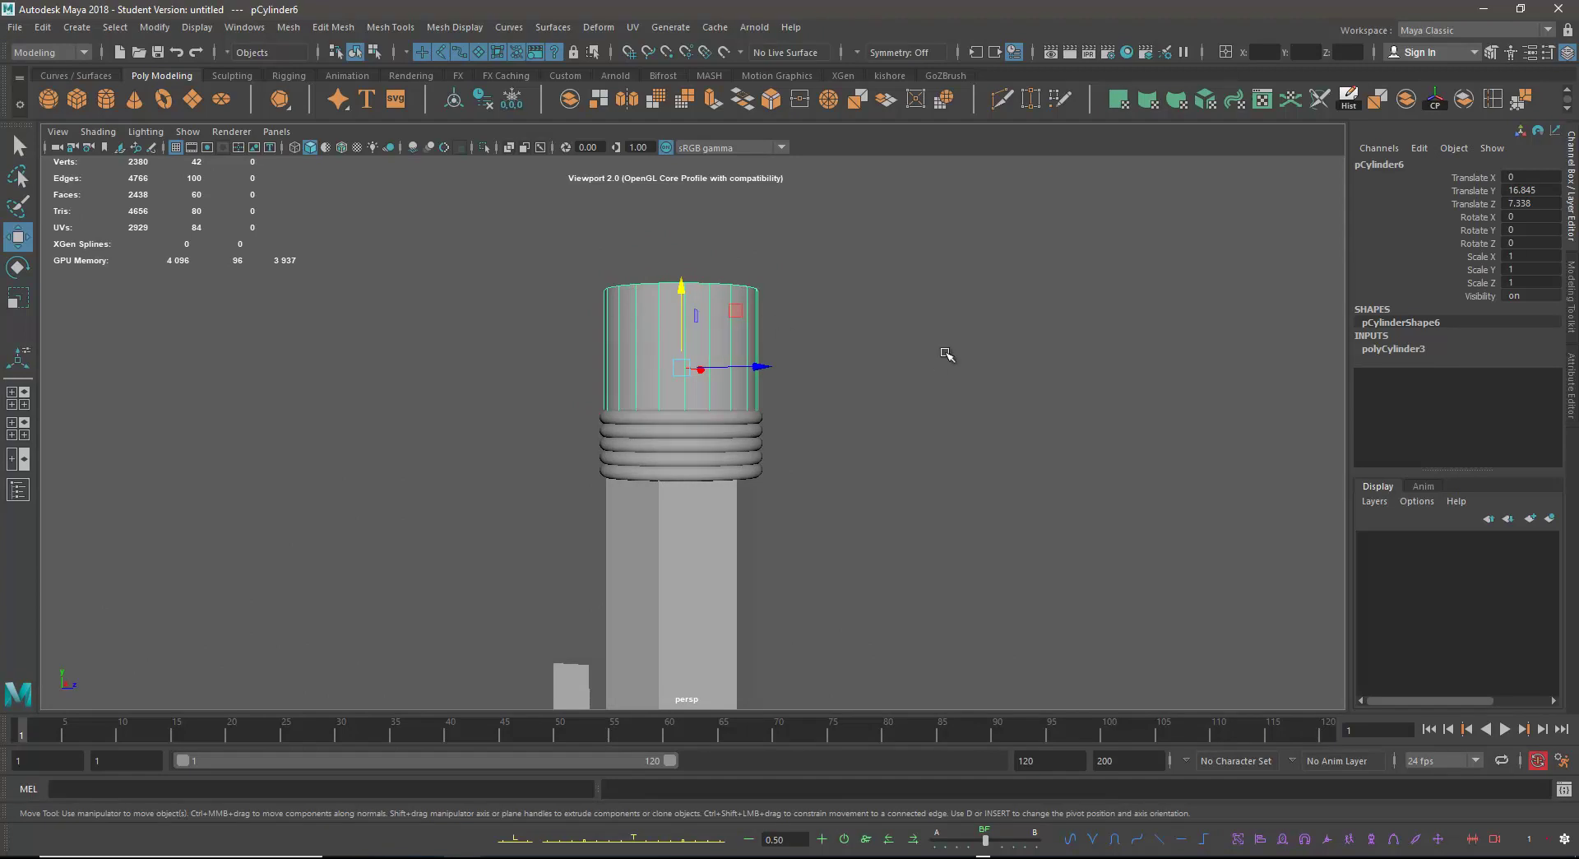
Inspect the construction settings of the pencil's top cylinder and tip cone, and select the pavilion's roof cone for comparison.
click(1400, 349)
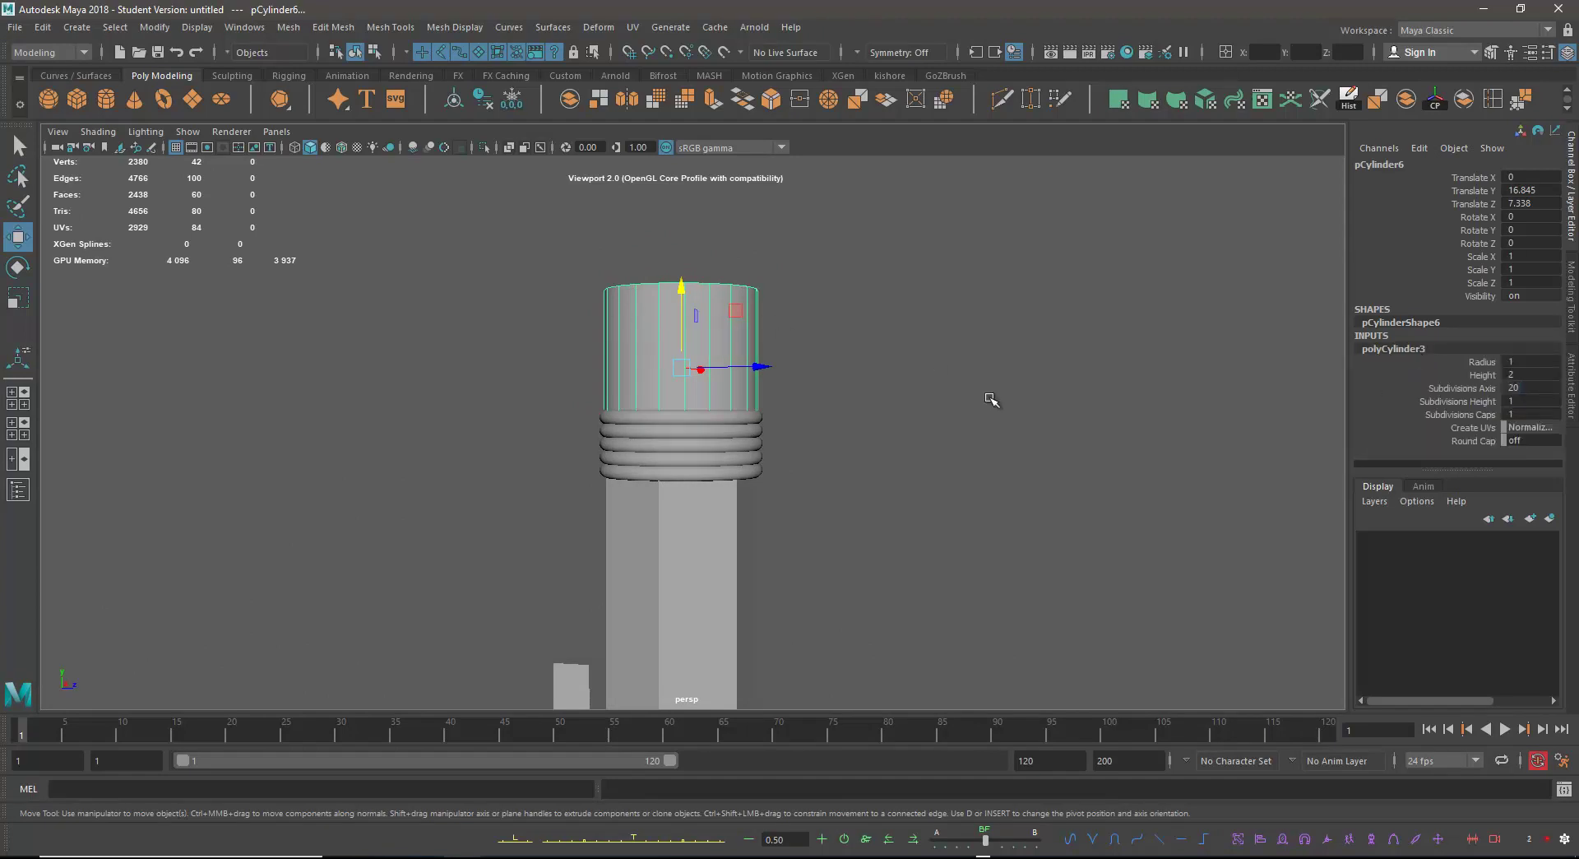
alt+middle_drag(999, 474, 1036, 169)
alt+right_drag(1036, 170, 665, 395)
alt+middle_drag(664, 444, 719, 203)
alt+middle_drag(839, 294, 815, 367)
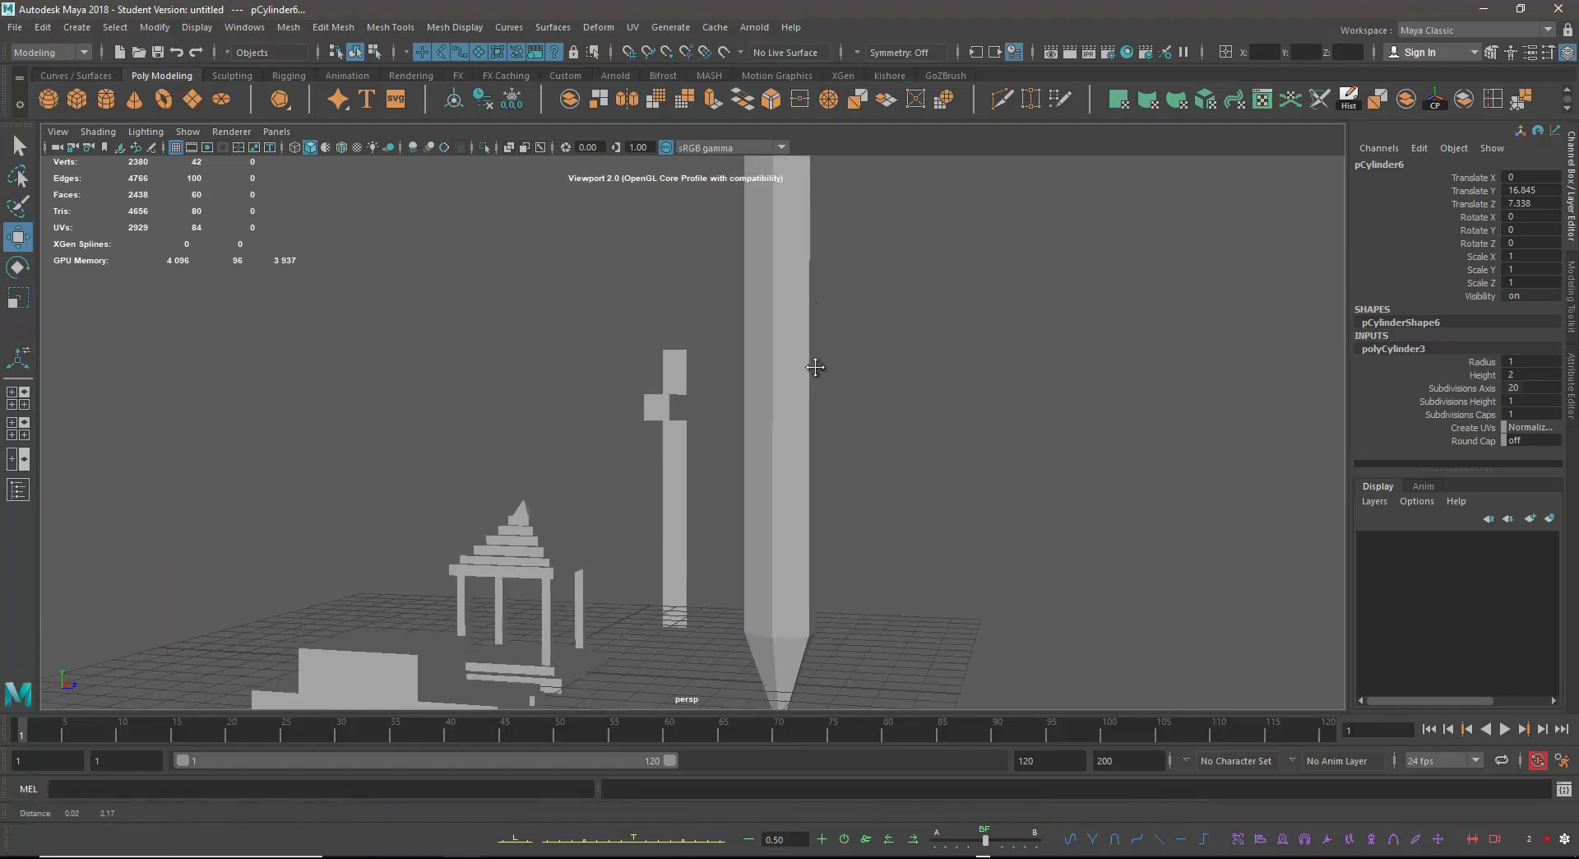
alt+drag(800, 376, 803, 598)
click(808, 537)
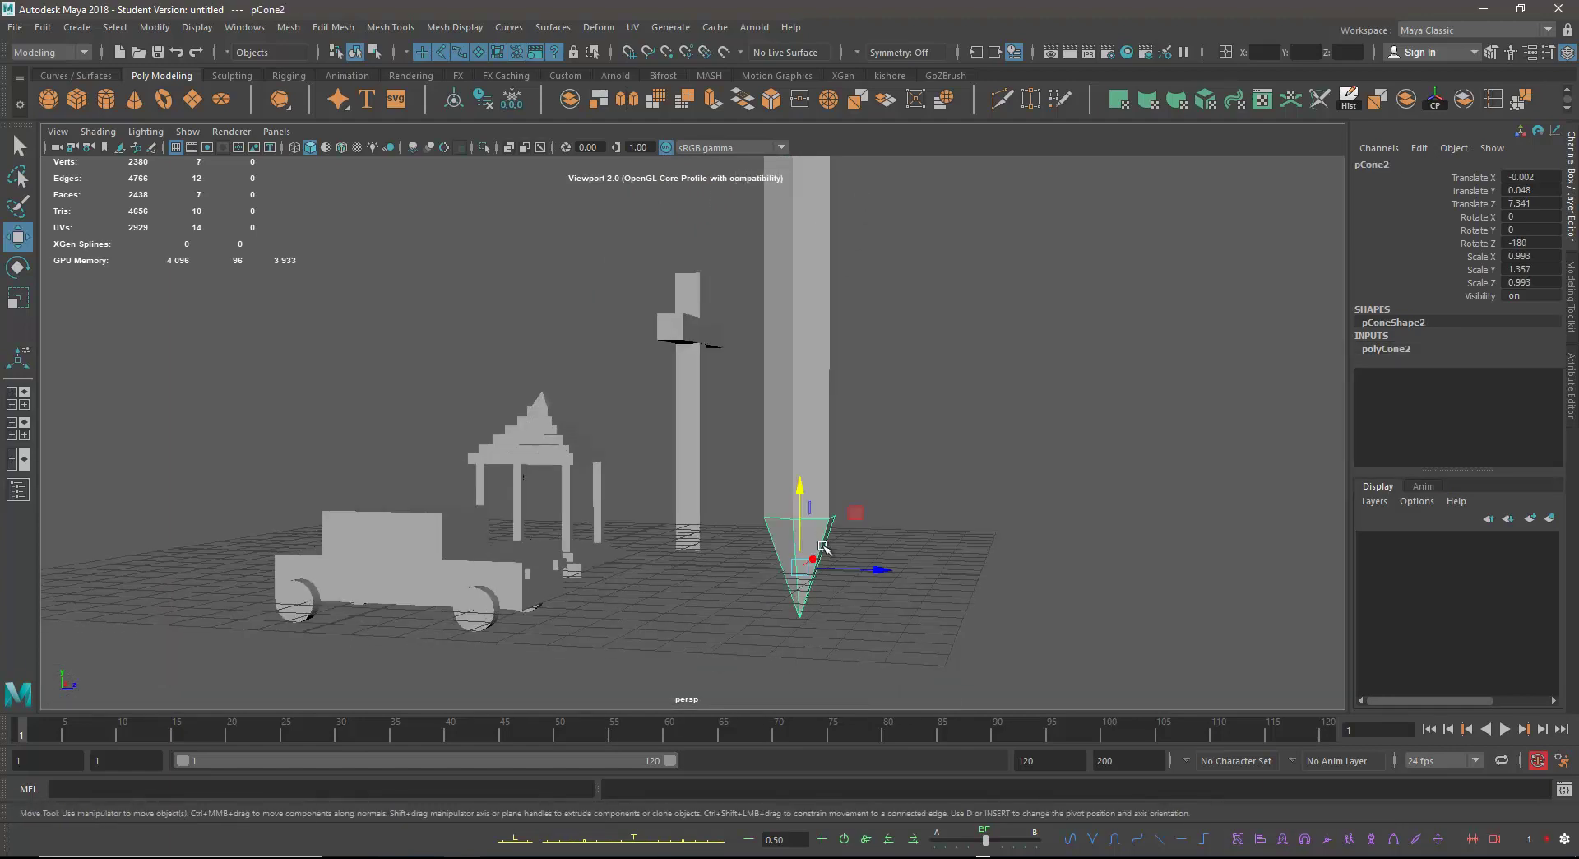
alt+middle_drag(834, 524, 829, 446)
click(1375, 348)
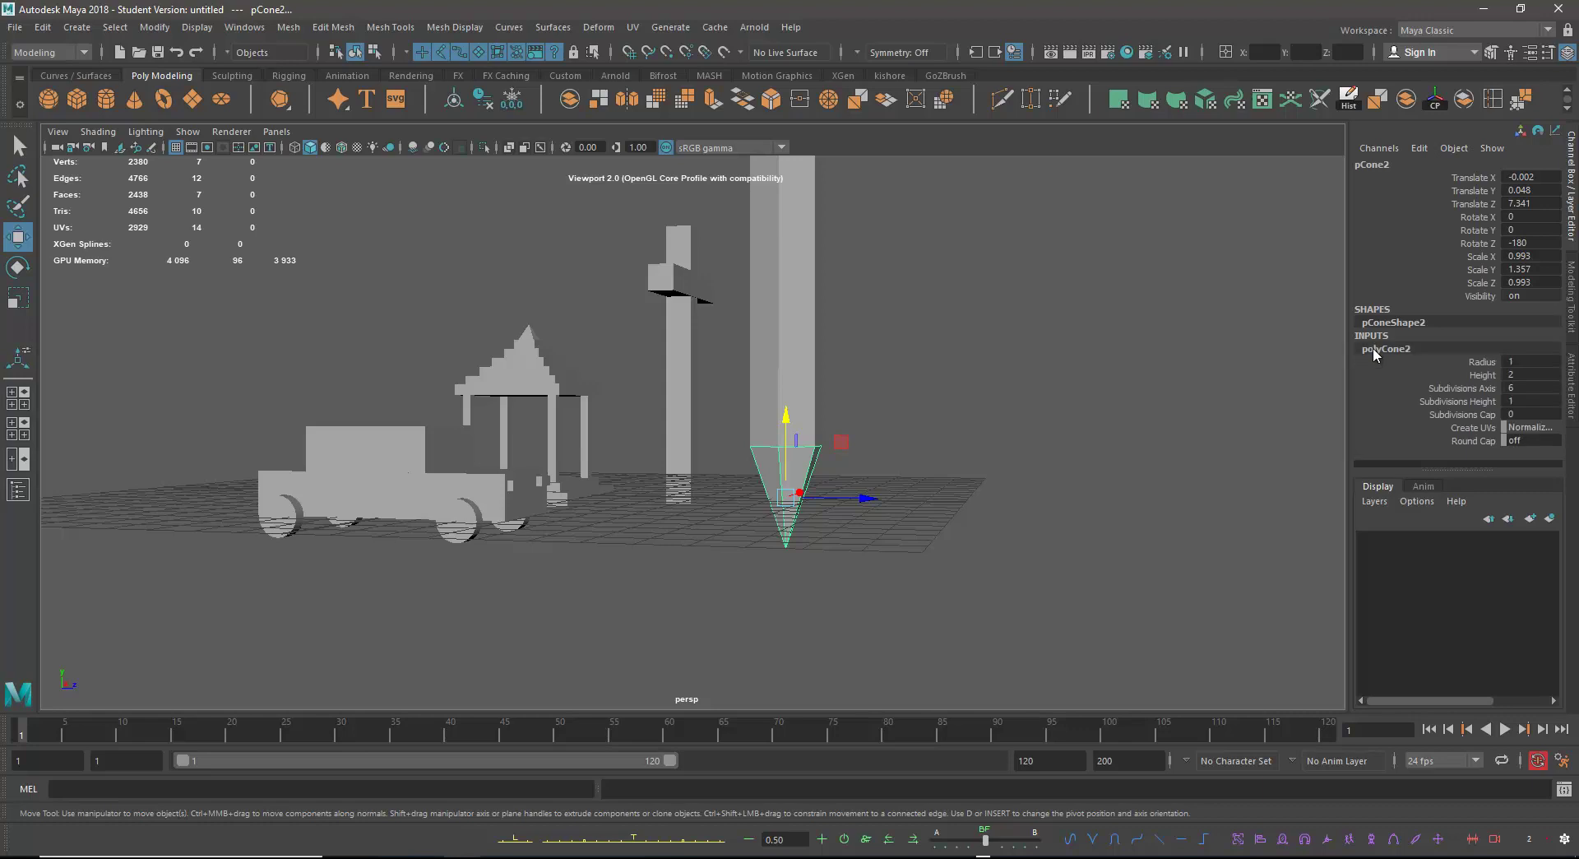
click(535, 332)
Examine the cylinder and stacked rings on the pencil's upper end from several angles and clear the selection.
alt+middle_drag(847, 247, 799, 528)
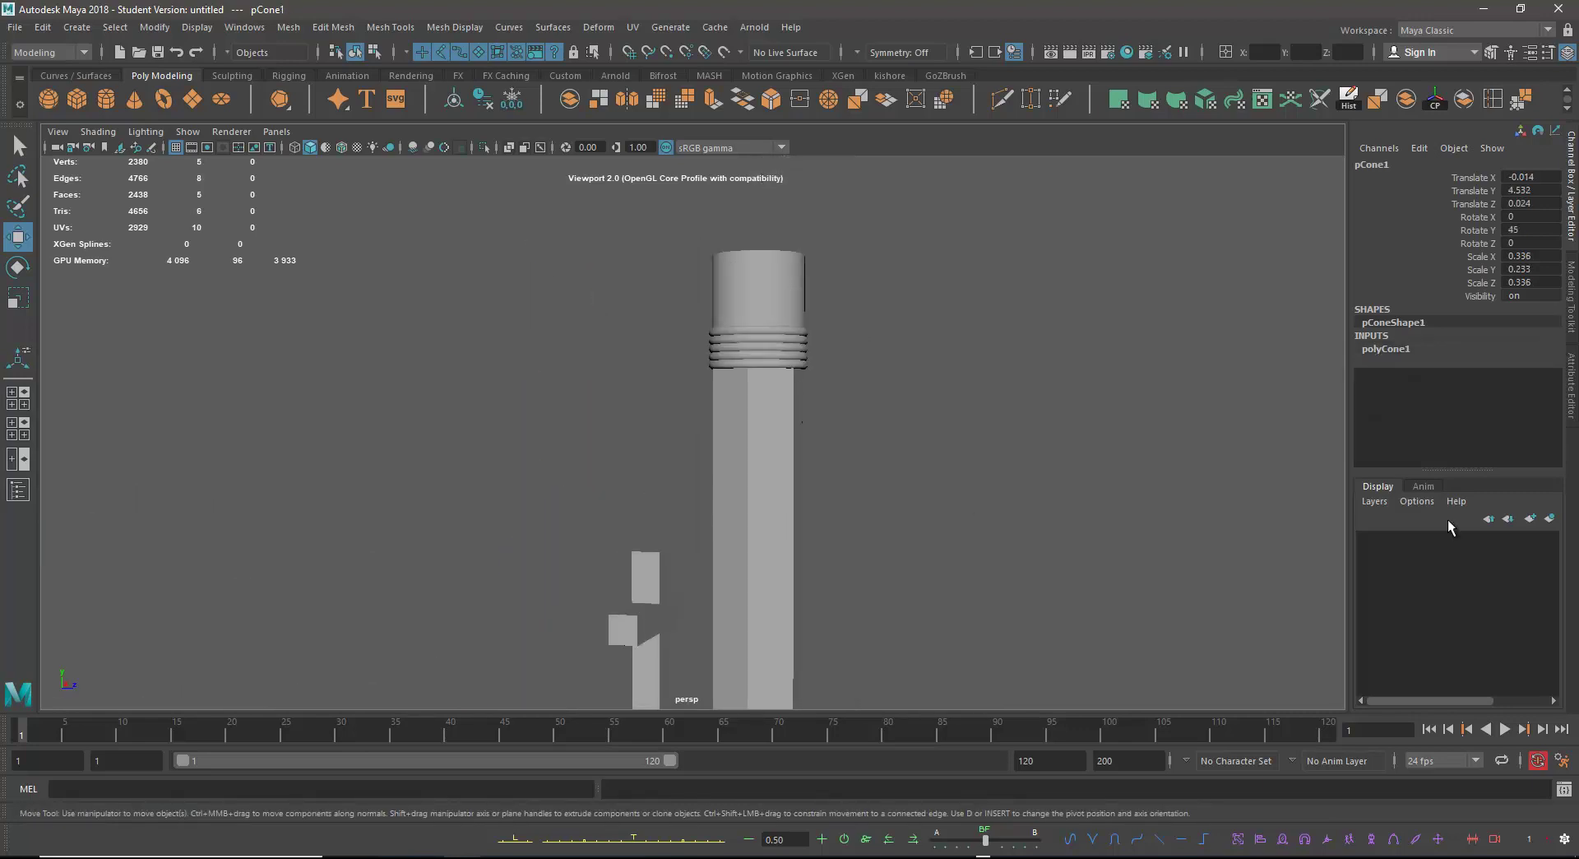
mouse_move(1070, 329)
alt+mouse_down()
mouse_move(1001, 332)
mouse_move(955, 372)
alt+mouse_up()
scroll(996, 481, up, 3)
alt+middle_drag(997, 482, 1032, 362)
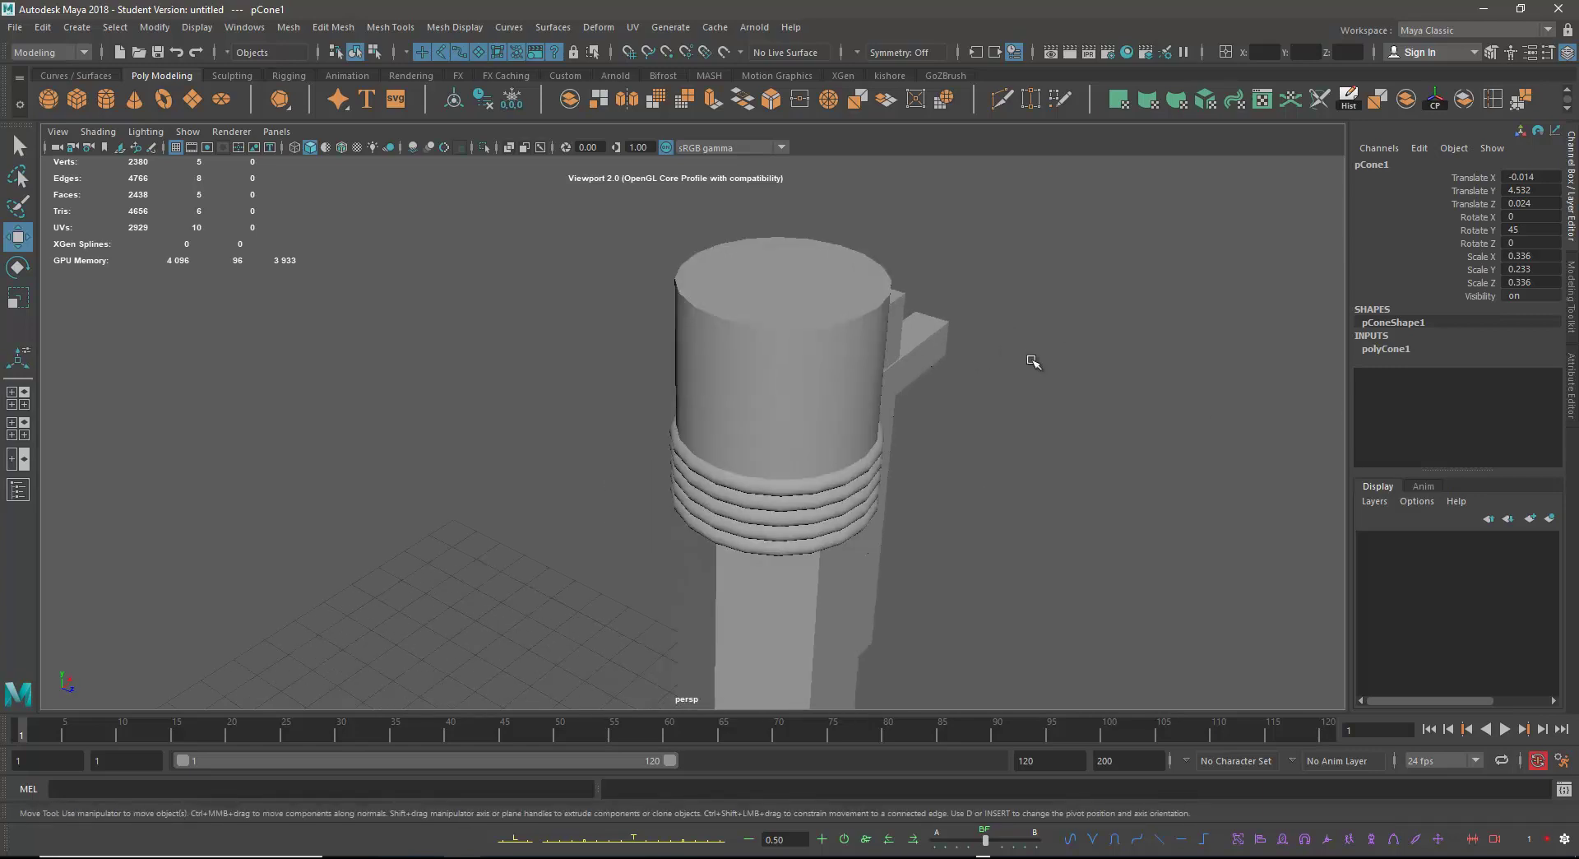
click(800, 325)
scroll(903, 396, down, 3)
mouse_move(904, 398)
alt+mouse_down()
mouse_move(902, 363)
mouse_move(959, 483)
mouse_move(971, 405)
alt+mouse_up()
click(973, 408)
alt+drag(1010, 475, 948, 416)
alt+middle_drag(807, 496, 736, 310)
scroll(683, 283, down, 4)
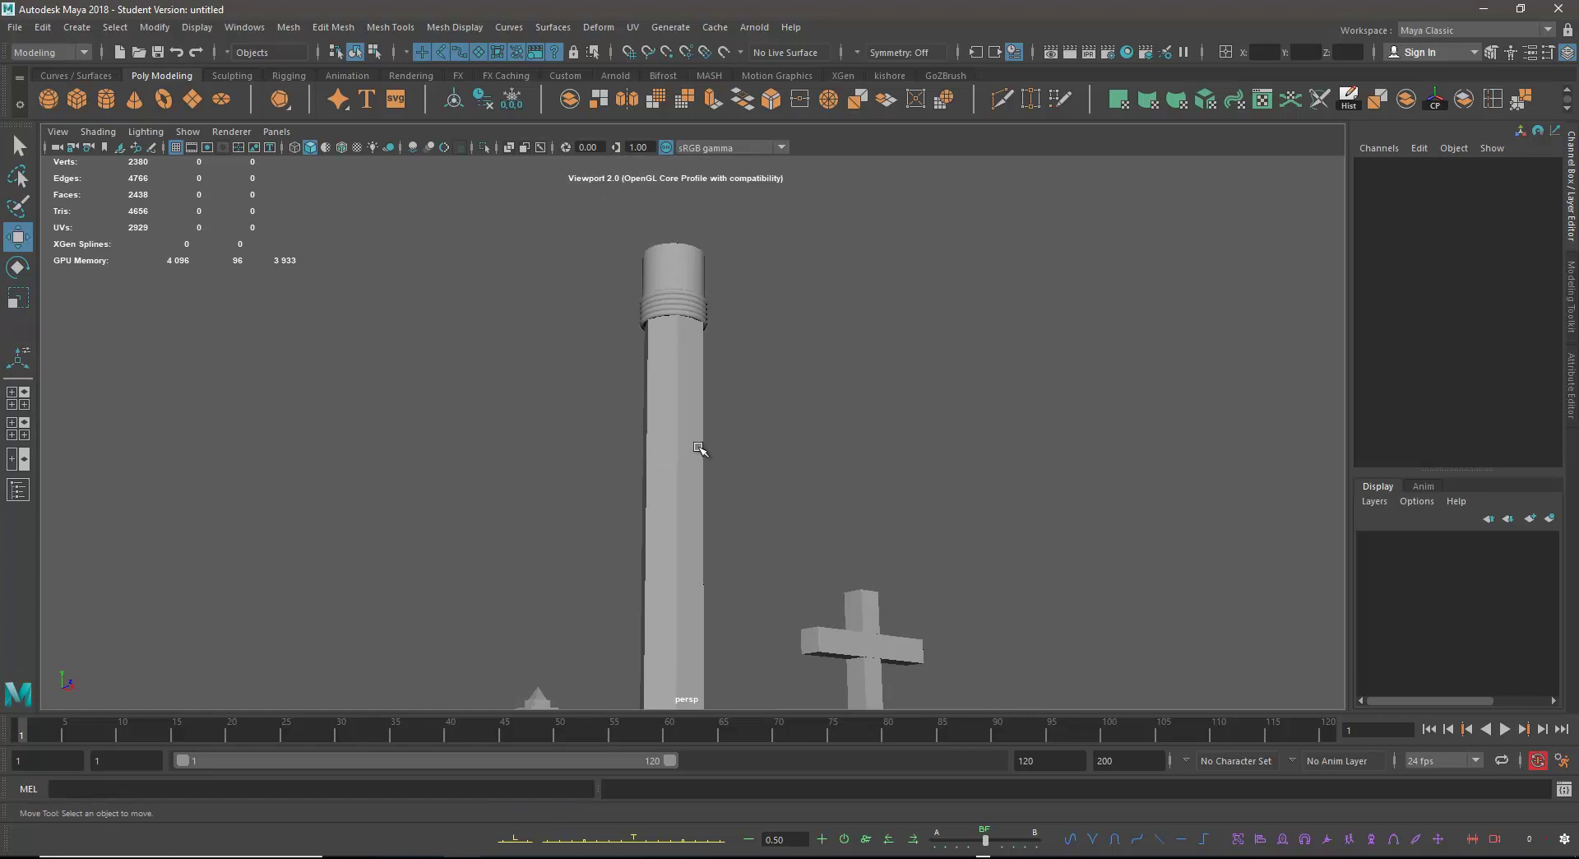
Review the finished car, cross, pavilion and pencil together from different angles and distances.
scroll(699, 436, down, 2)
alt+middle_drag(699, 437, 736, 341)
scroll(736, 341, down, 5)
alt+drag(736, 341, 896, 466)
scroll(716, 462, up, 4)
alt+middle_drag(716, 462, 680, 359)
scroll(680, 359, up, 2)
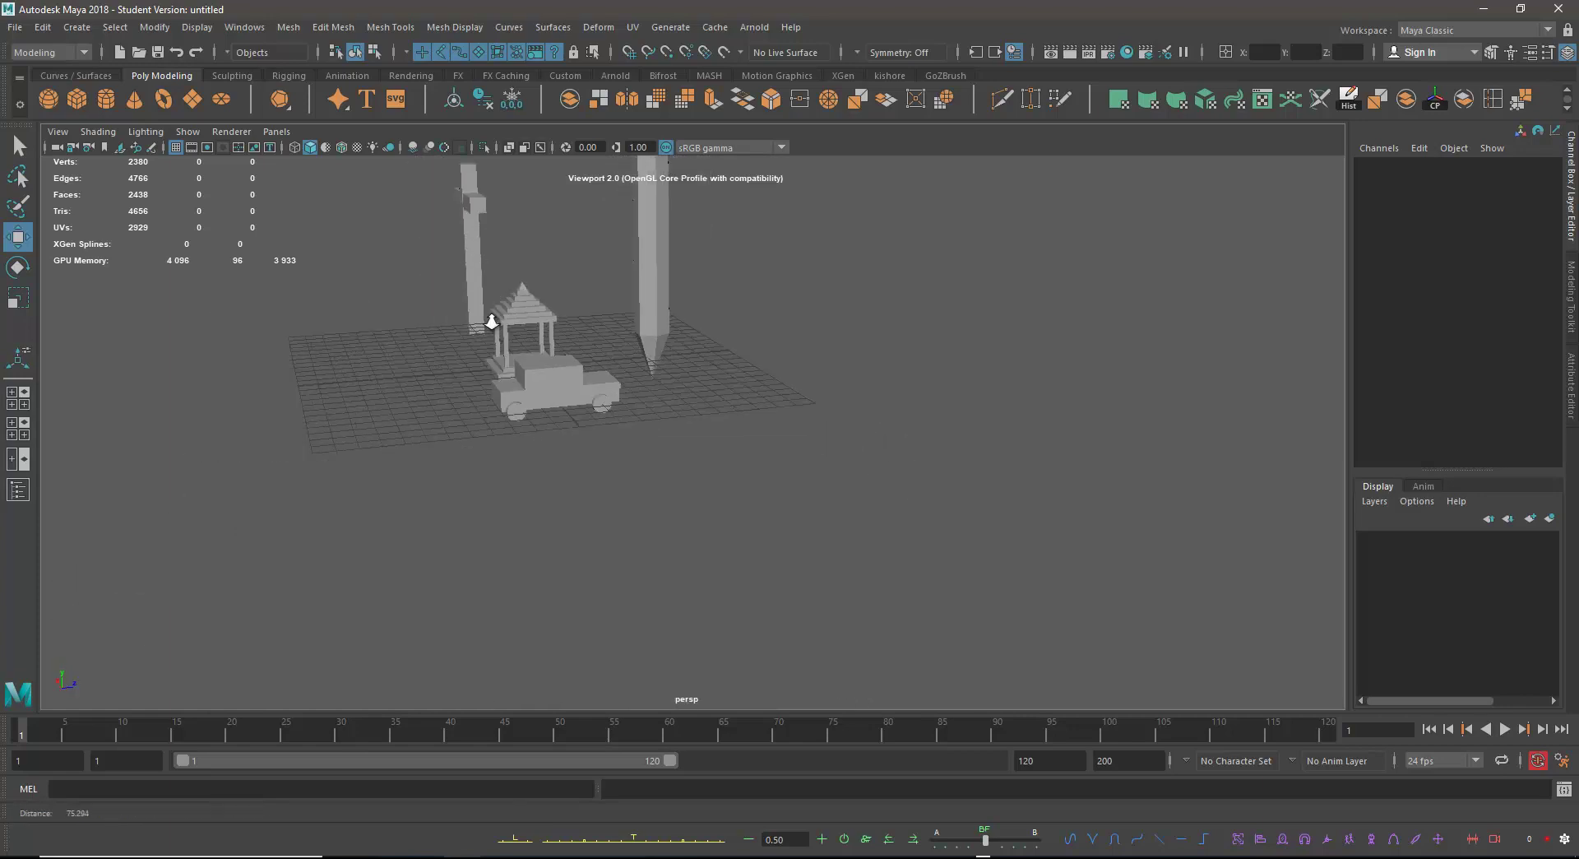
scroll(679, 359, up, 8)
alt+right_drag(909, 503, 607, 243)
mouse_move(568, 328)
alt+mouse_down()
mouse_move(1019, 486)
mouse_move(897, 427)
alt+mouse_up()
scroll(1019, 486, down, 2)
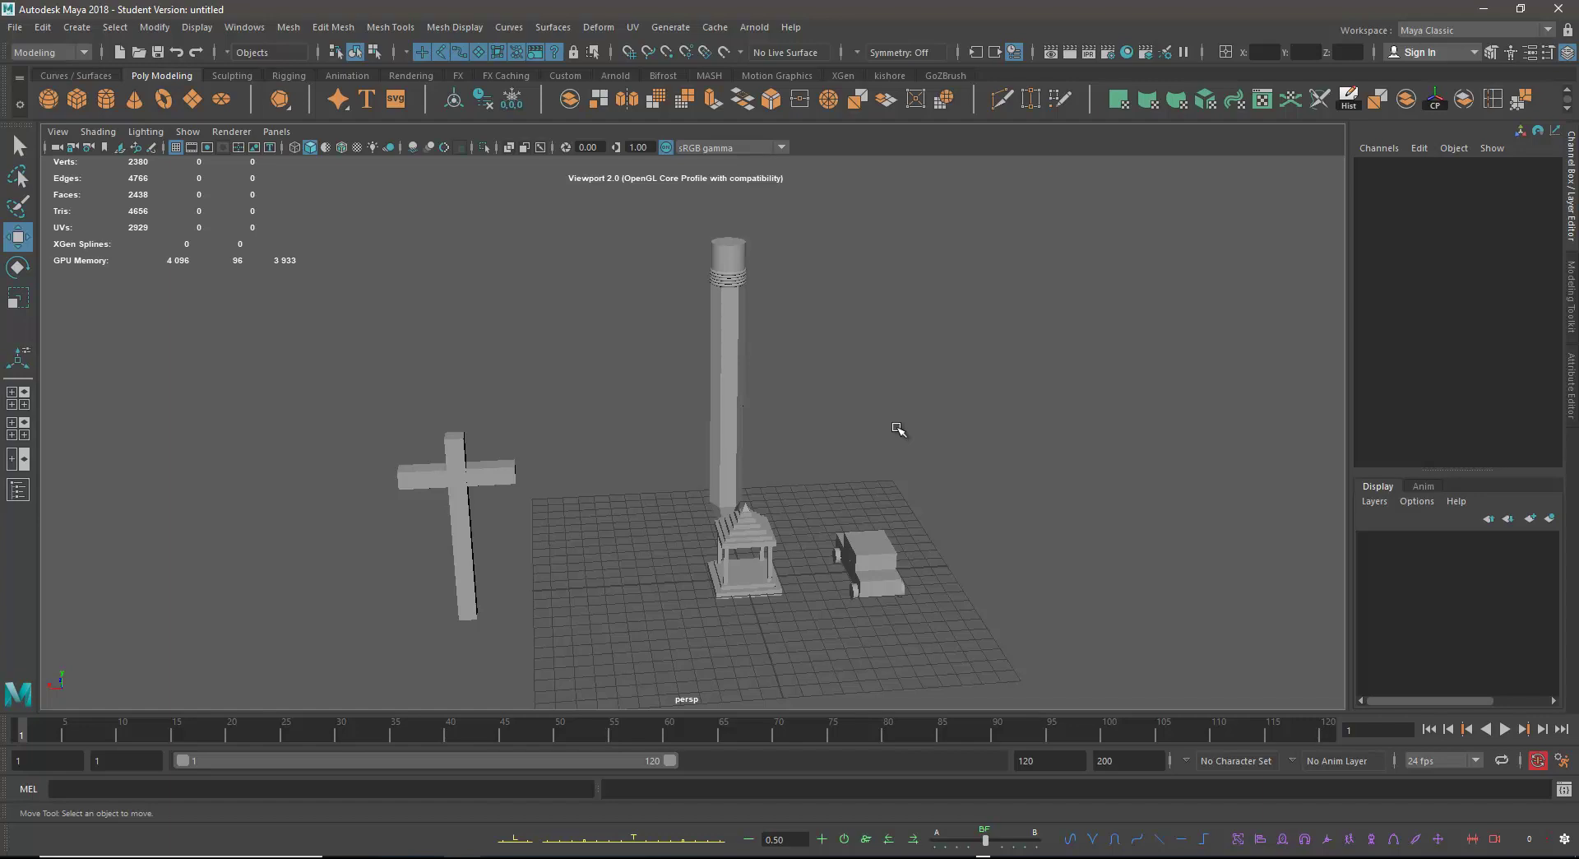
scroll(894, 432, down, 2)
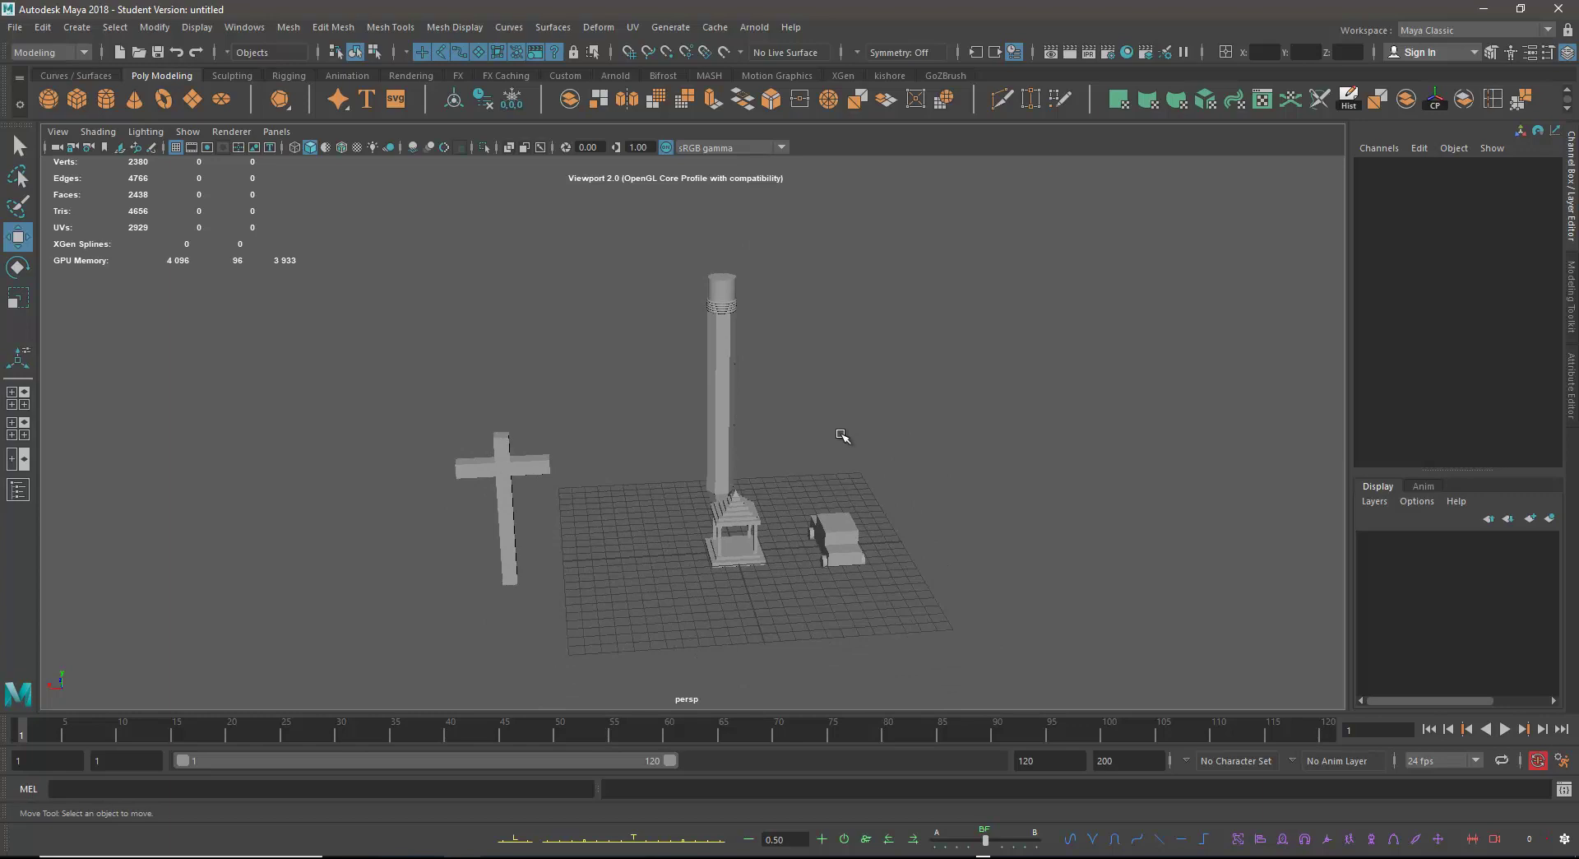
alt+drag(756, 463, 707, 446)
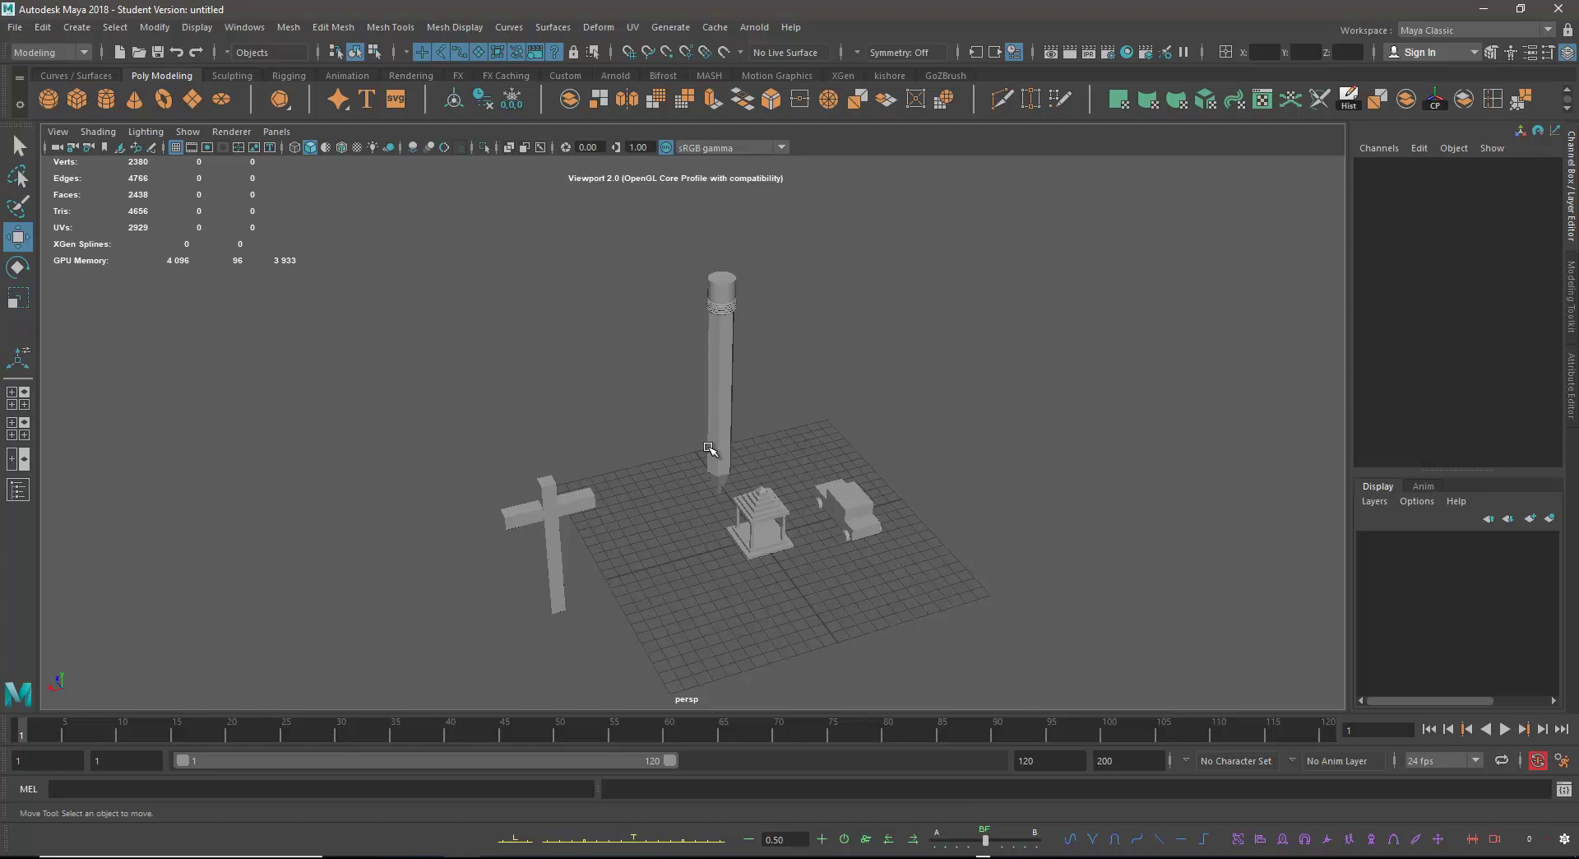
alt+drag(598, 410, 628, 410)
alt+middle_drag(840, 390, 755, 371)
alt+right_drag(755, 371, 789, 384)
alt+middle_drag(790, 384, 793, 386)
alt+drag(794, 387, 767, 354)
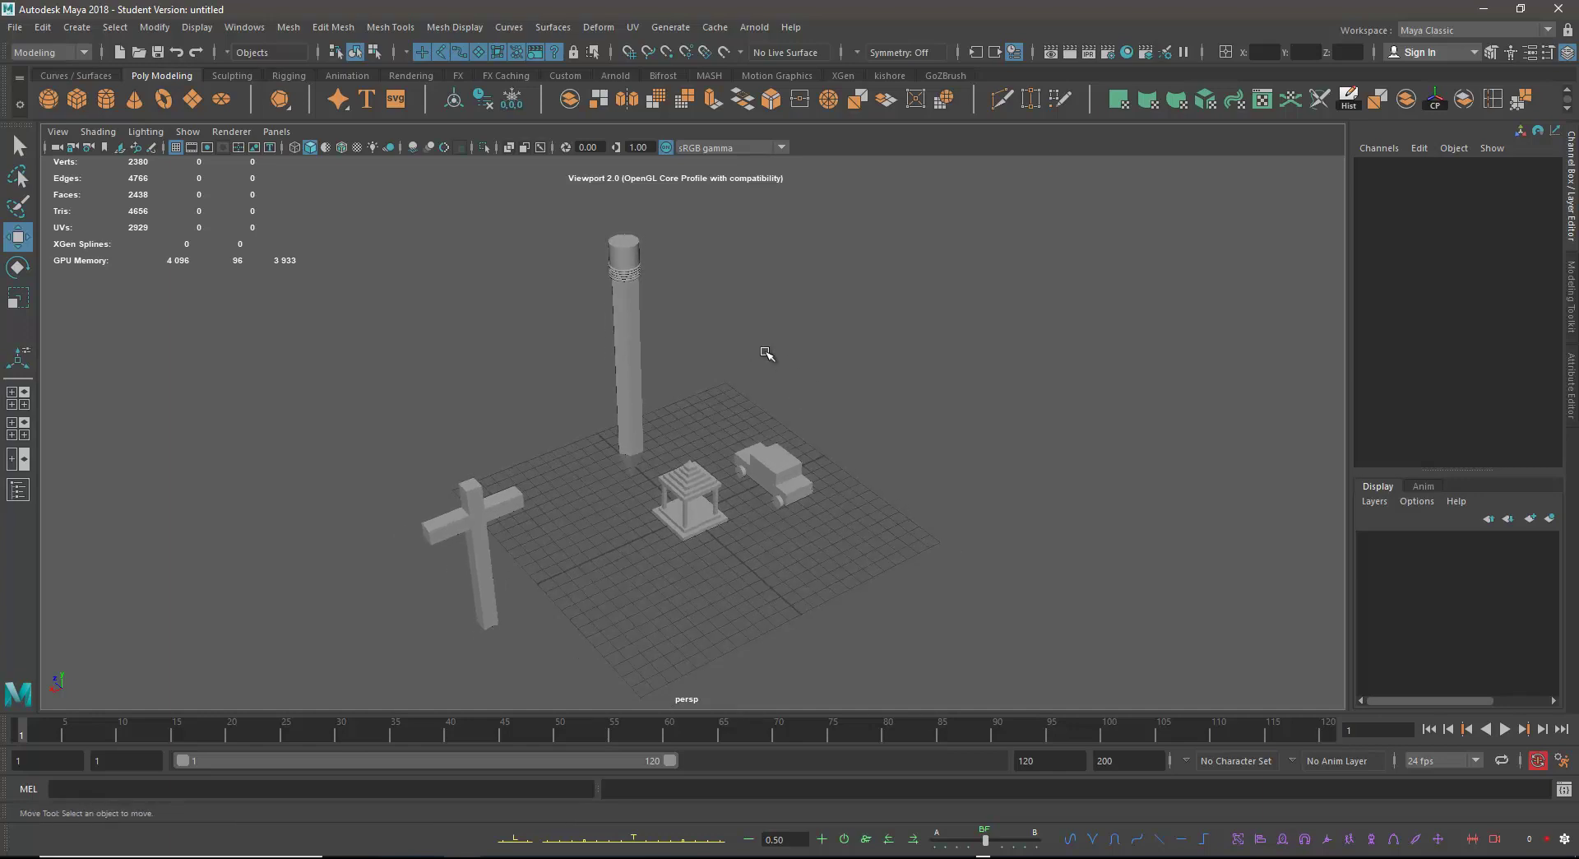